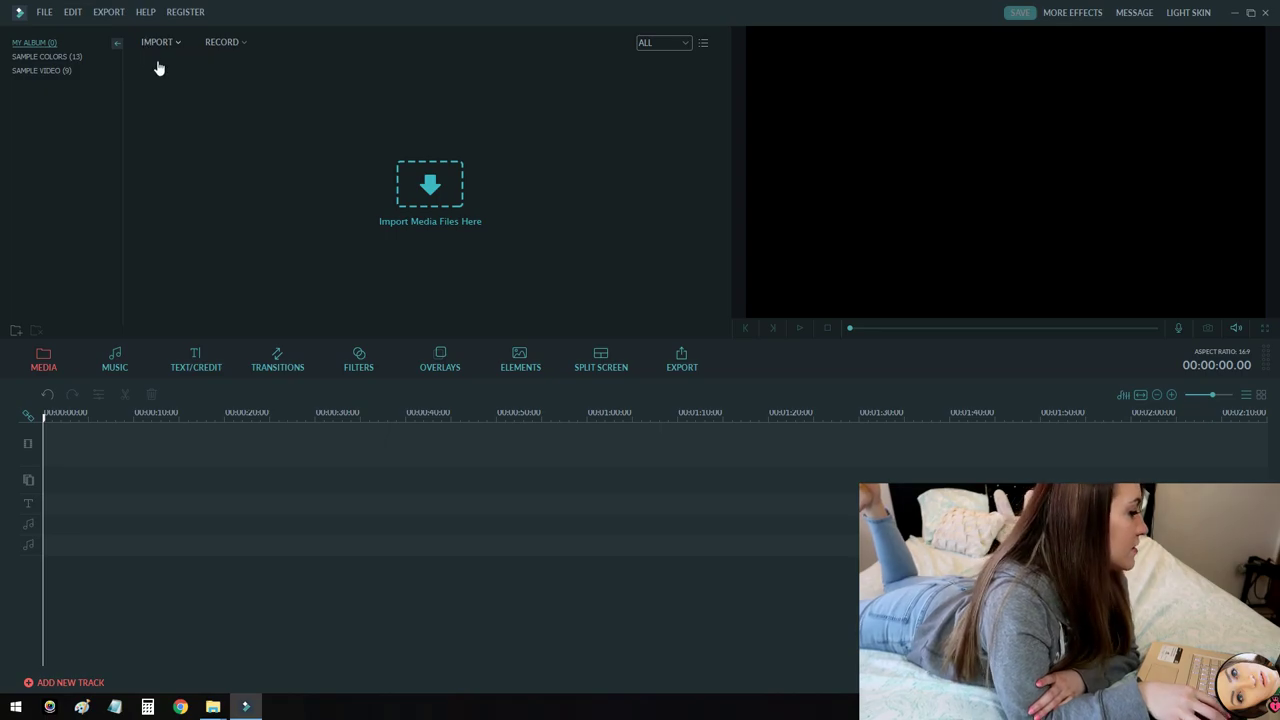
Step: Import the CamGirlGuideSeries6_Taxes video and drag it onto the timeline's video track
left_click(160, 42)
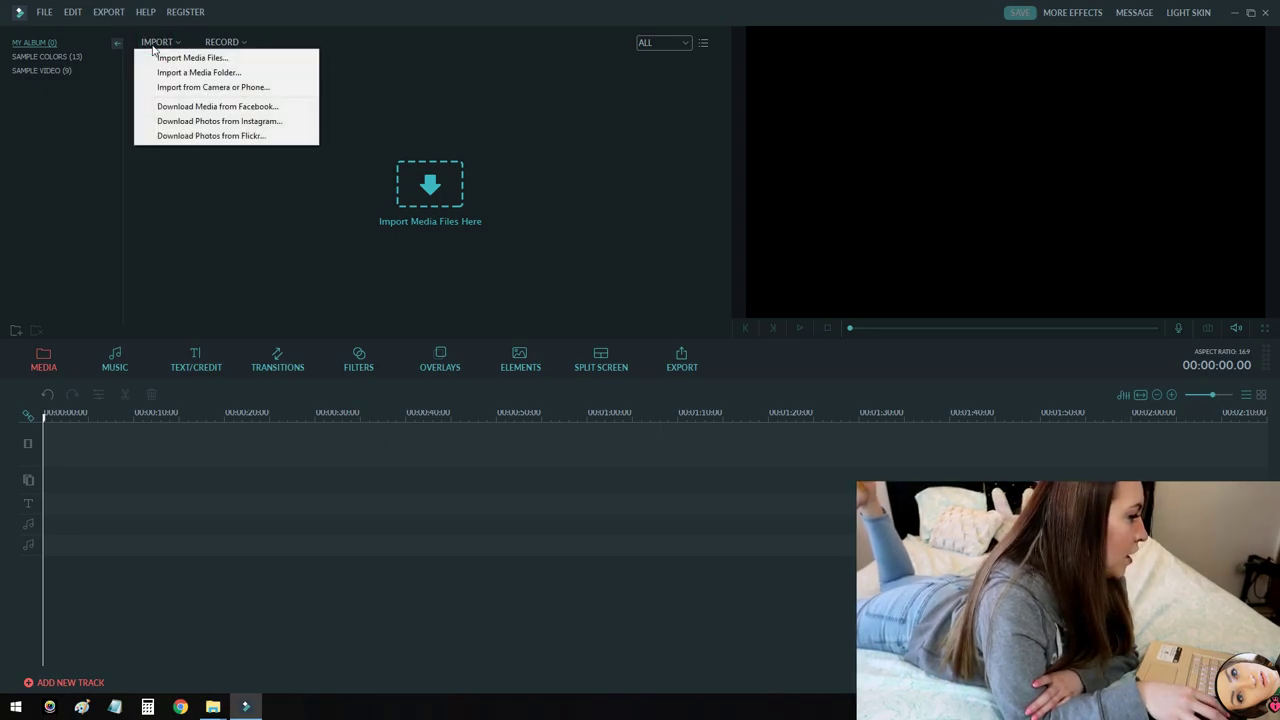
left_click(190, 58)
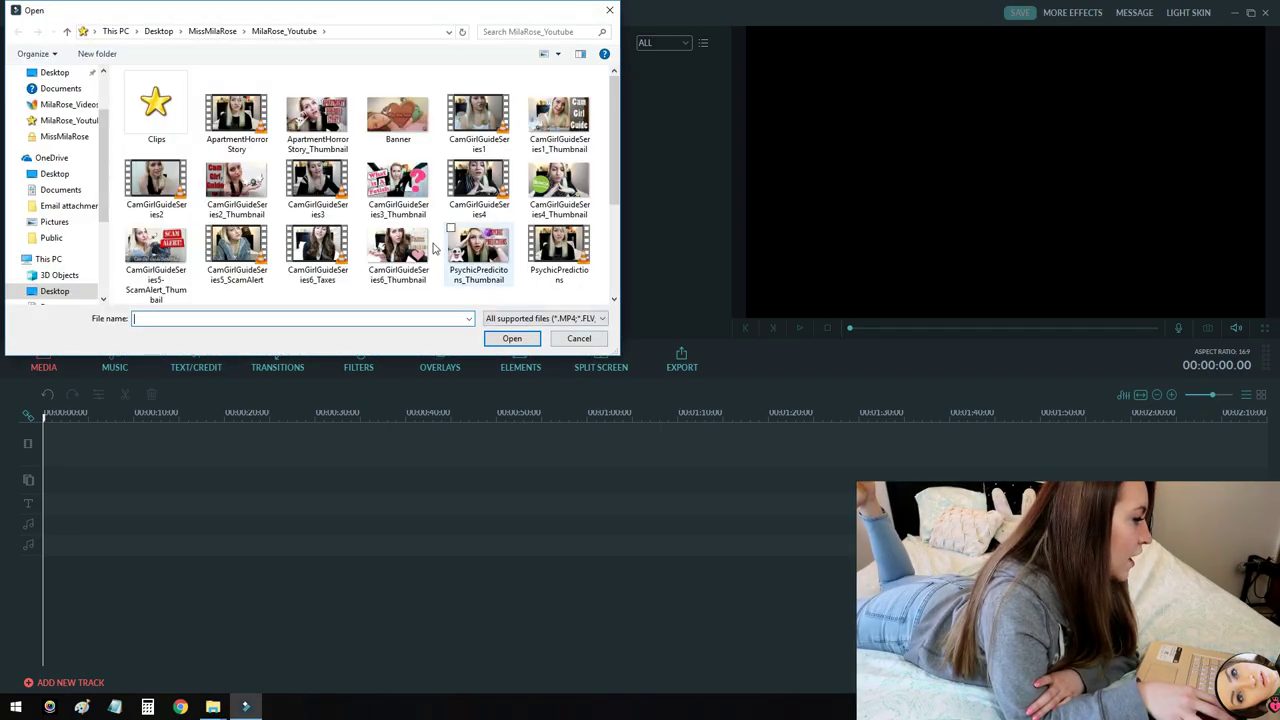
scroll(333, 170, "down", 1)
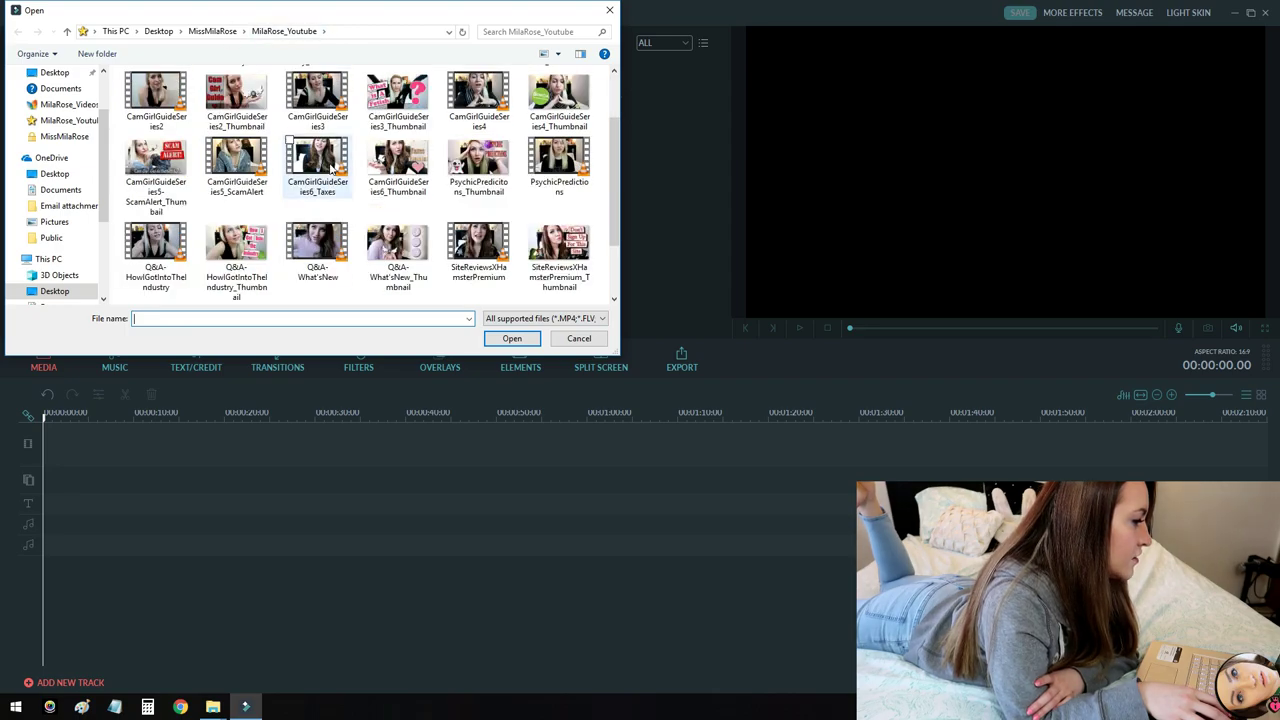
double_click(327, 164)
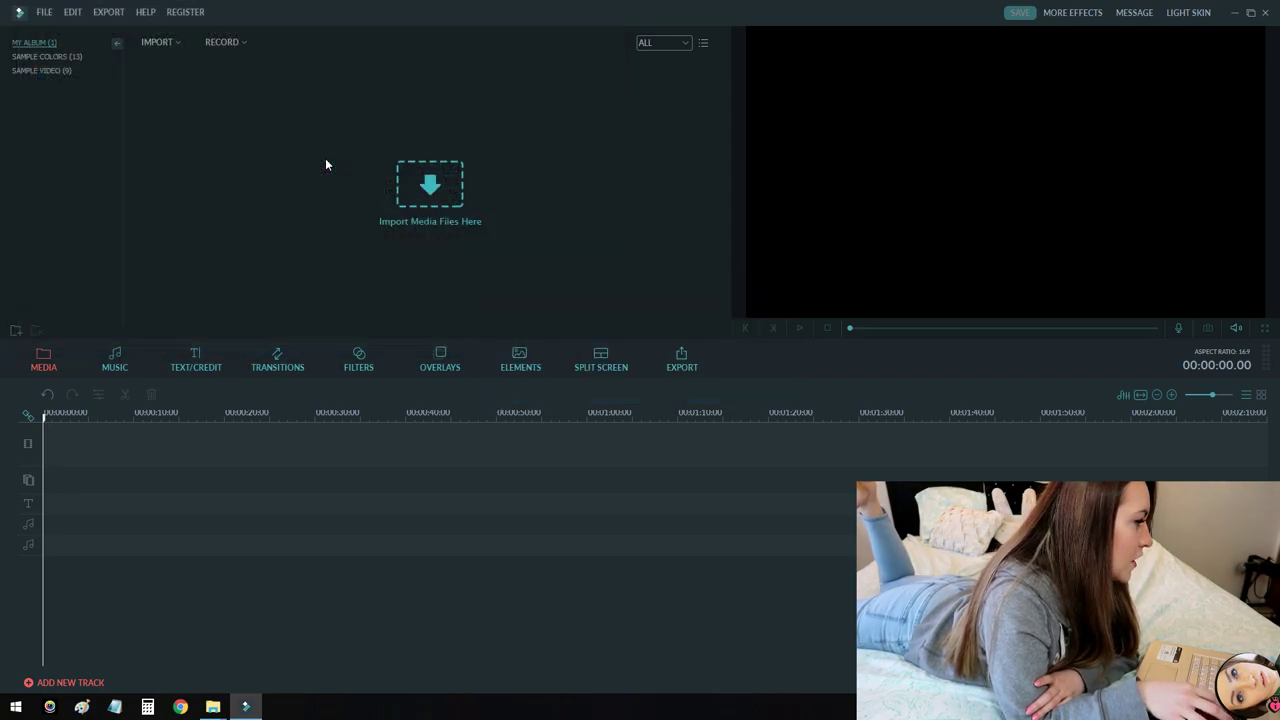
right_click(172, 102)
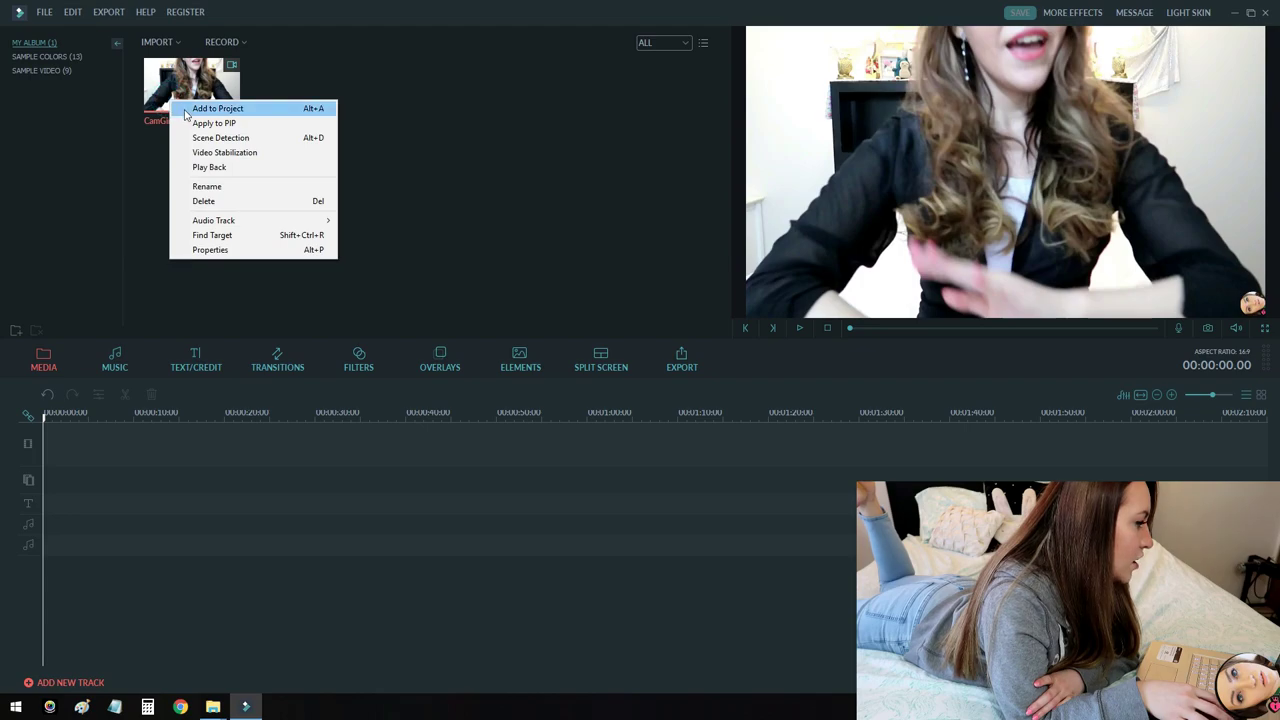
left_click_drag(163, 87, 108, 438)
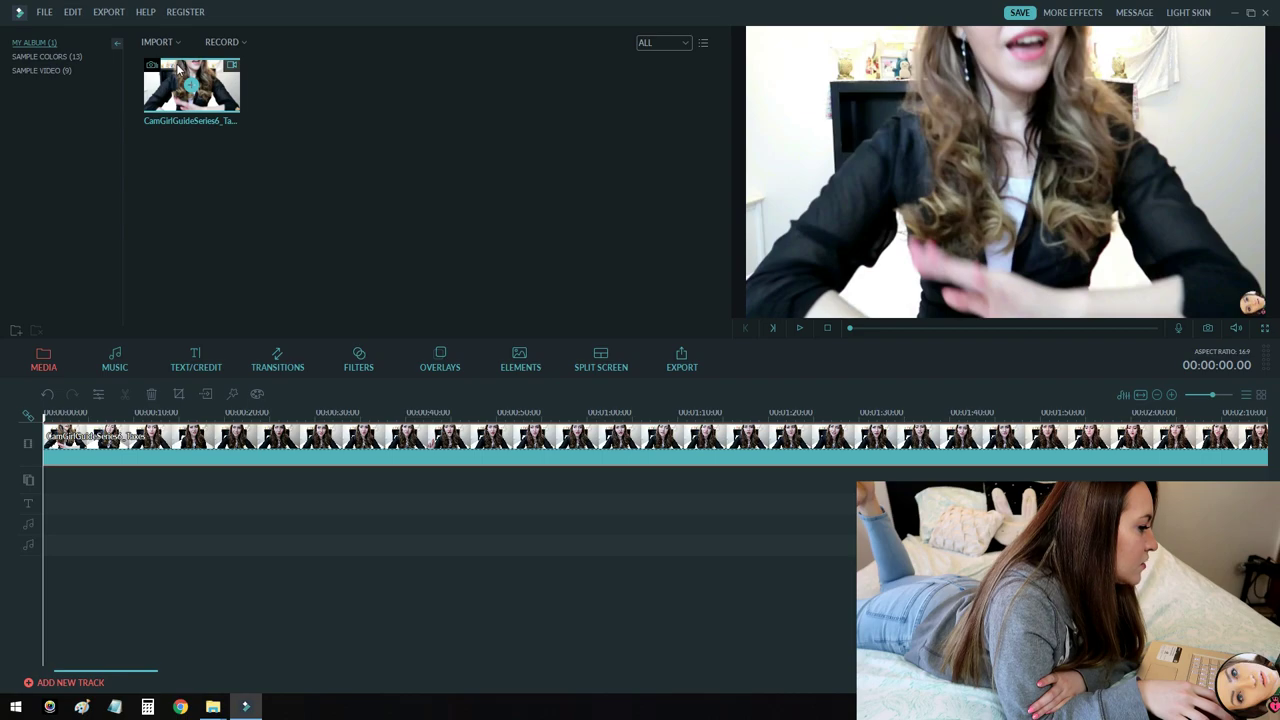
Step: Browse the Music, Text/Credit and Transitions libraries, scrolling through each grid
left_click(116, 345)
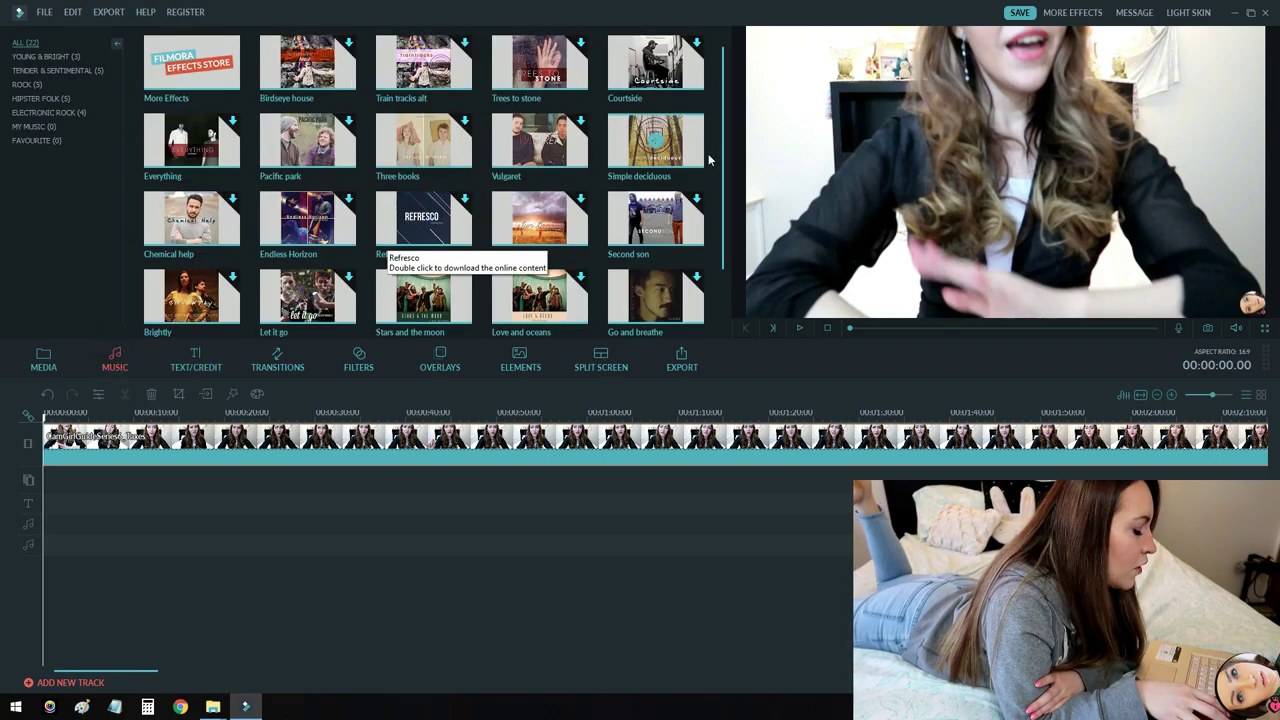
scroll(731, 239, "down", 1)
scroll(740, 281, "down", 2)
scroll(740, 281, "up", 3)
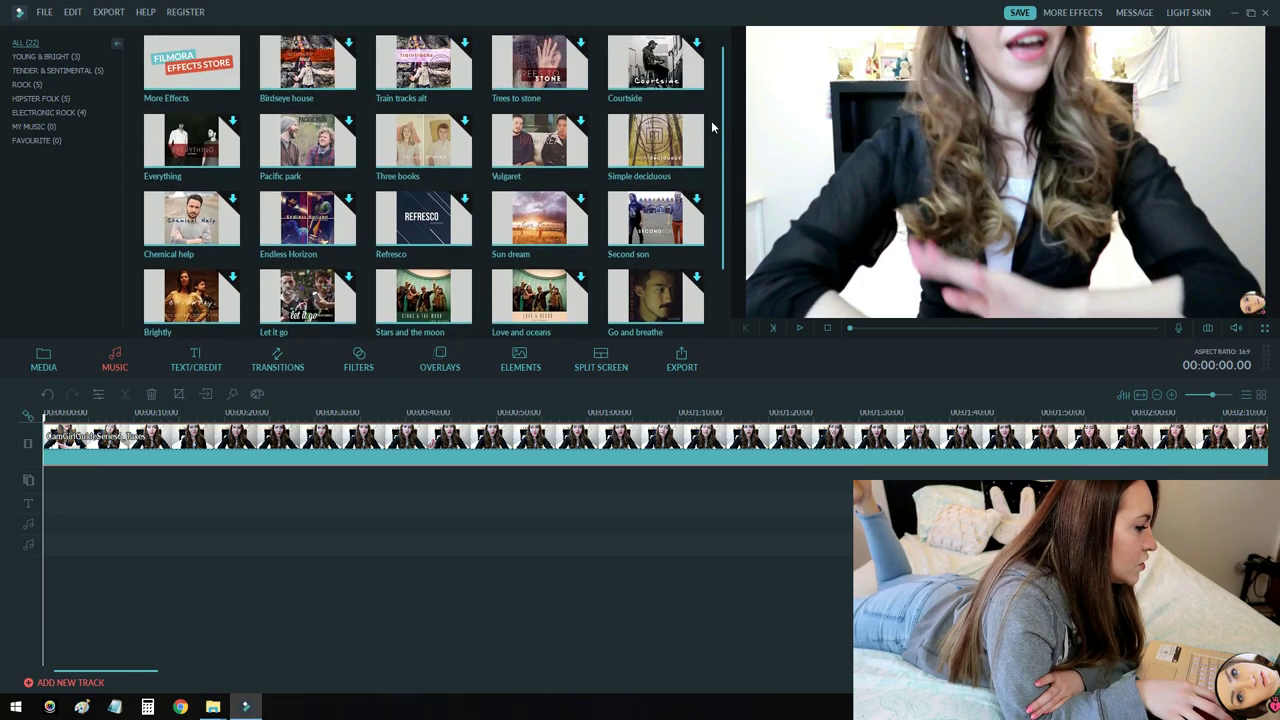
left_click(200, 368)
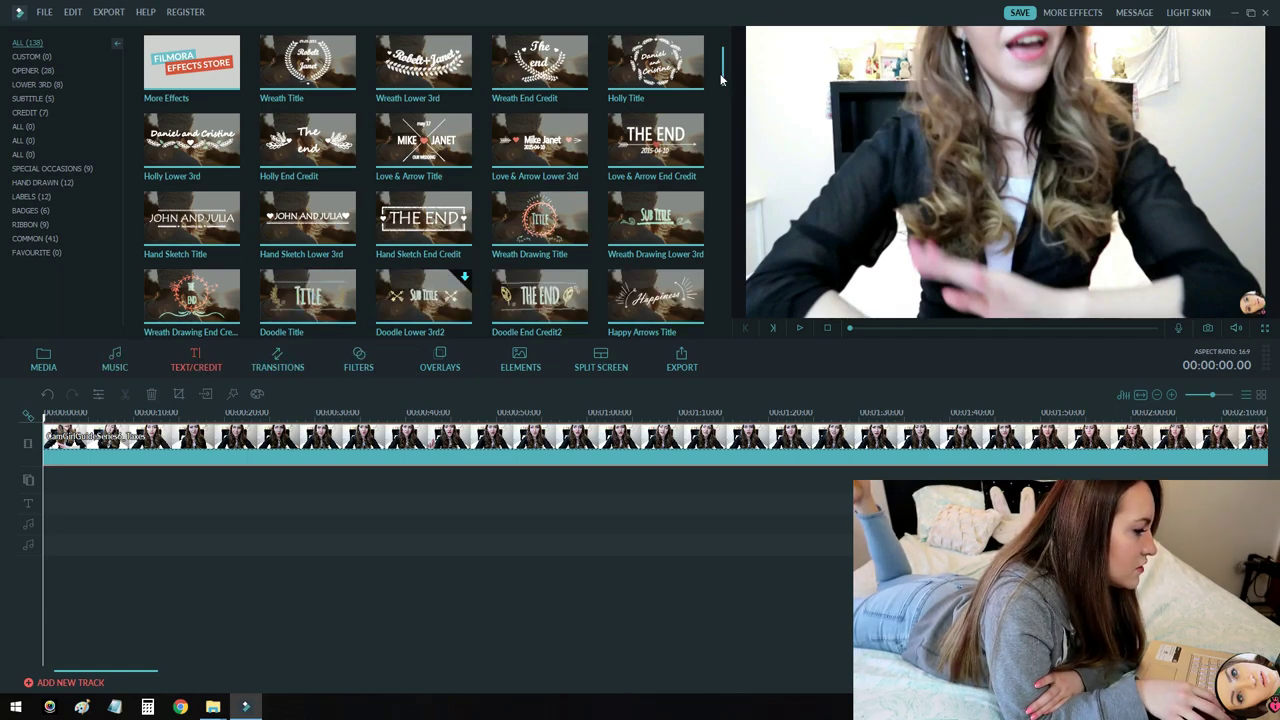
mouse_move(722, 78)
left_mouse_down()
mouse_move(724, 323)
mouse_move(727, 60)
left_mouse_up()
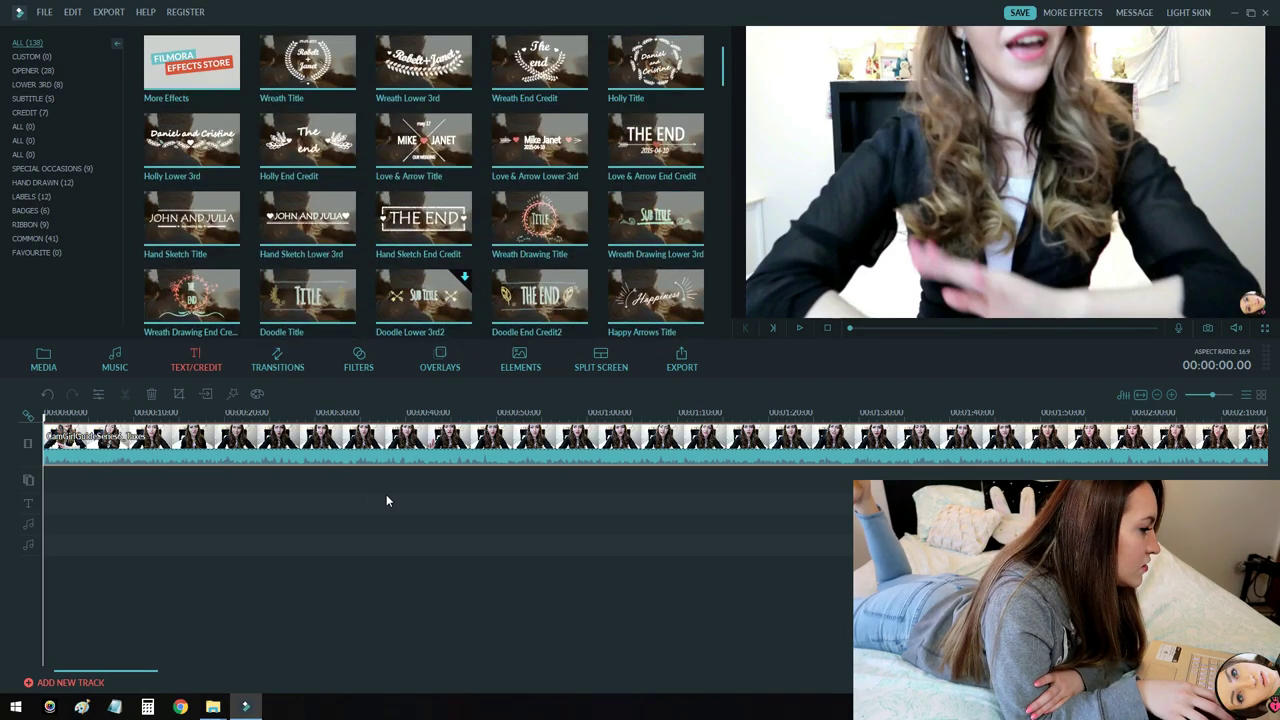
left_click(280, 358)
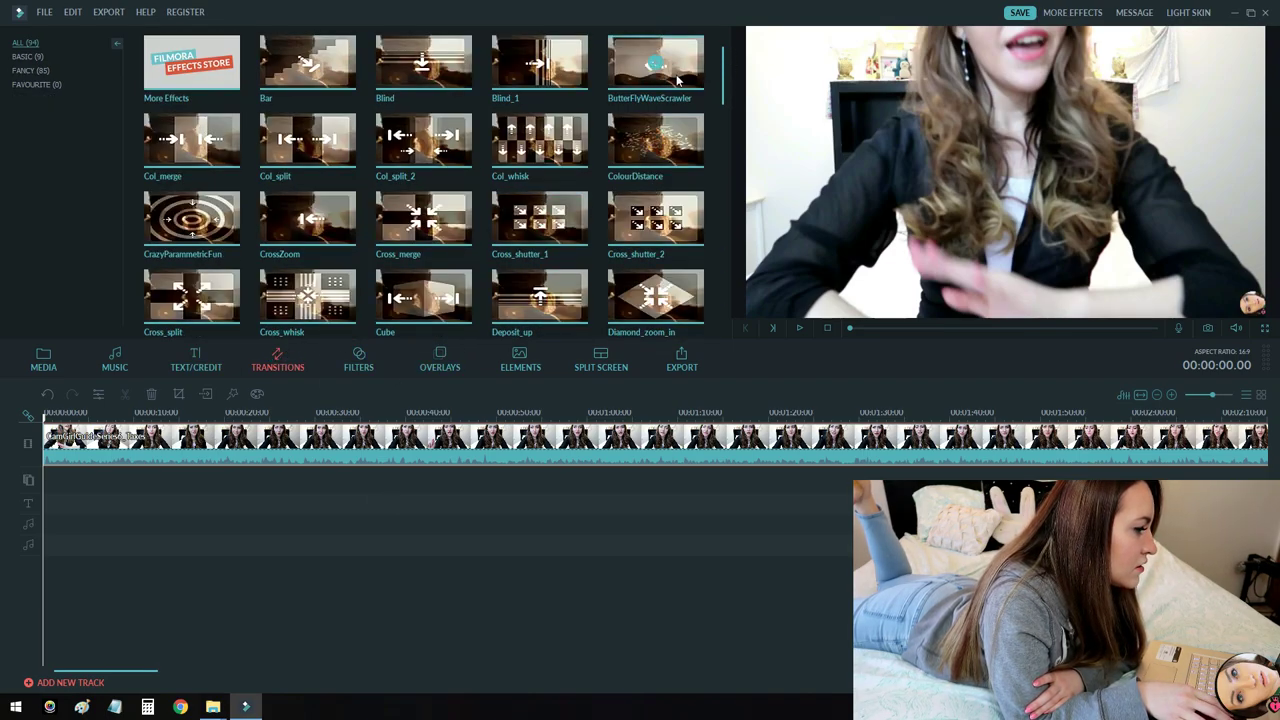
left_click_drag(726, 89, 716, 64)
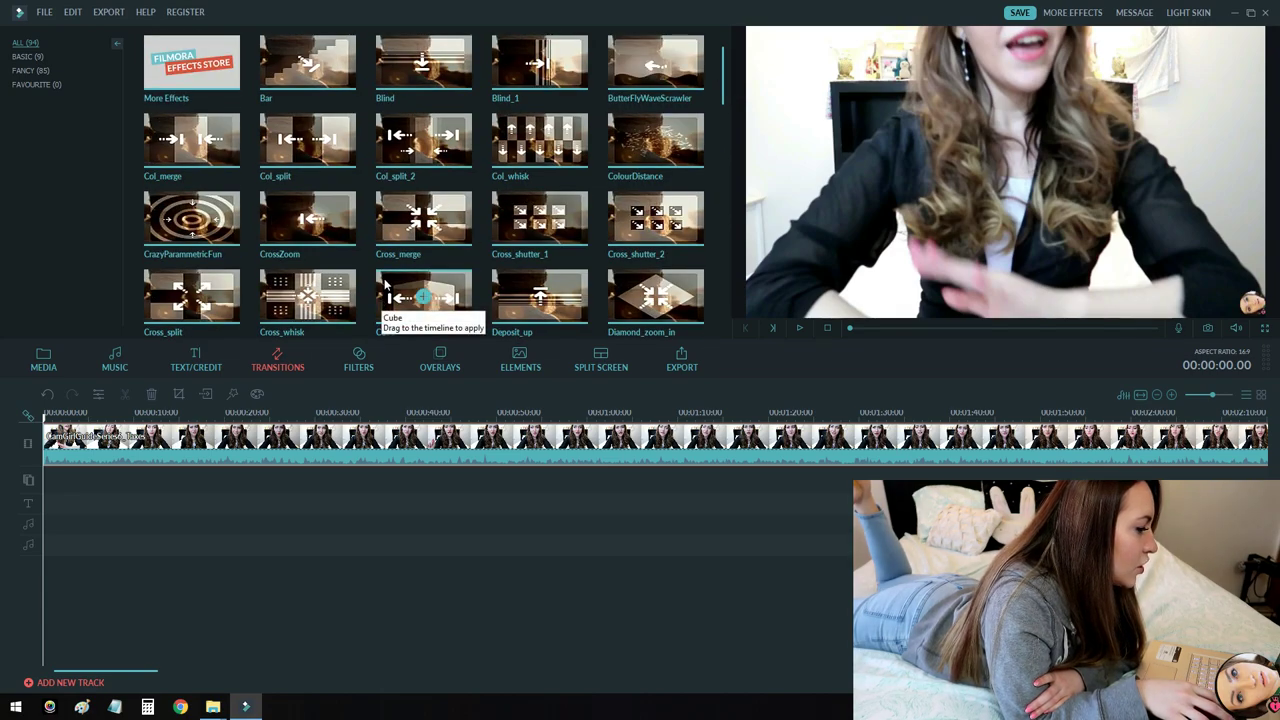
Step: Browse the Filters, Overlays and Elements libraries, ending on graphics like Heart 1 and Love 4
left_click(359, 364)
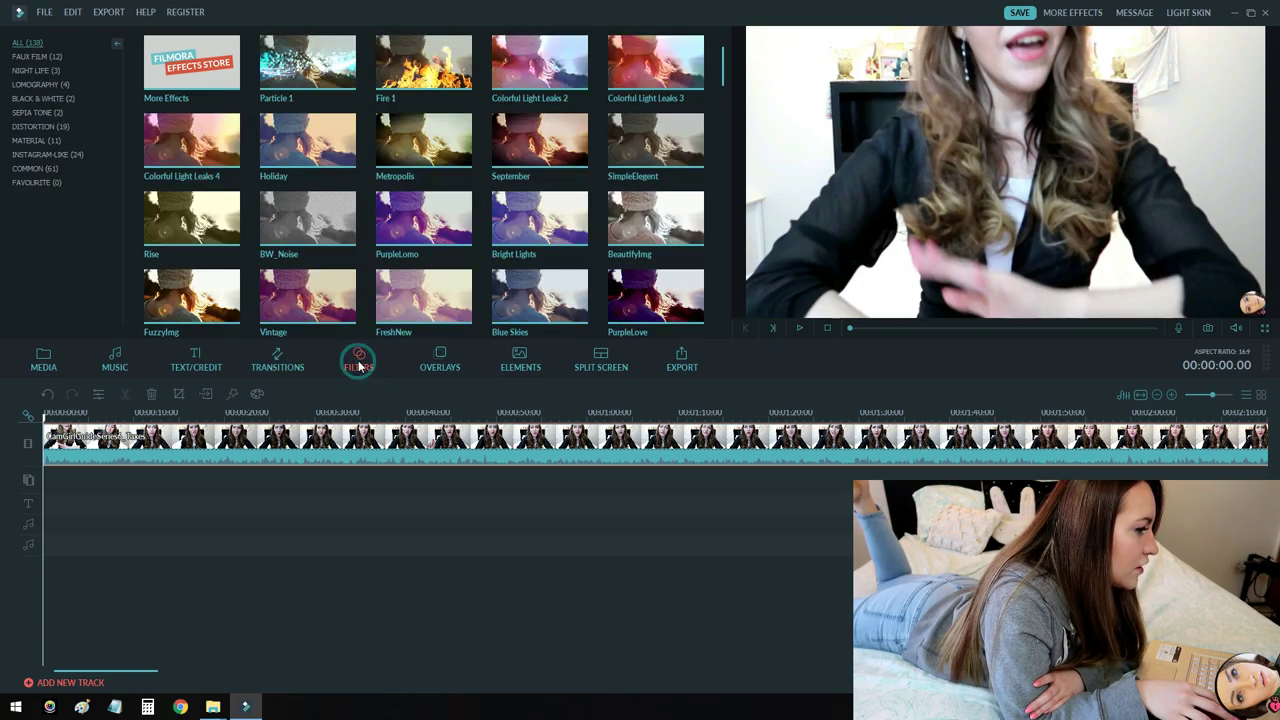
mouse_move(724, 78)
left_mouse_down()
mouse_move(723, 114)
mouse_move(723, 64)
left_mouse_up()
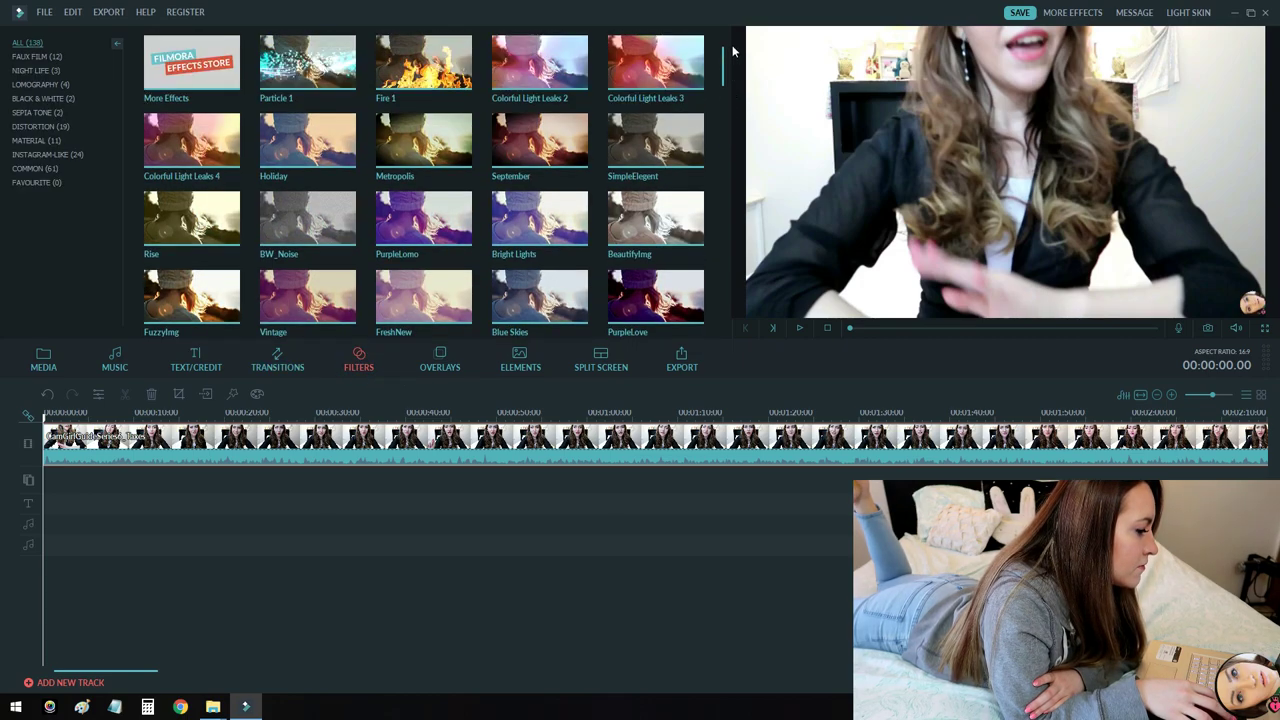
left_click(440, 360)
mouse_move(724, 80)
left_mouse_down()
mouse_move(731, 290)
mouse_move(722, 55)
left_mouse_up()
left_click(531, 369)
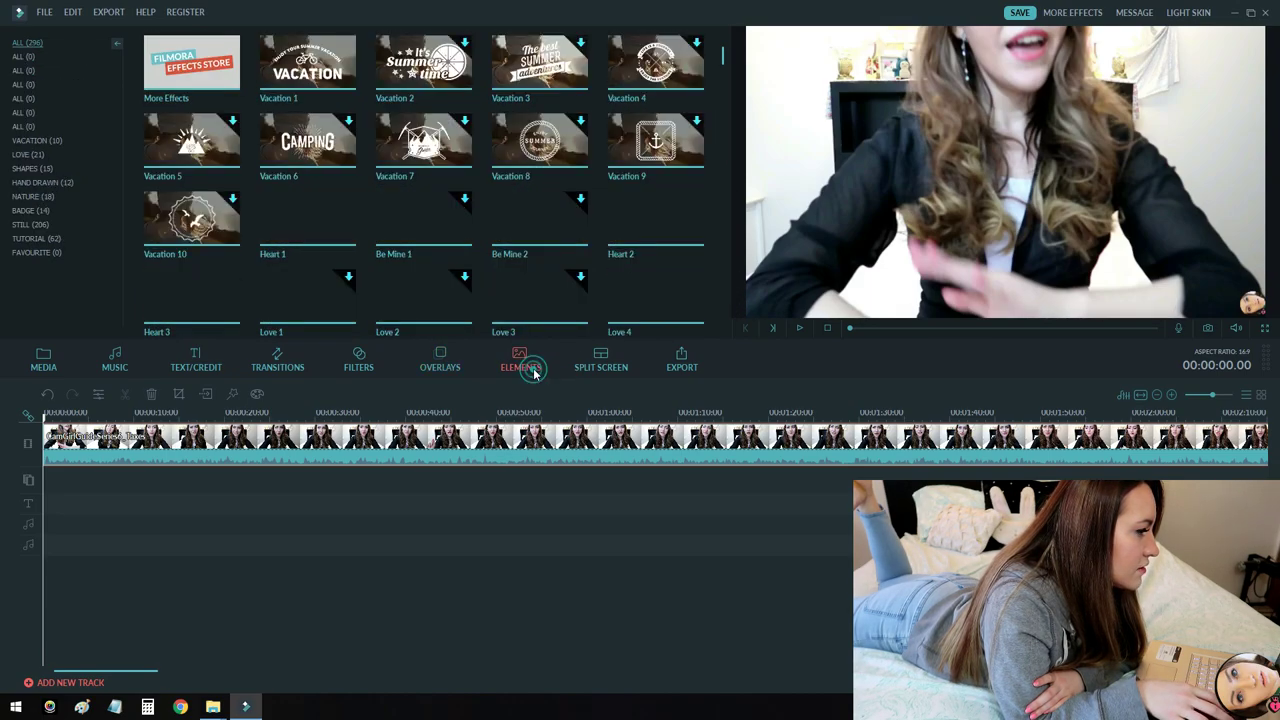
left_click_drag(724, 62, 725, 28)
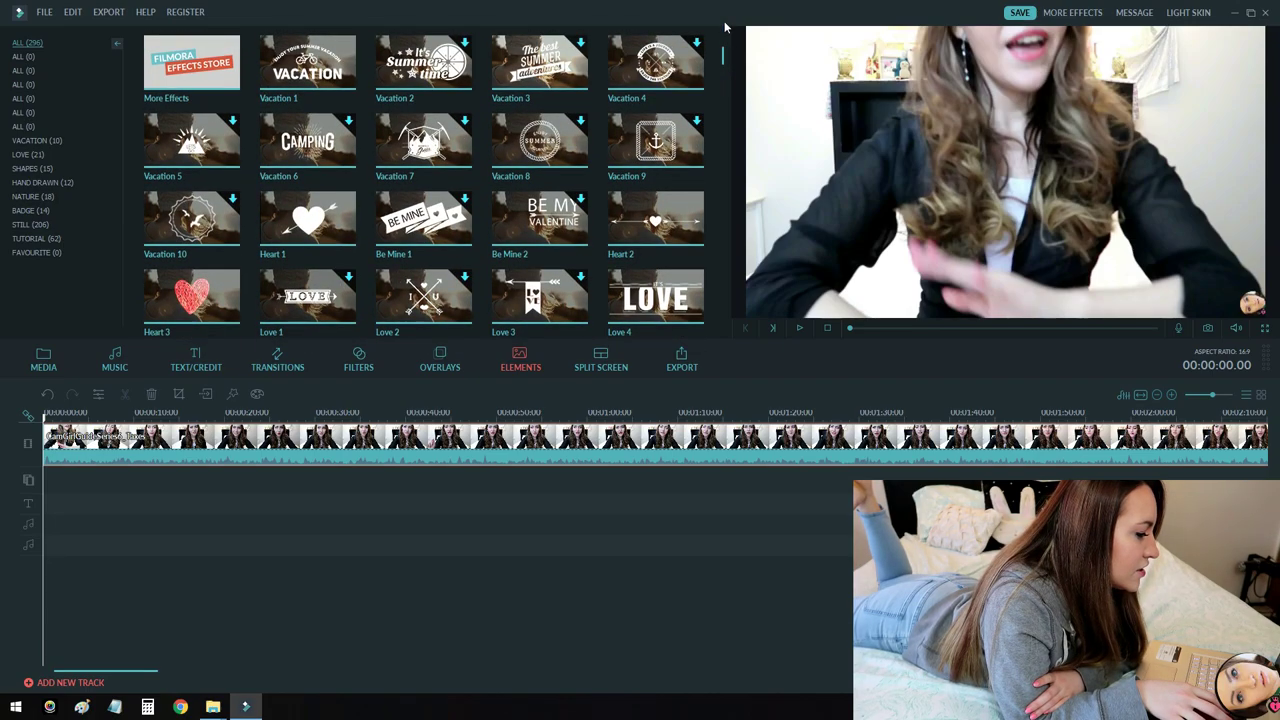
Step: Import the CamGirlGuideSeries4 video into the media library
left_click(601, 360)
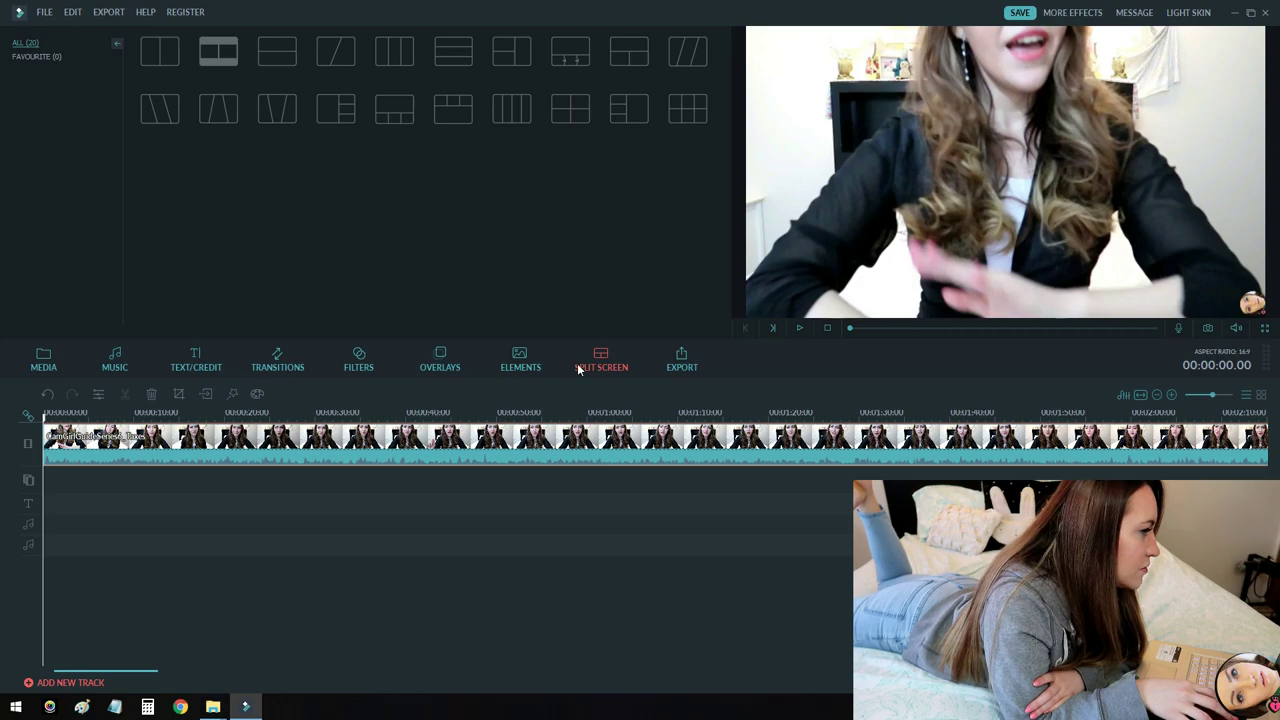
left_click(44, 11)
left_click(386, 212)
left_click(45, 350)
left_click(165, 46)
left_click(182, 57)
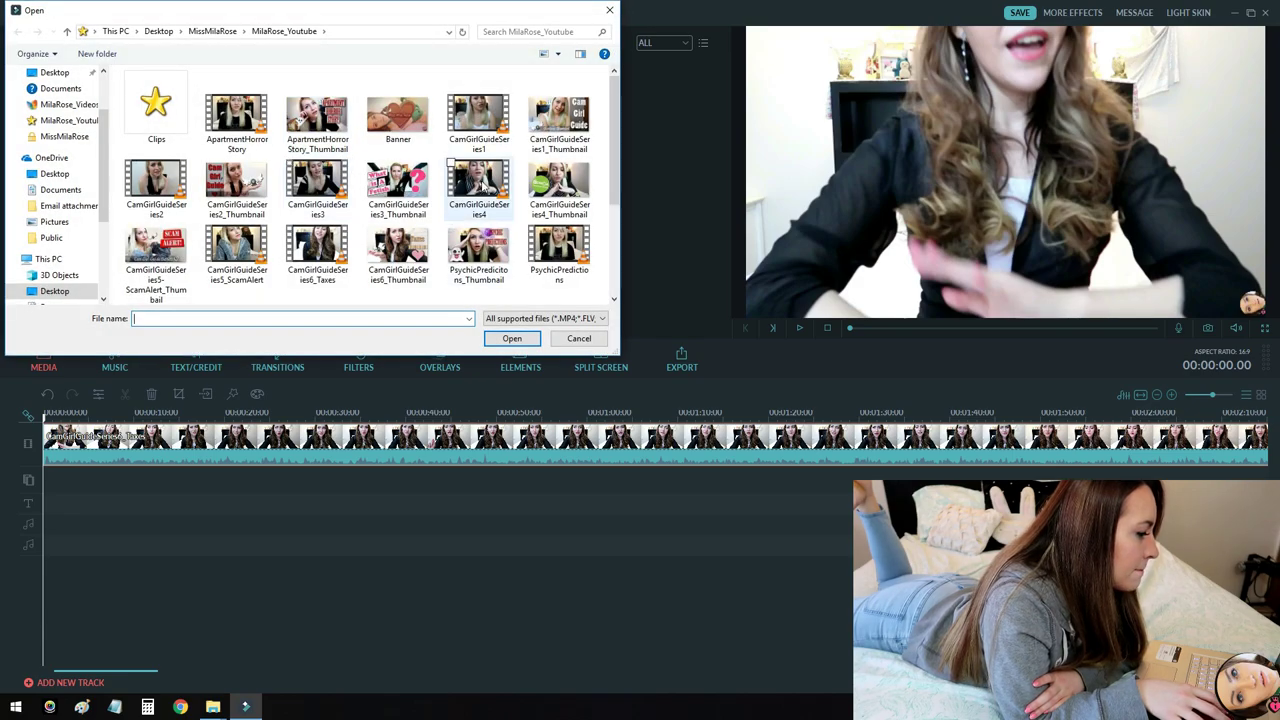
double_click(480, 185)
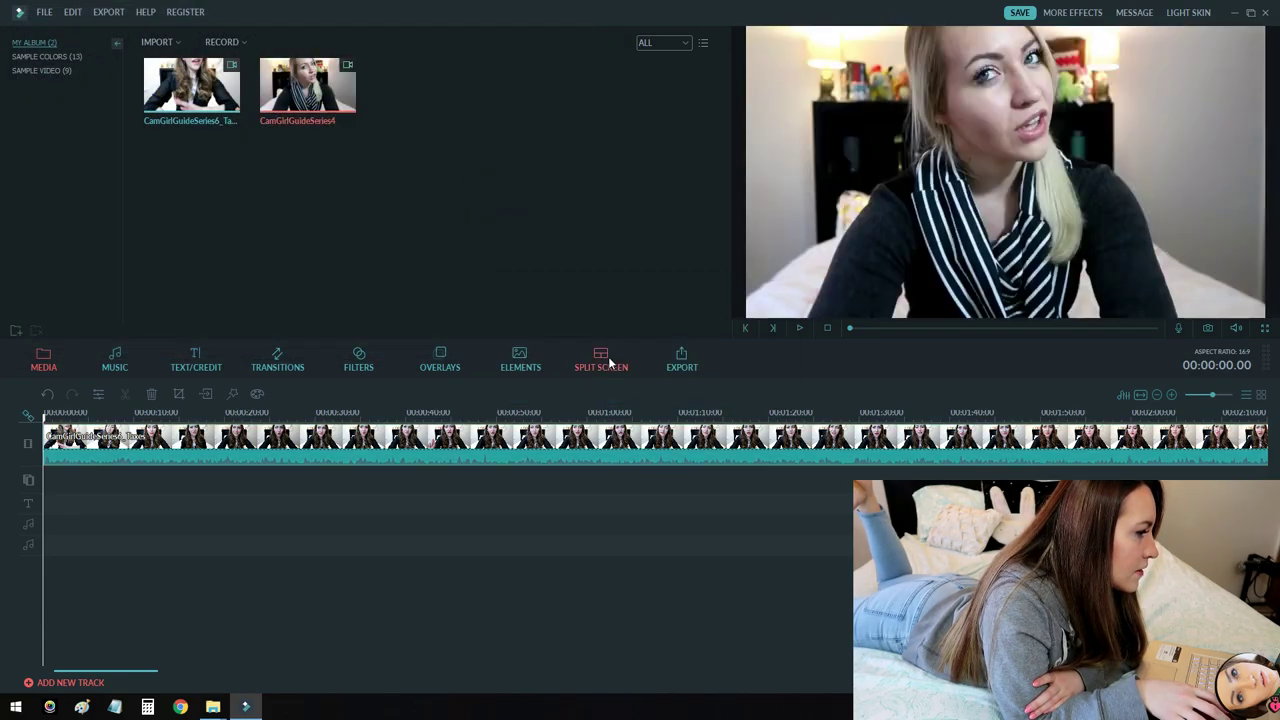
Step: Fill the two-panel side-by-side split screen: Taxes clip left, CamGirlGuideSeries4 right
left_click(600, 360)
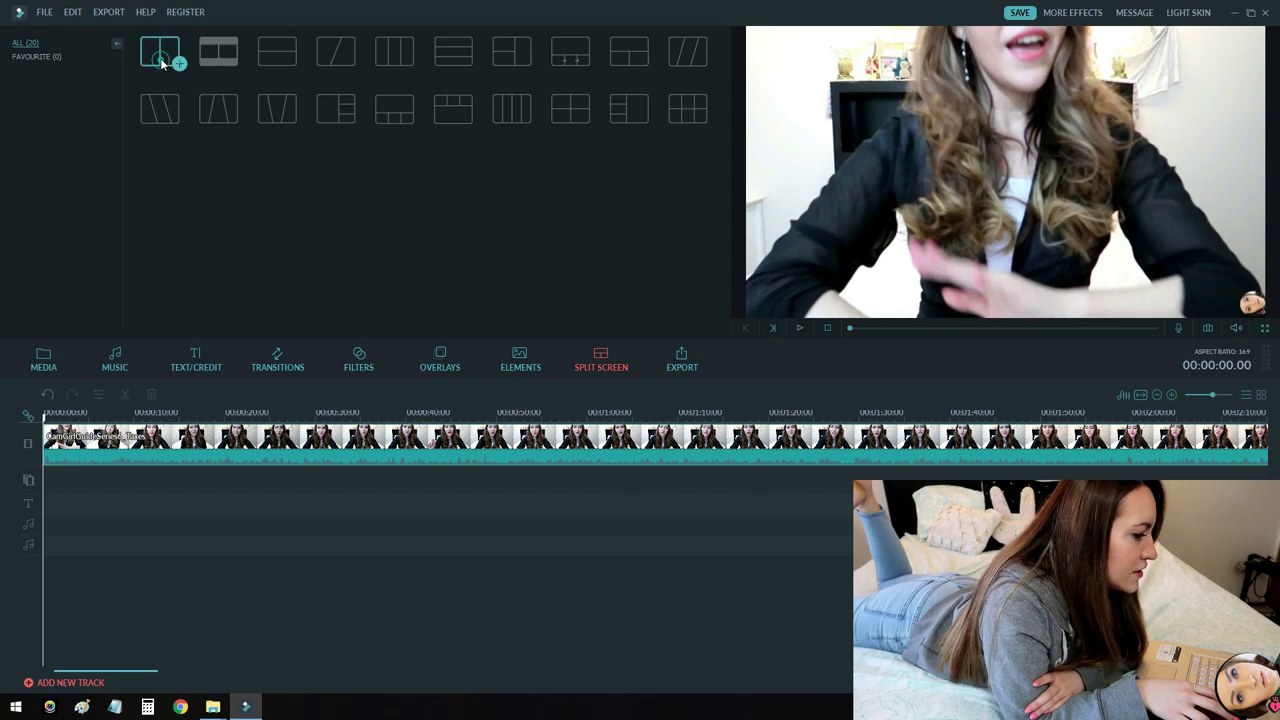
left_click(161, 55)
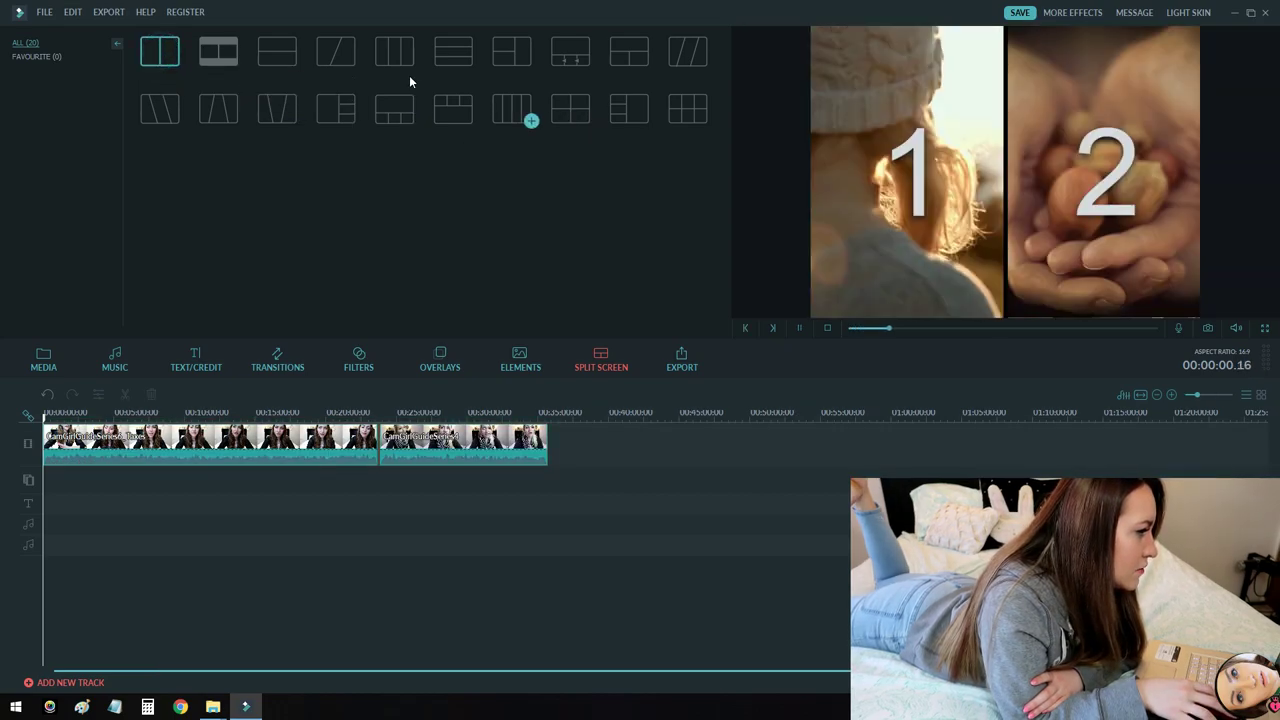
left_click(177, 64)
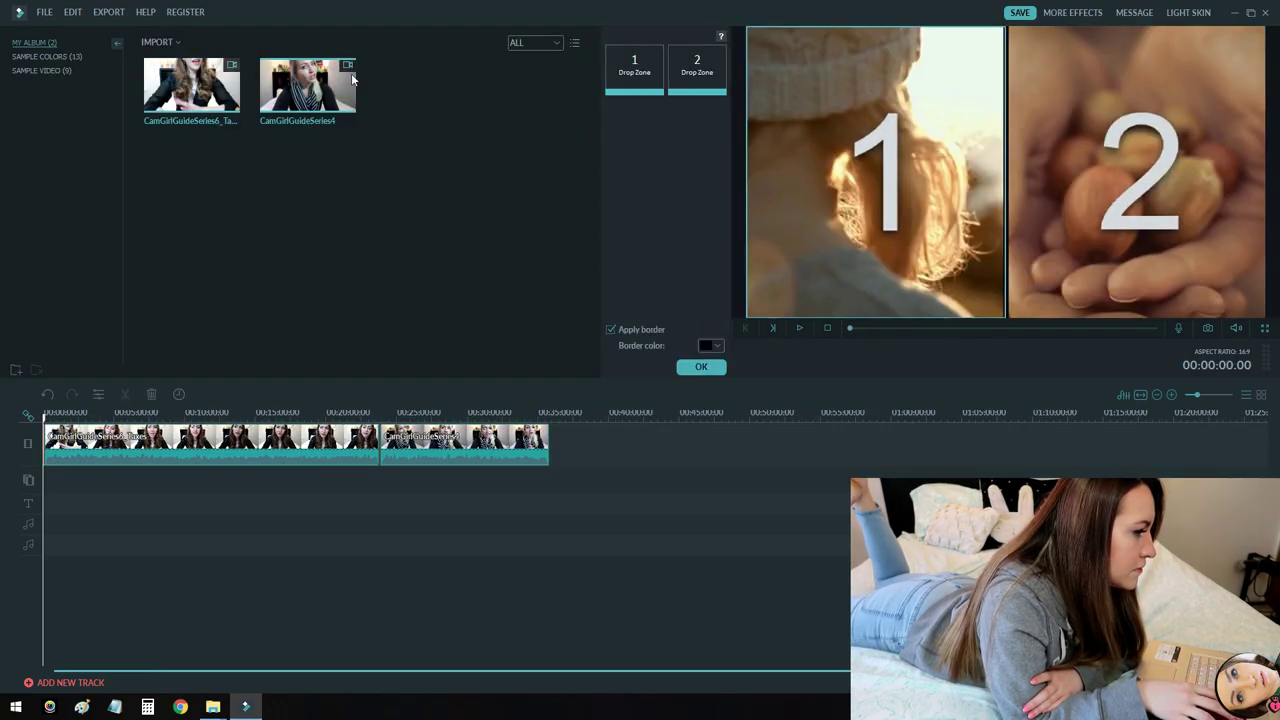
left_click_drag(352, 79, 665, 103)
left_click_drag(548, 104, 697, 70)
left_click_drag(214, 97, 408, 105)
left_click_drag(658, 274, 634, 68)
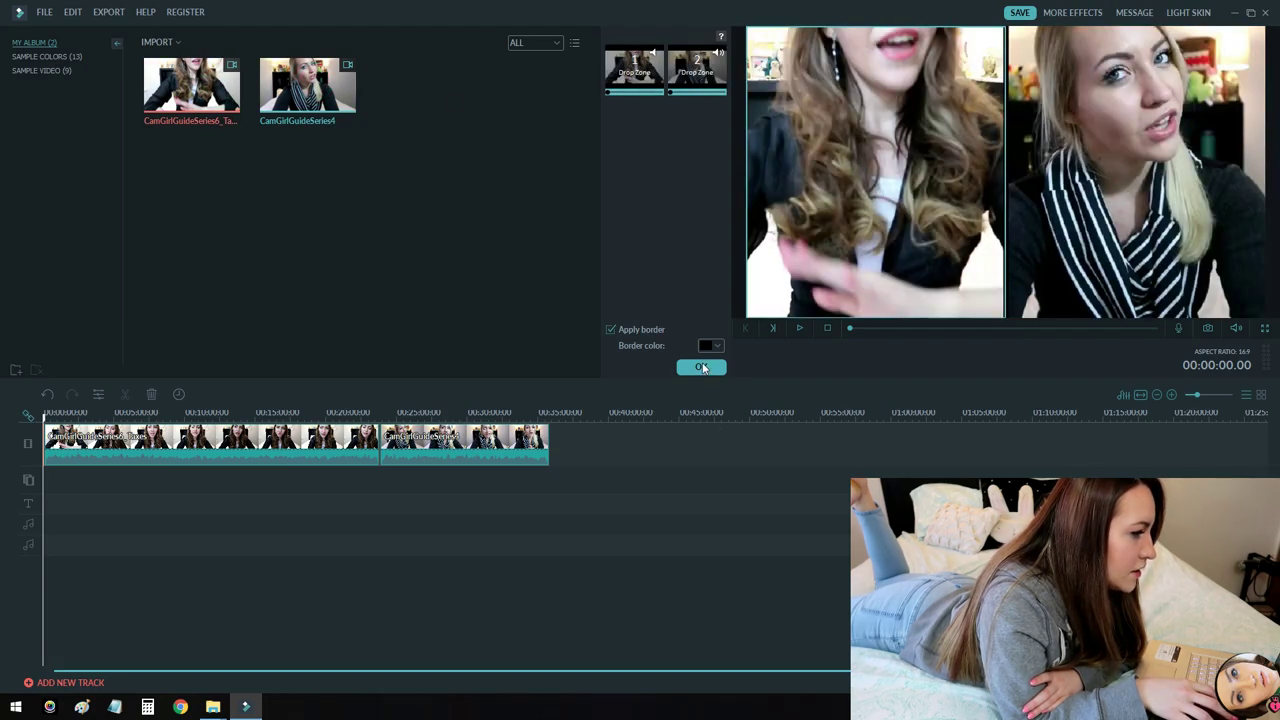
Step: Confirm the split screen and play it back in the preview
left_click(701, 367)
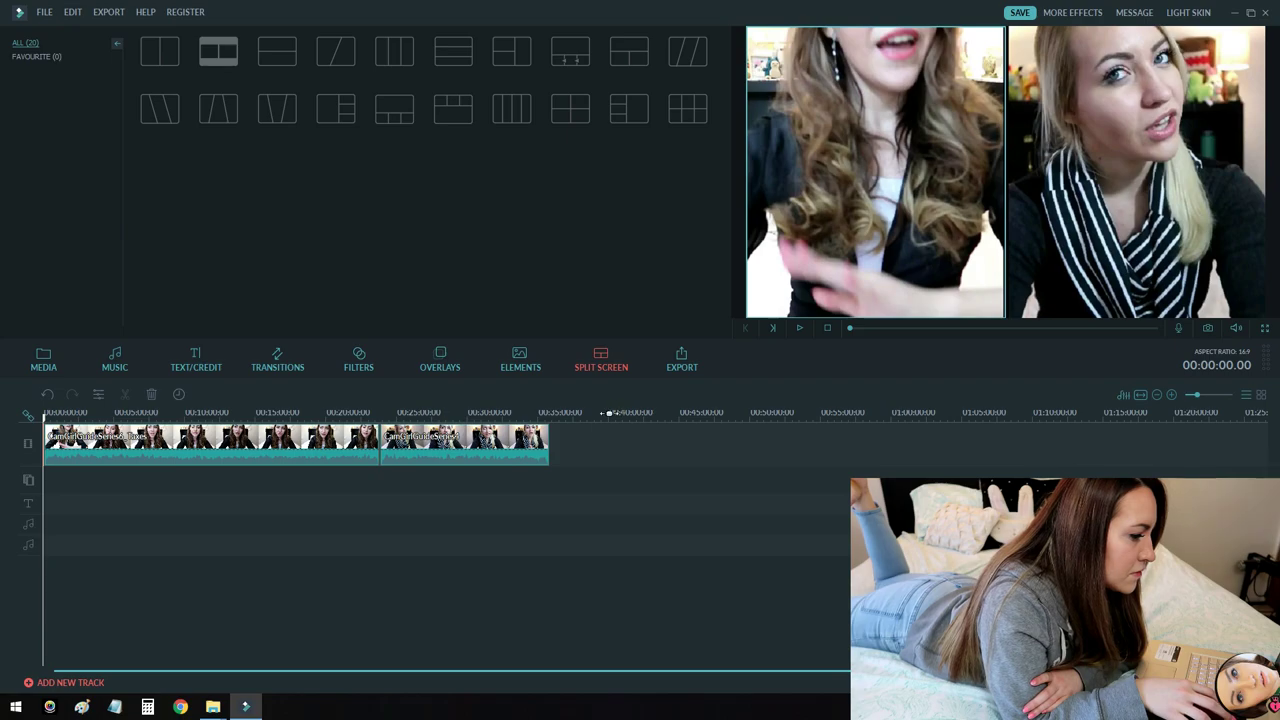
left_click(801, 329)
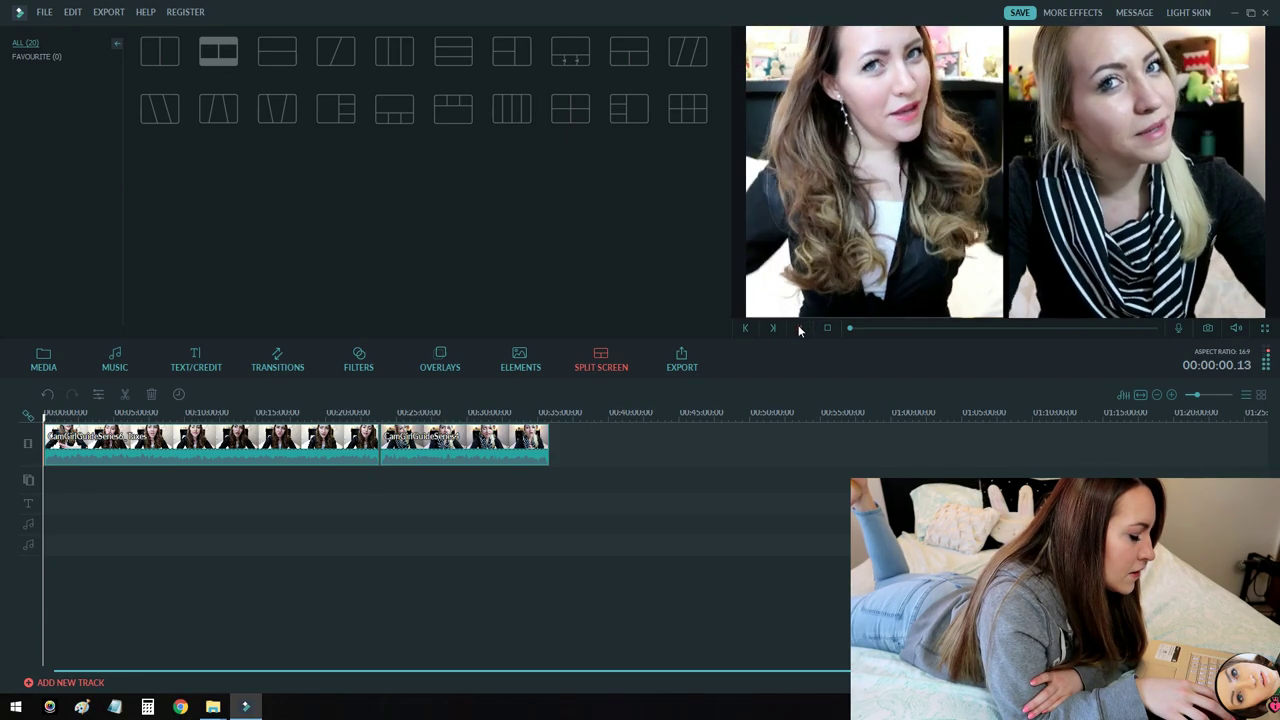
left_click(800, 328)
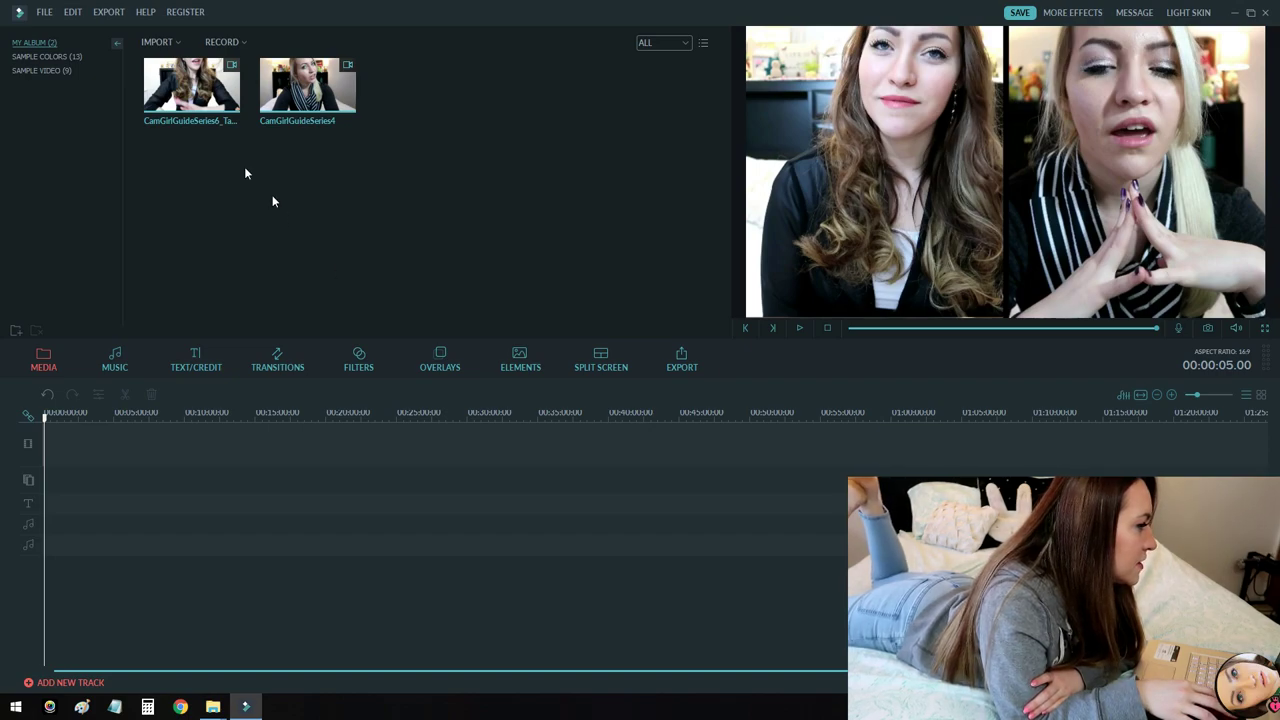
Step: Open the ClipsOpEd2 project, discarding unsaved changes
left_click(44, 12)
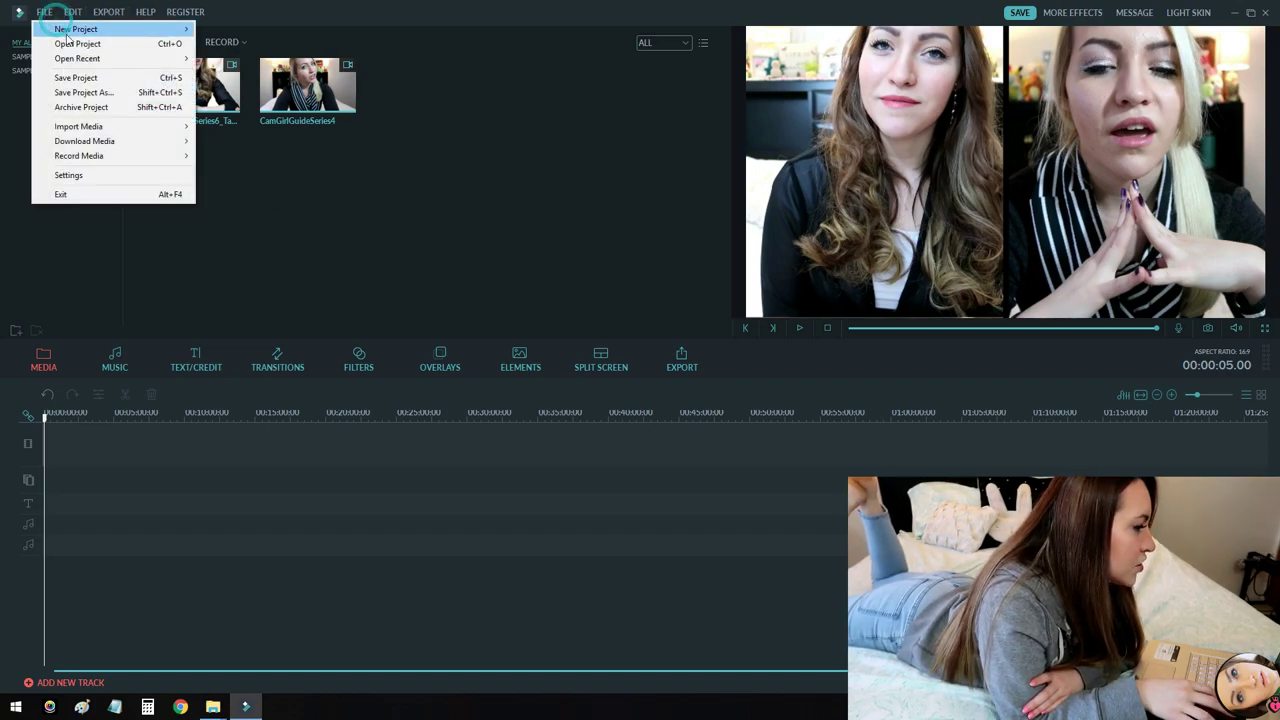
left_click(76, 47)
left_click(640, 381)
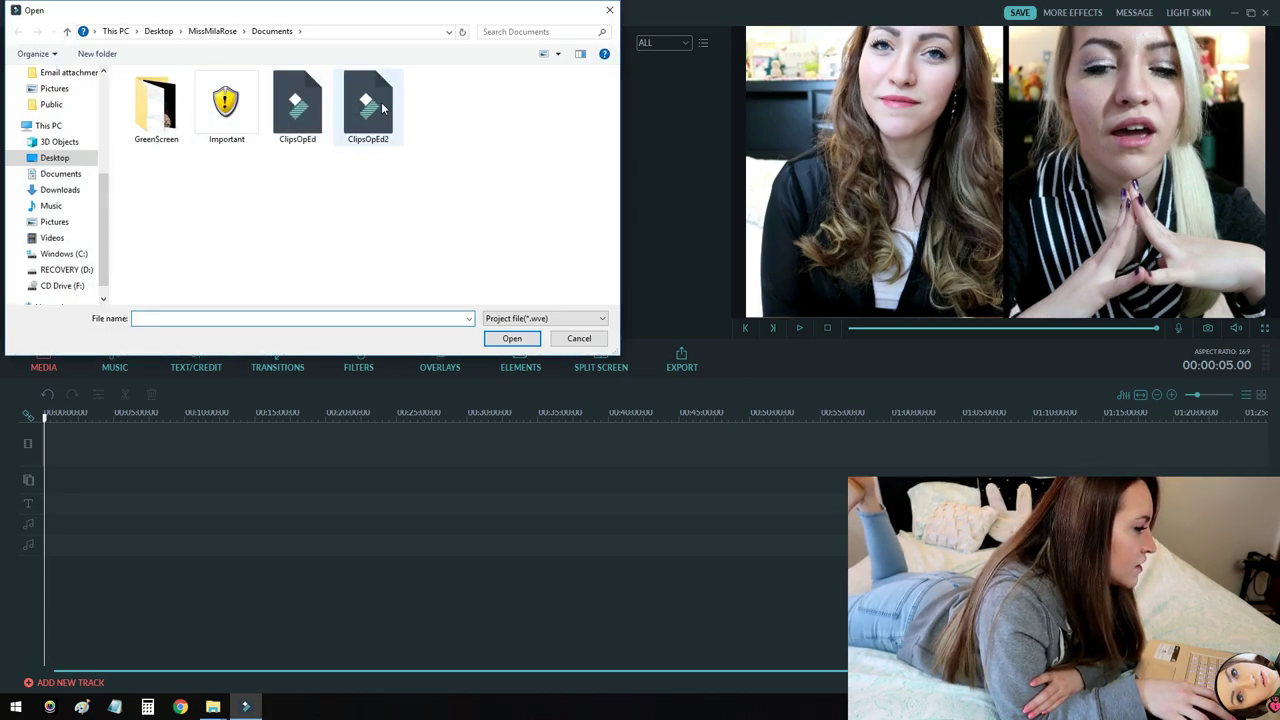
double_click(368, 108)
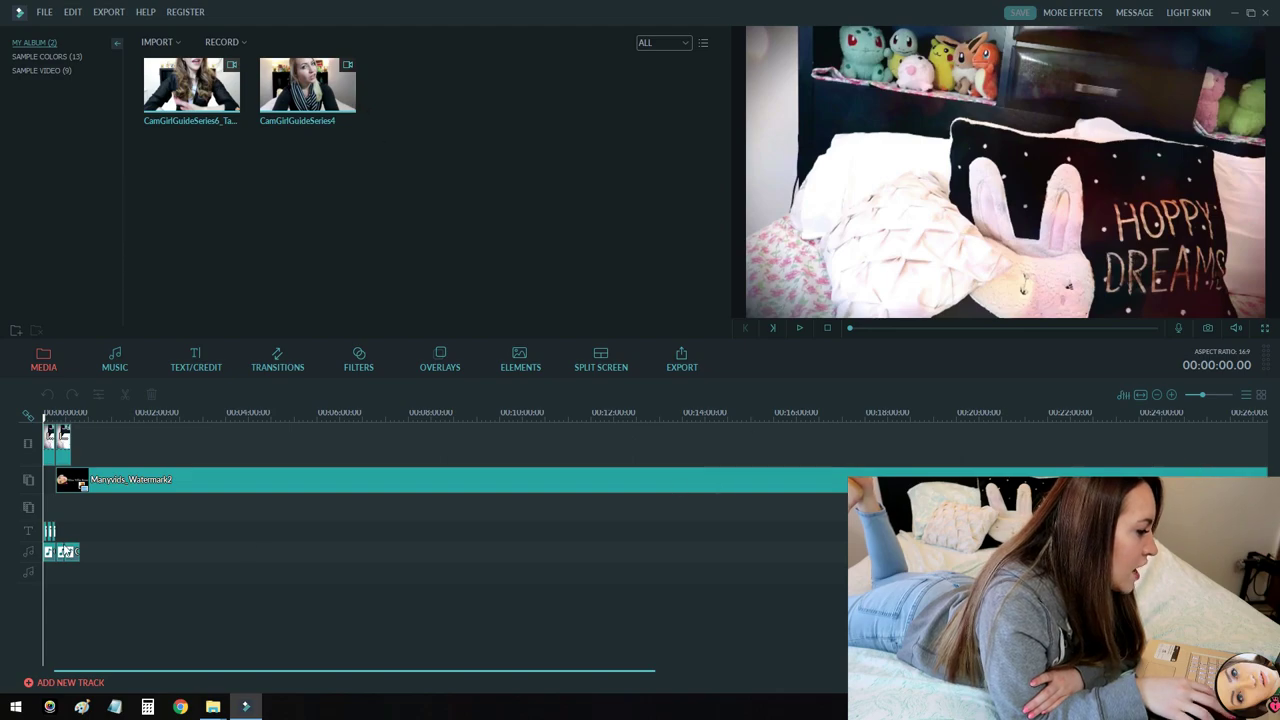
Step: Zoom the timeline in and place the playhead at 00:00:16 where the intro ends
left_click(104, 416)
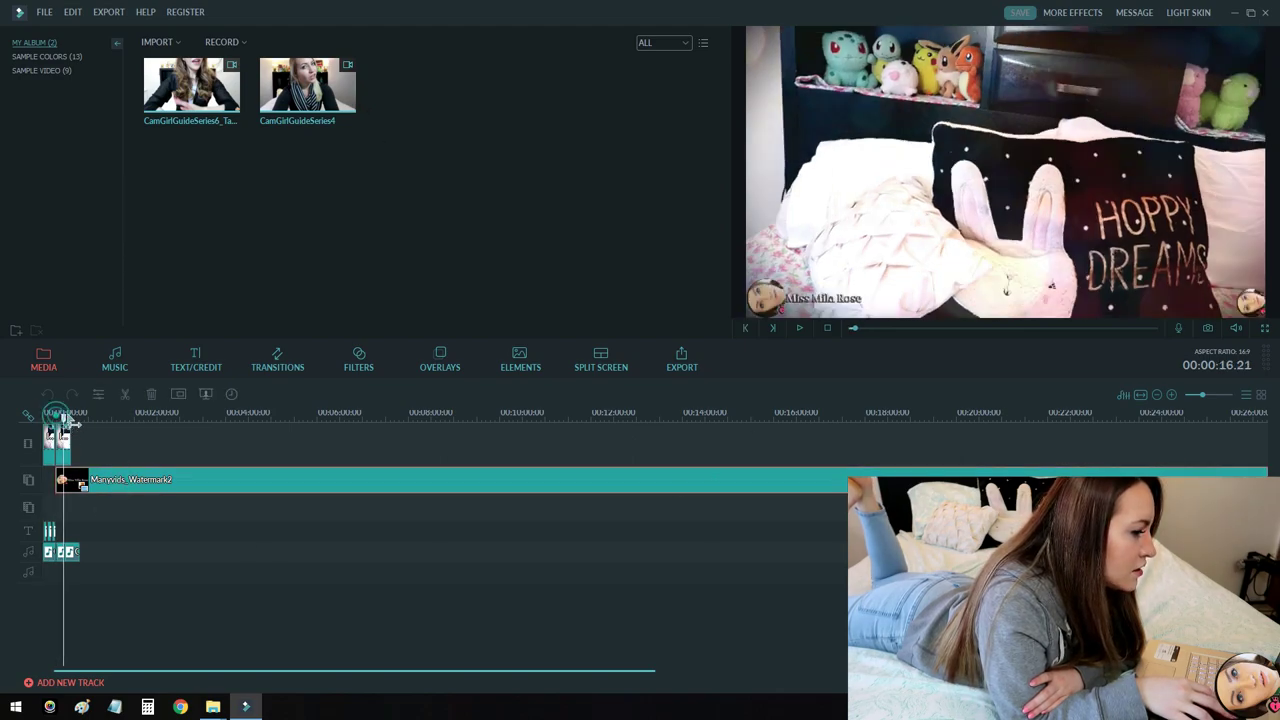
left_click_drag(110, 424, 26, 426)
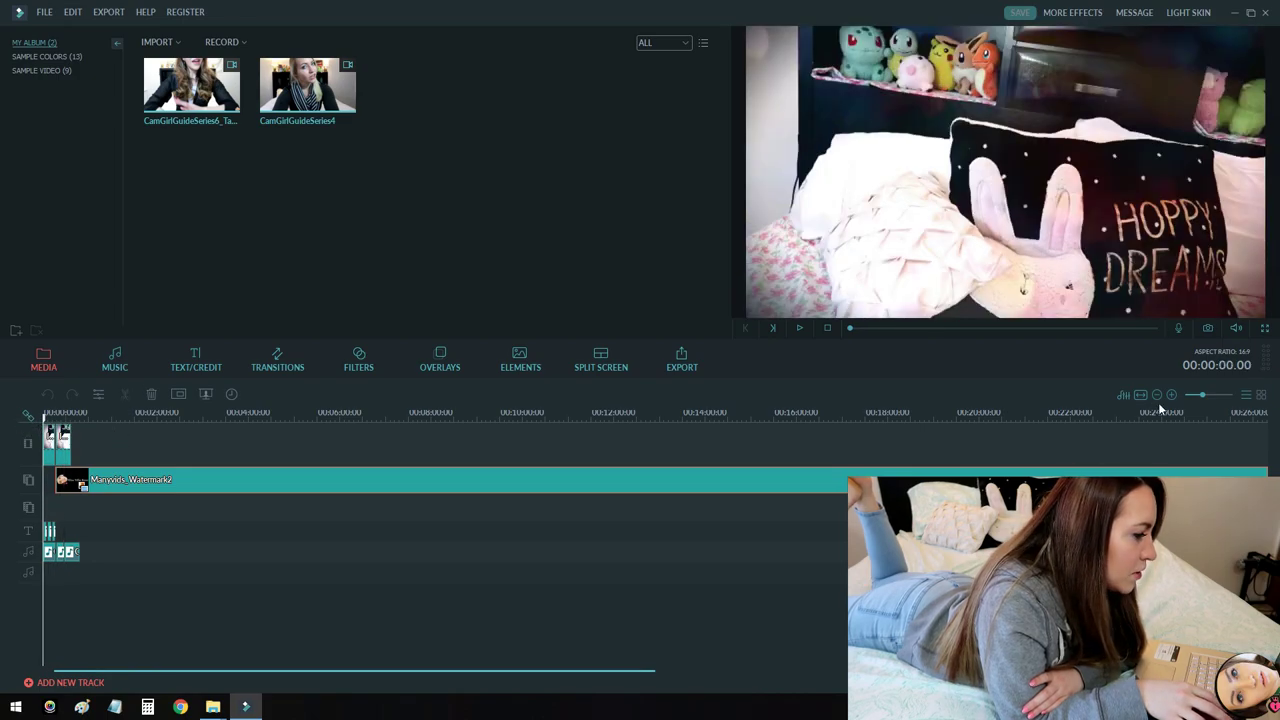
left_click_drag(1198, 393, 1216, 389)
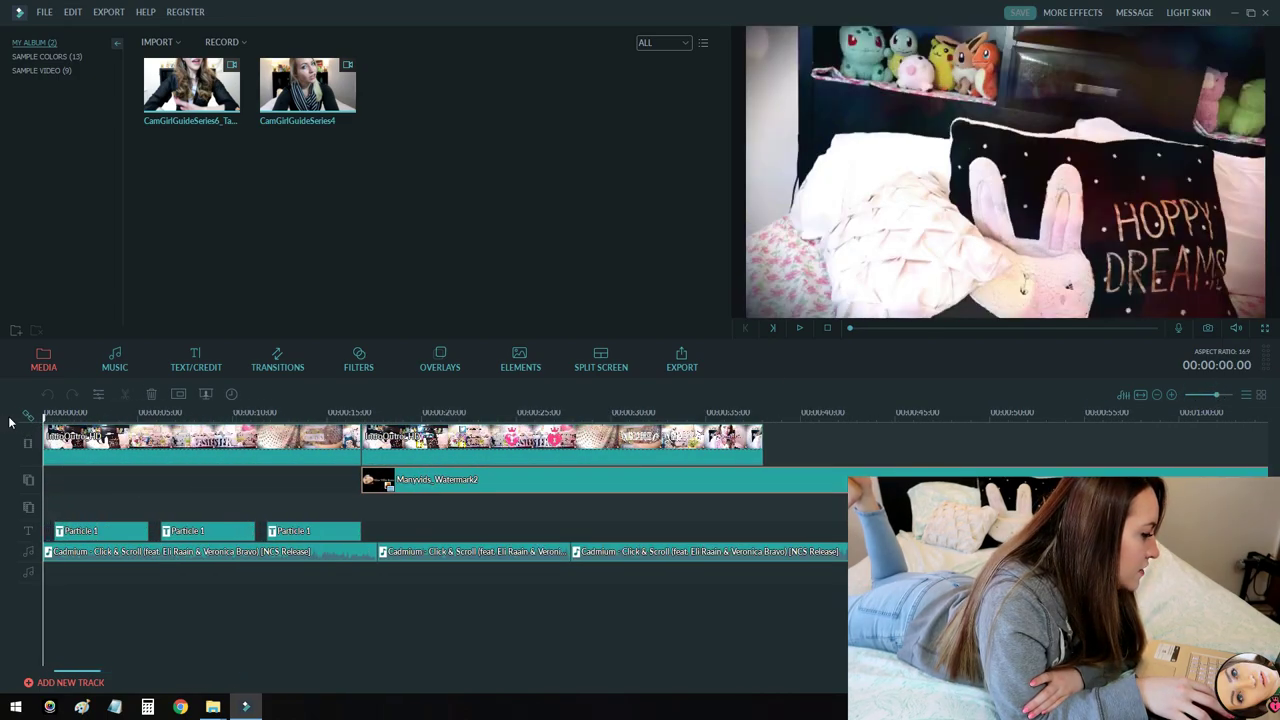
left_click_drag(47, 421, 362, 440)
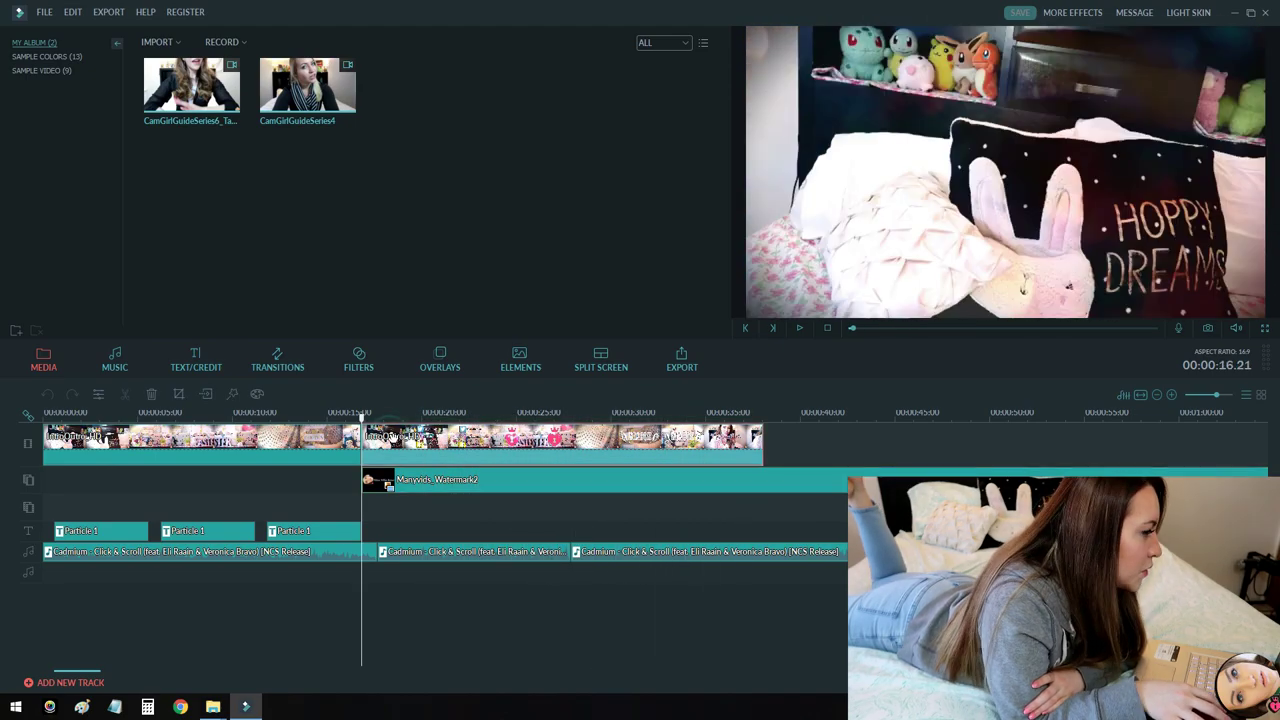
Step: Insert the CamGirlGuideSeries6 video at the 16-second playhead
right_click(176, 105)
left_click(205, 108)
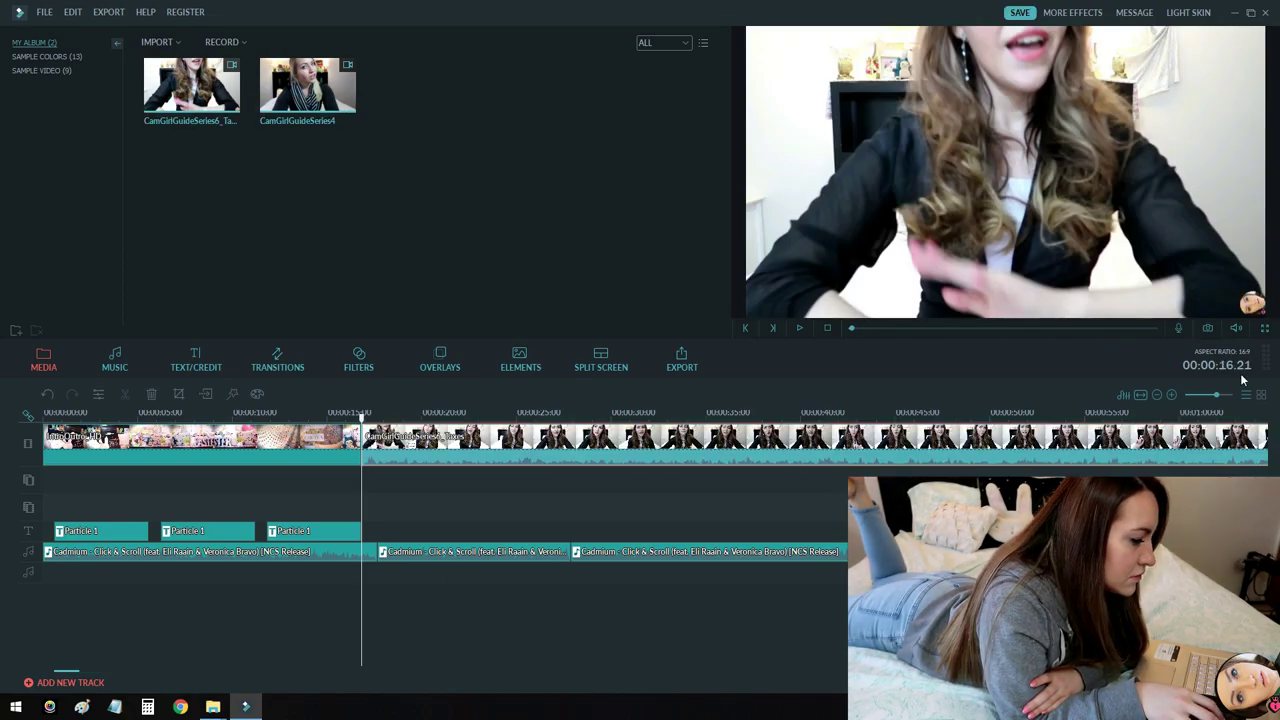
left_click_drag(1213, 397, 1208, 394)
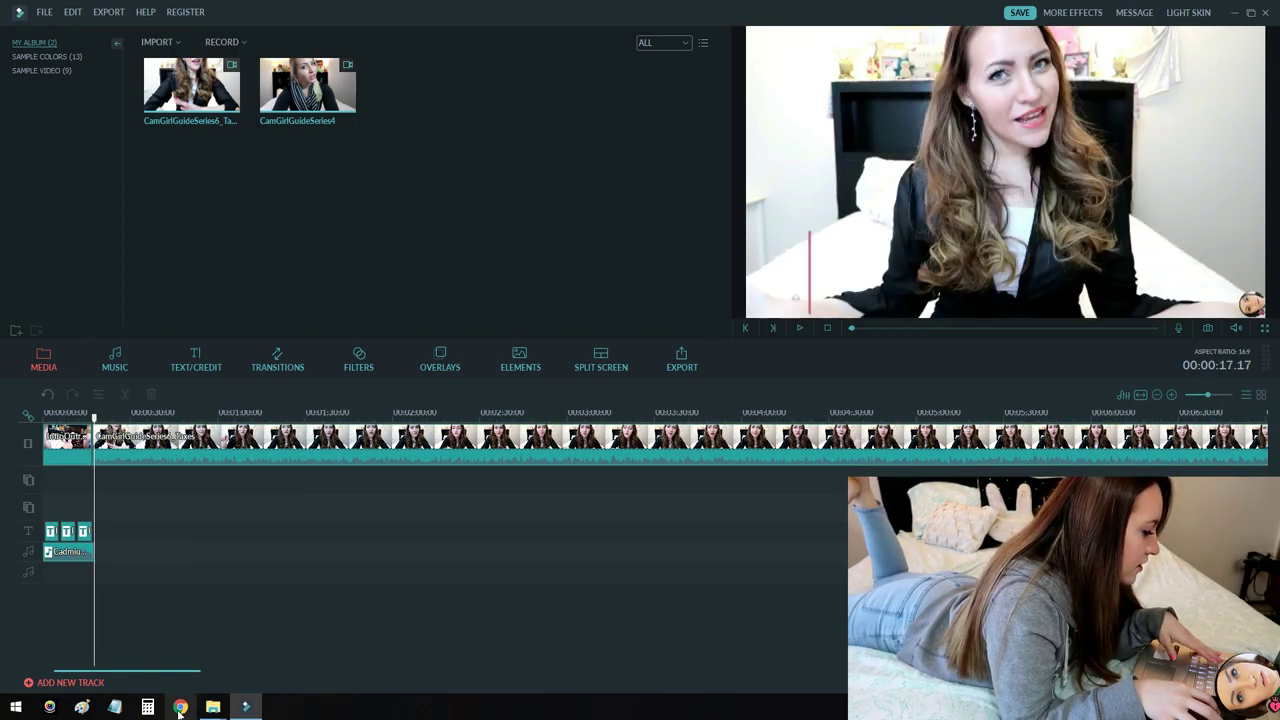
Step: Move the two ending Cadmium music clips earlier to the project's end near 23:50
left_click_drag(172, 677, 631, 672)
left_click(420, 412)
left_click_drag(480, 552, 440, 545)
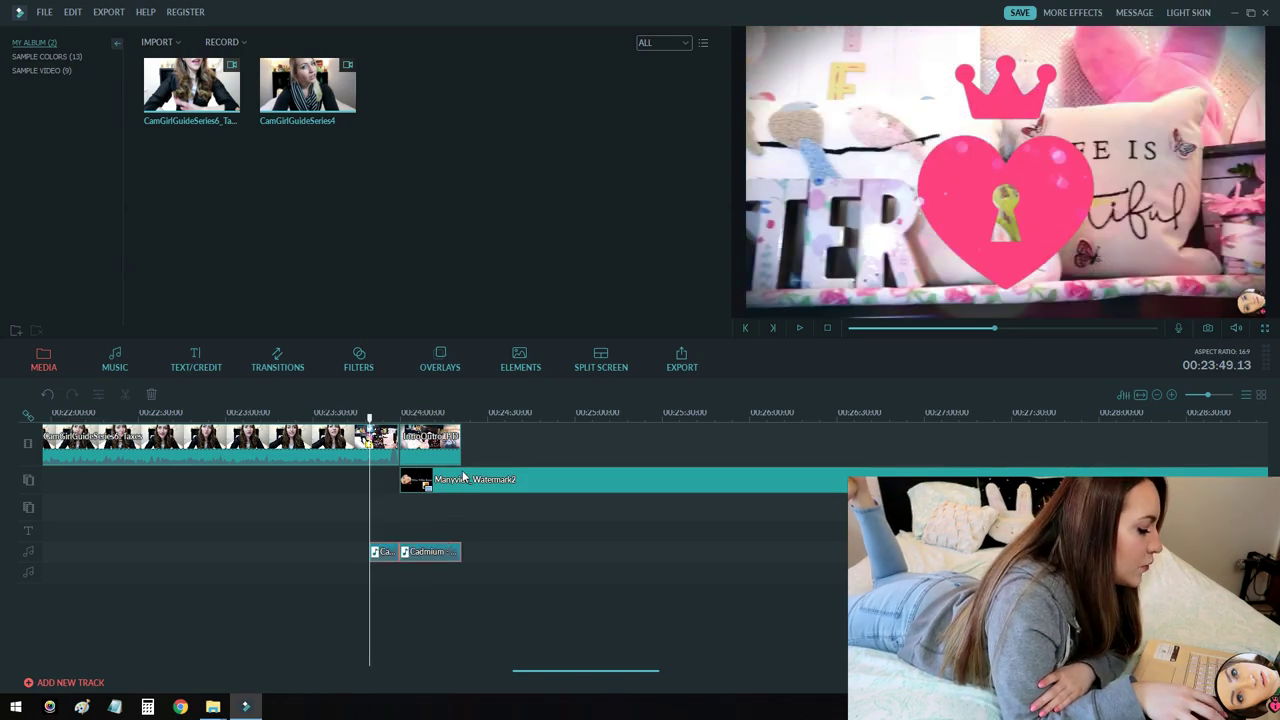
Step: Delete the old watermark overlay clip from the timeline
right_click(466, 482)
left_click(499, 649)
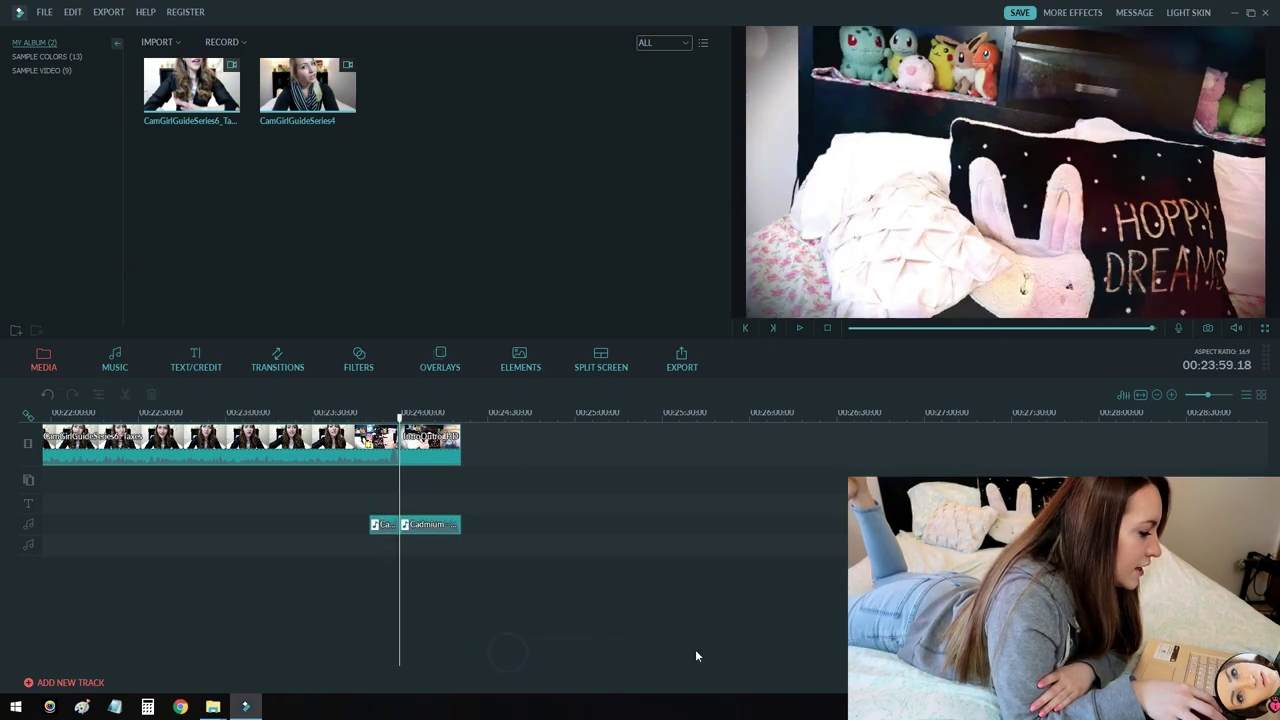
left_click_drag(575, 670, 97, 656)
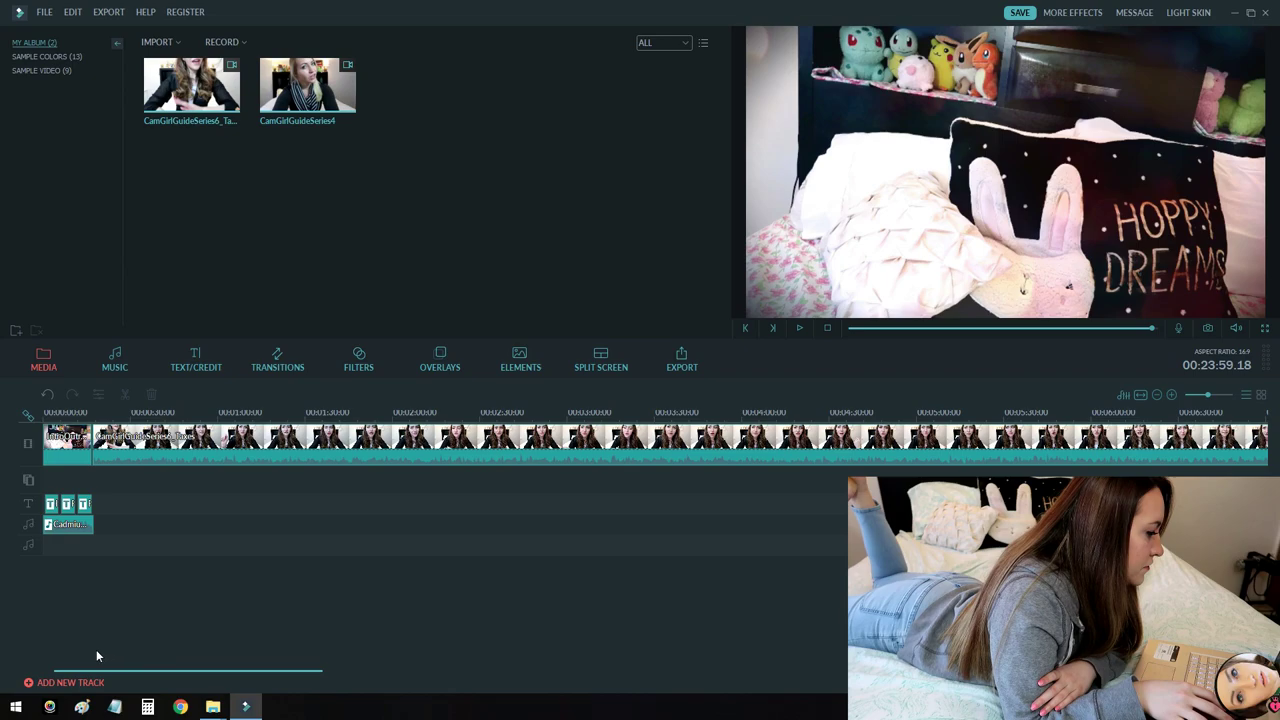
Step: Import the Manyvids_Watermark2 image from the Documents folder
left_click(220, 413)
left_click(258, 436)
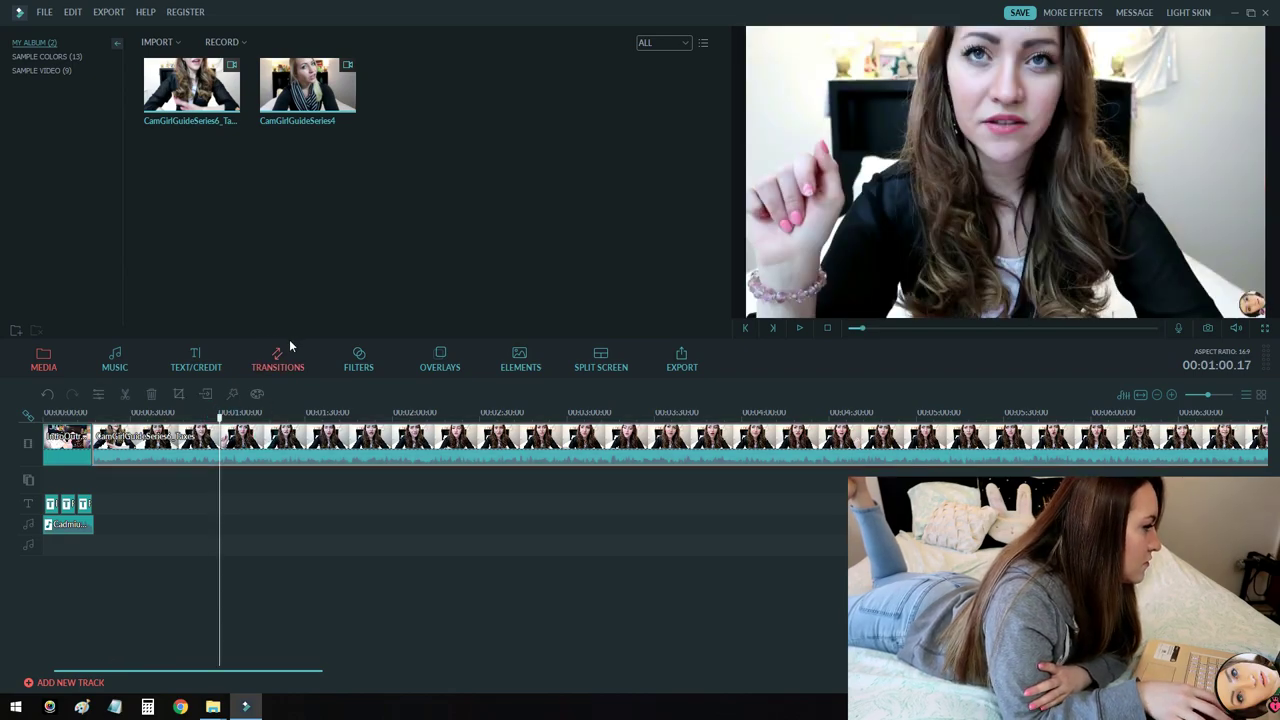
left_click(175, 48)
left_click(182, 57)
left_click(225, 32)
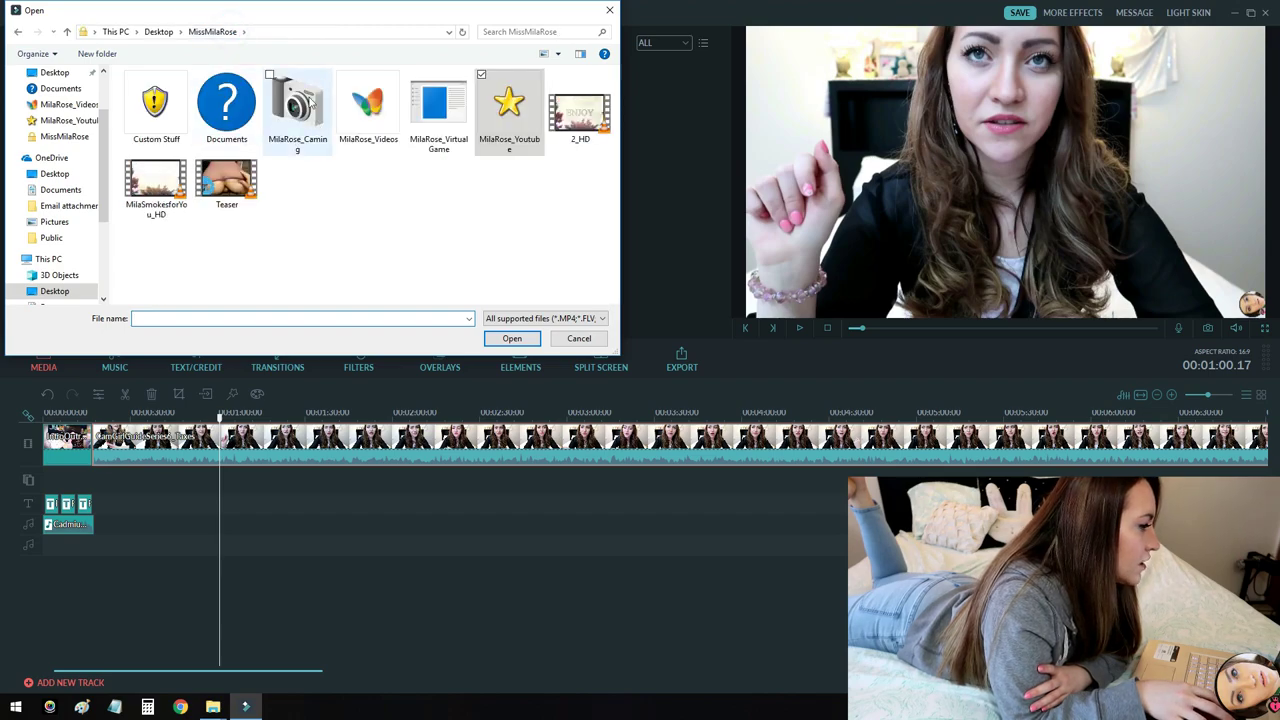
double_click(212, 100)
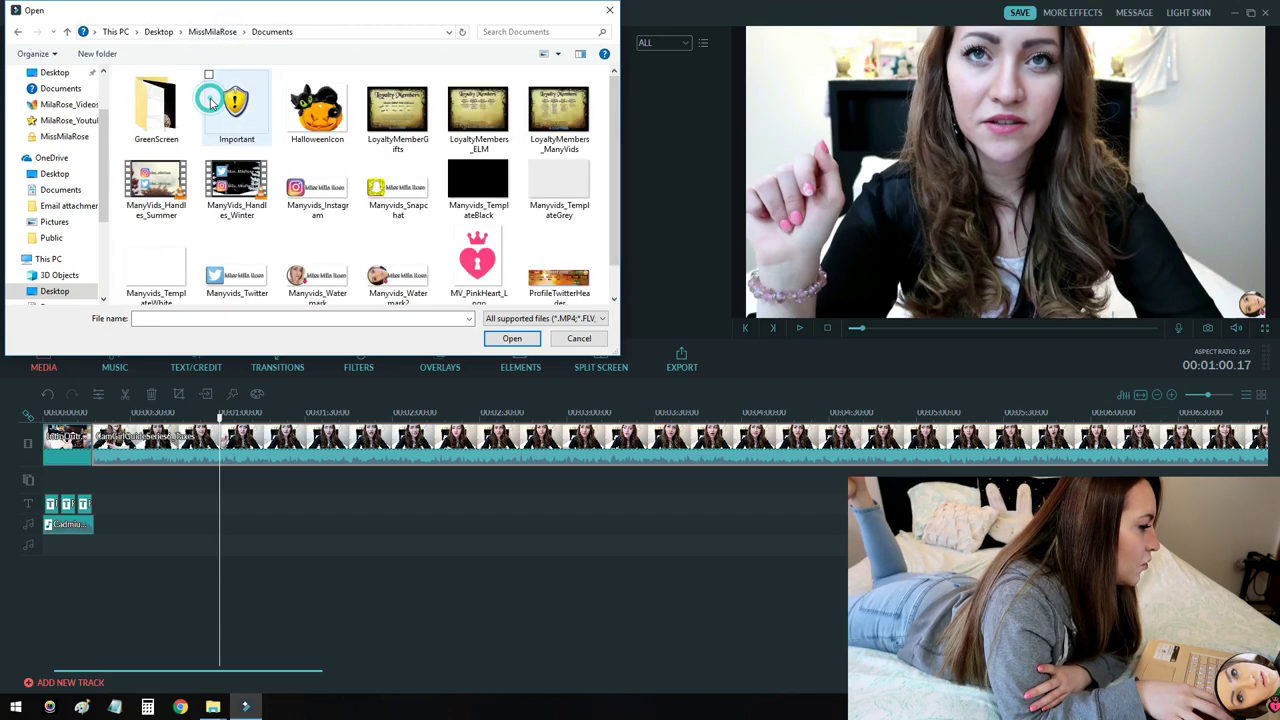
scroll(395, 195, "down", 1)
left_click(383, 237)
double_click(383, 237)
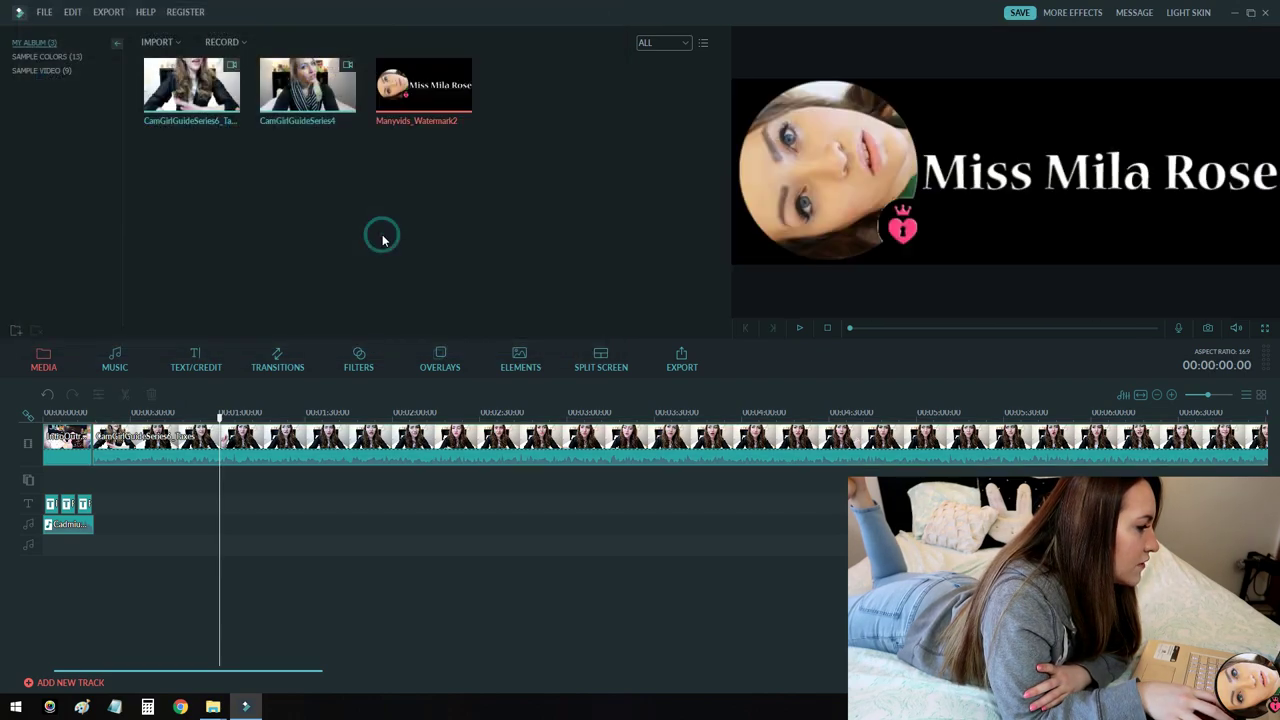
Step: Apply Manyvids_Watermark2 as a picture-in-picture overlay starting at about 16 seconds
right_click(398, 94)
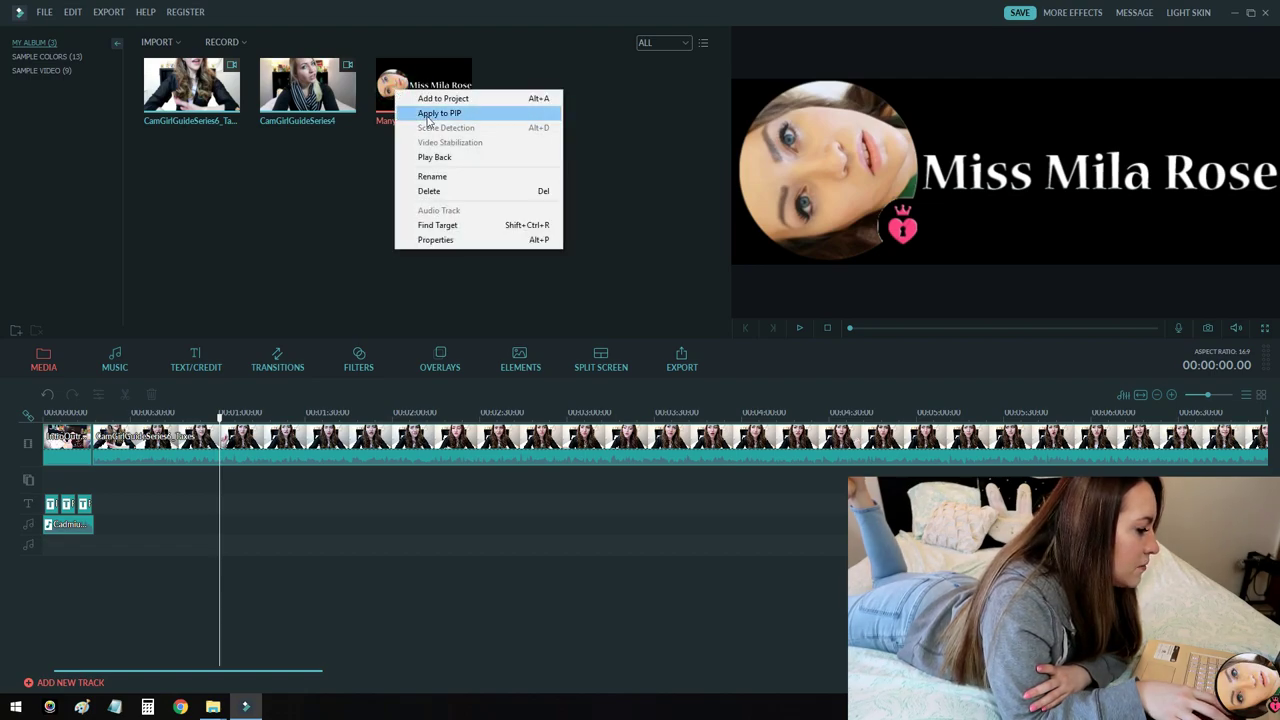
left_click(440, 113)
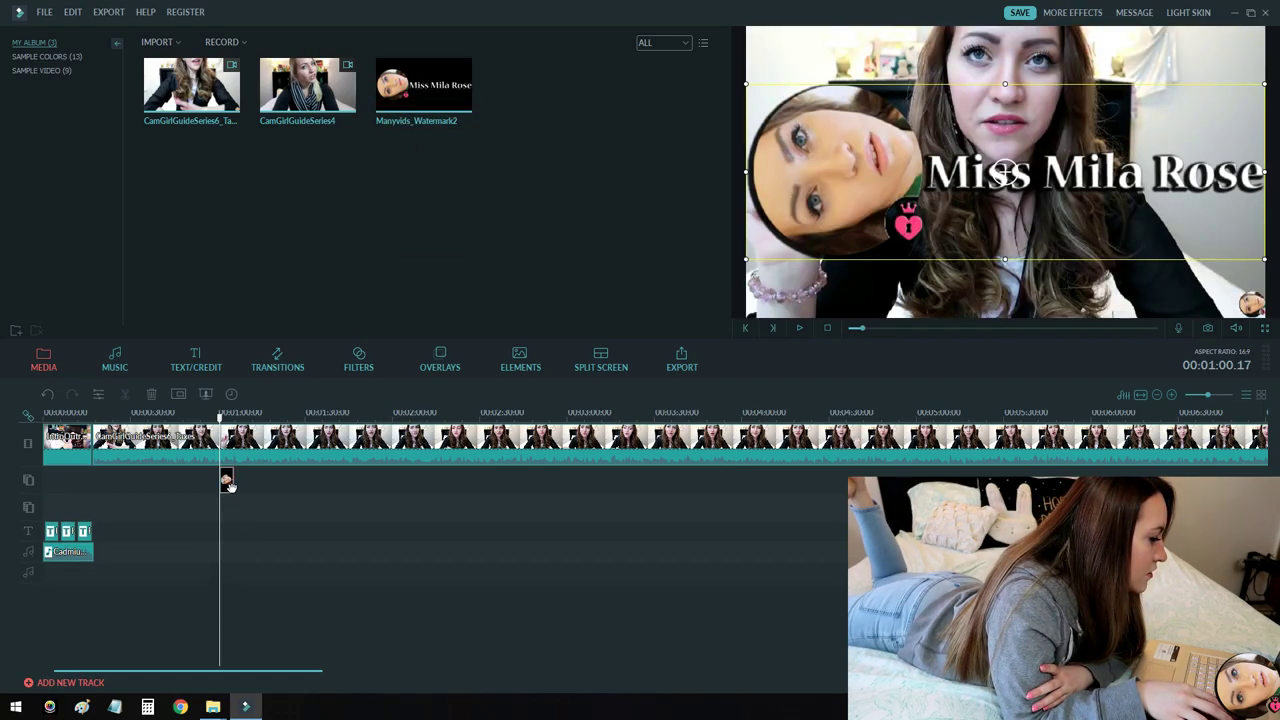
left_click_drag(228, 483, 765, 480)
scroll(526, 663, "up", 15)
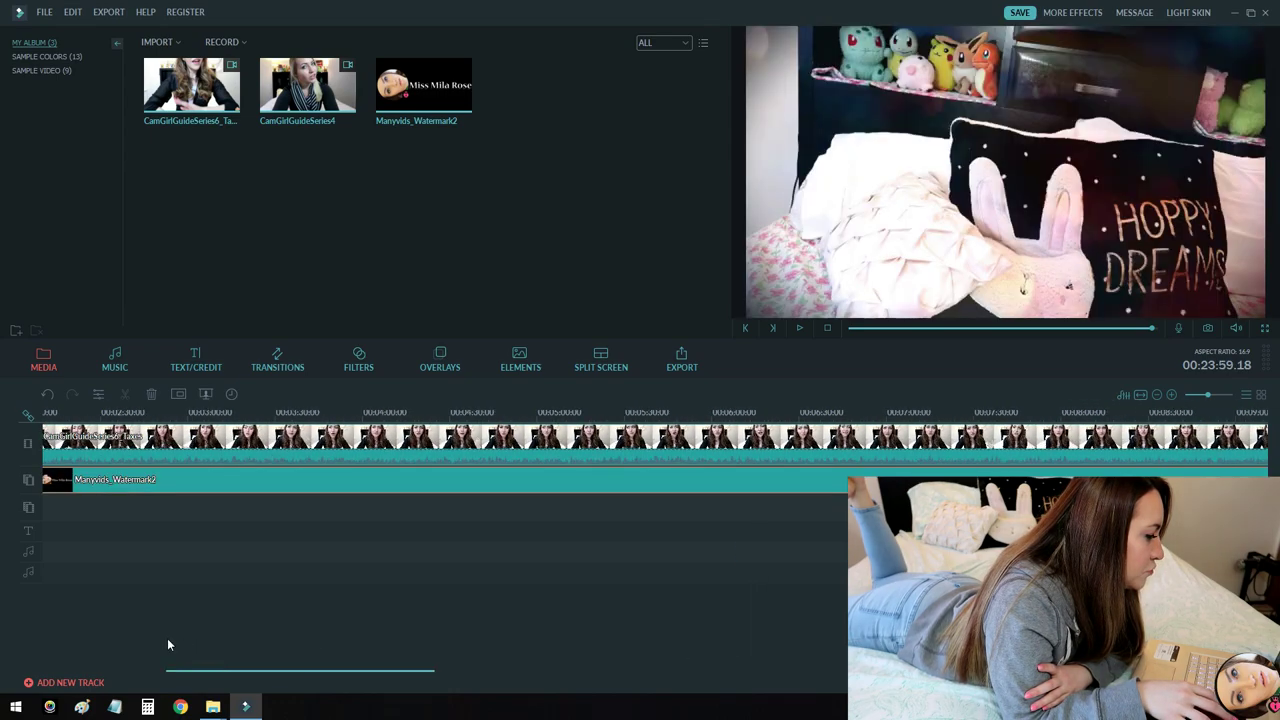
Step: Give the overlay clip the Fade motion and preview it
left_click(177, 413)
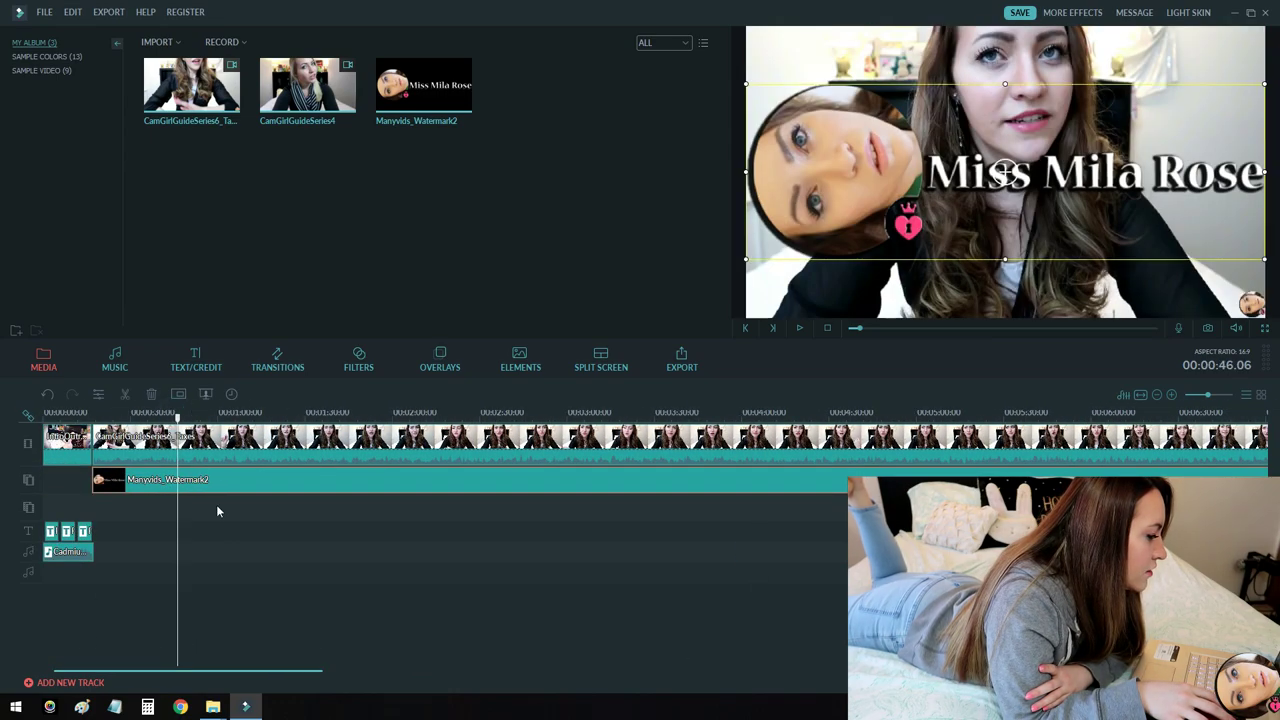
double_click(218, 480)
left_click(449, 315)
left_click(689, 368)
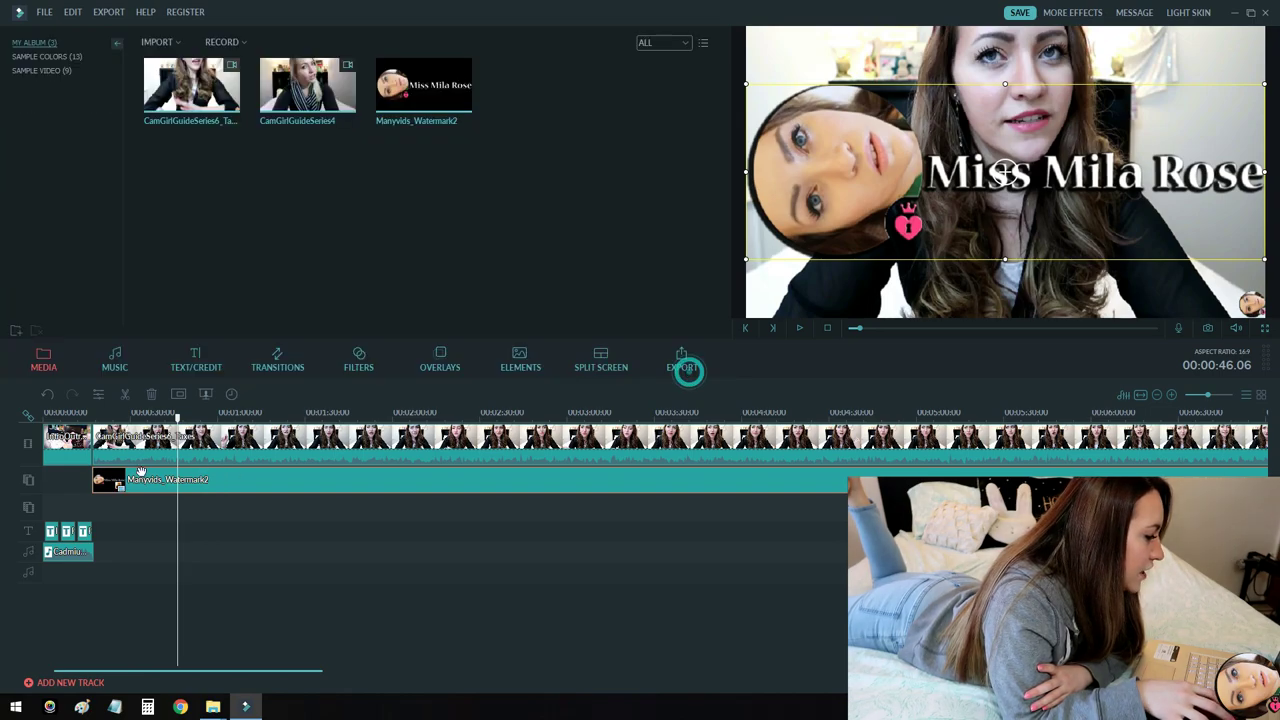
left_click(800, 329)
Step: Resize the Manyvids_Watermark2 overlay to a small badge in the preview's bottom-left corner
left_click(800, 329)
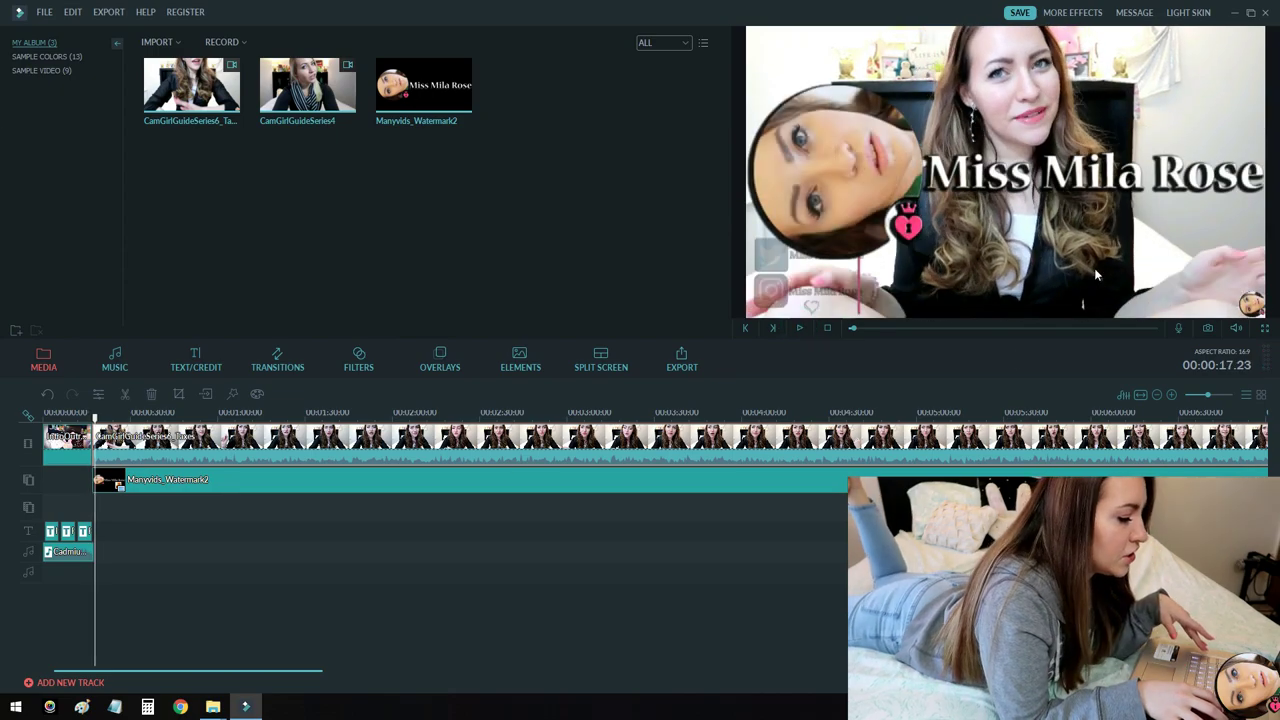
left_click(786, 412)
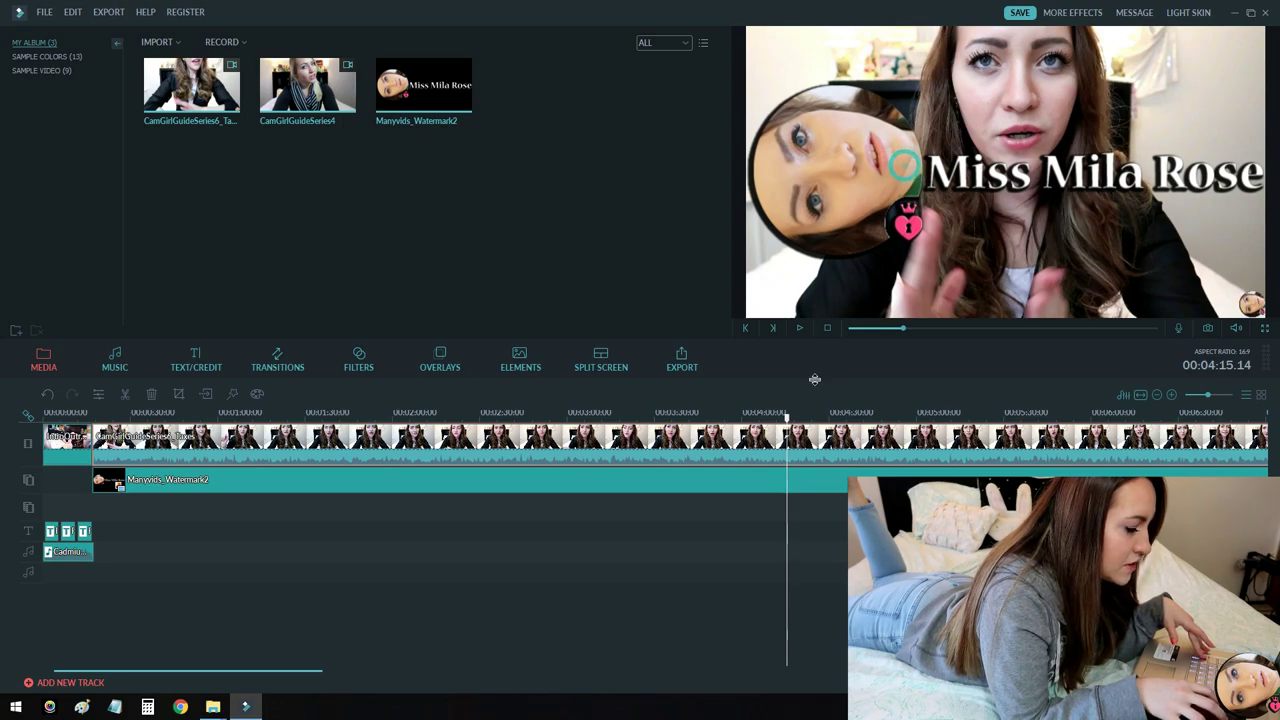
left_click(701, 477)
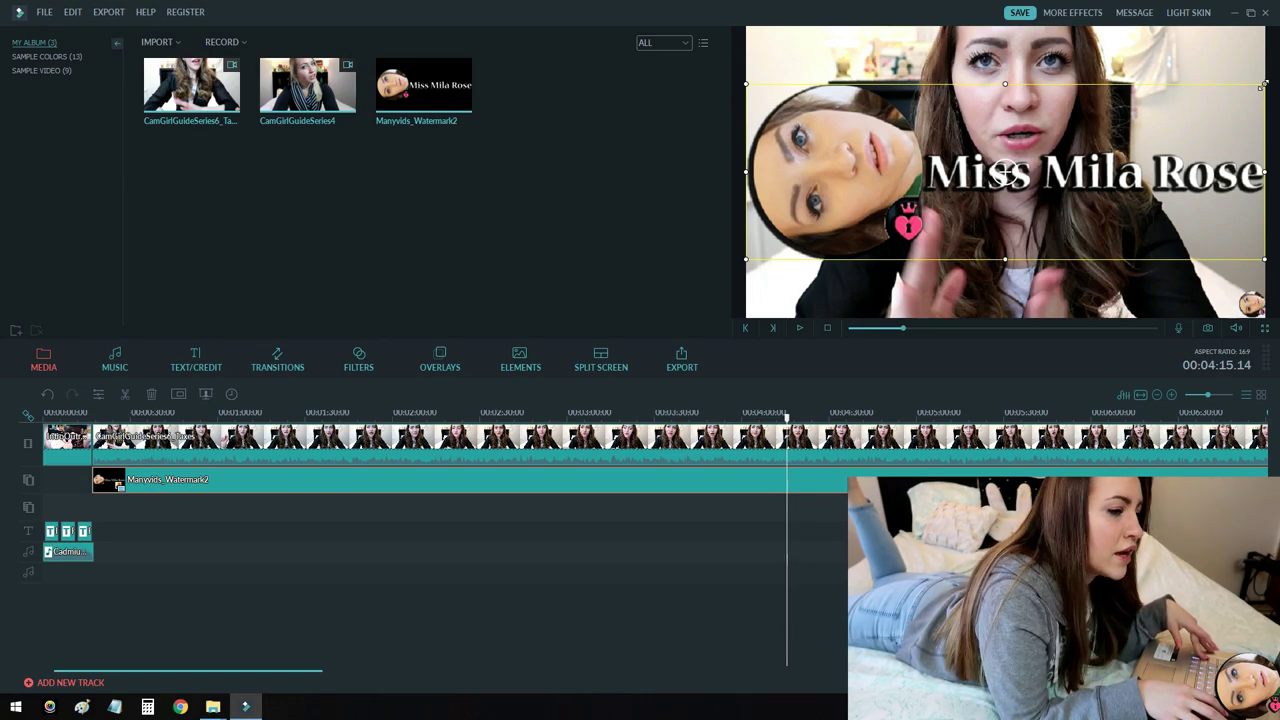
left_click_drag(1263, 86, 912, 203)
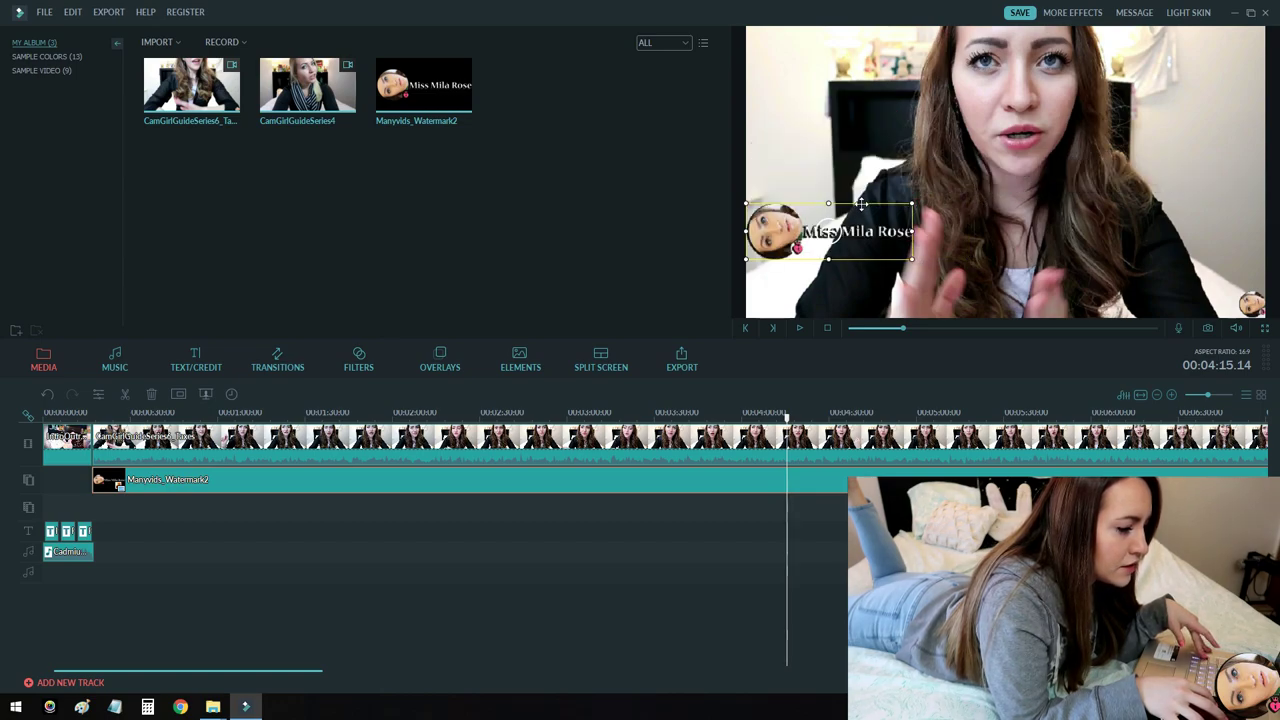
left_click_drag(861, 204, 776, 287)
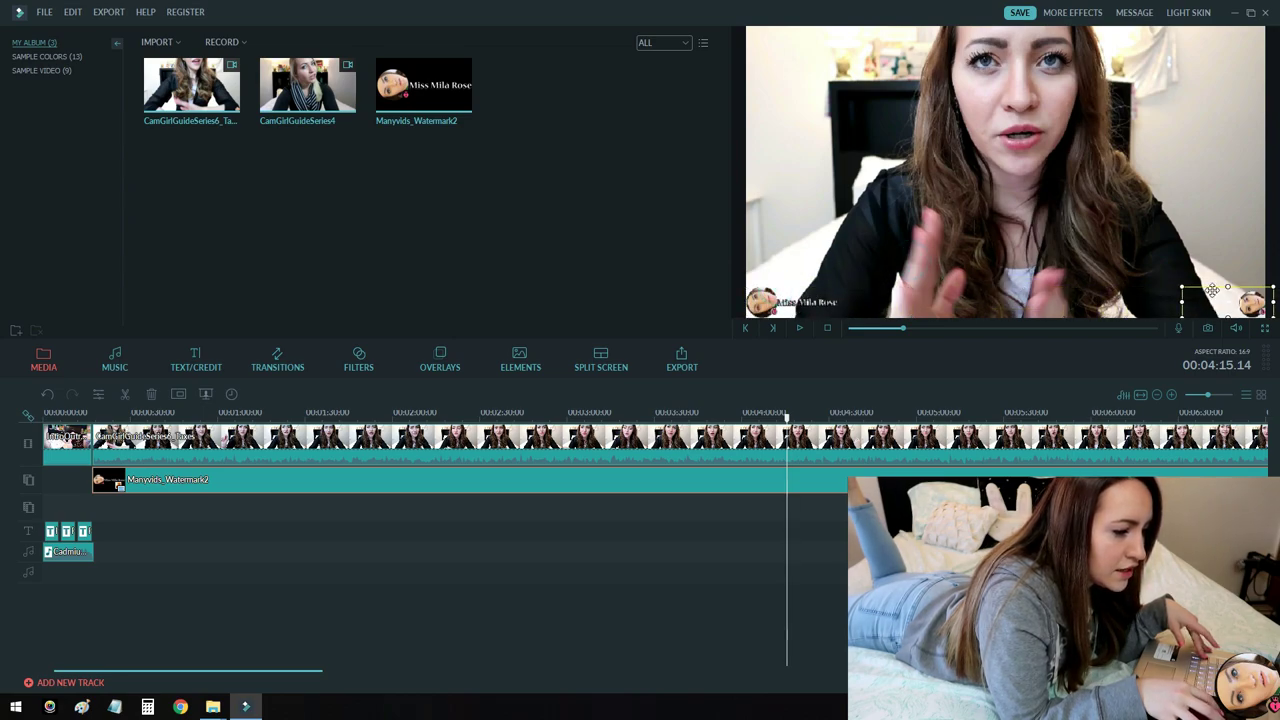
left_click(1164, 282)
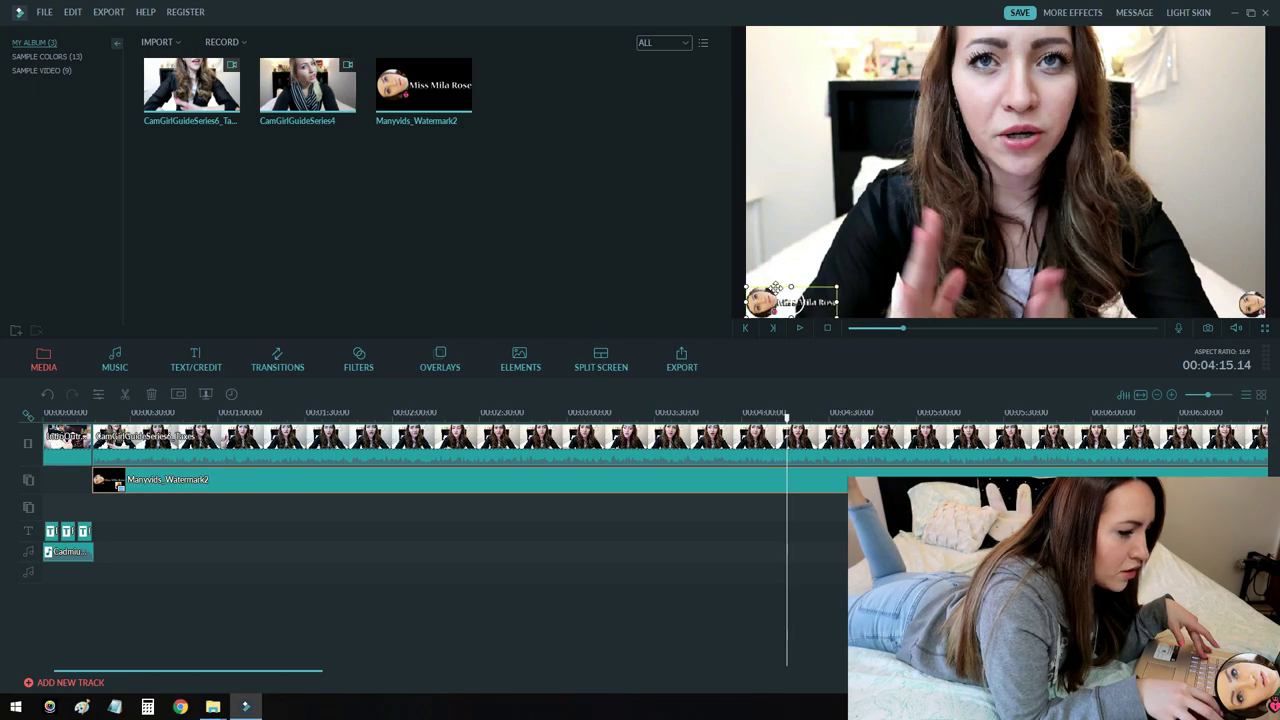
Step: Import the Youtube_Watermark image from the YouTube assets folder
left_click(155, 43)
left_click(154, 56)
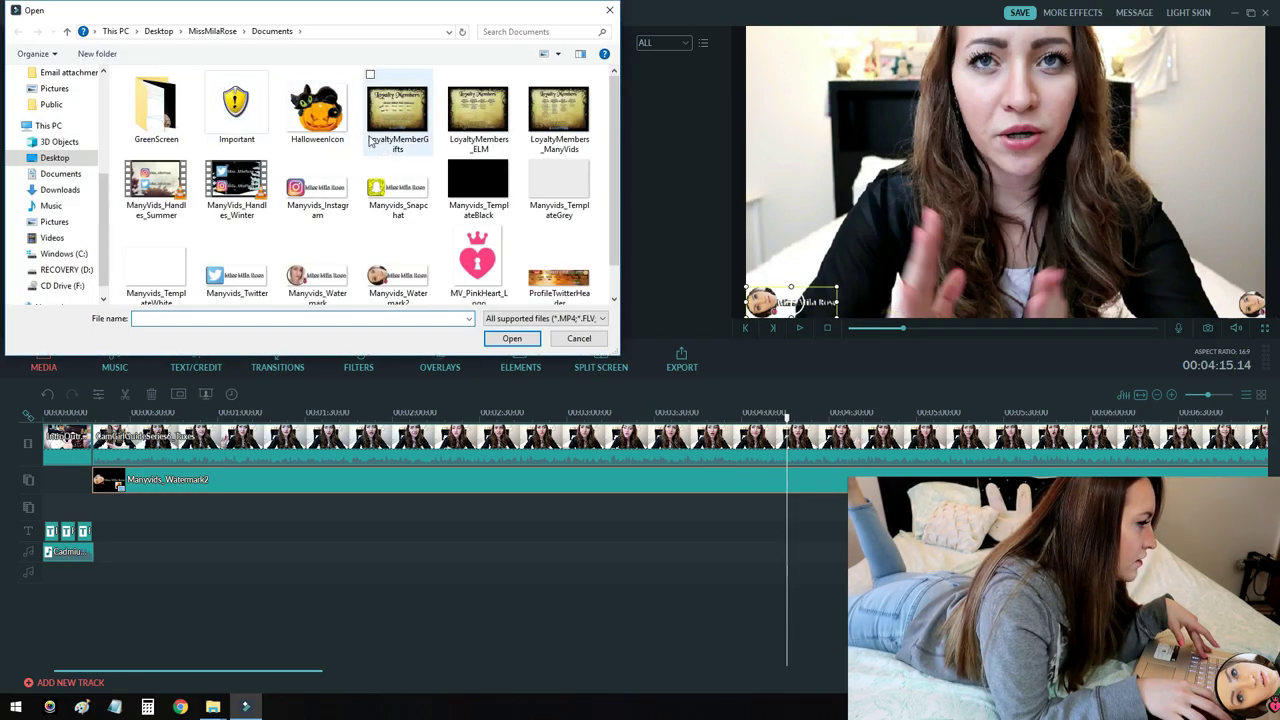
left_click(209, 31)
double_click(508, 105)
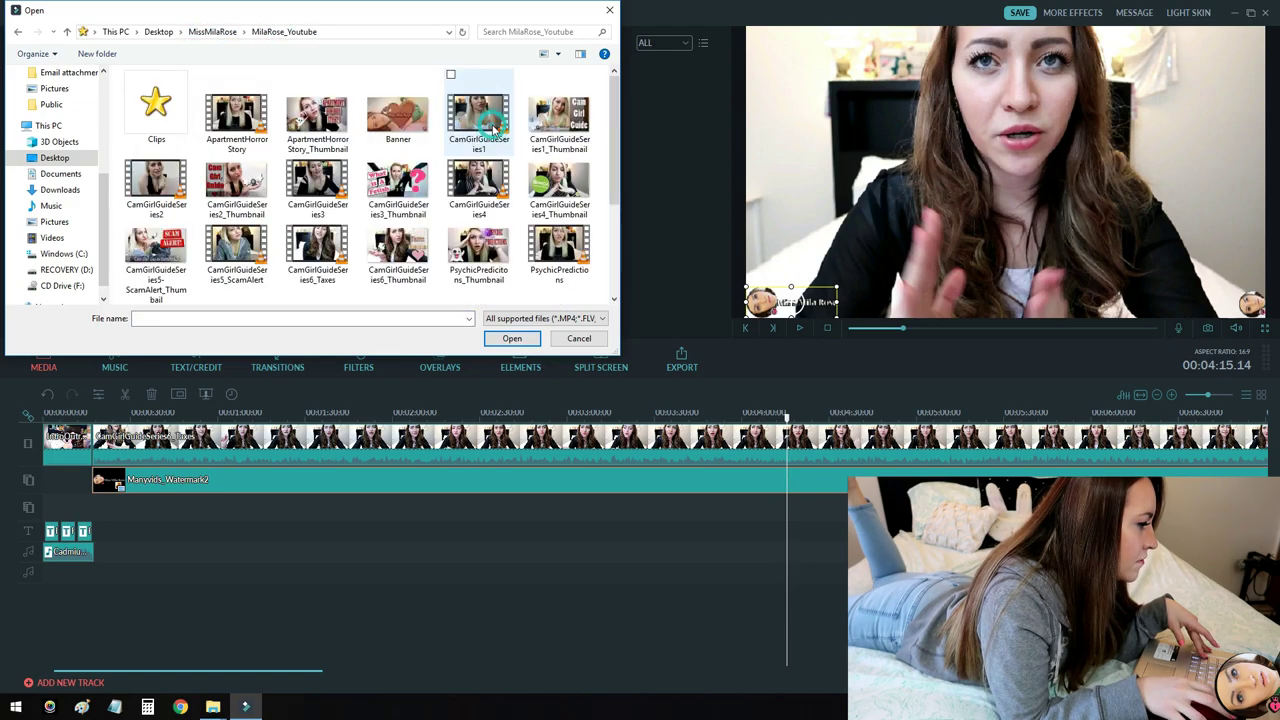
scroll(440, 298, "down", 3)
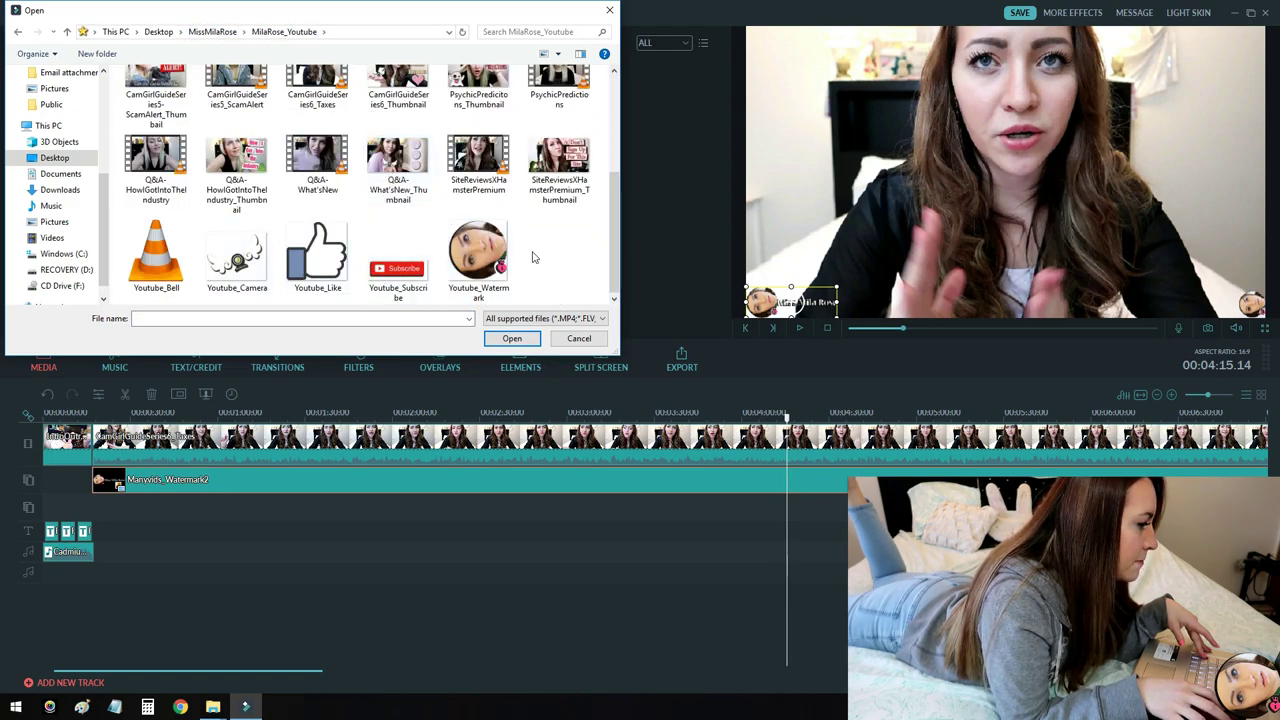
double_click(478, 255)
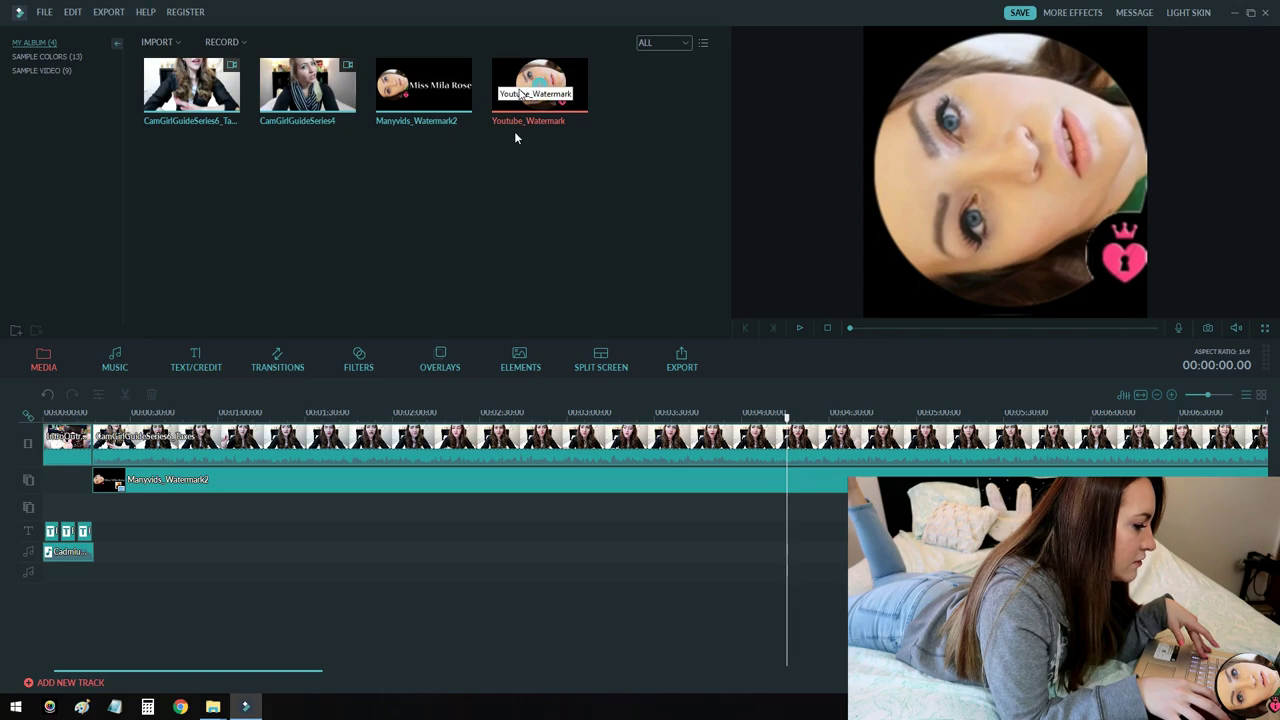
Step: Delete the Manyvids_Watermark2 overlay clip and return the playhead to 46 seconds
right_click(450, 474)
left_click(490, 574)
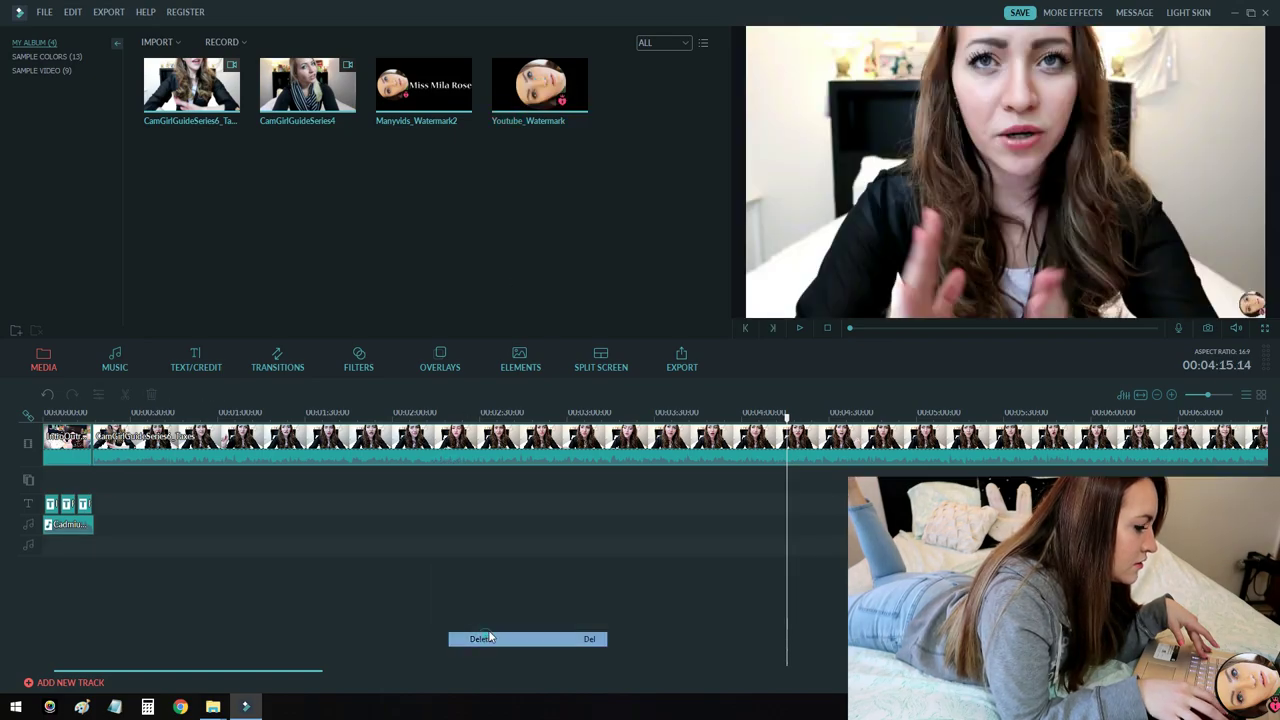
left_click_drag(786, 422, 179, 420)
Step: Apply Youtube_Watermark as a PIP overlay starting at 16 seconds
right_click(515, 90)
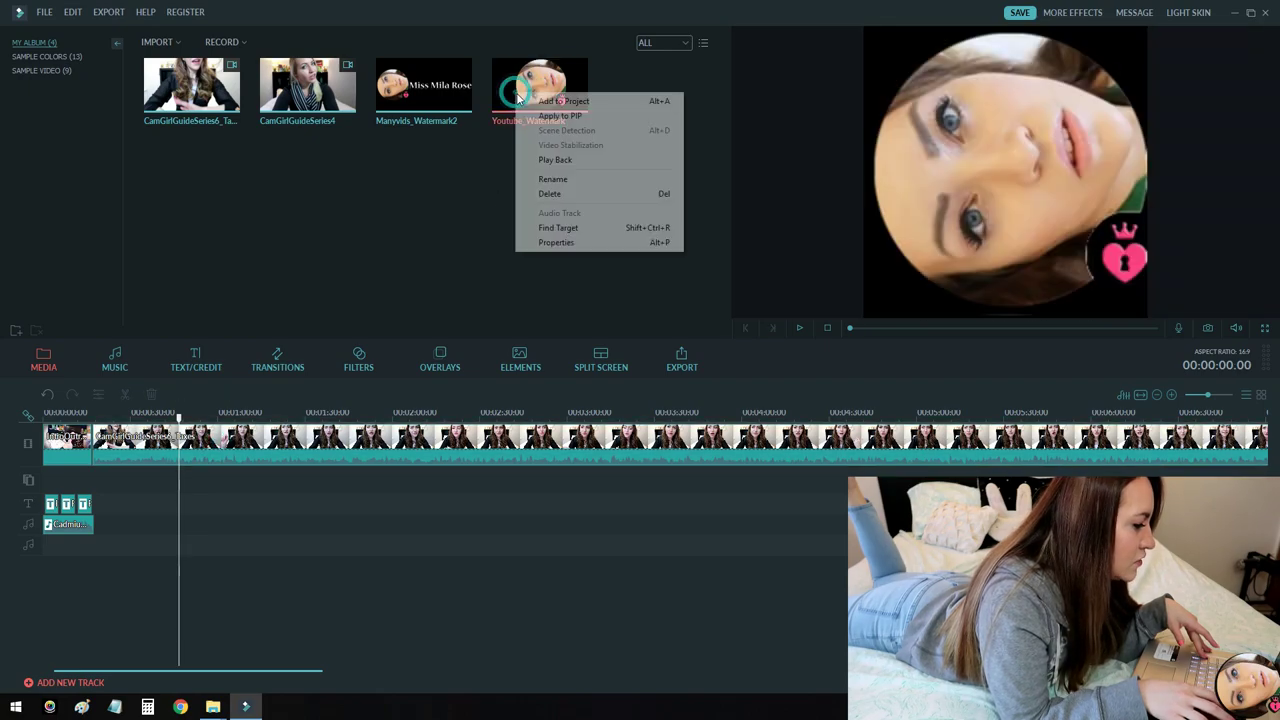
left_click(540, 112)
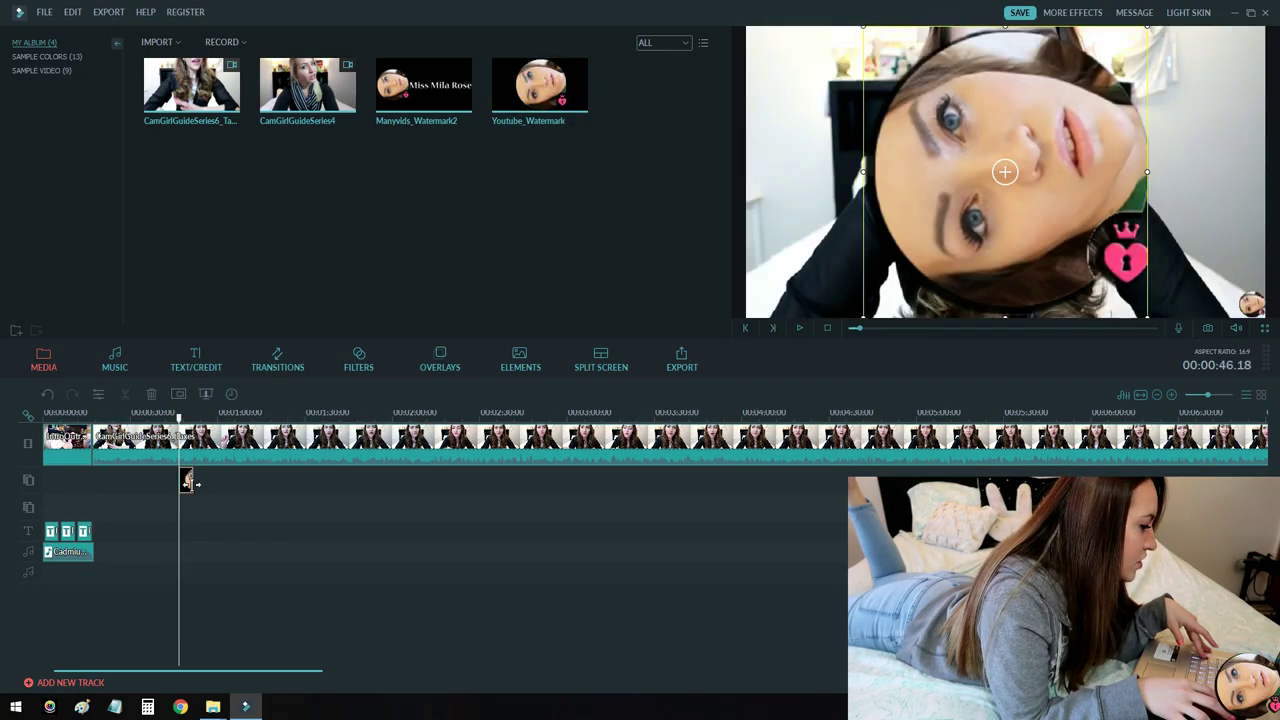
left_click_drag(189, 482, 1250, 481)
left_click_drag(981, 673, 120, 660)
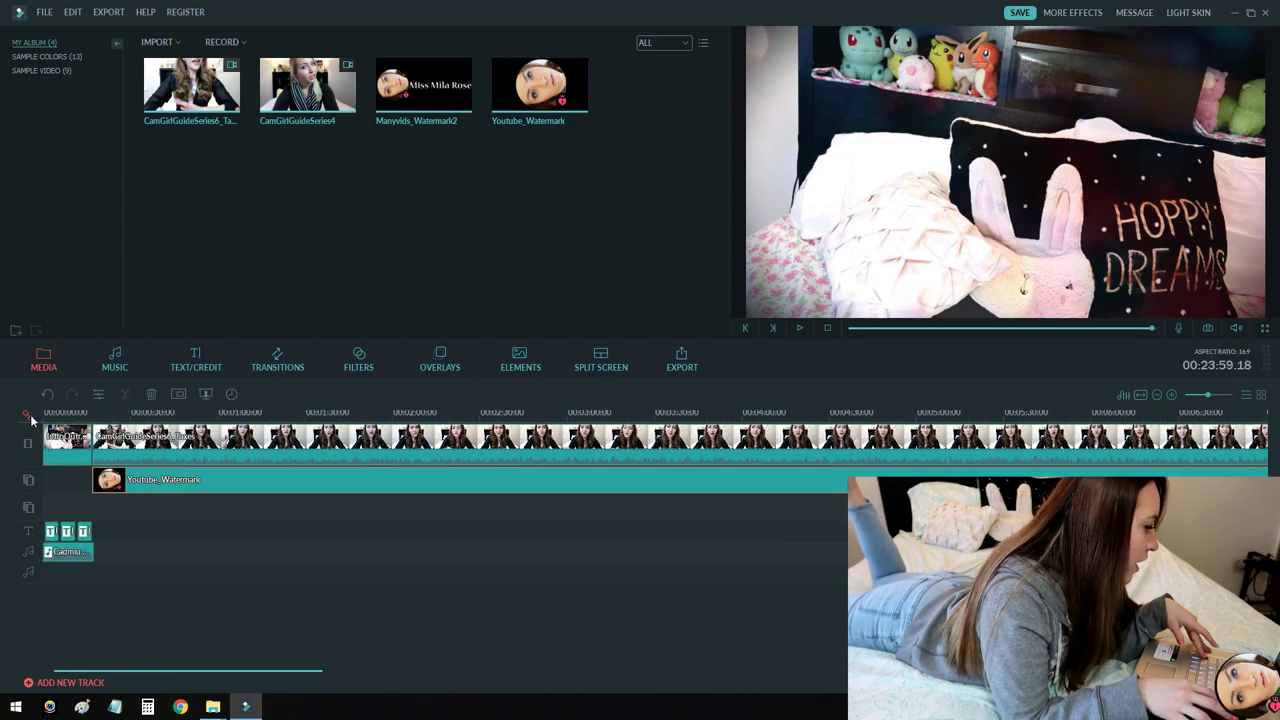
left_click_drag(130, 415, 257, 430)
double_click(291, 481)
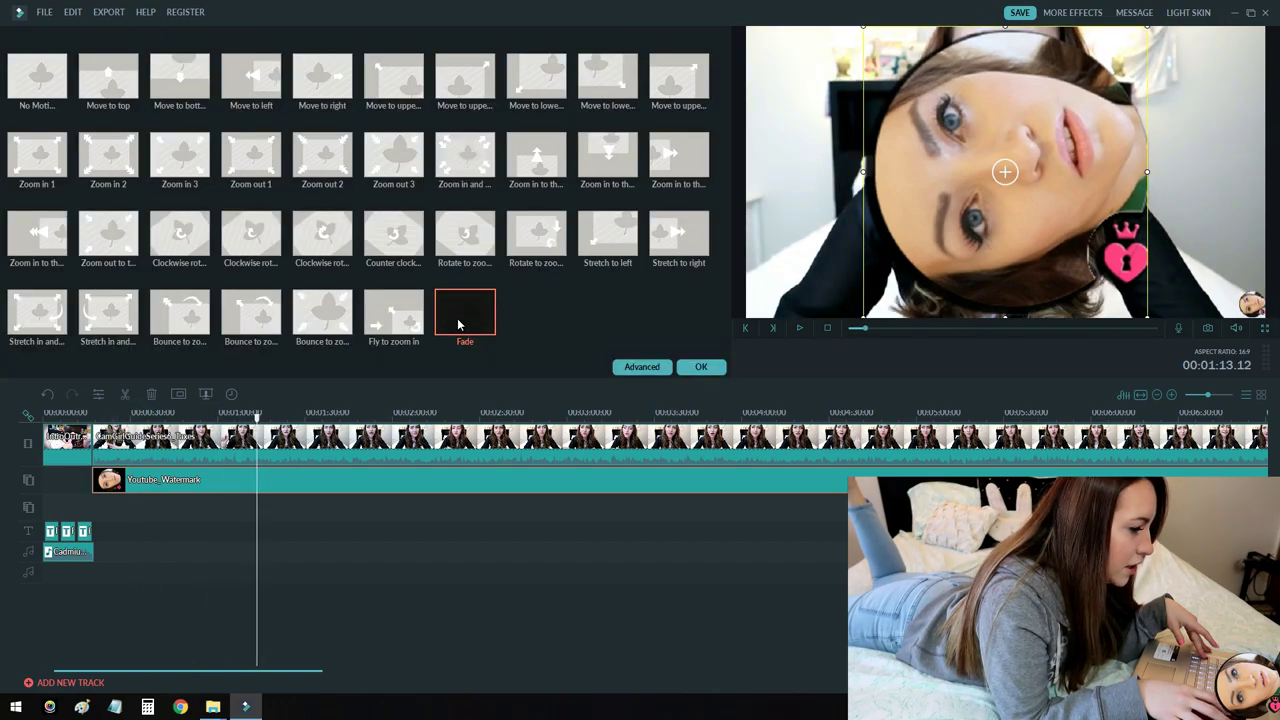
left_click(701, 368)
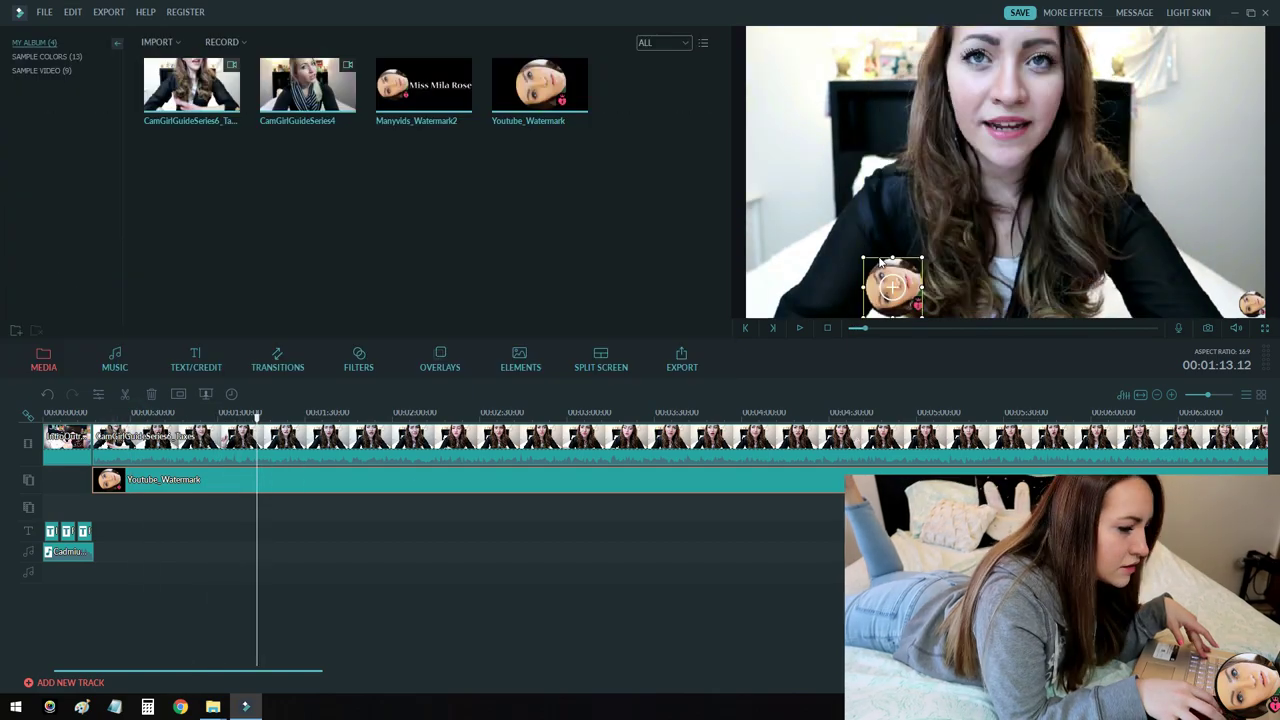
left_click_drag(880, 260, 1227, 276)
left_click_drag(257, 416, 135, 416)
left_click(1249, 299)
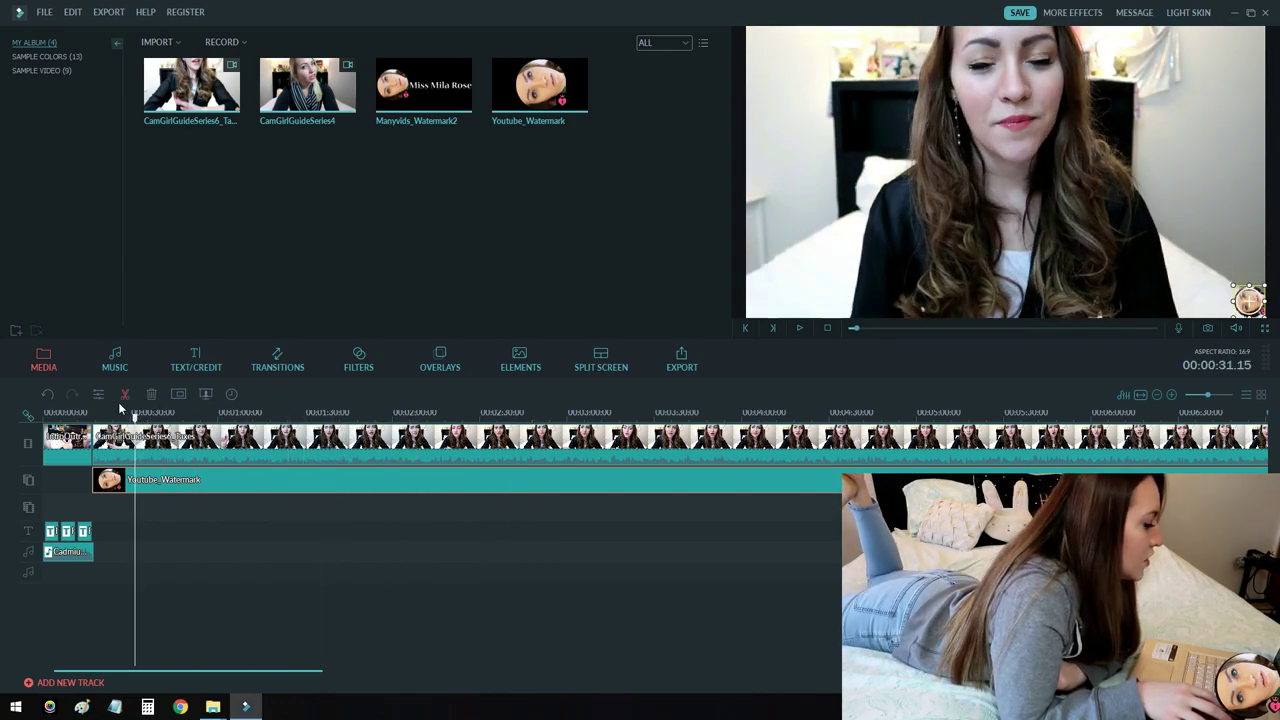
Step: Zoom in and step the playhead to the junction between the intro and CamGirlGuideSeries6 clip
left_click(63, 450)
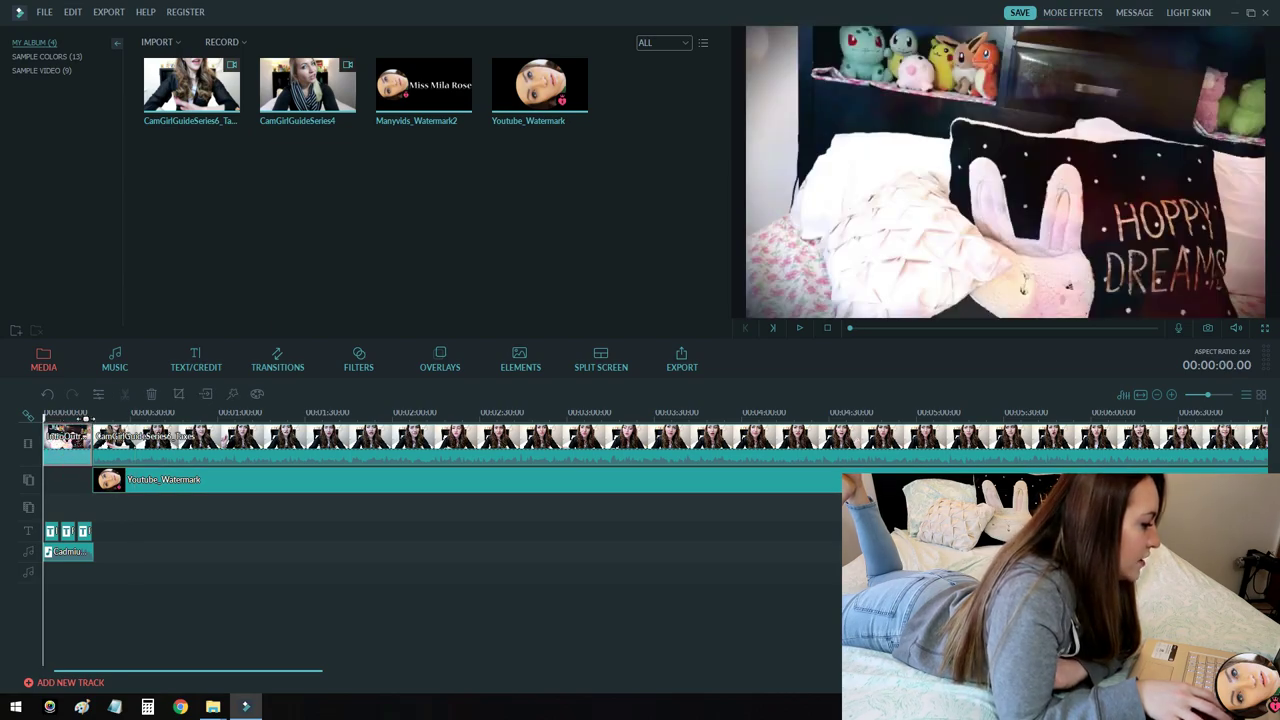
left_click(86, 414)
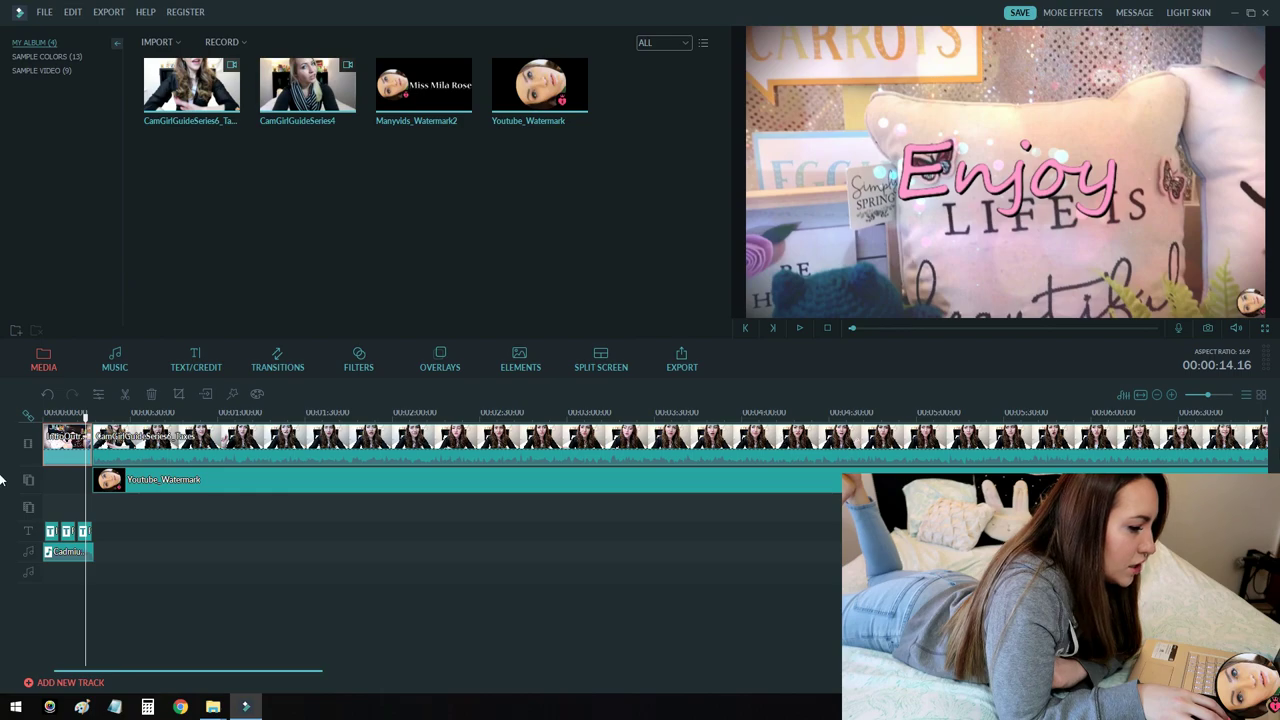
left_click_drag(1208, 396, 1227, 395)
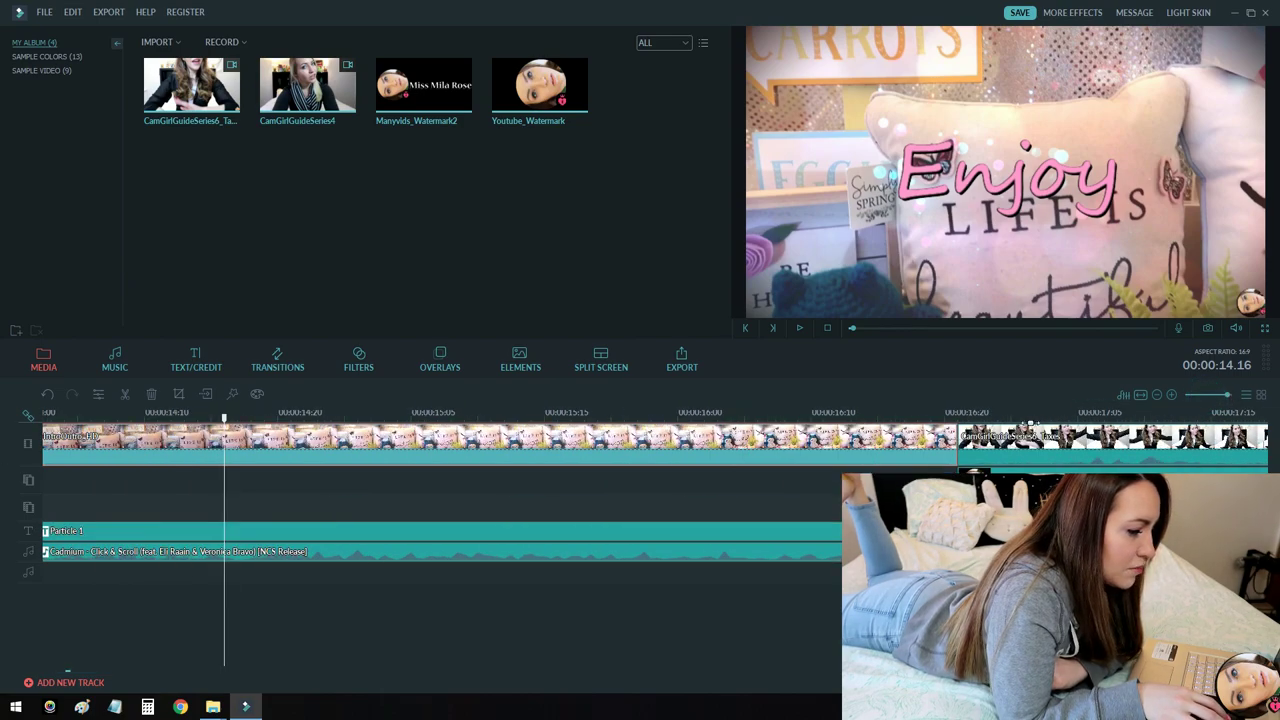
left_click(917, 414)
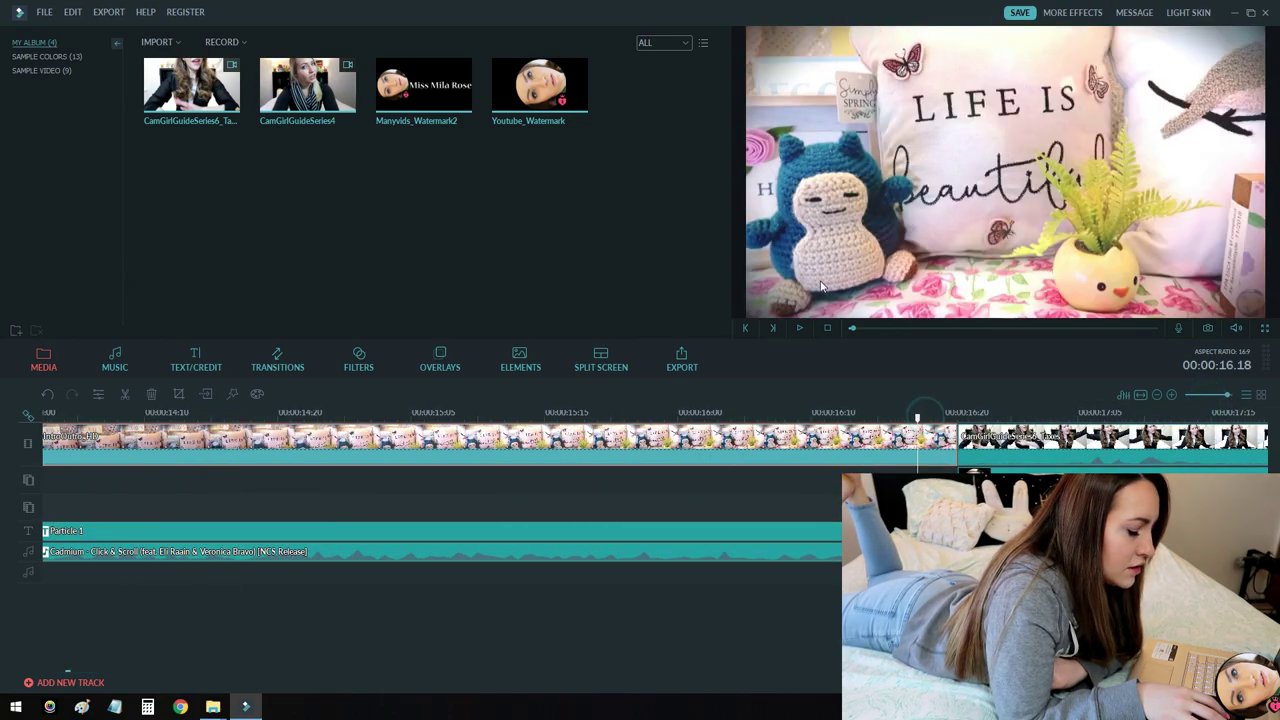
left_click(799, 329)
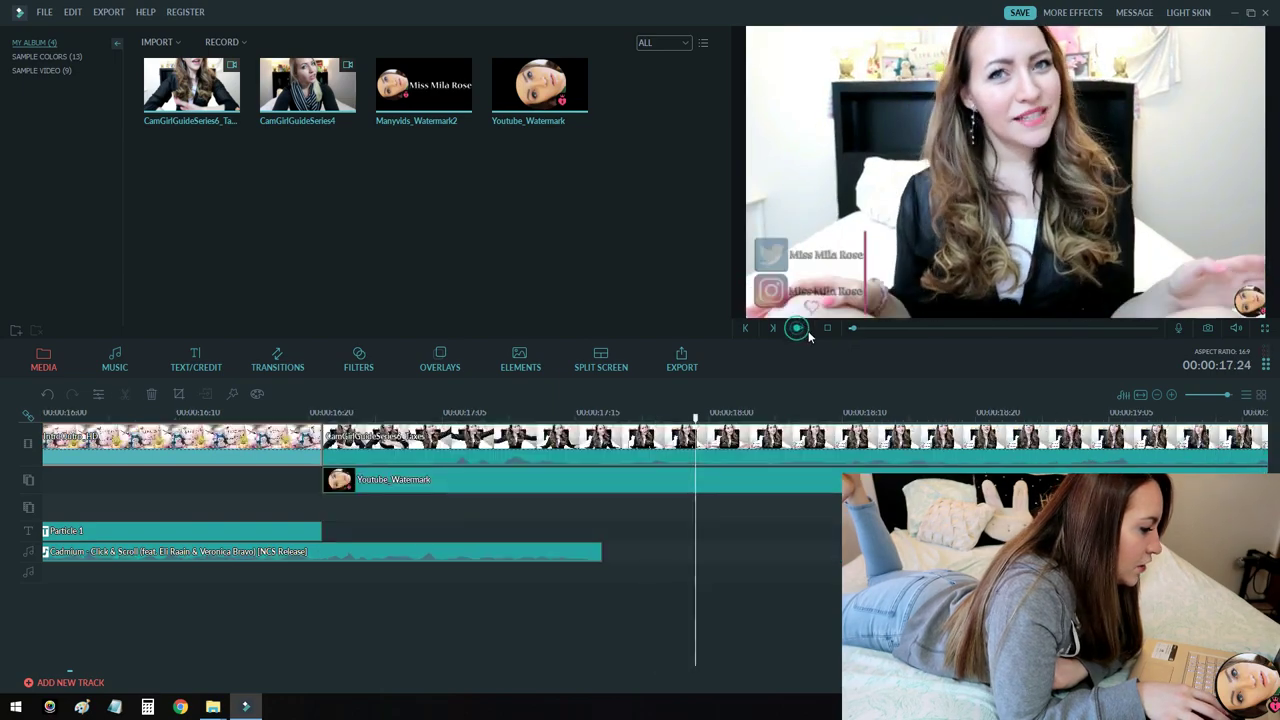
left_click(283, 413)
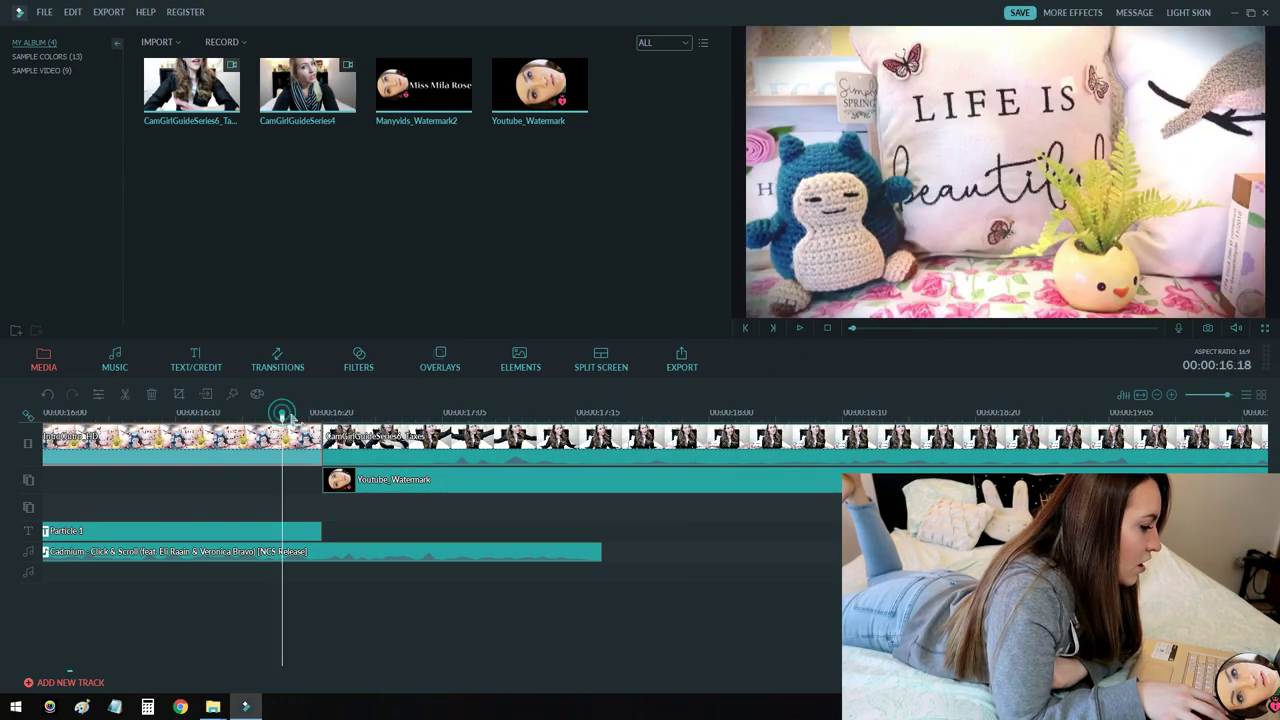
key("Right")
key("Right")
key("Right")
key("Right")
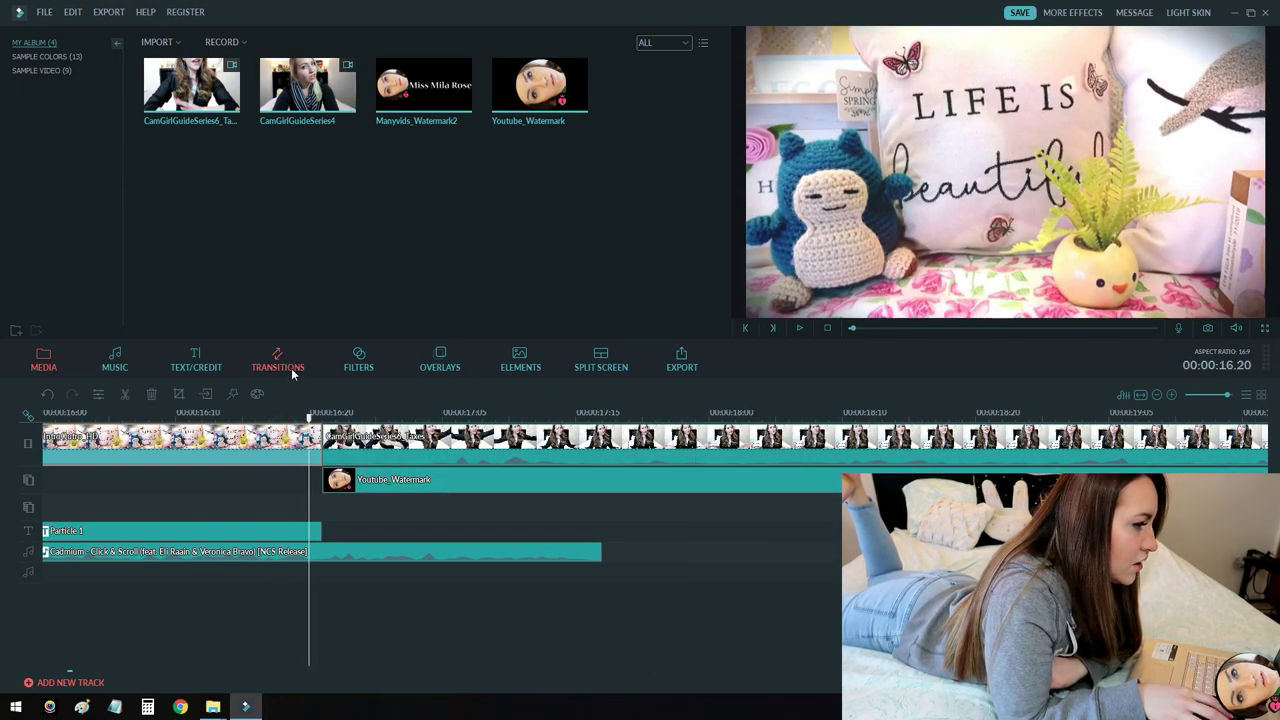
Step: Apply the Blind_1 transition at the junction and lengthen it to 00:00:01:15
left_click(291, 368)
left_click_drag(726, 95, 716, 18)
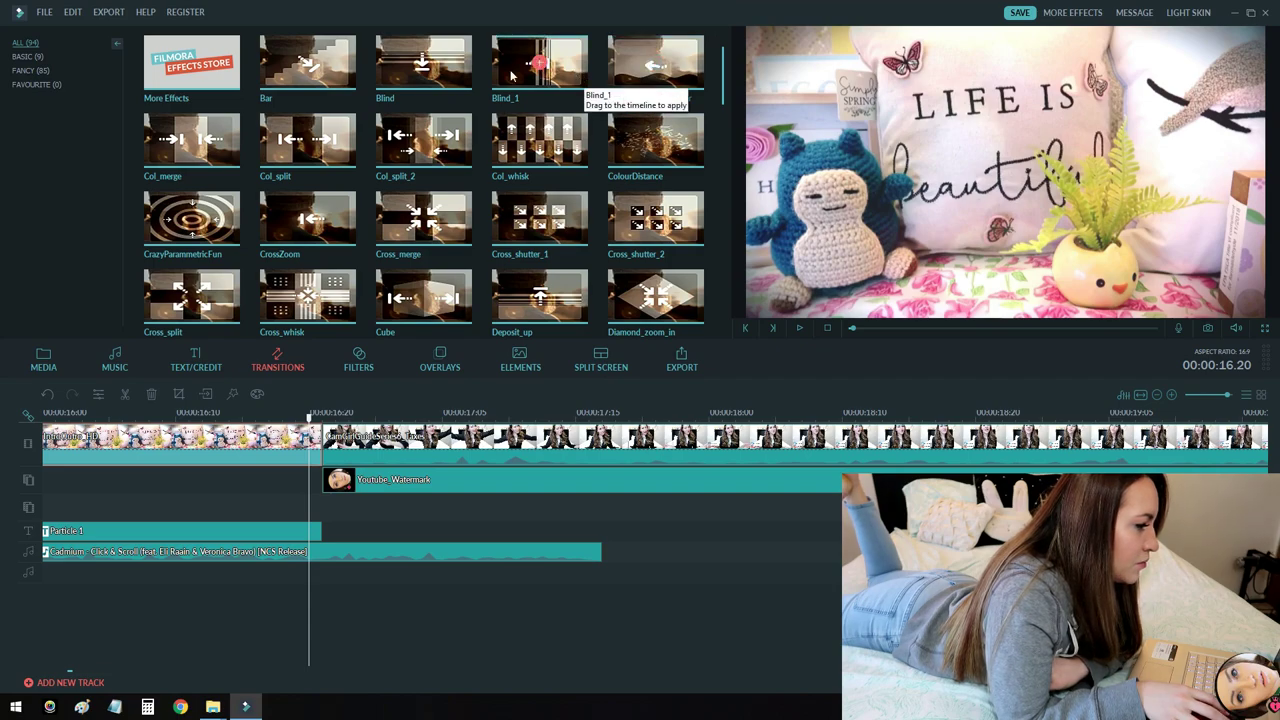
mouse_move(726, 70)
left_mouse_down()
mouse_move(726, 127)
mouse_move(726, 95)
left_mouse_up()
left_click(540, 108)
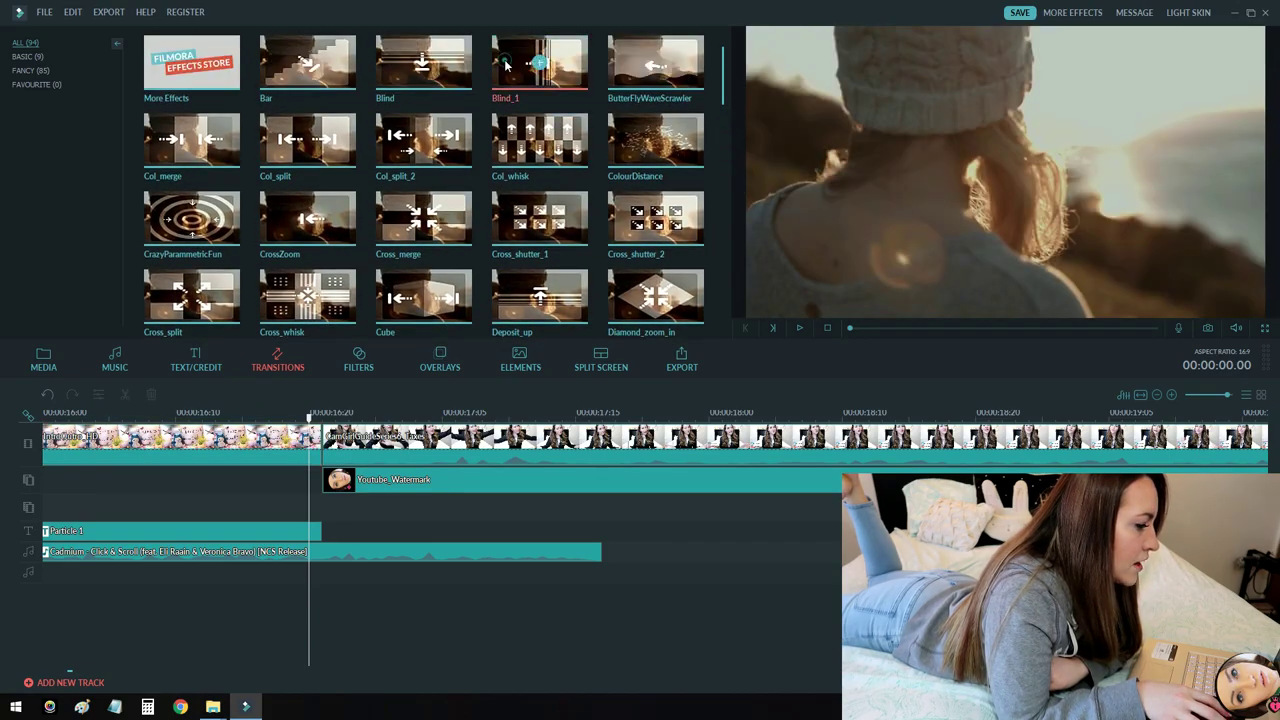
right_click(528, 68)
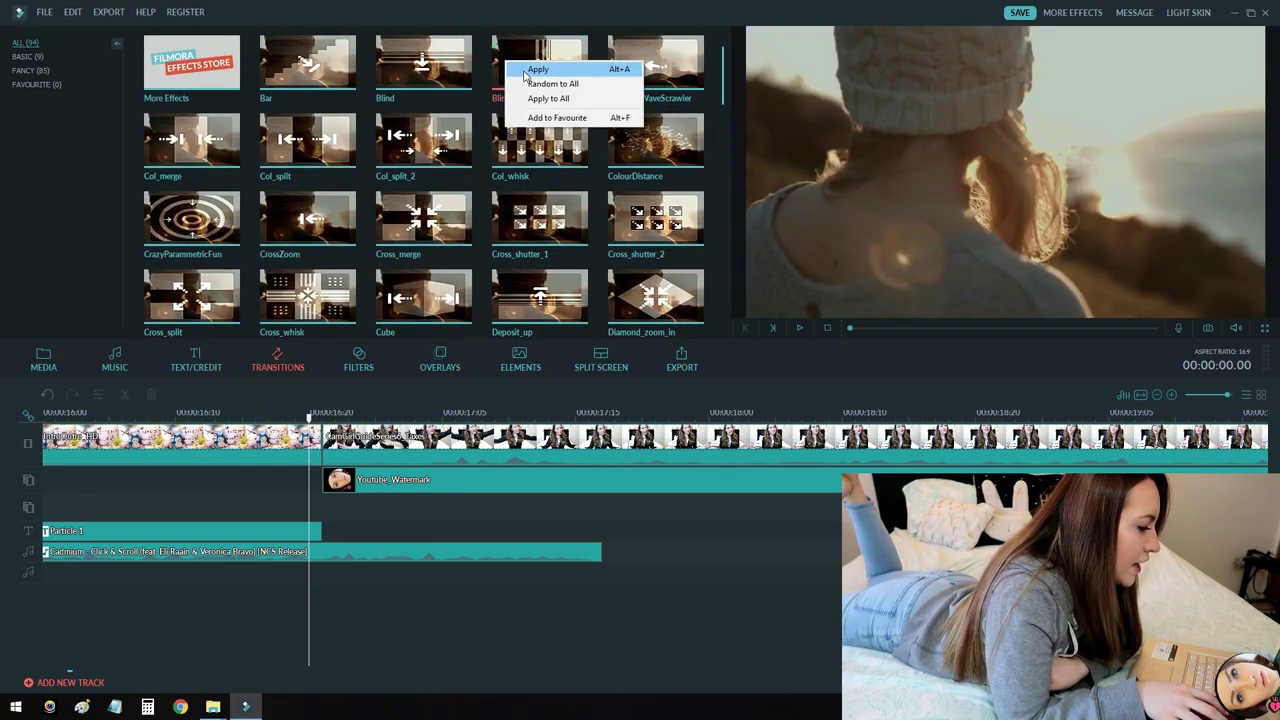
left_click(537, 69)
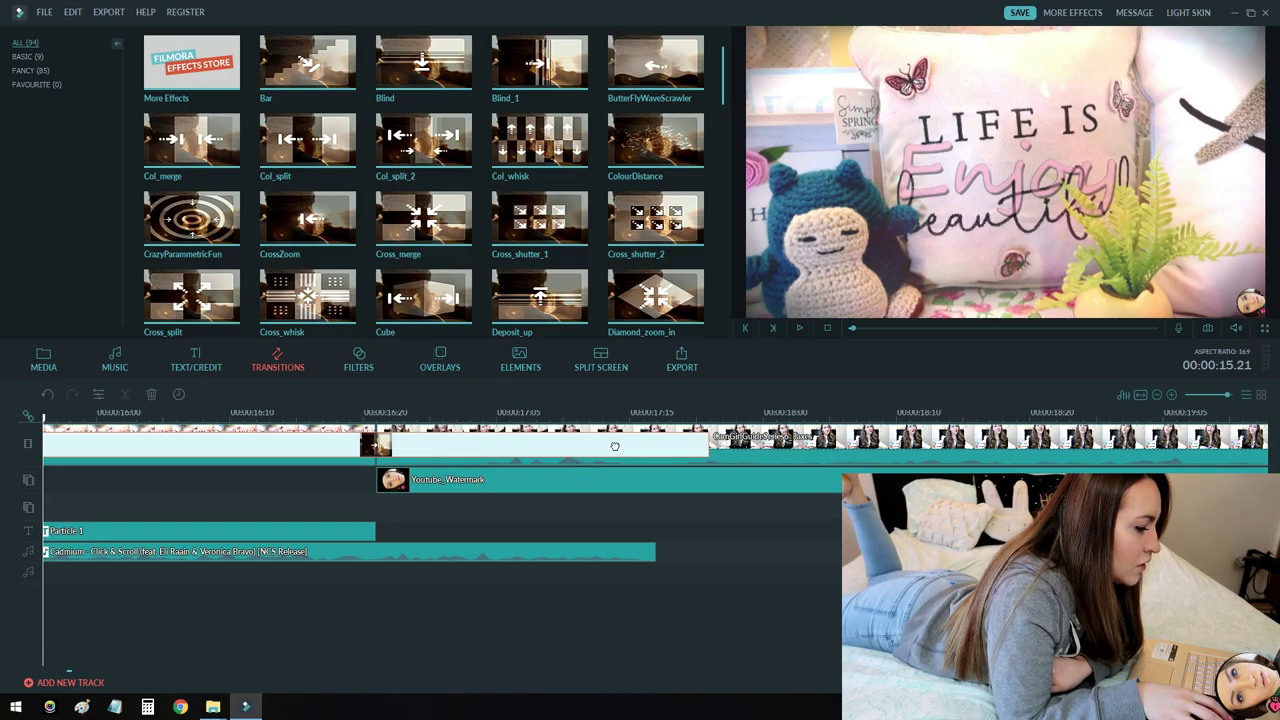
left_click_drag(703, 442, 643, 444)
scroll(394, 402, "down", 3)
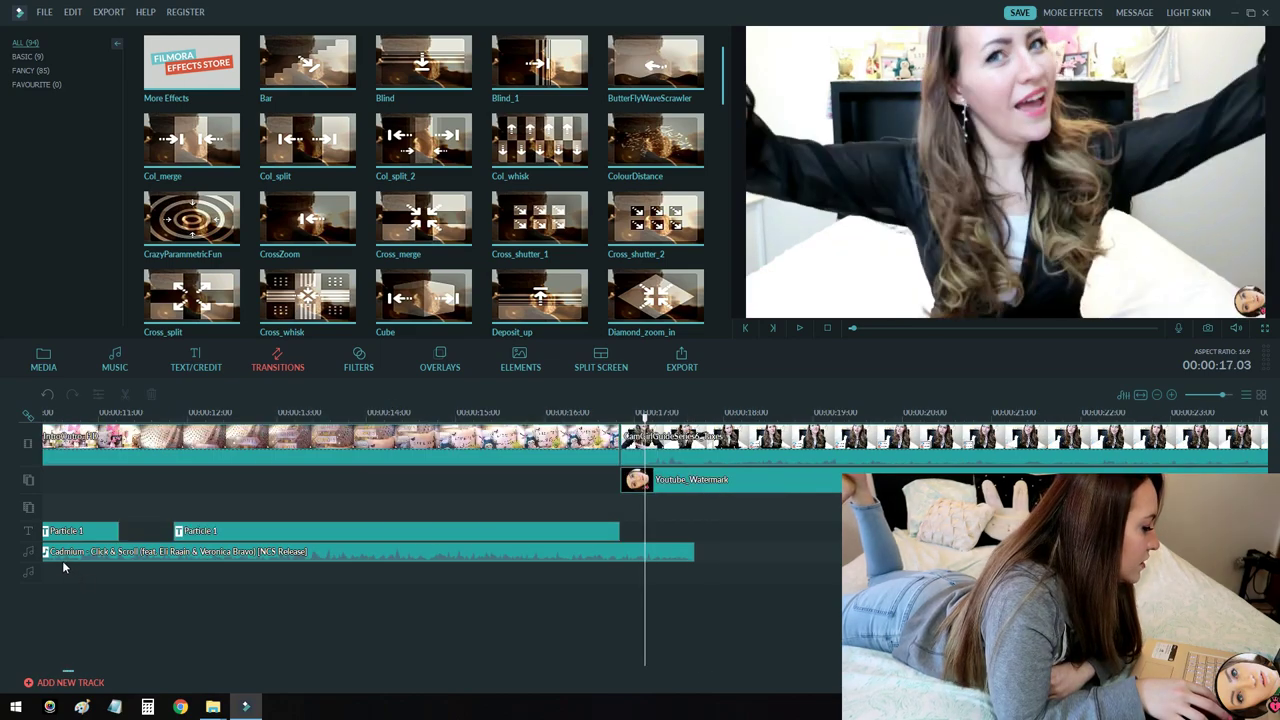
Step: Import the A_Free_Night_in_Bushwick MP3 from Downloads into the media library
left_click(44, 360)
left_click(163, 45)
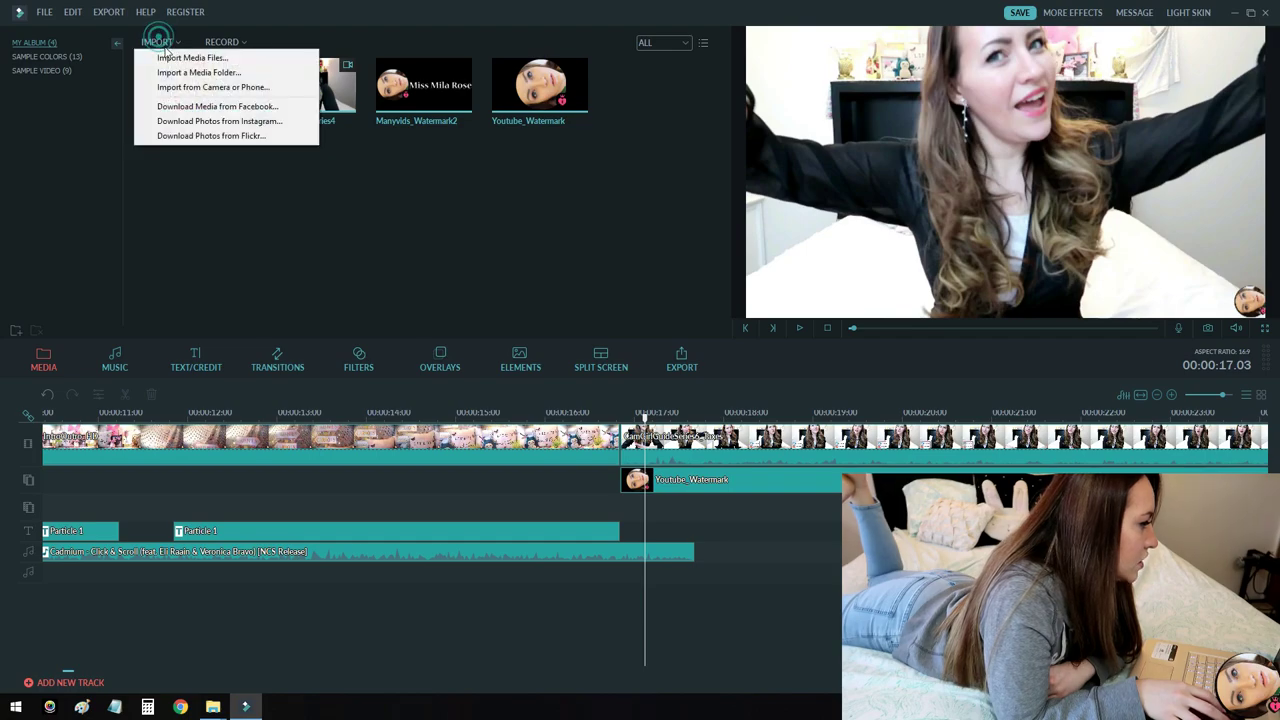
left_click(180, 57)
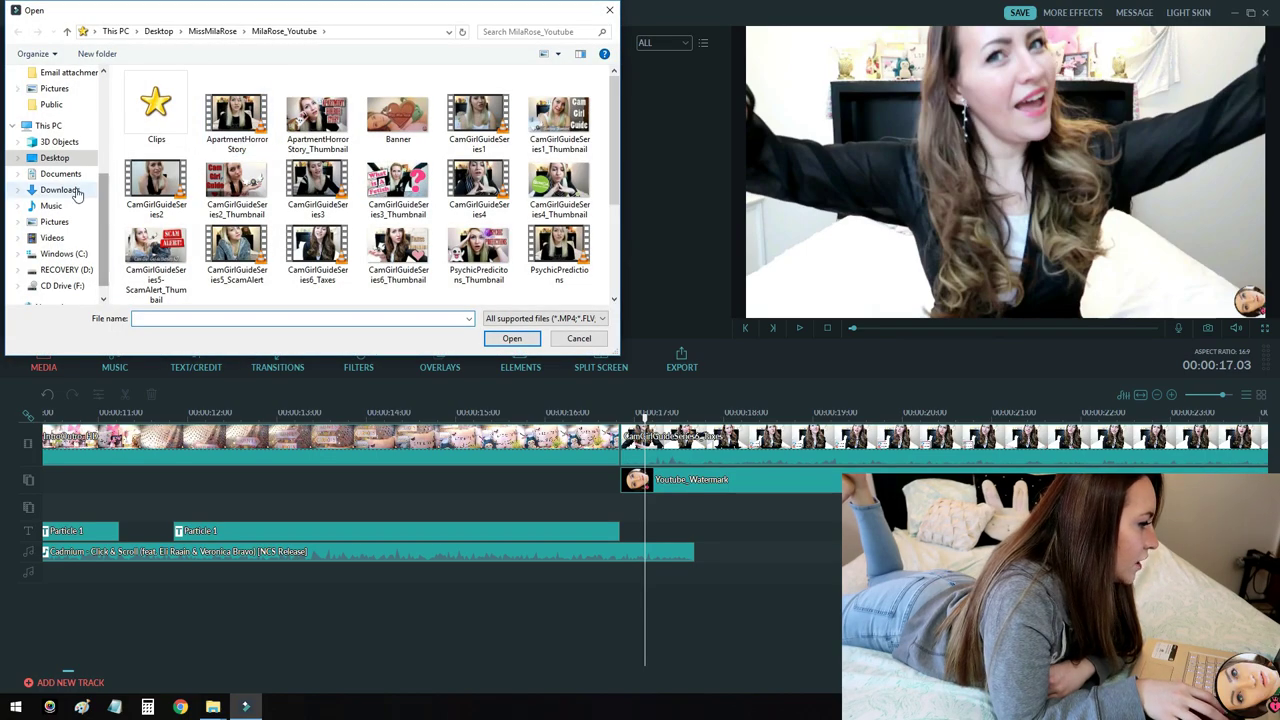
left_click(60, 189)
left_click(398, 124)
double_click(398, 124)
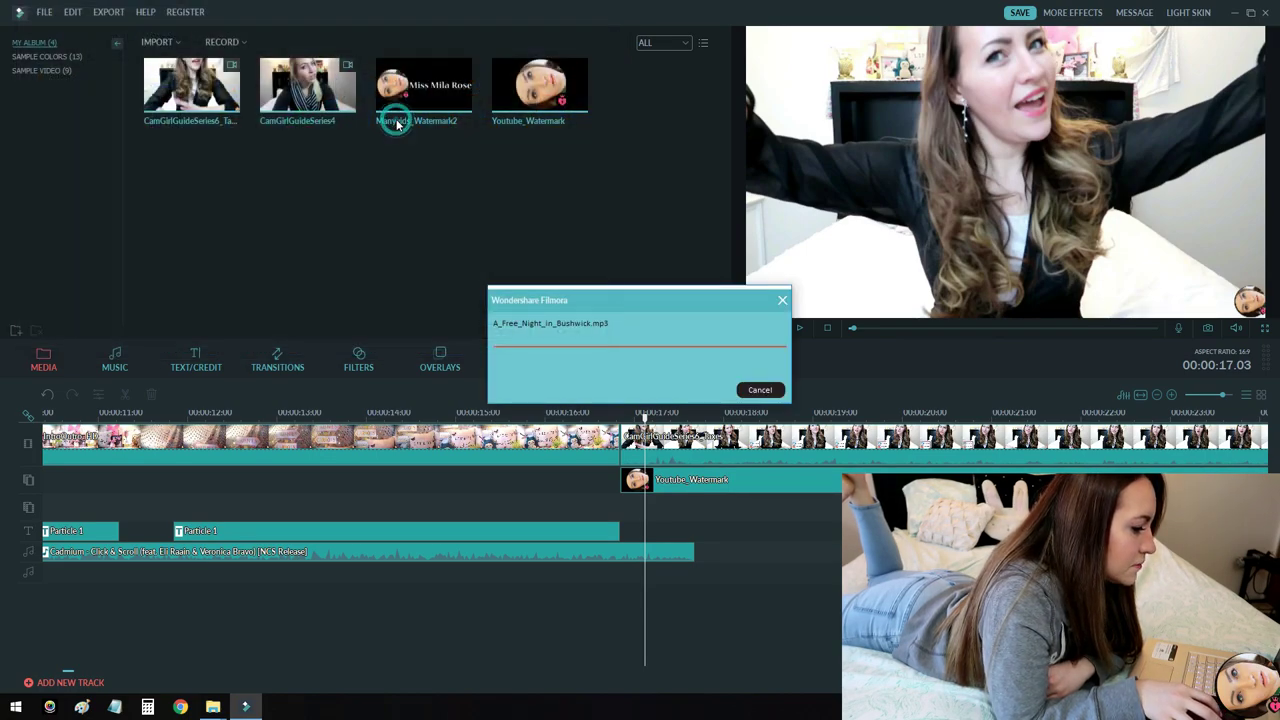
Step: Add the Bushwick song at the timeline start, undoing its replacement of the Cadmium music
left_click_drag(645, 425, 709, 421)
right_click(633, 98)
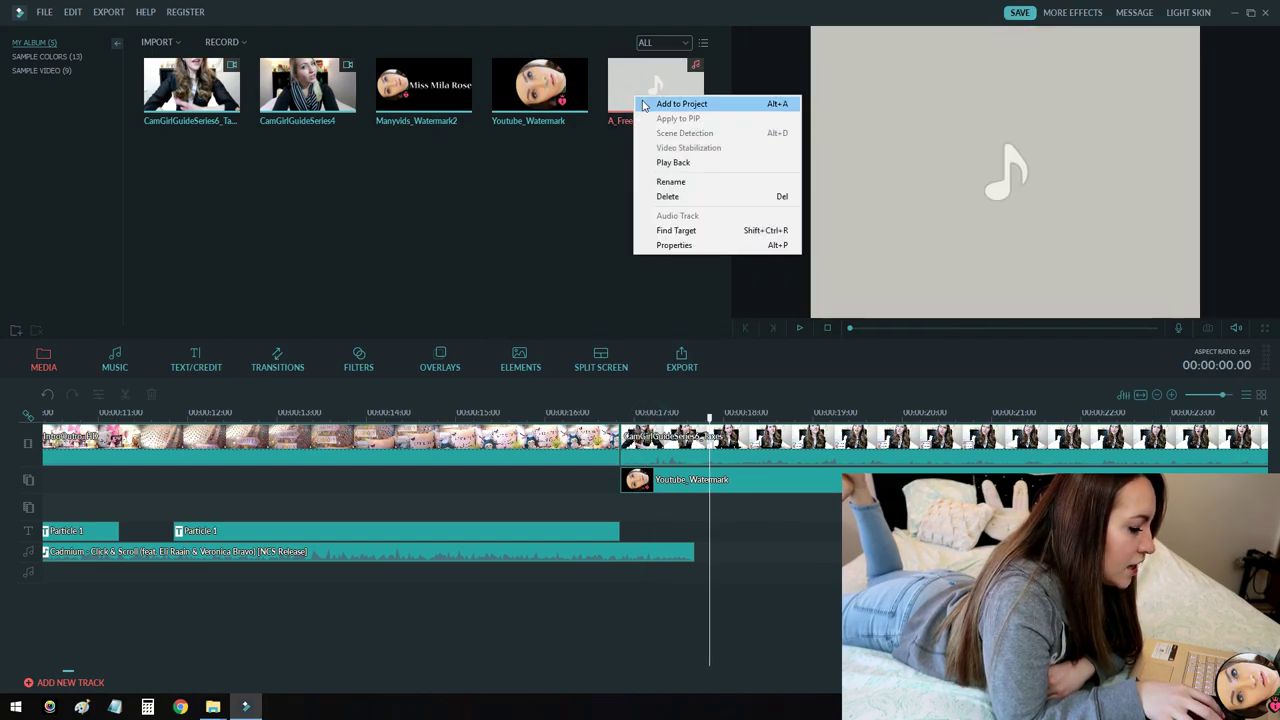
left_click(681, 103)
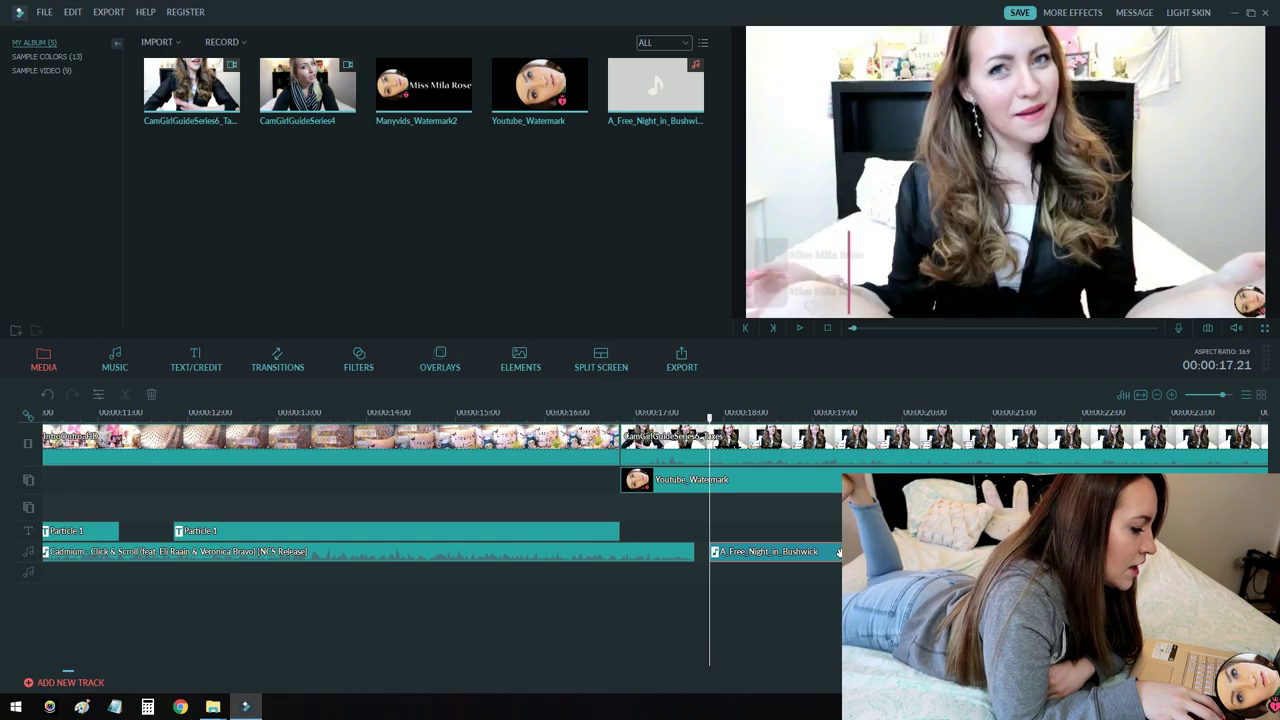
left_click_drag(838, 553, 74, 554)
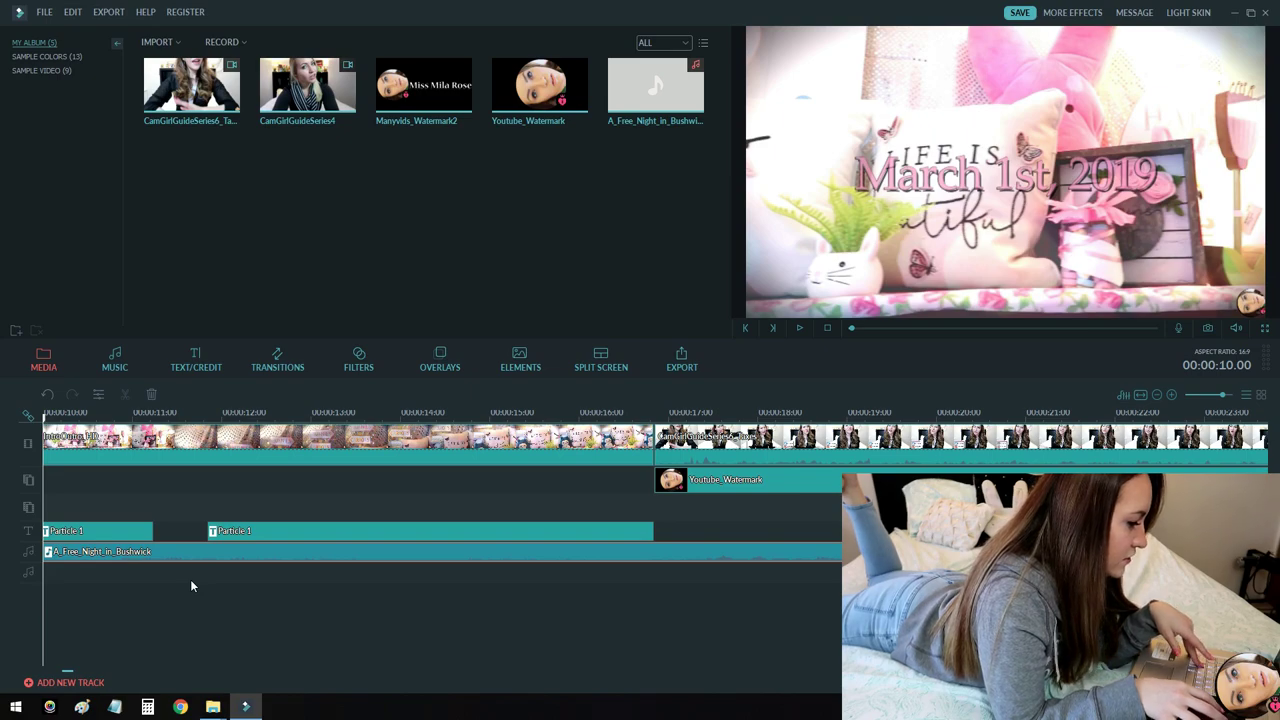
key("ctrl+z")
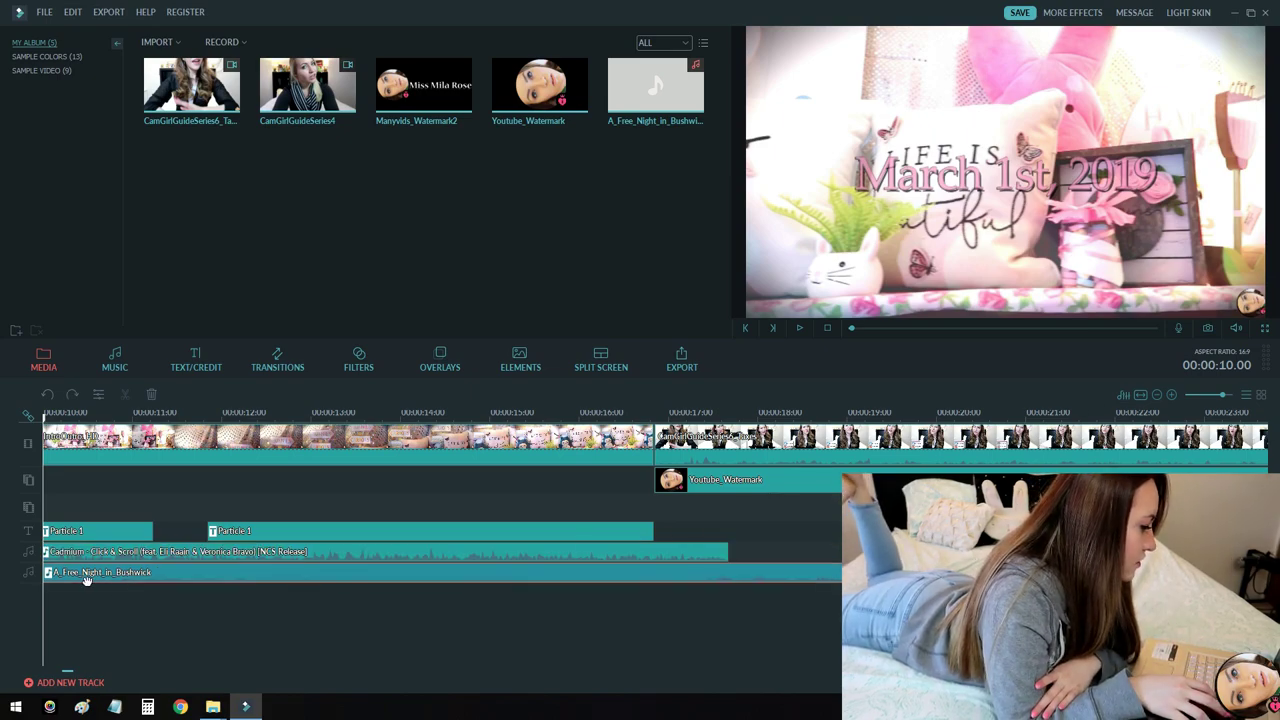
Step: Set the Bushwick clip's fade in and fade out to 5 seconds each
double_click(532, 578)
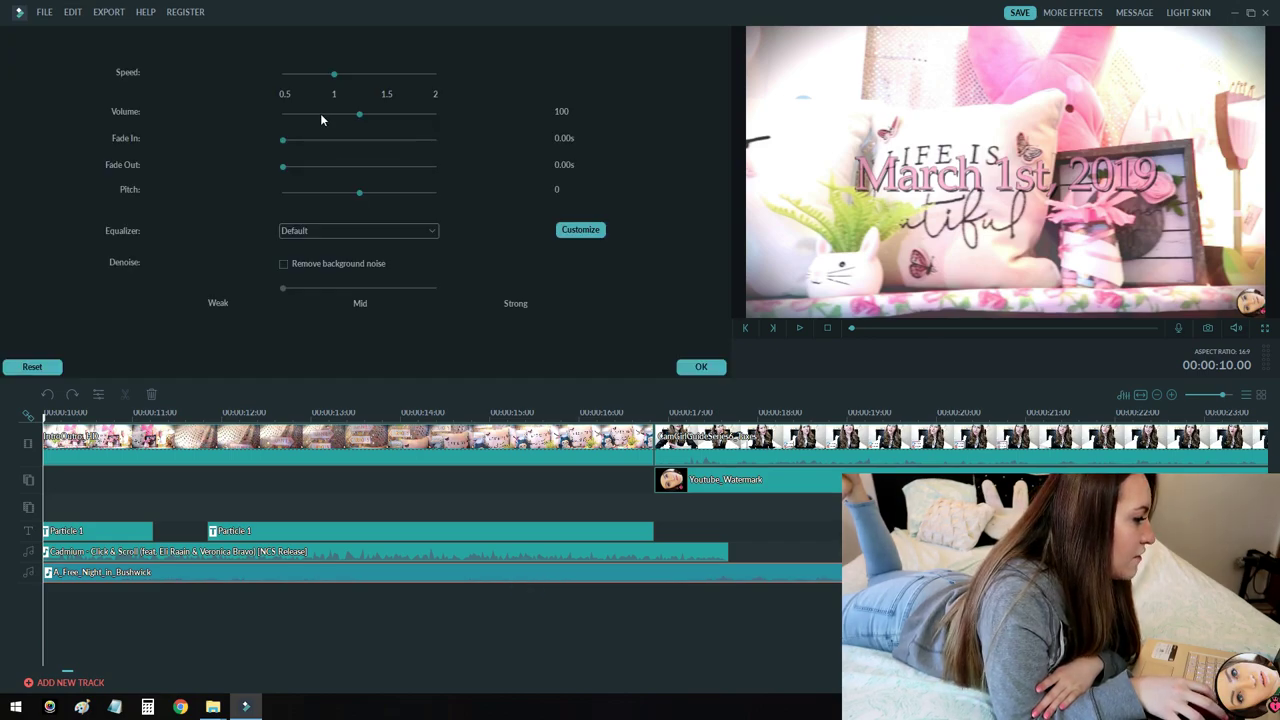
left_click_drag(306, 140, 267, 137)
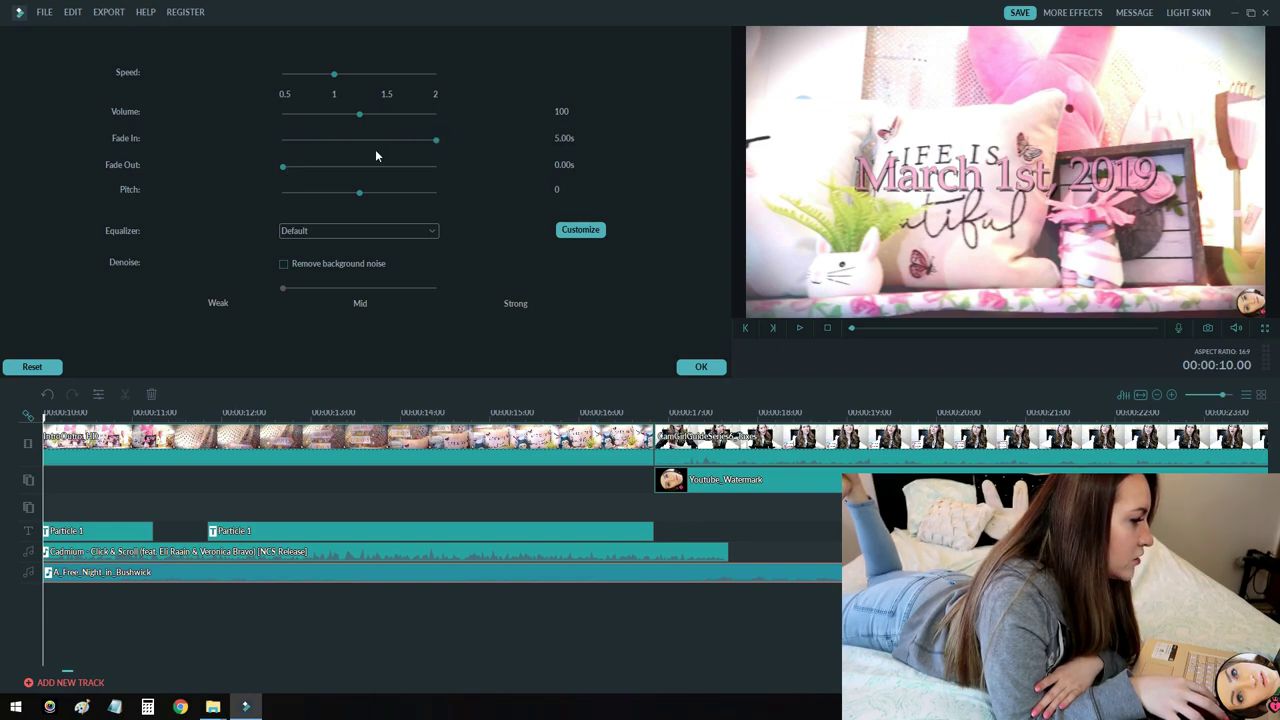
left_click_drag(304, 168, 456, 161)
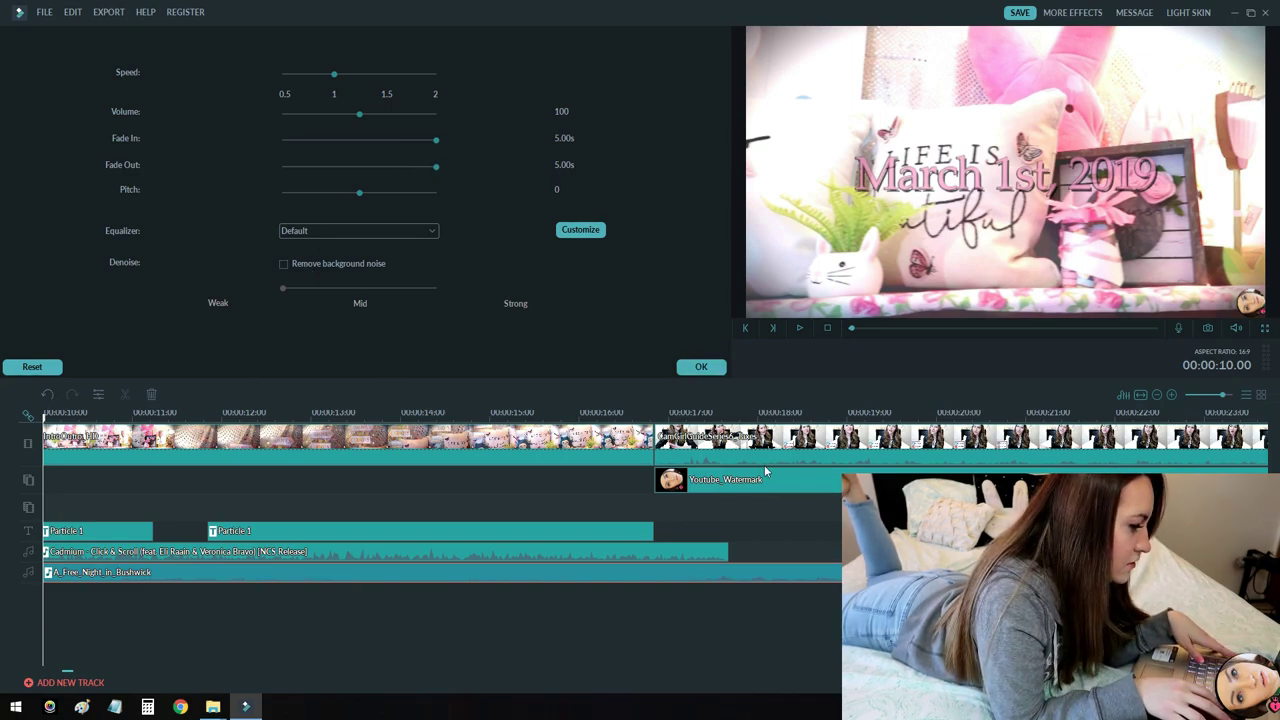
left_click(692, 370)
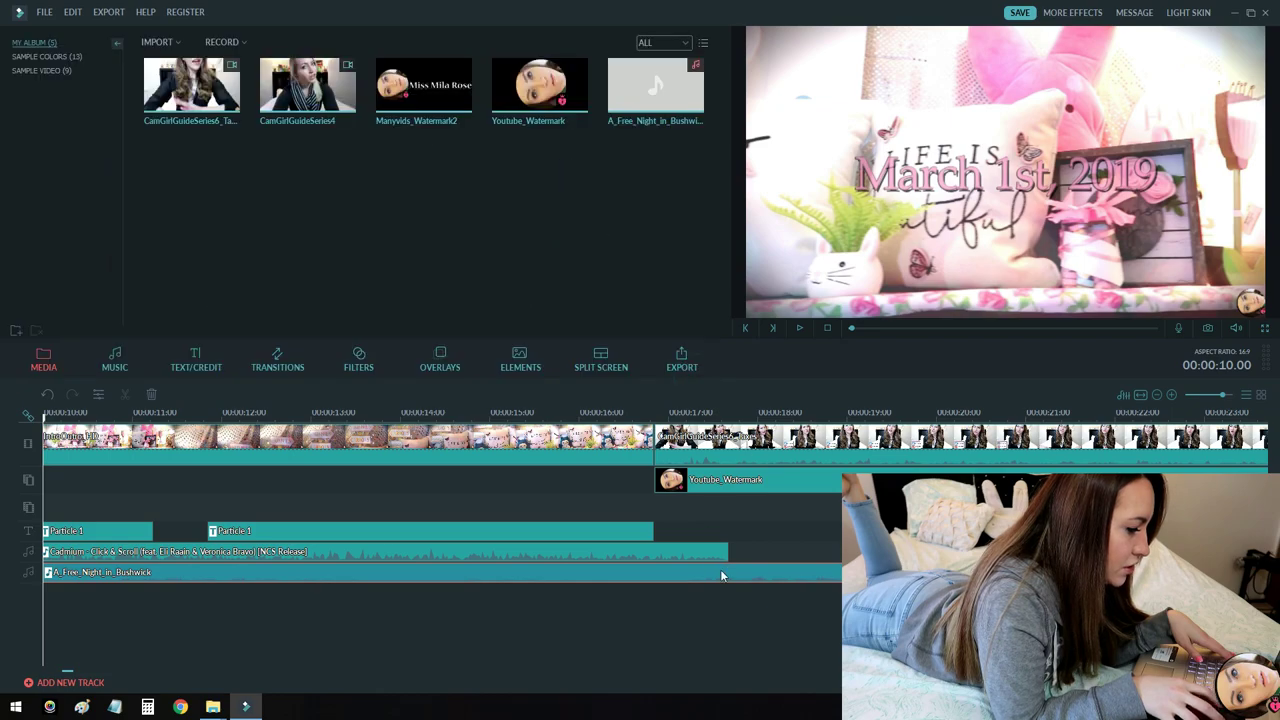
Step: Delete the Bushwick clip and detach the Taxes clip's audio onto its own track
right_click(720, 569)
left_click(754, 560)
right_click(721, 441)
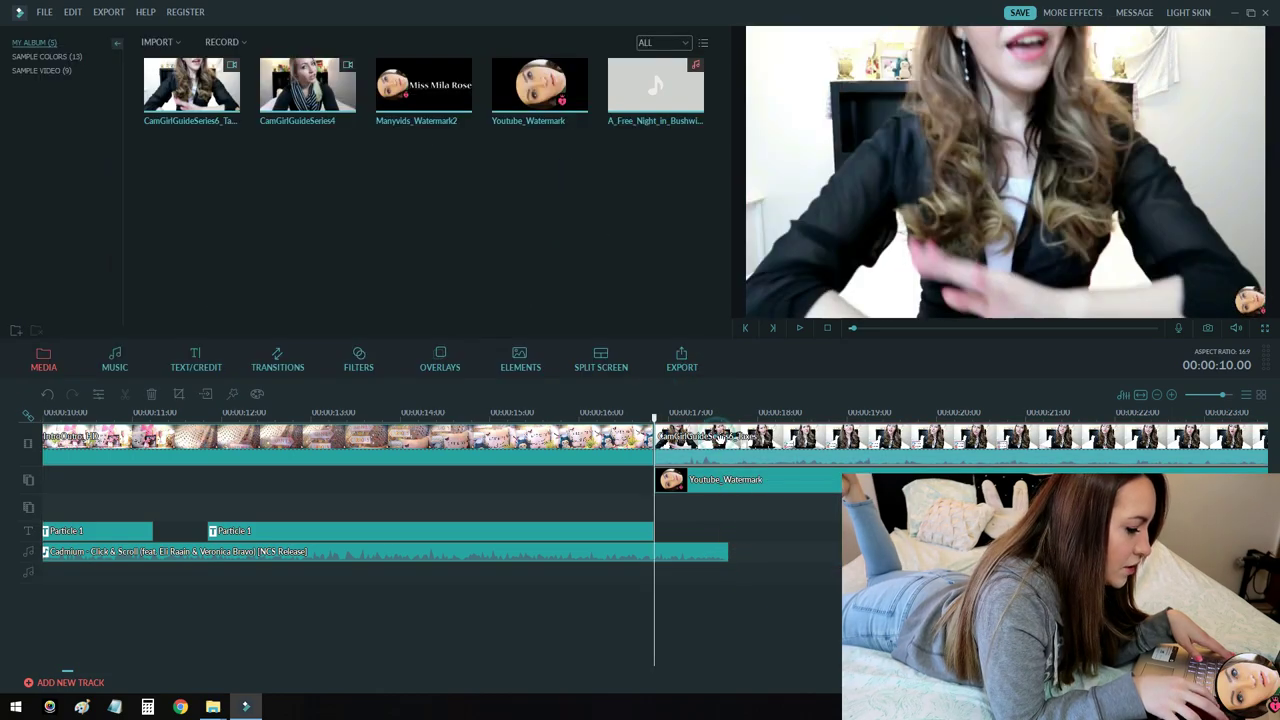
left_click(775, 585)
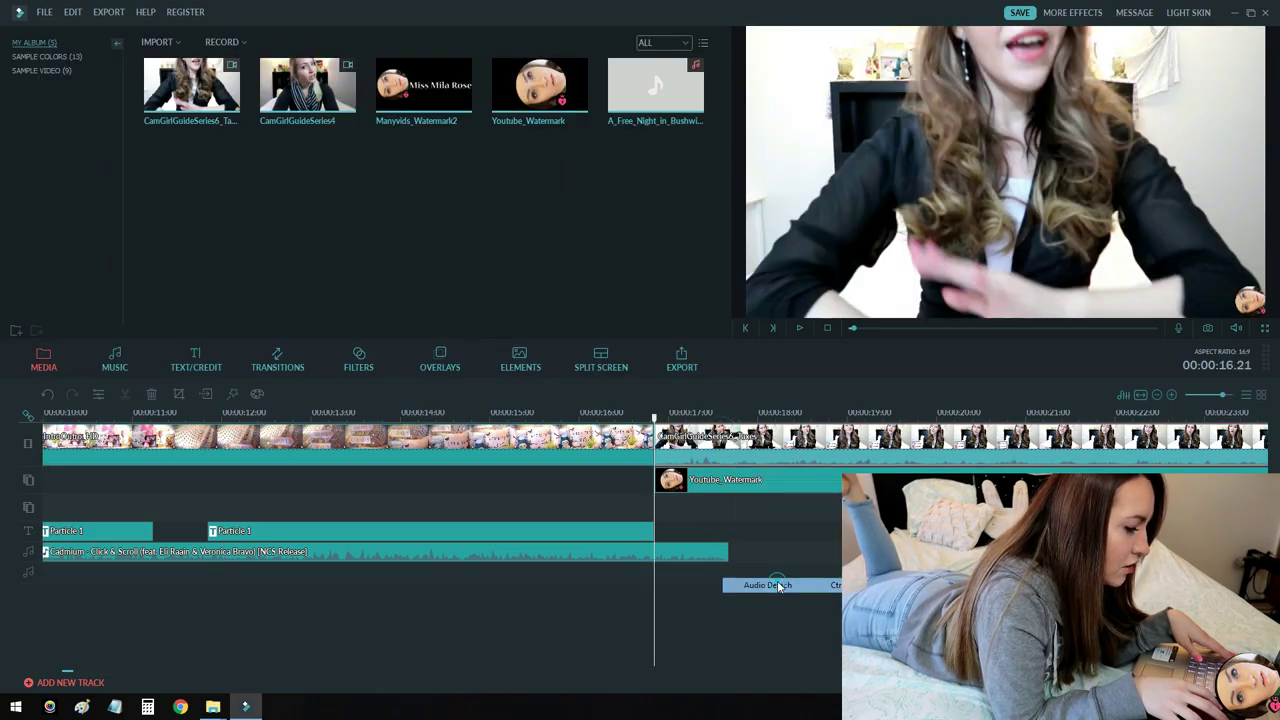
Step: Check the detached audio's settings, raise system volume to 100, and play the edited section
right_click(781, 557)
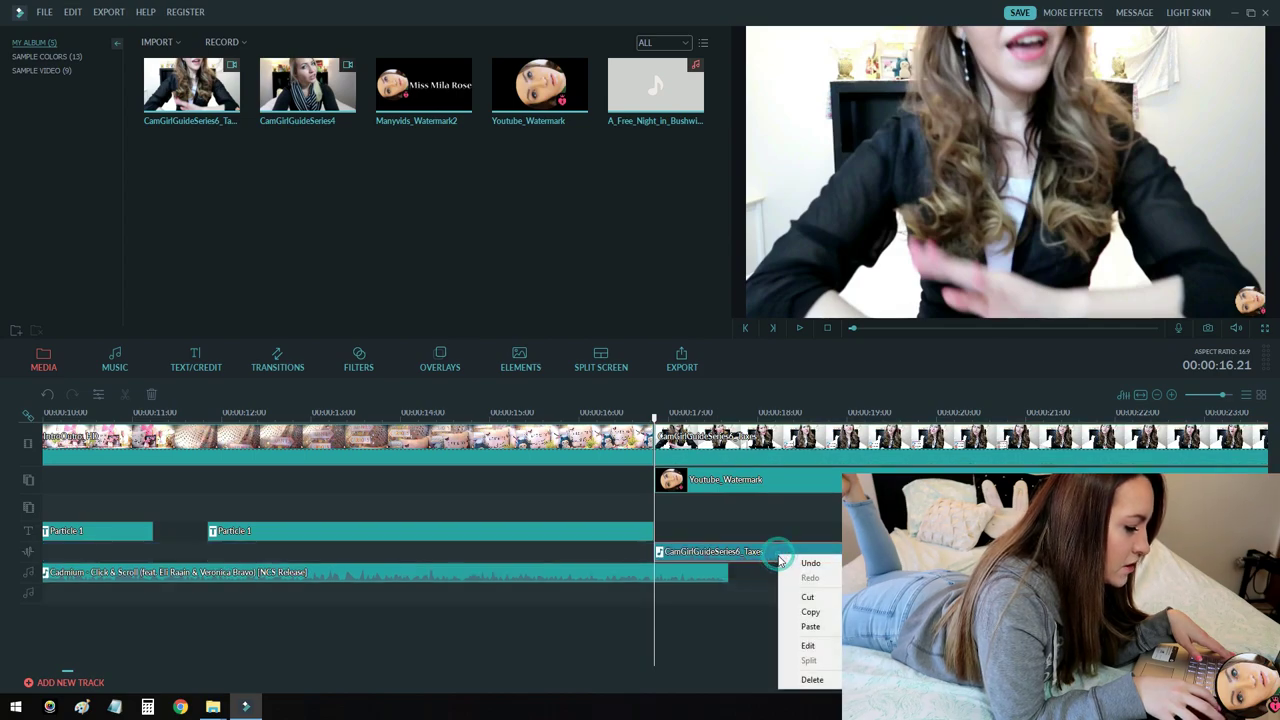
left_click(810, 643)
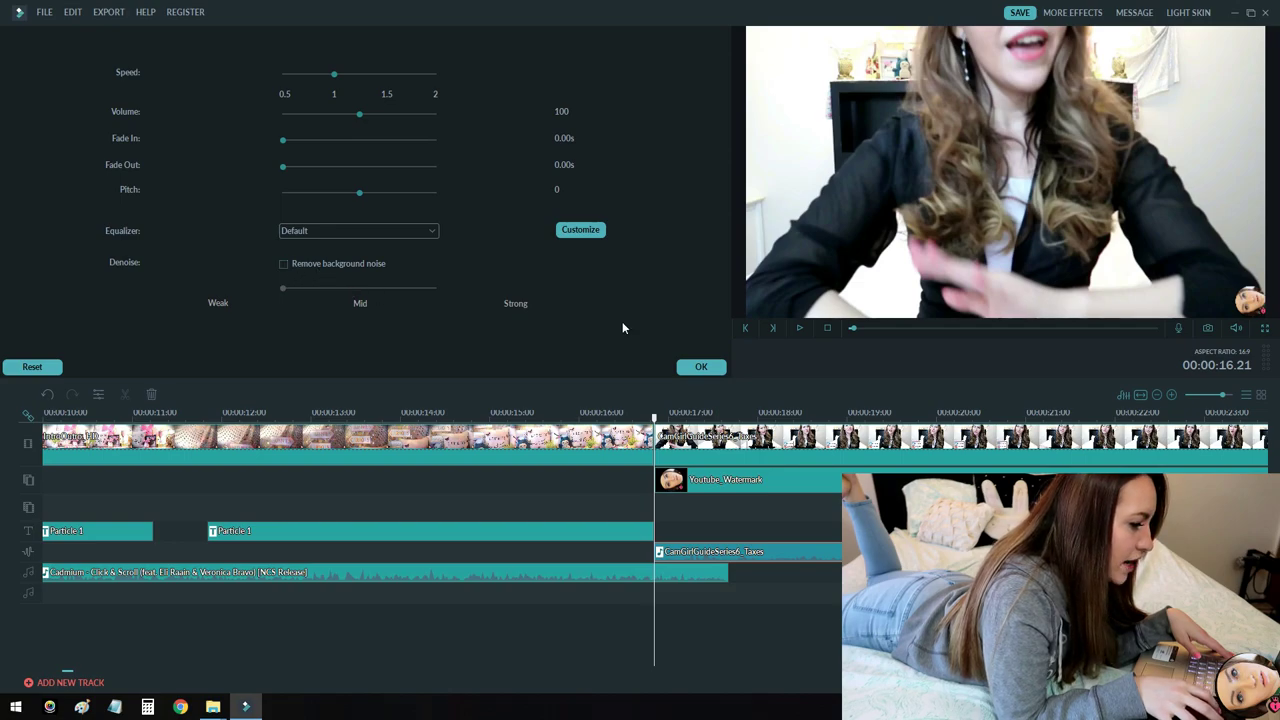
left_click(701, 366)
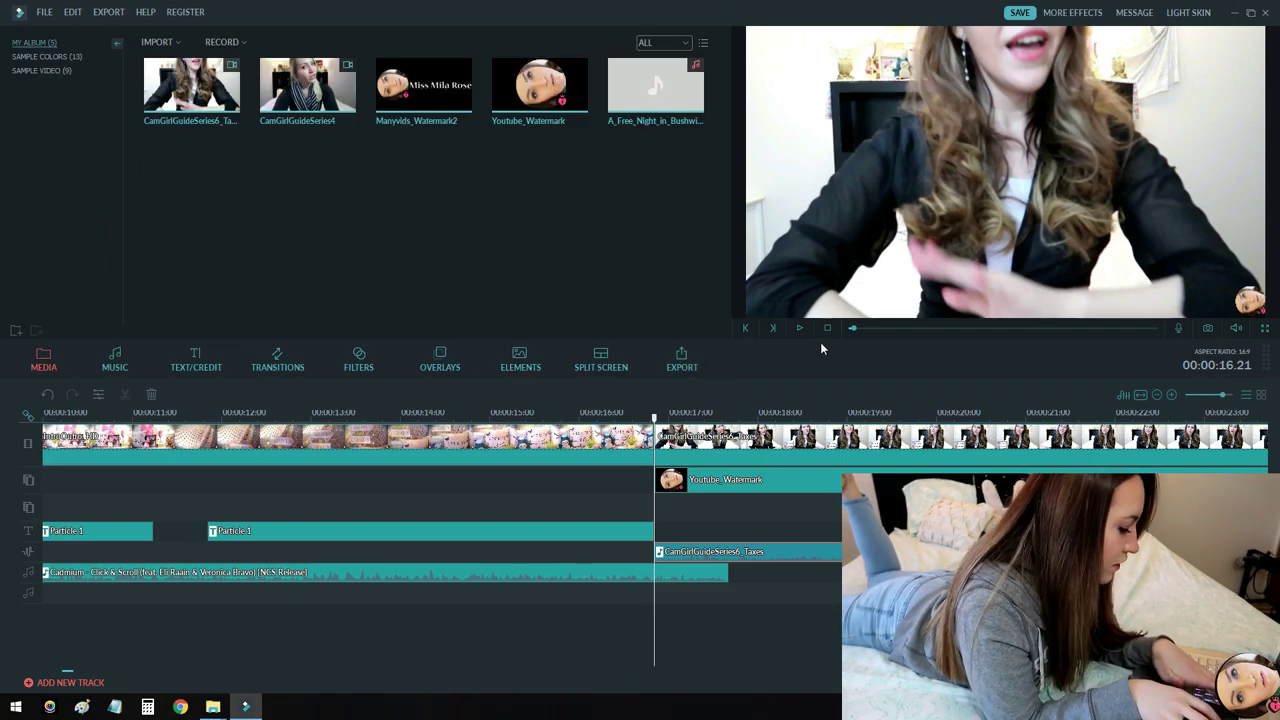
key("XF86AudioRaiseVolume")
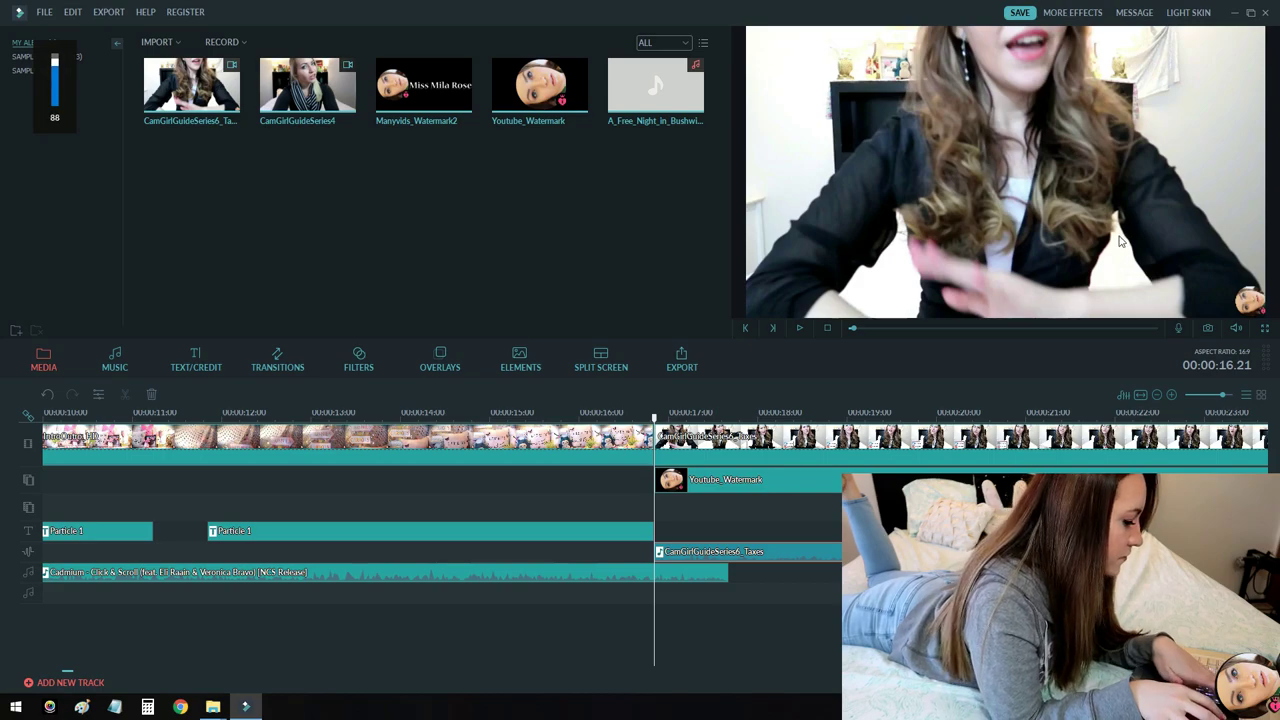
key("XF86AudioRaiseVolume")
key("XF86AudioRaiseVolume")
key("XF86AudioRaiseVolume")
key("XF86AudioRaiseVolume")
key("XF86AudioRaiseVolume")
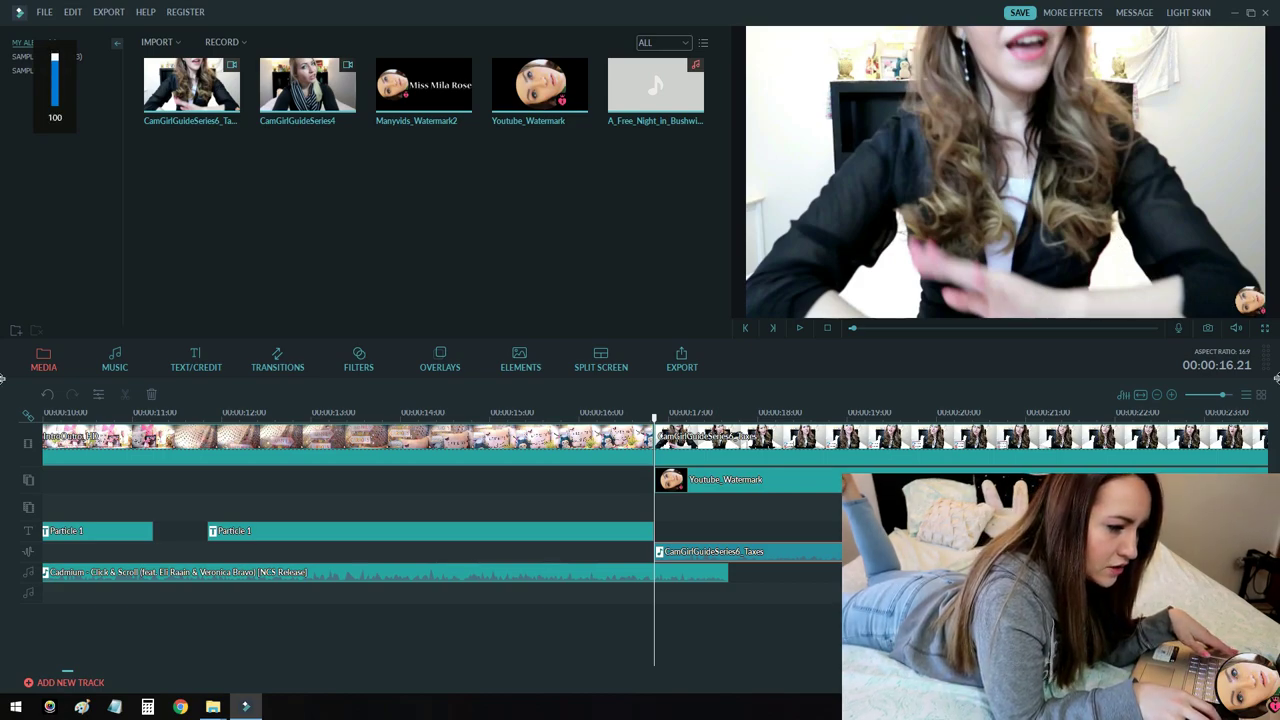
left_click(1237, 330)
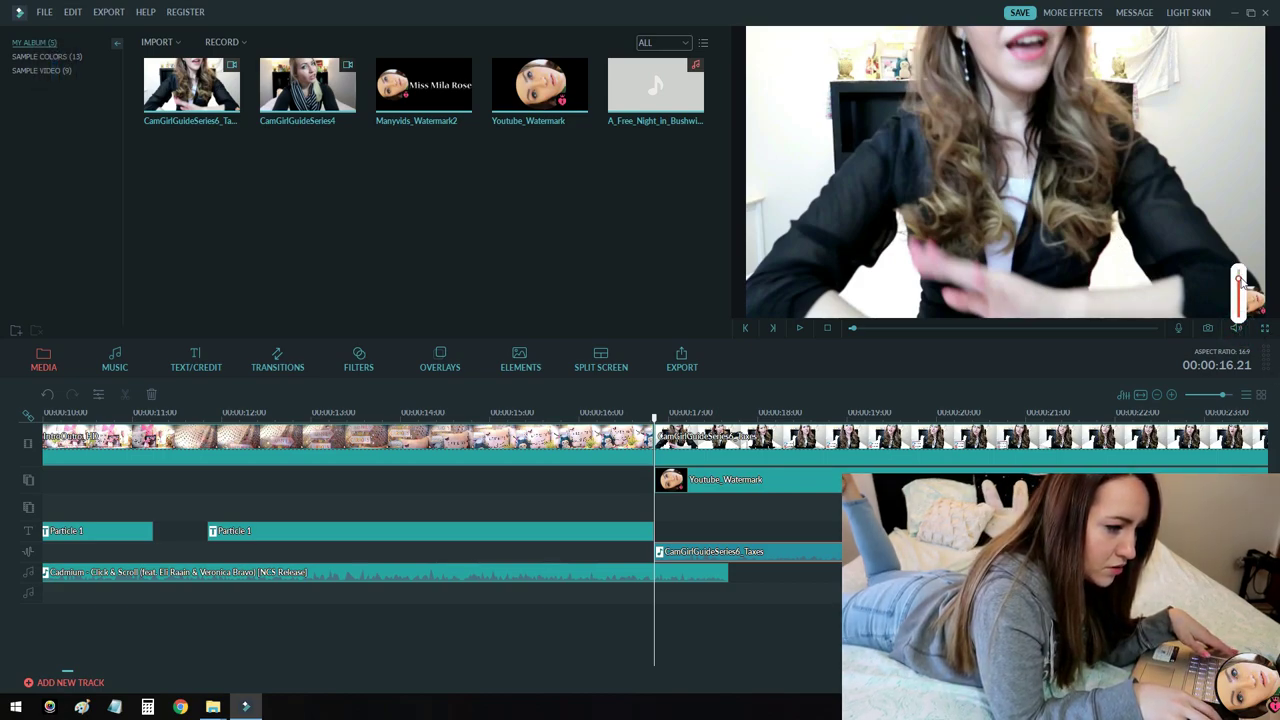
left_click(801, 330)
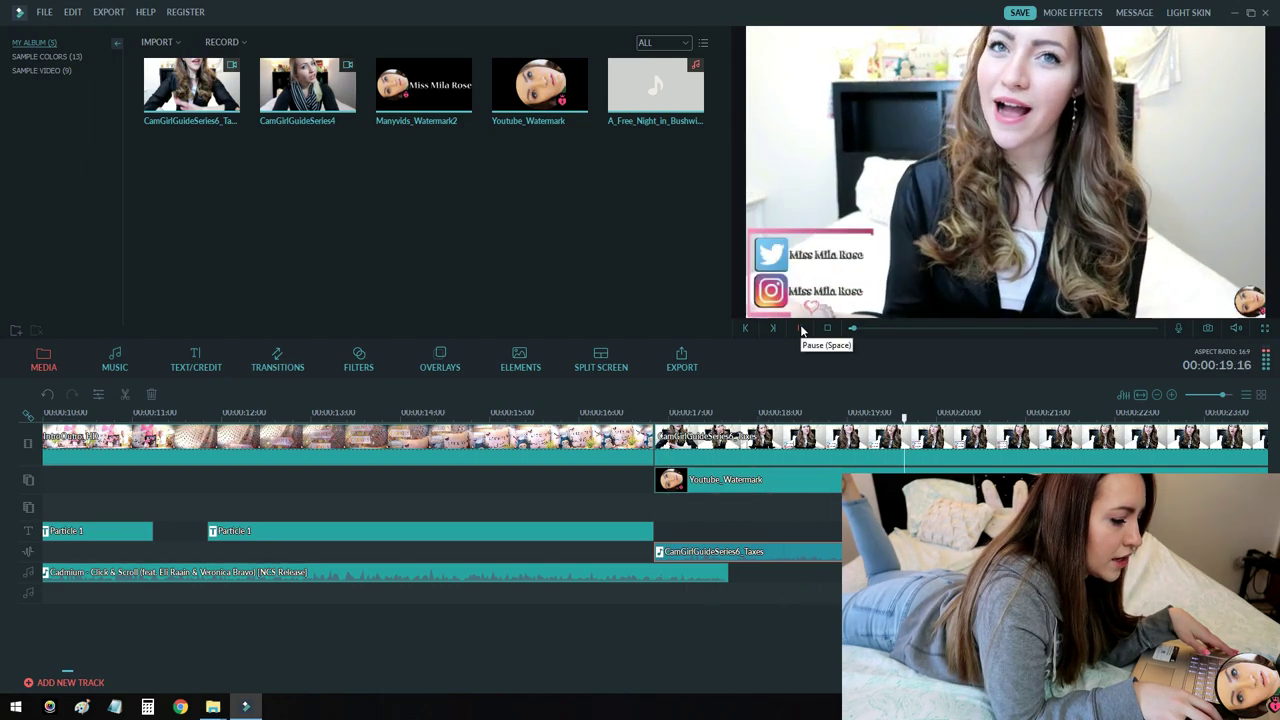
Step: Turn on background noise removal at Strong for the detached Taxes audio and play it back
left_click(801, 330)
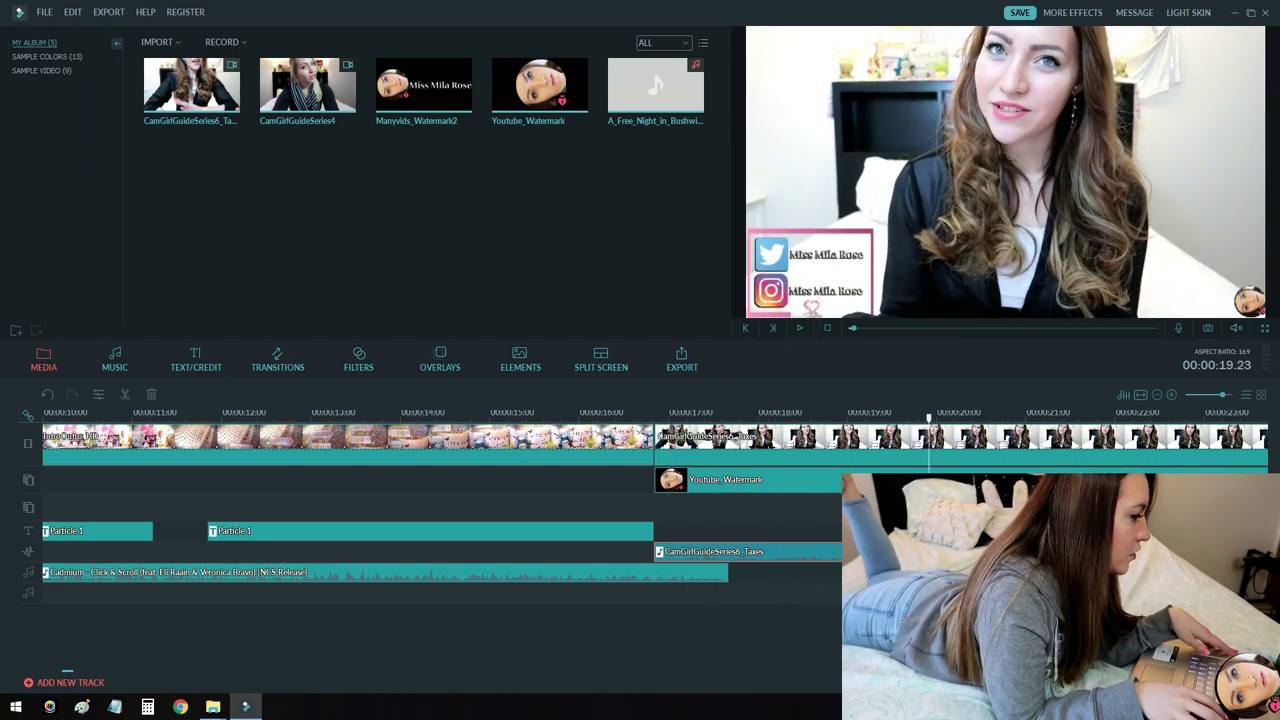
double_click(600, 572)
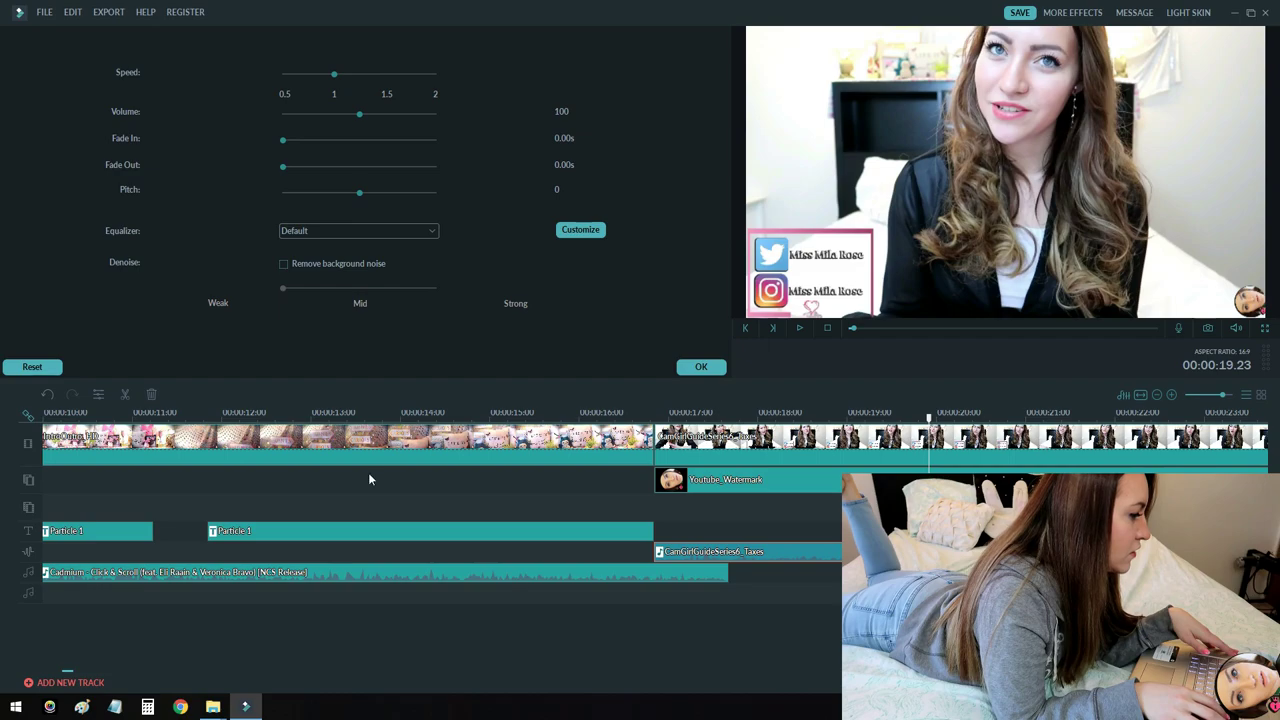
left_click(290, 264)
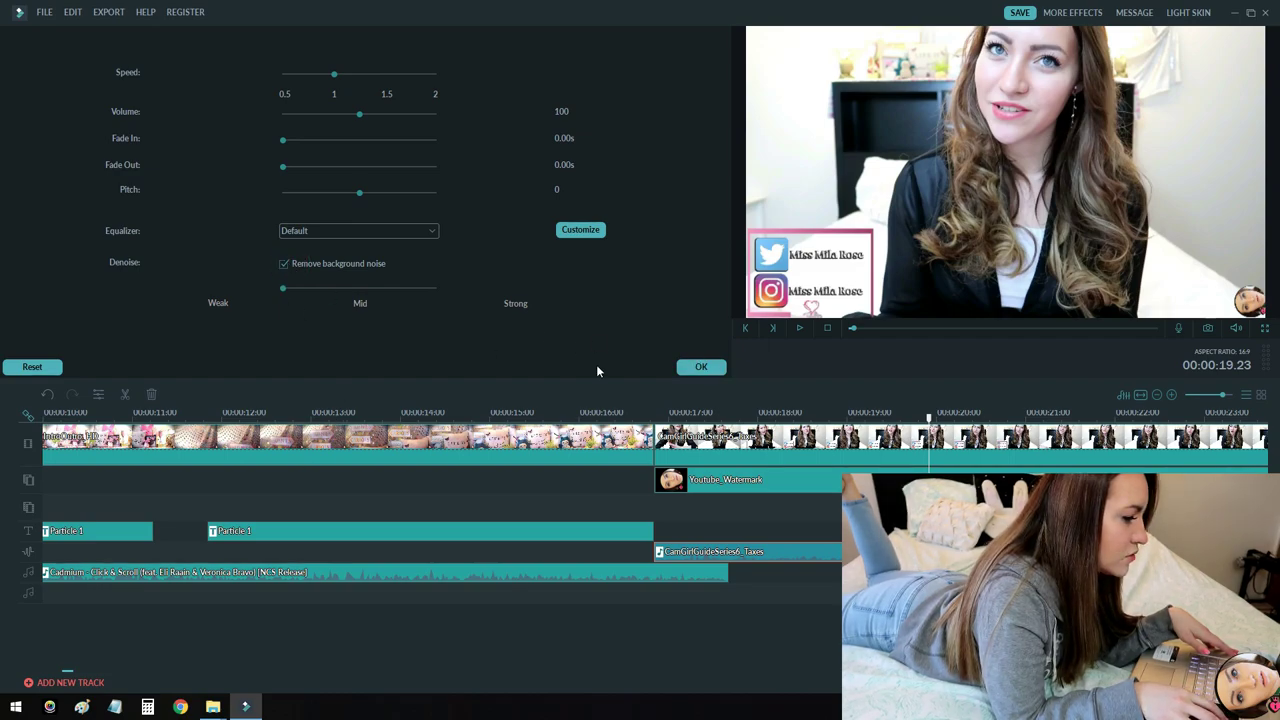
left_click(702, 367)
left_click(799, 328)
left_click(800, 329)
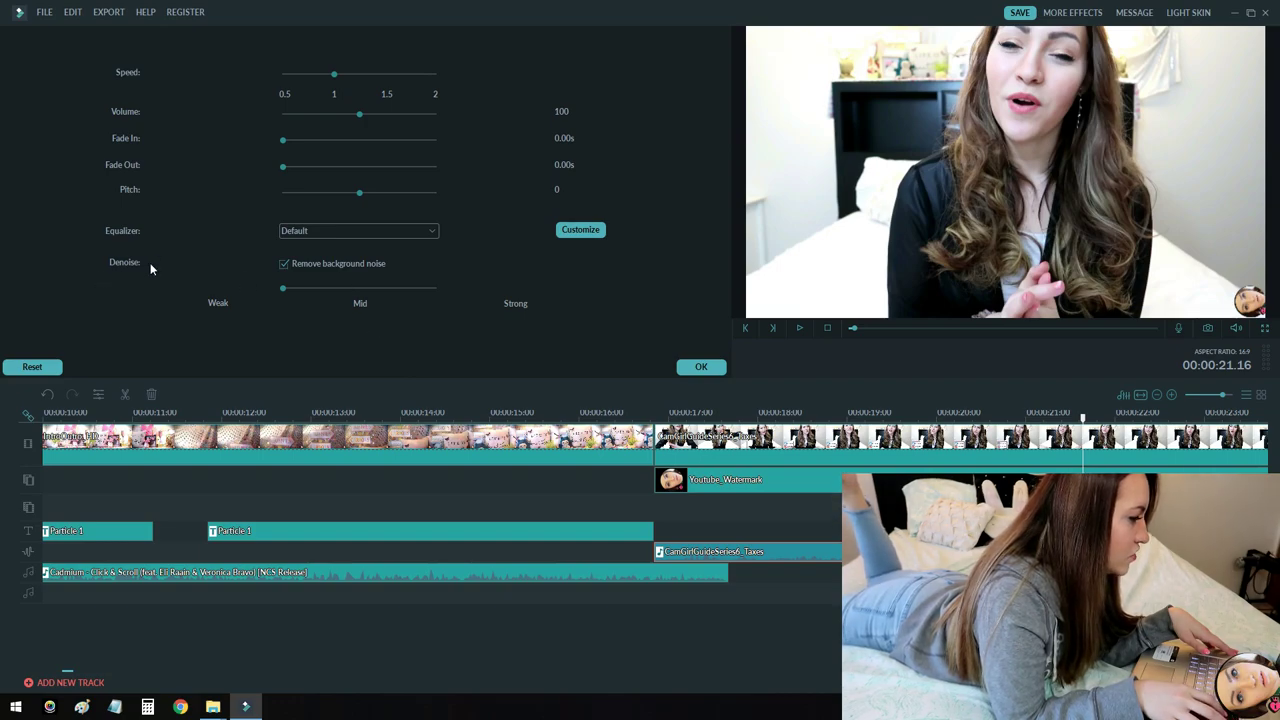
left_click(285, 290)
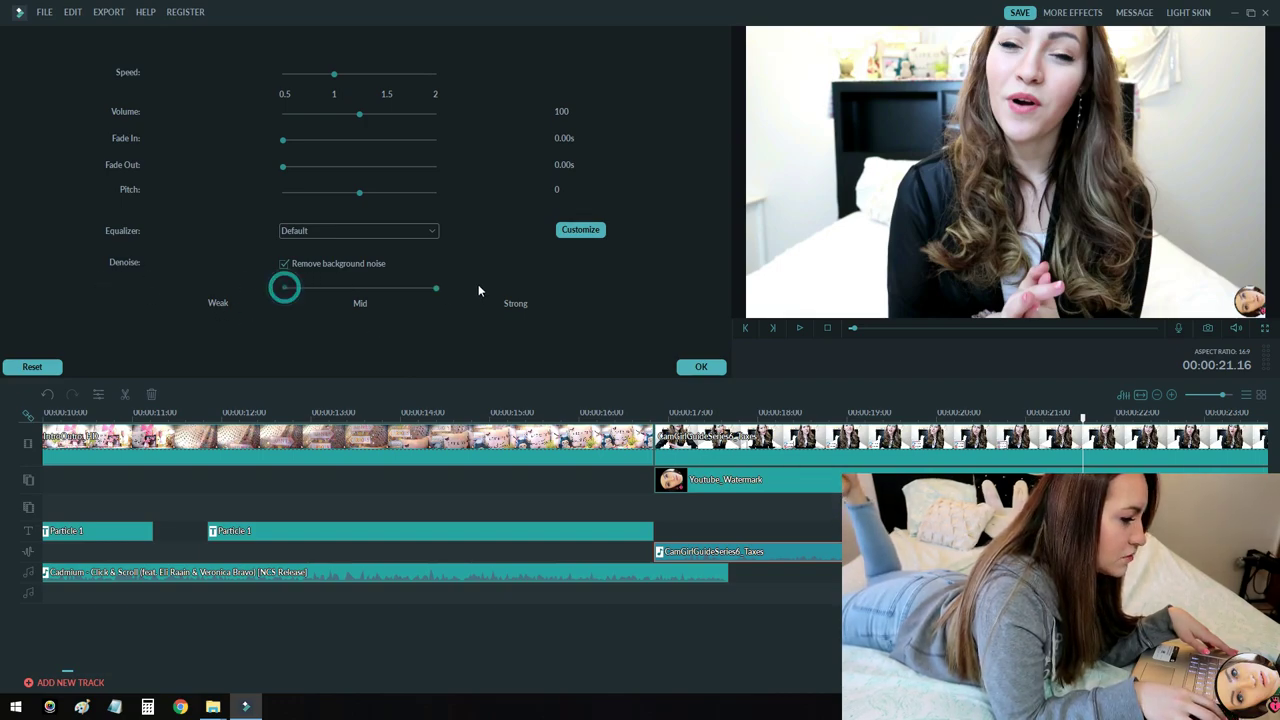
left_click(712, 368)
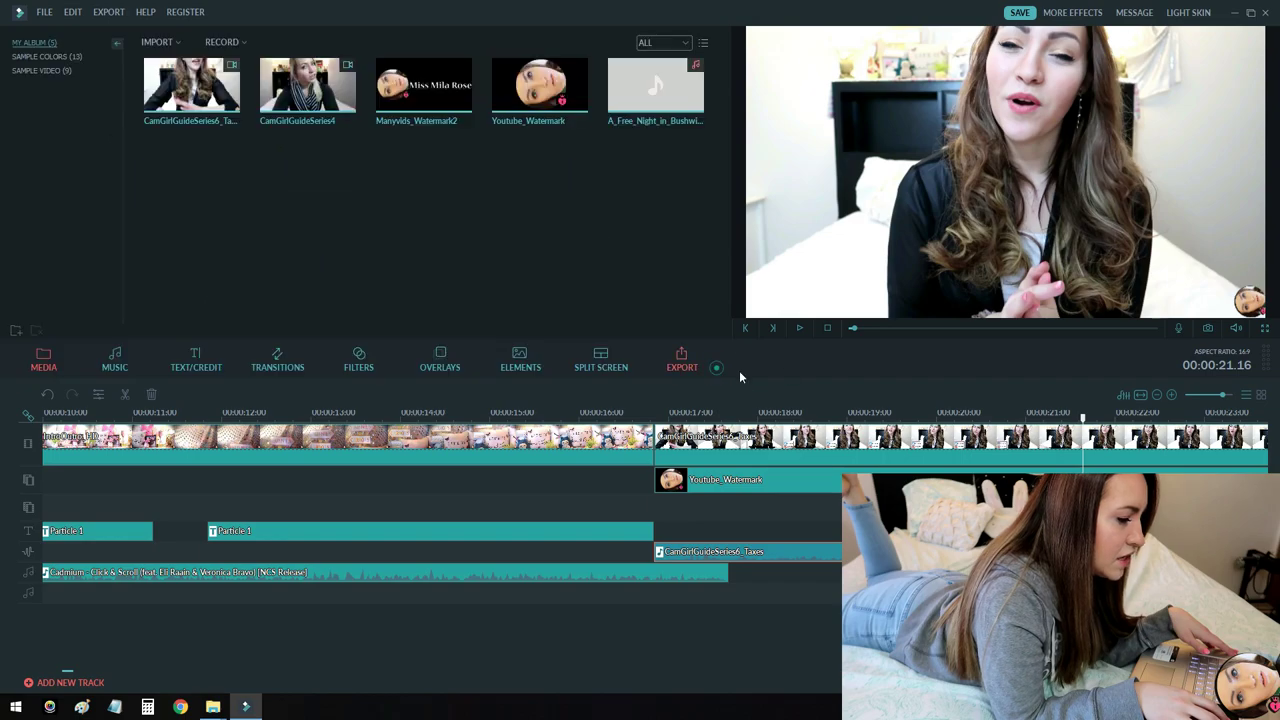
left_click(800, 328)
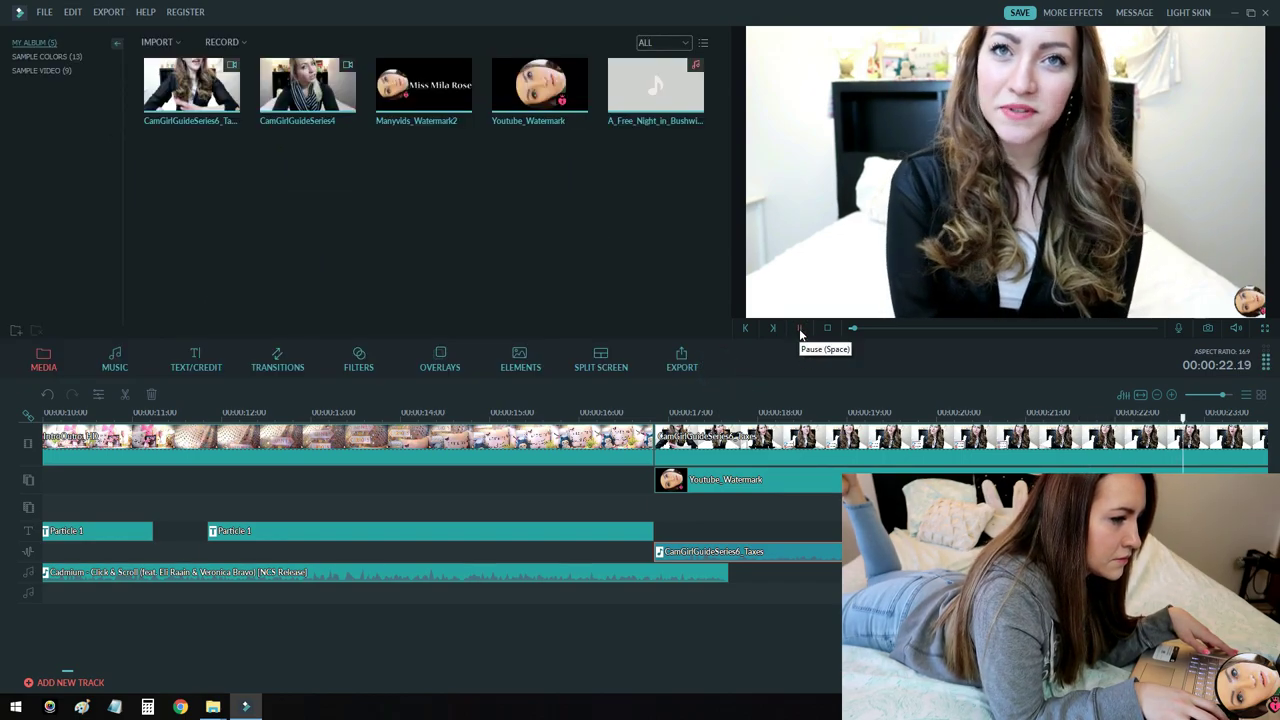
Step: Pause playback and reopen the audio clip's edit settings
left_click(800, 328)
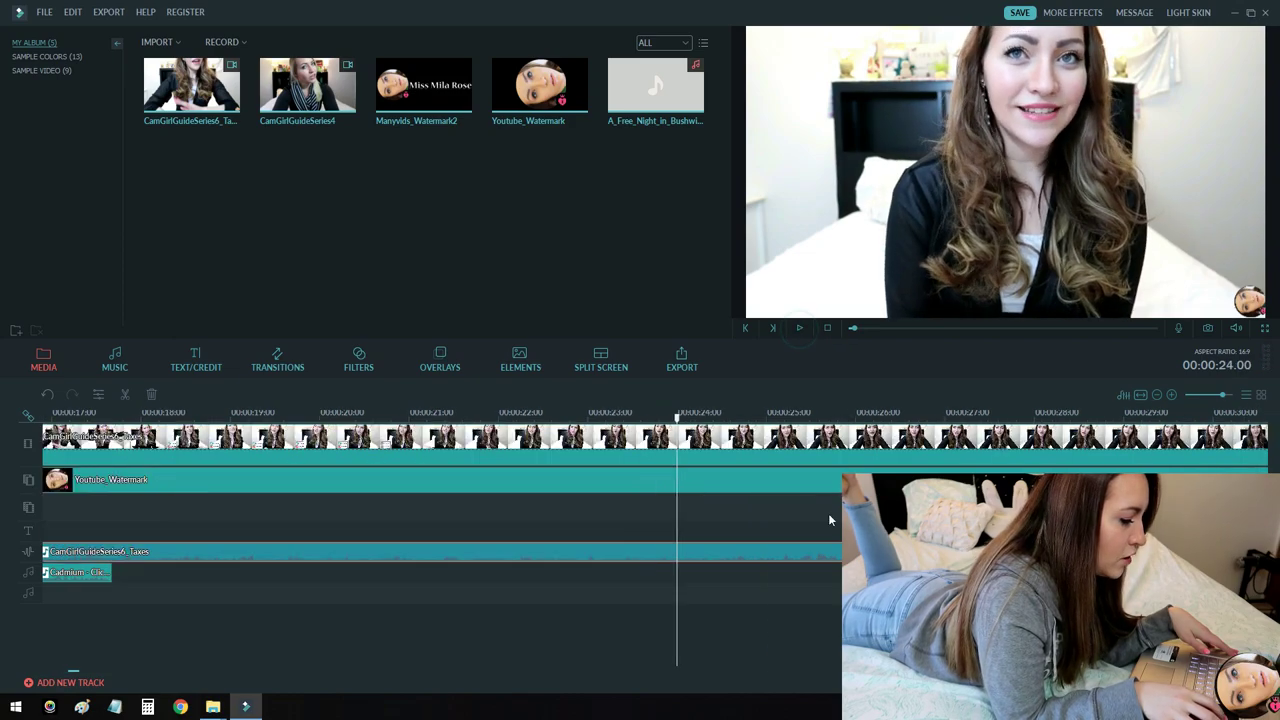
right_click(733, 562)
left_click(781, 648)
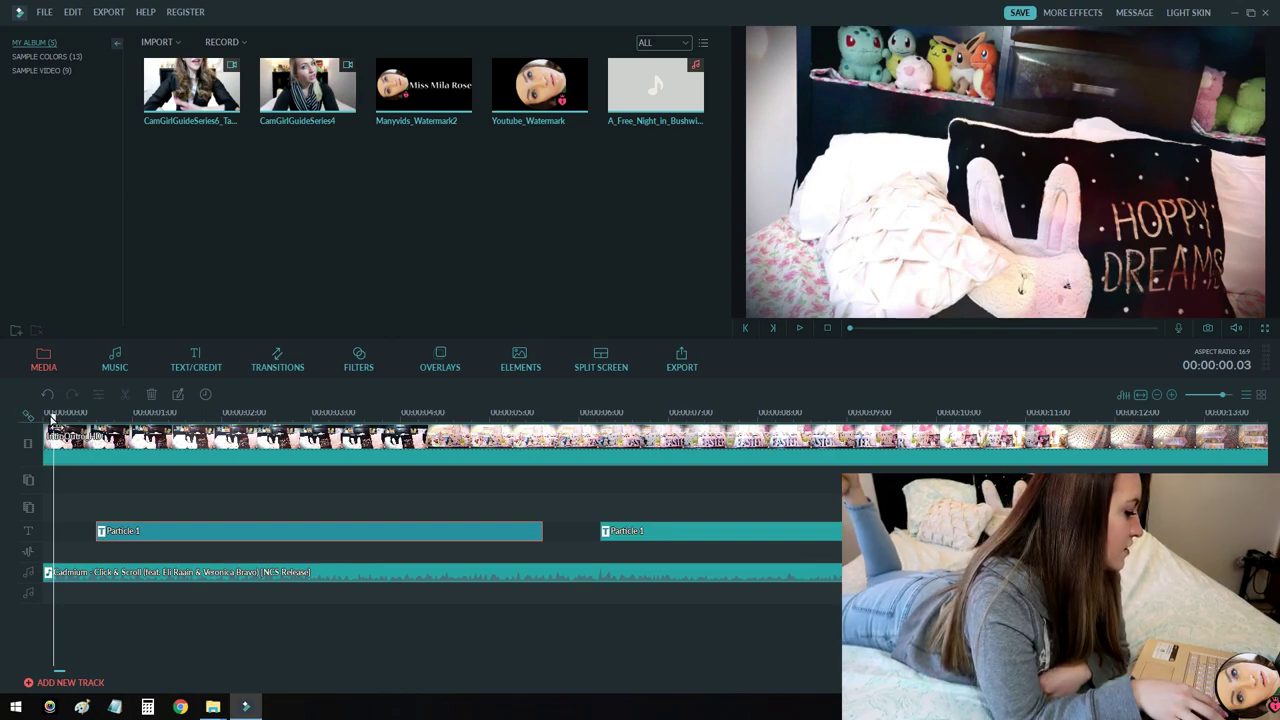
Step: Return to the video's start and delete the first Particle 1 title clip
left_click_drag(53, 418, 85, 414)
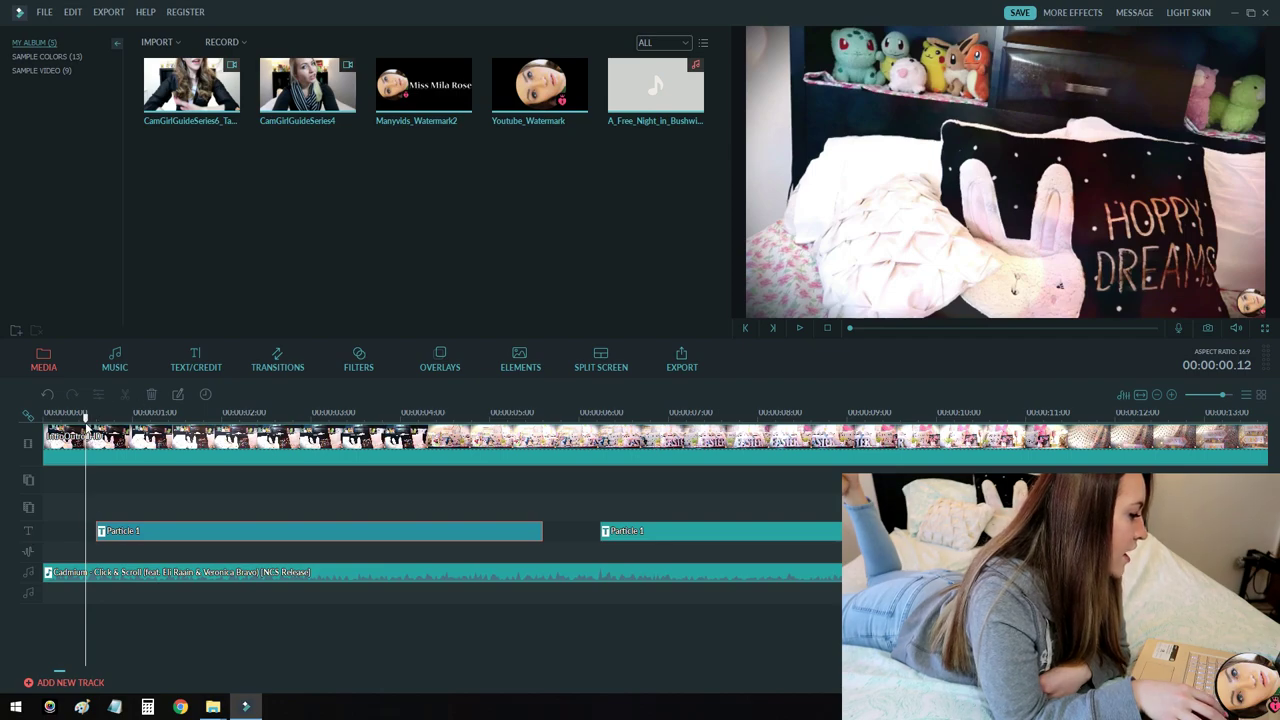
left_click(205, 362)
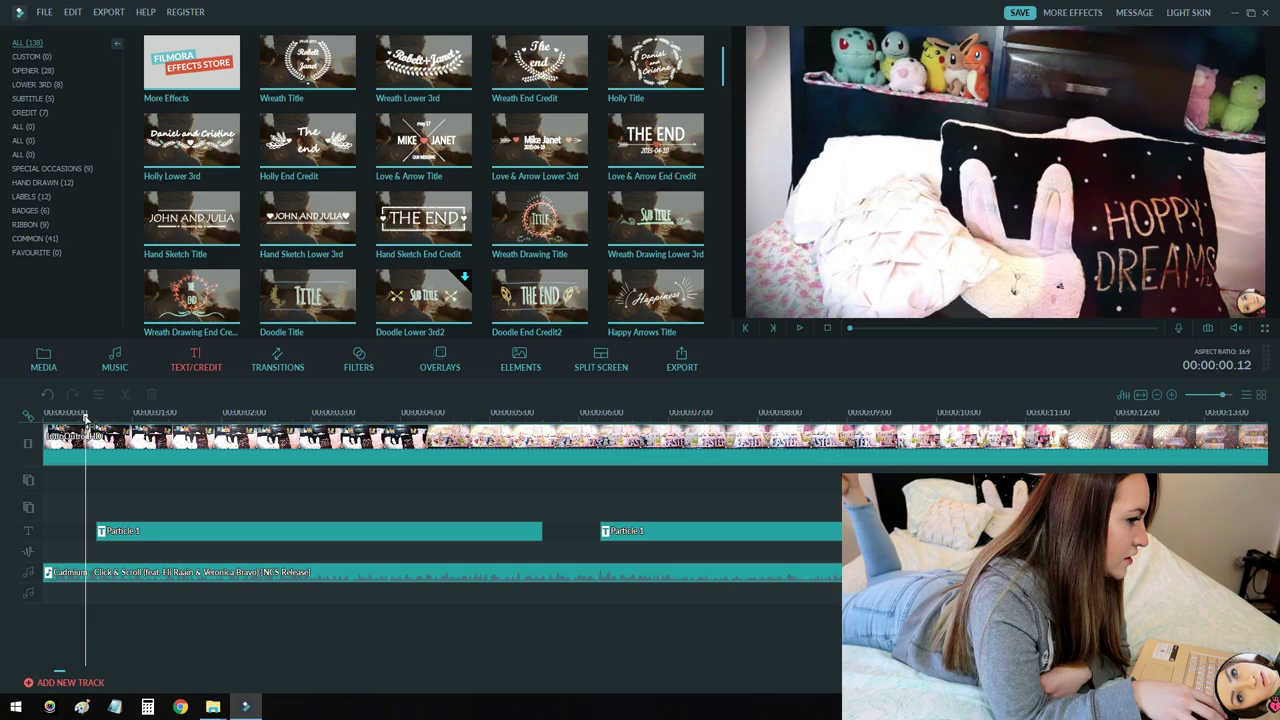
key("space")
right_click(296, 528)
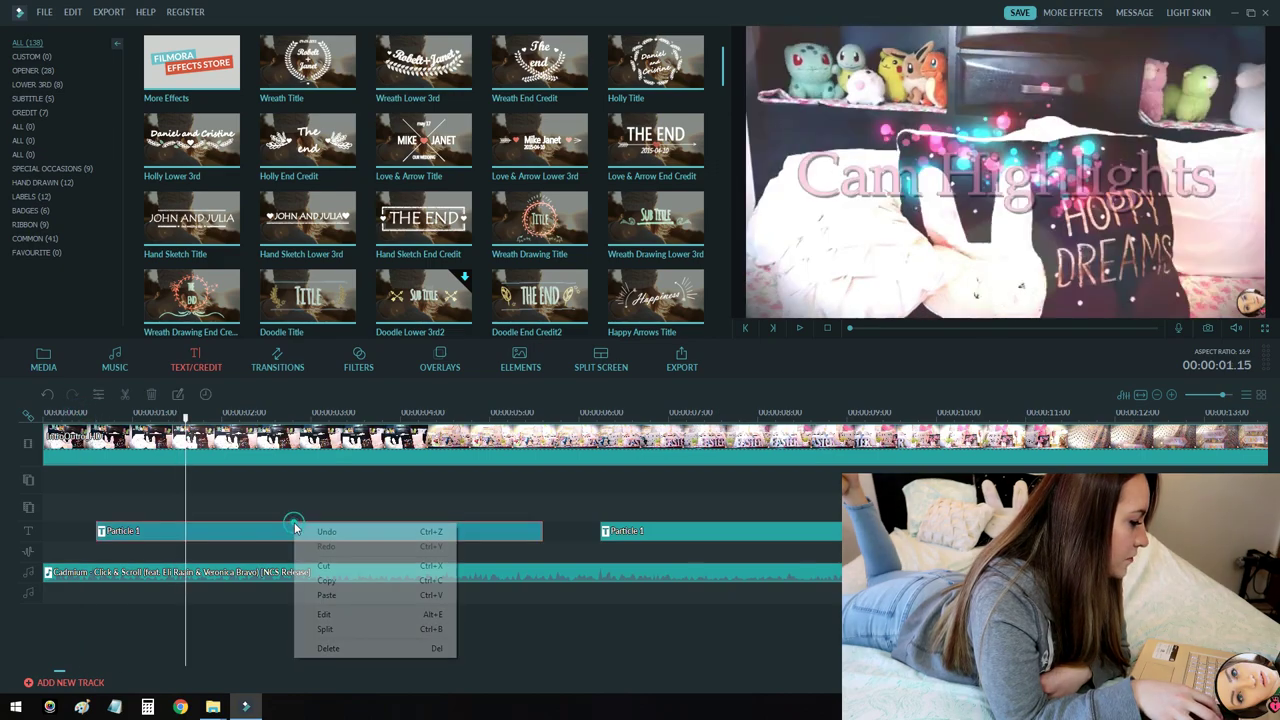
left_click(304, 648)
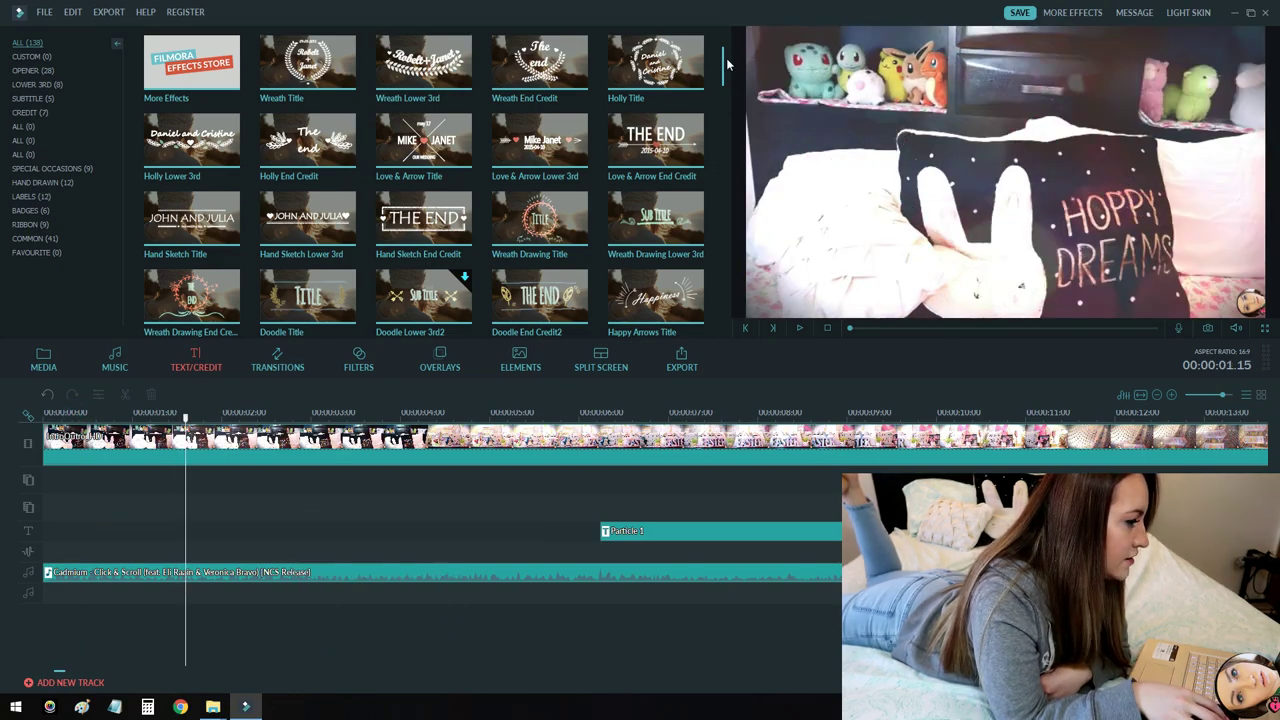
left_click_drag(725, 73, 725, 198)
Step: Add a Particle 1 title near one second and open its text settings
right_click(622, 120)
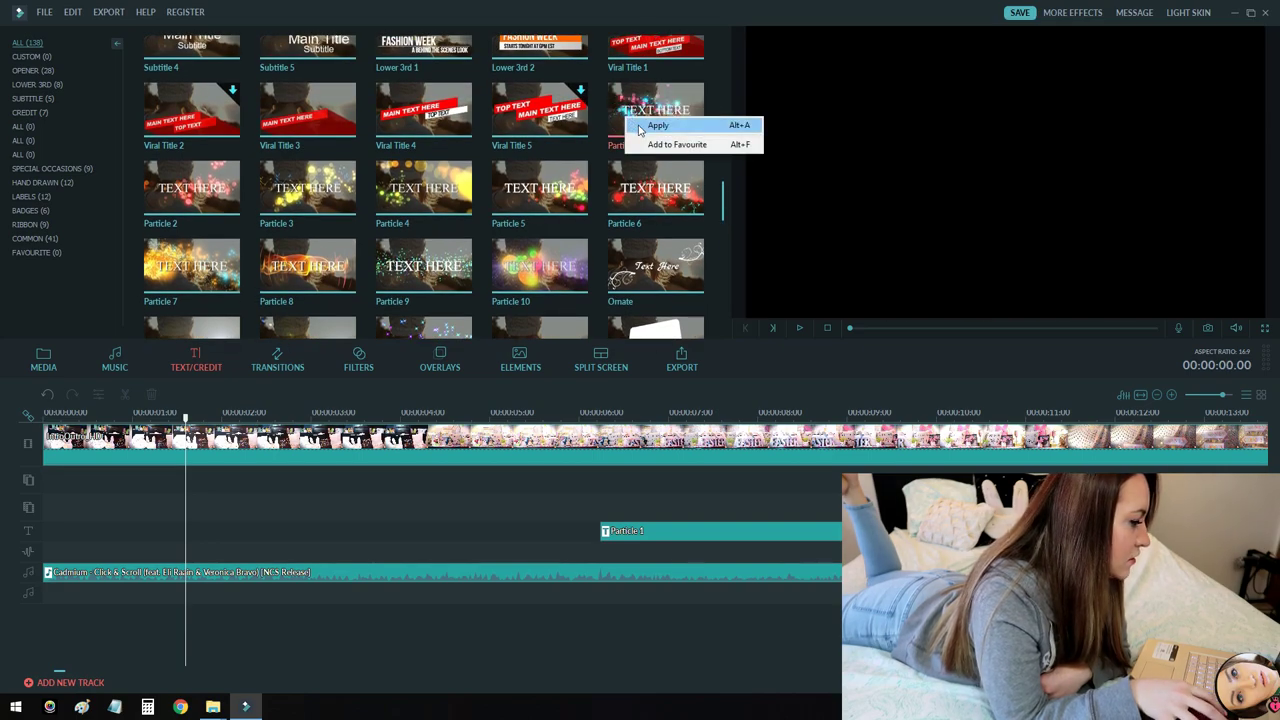
left_click(642, 126)
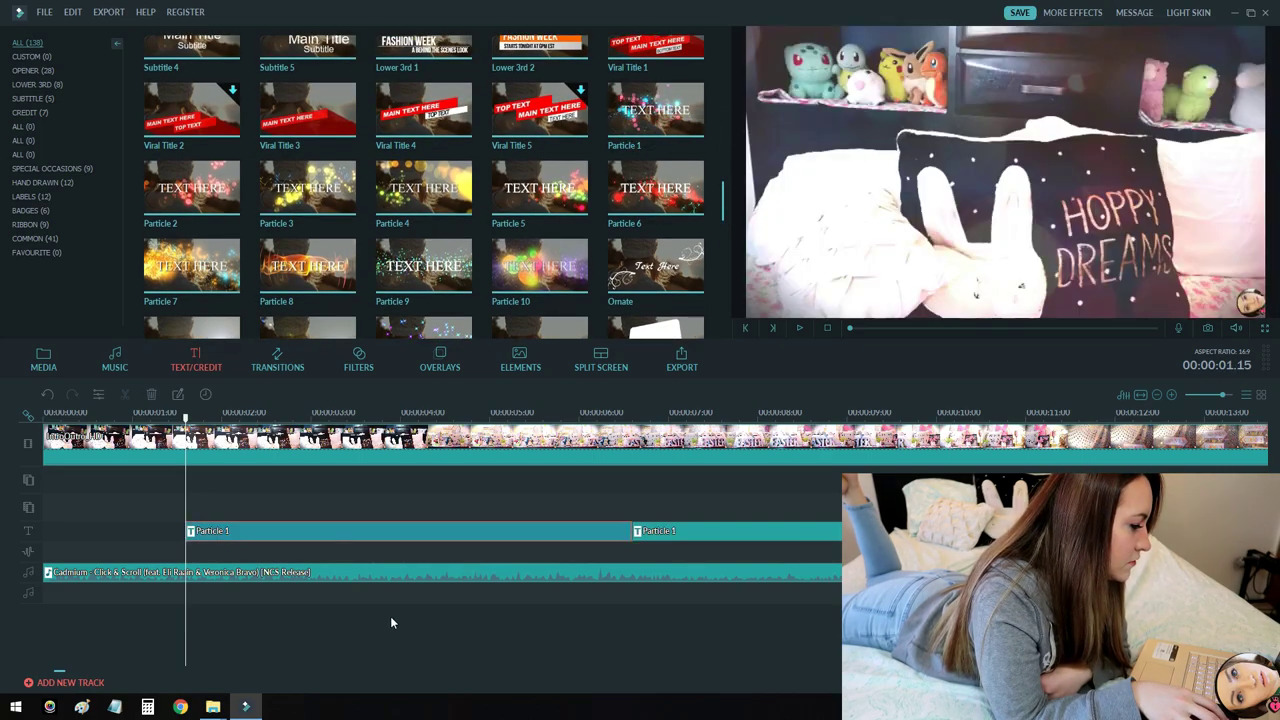
mouse_move(497, 539)
left_mouse_down()
mouse_move(474, 535)
mouse_move(497, 534)
left_mouse_up()
right_click(497, 535)
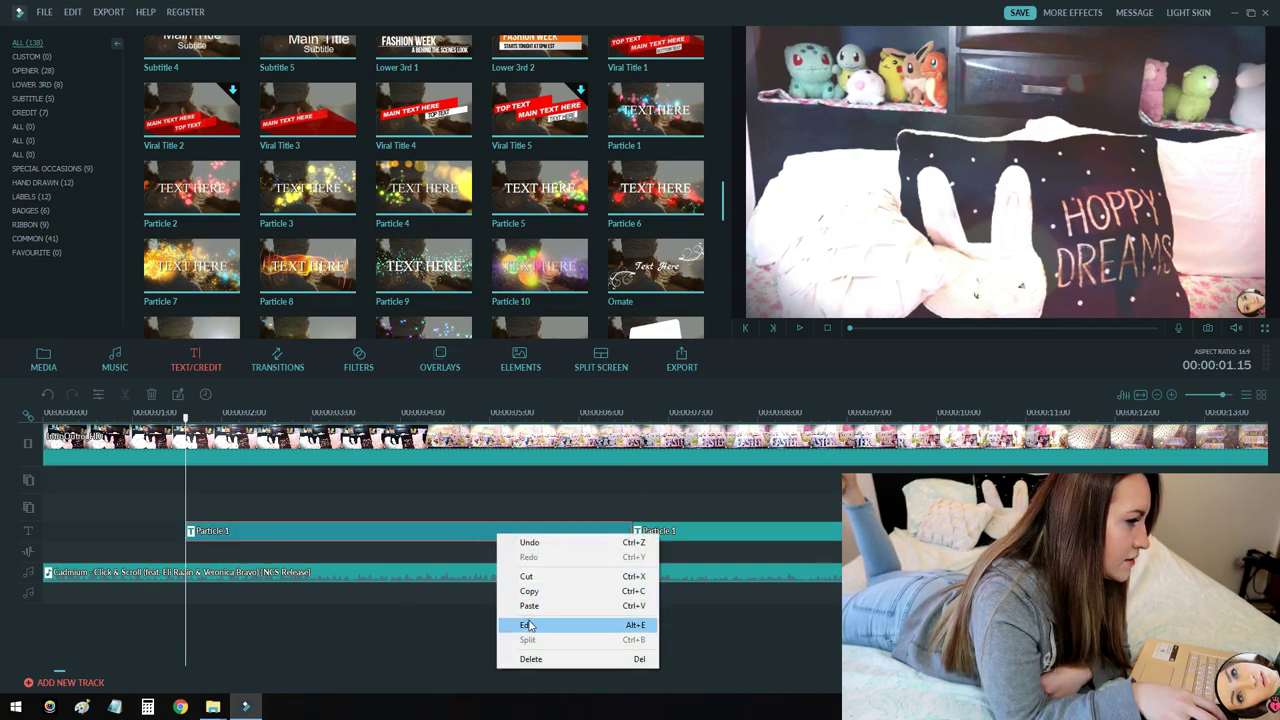
left_click(528, 625)
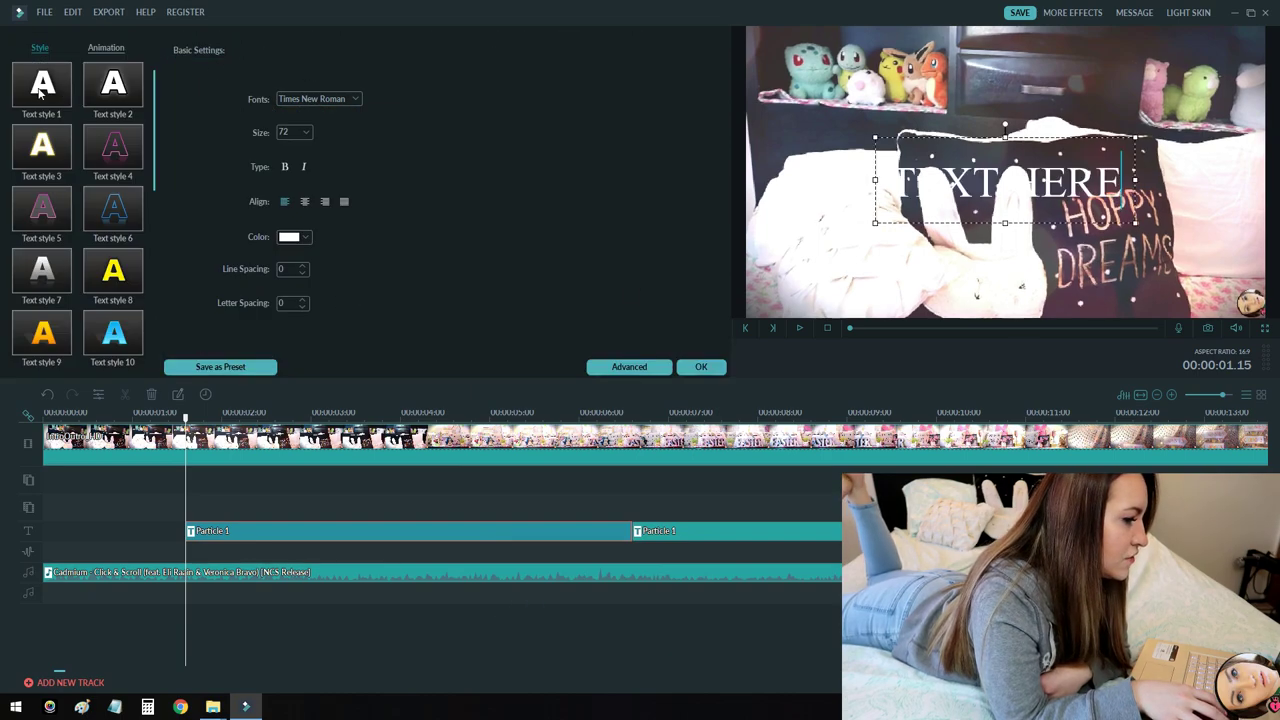
Step: Give the TEXT HERE title Text style 9 with black text colour
left_click(113, 88)
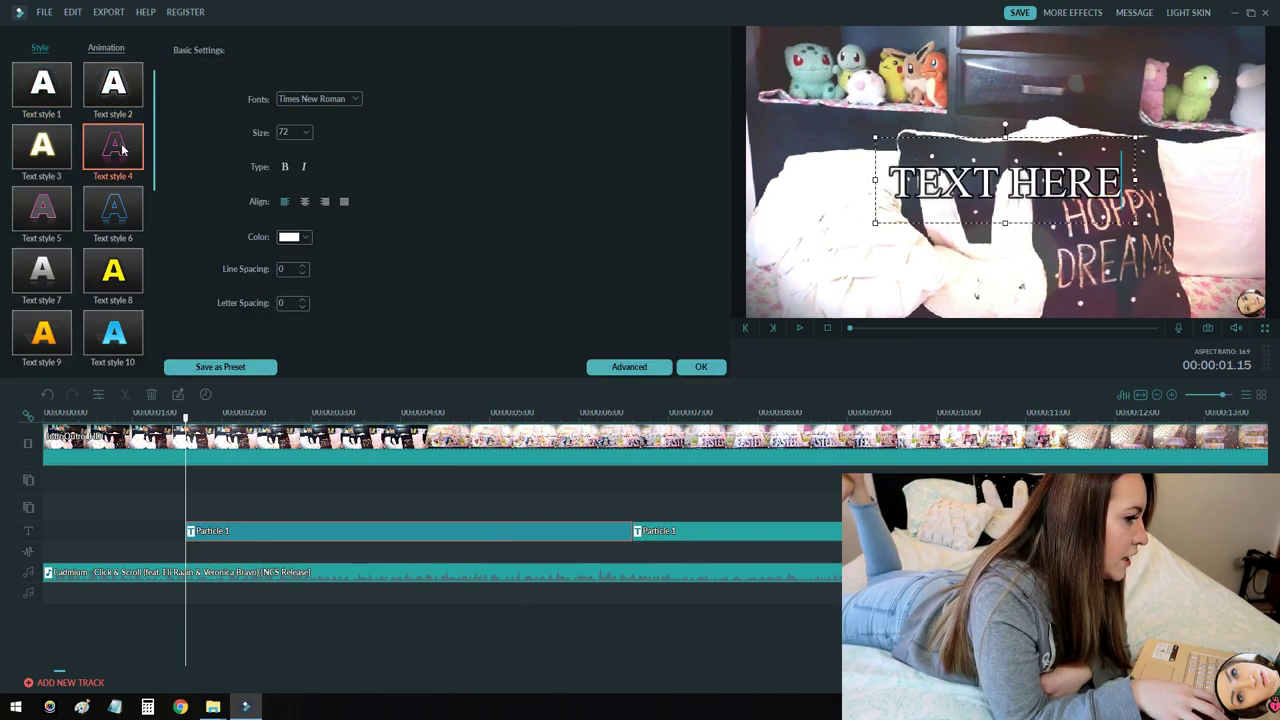
left_click(122, 148)
left_click(42, 146)
left_click(42, 207)
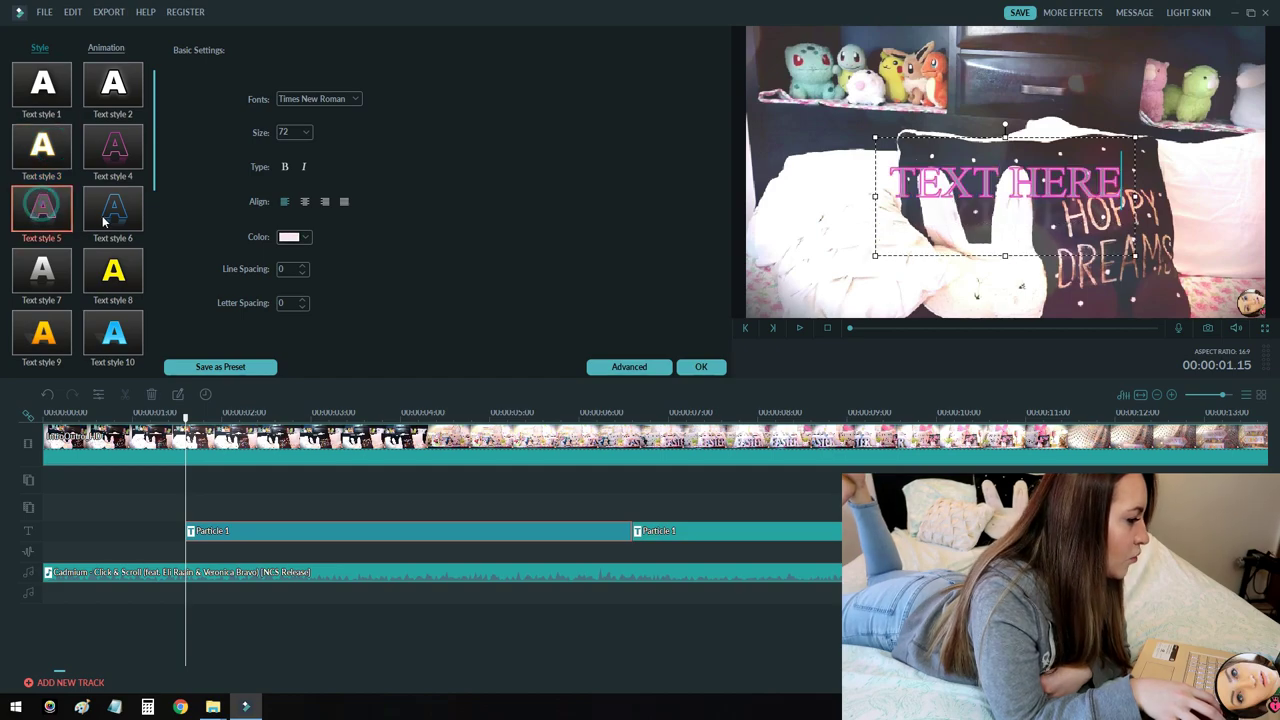
left_click(104, 218)
left_click(110, 272)
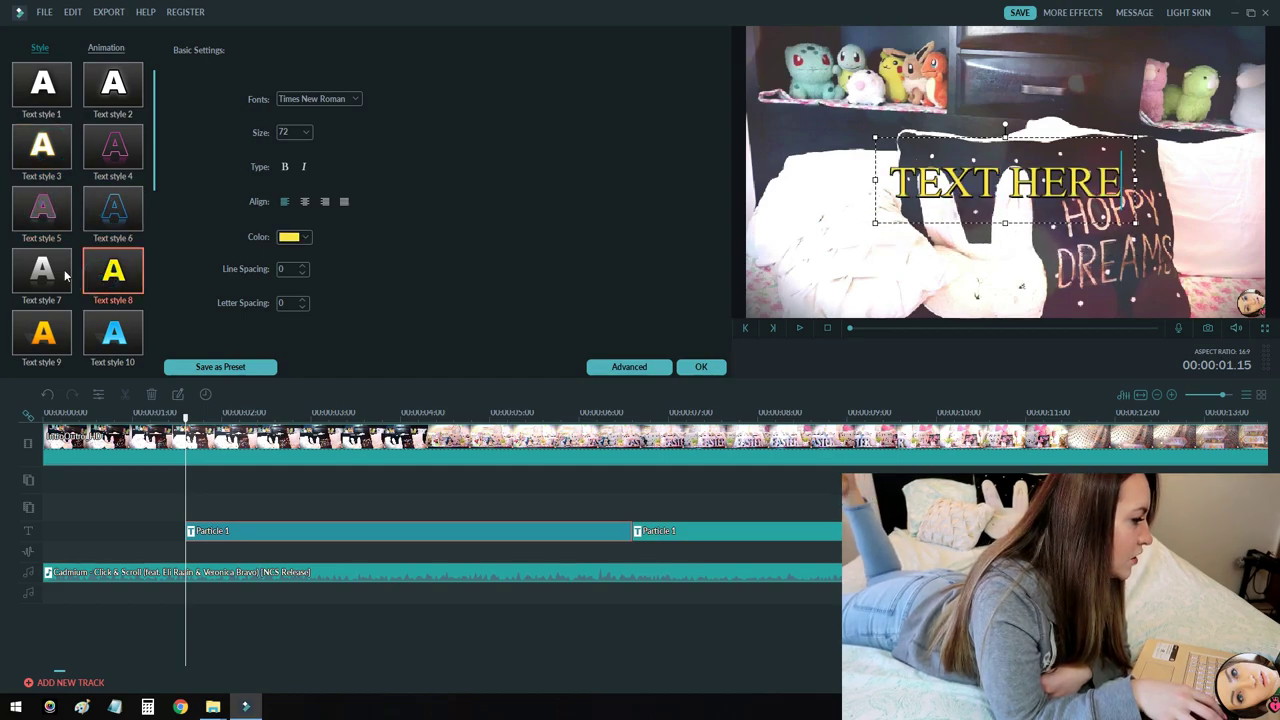
left_click(306, 237)
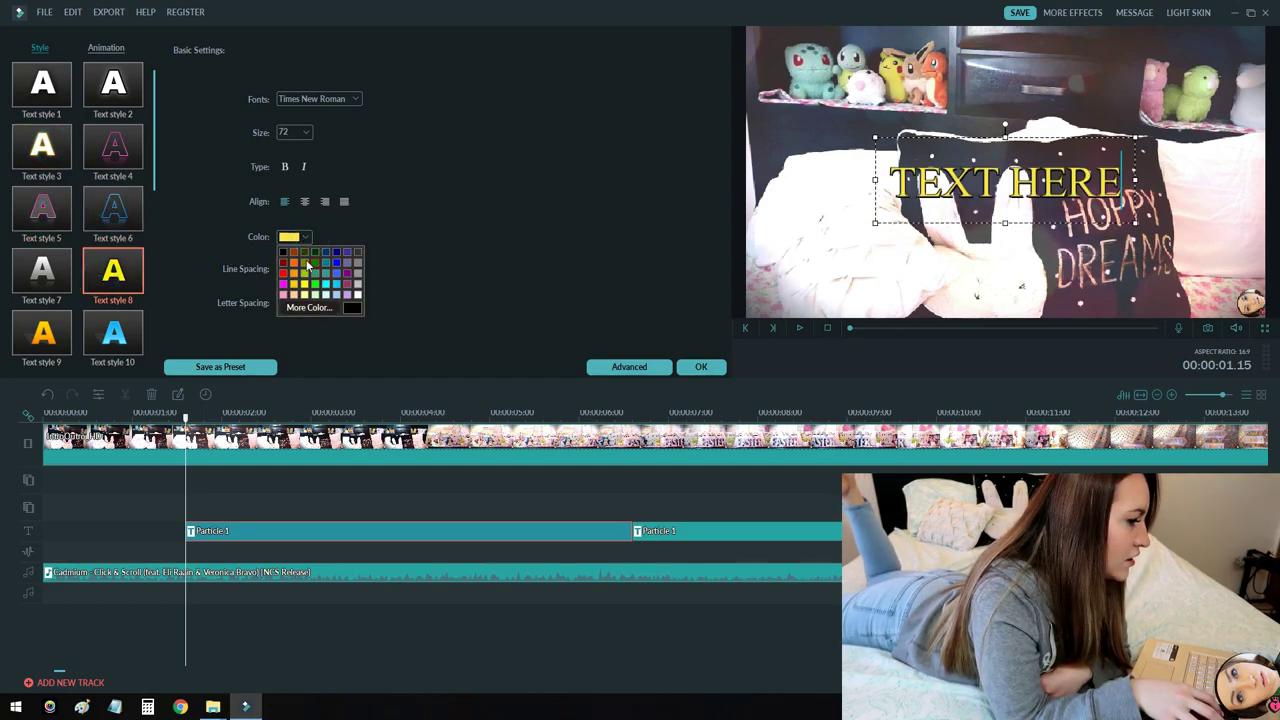
left_click(283, 286)
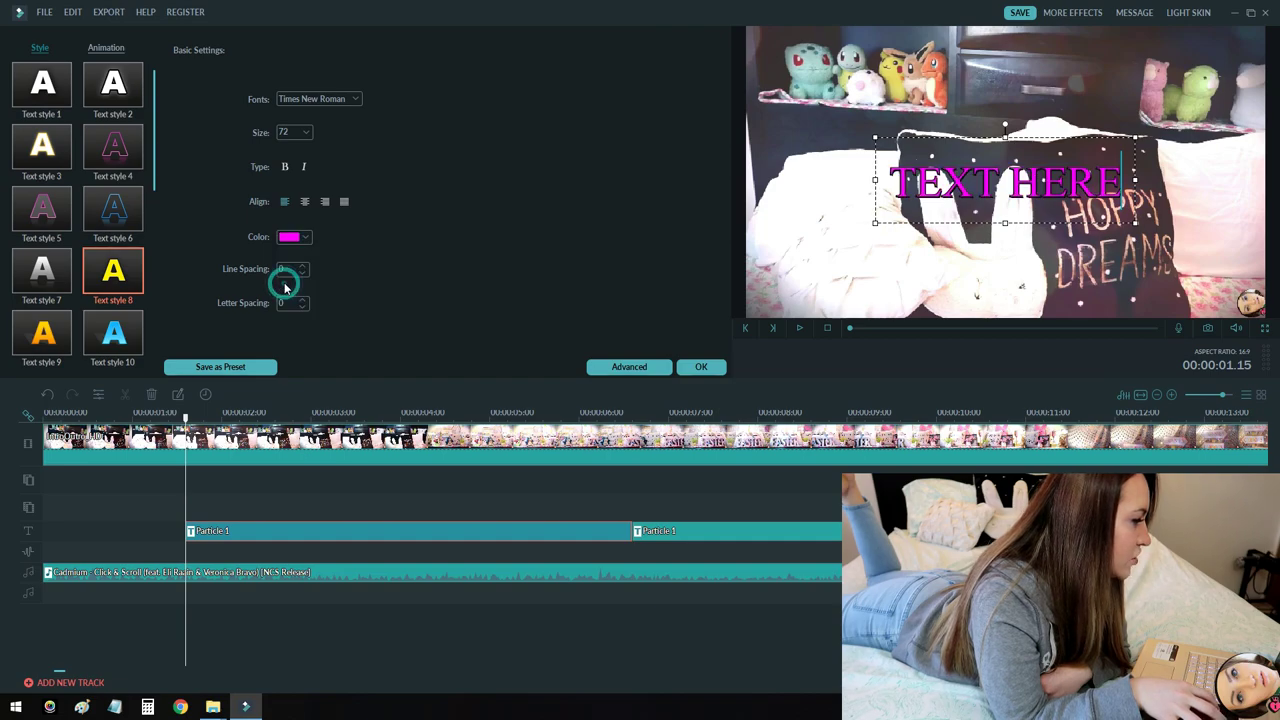
left_click(110, 326)
left_click(42, 332)
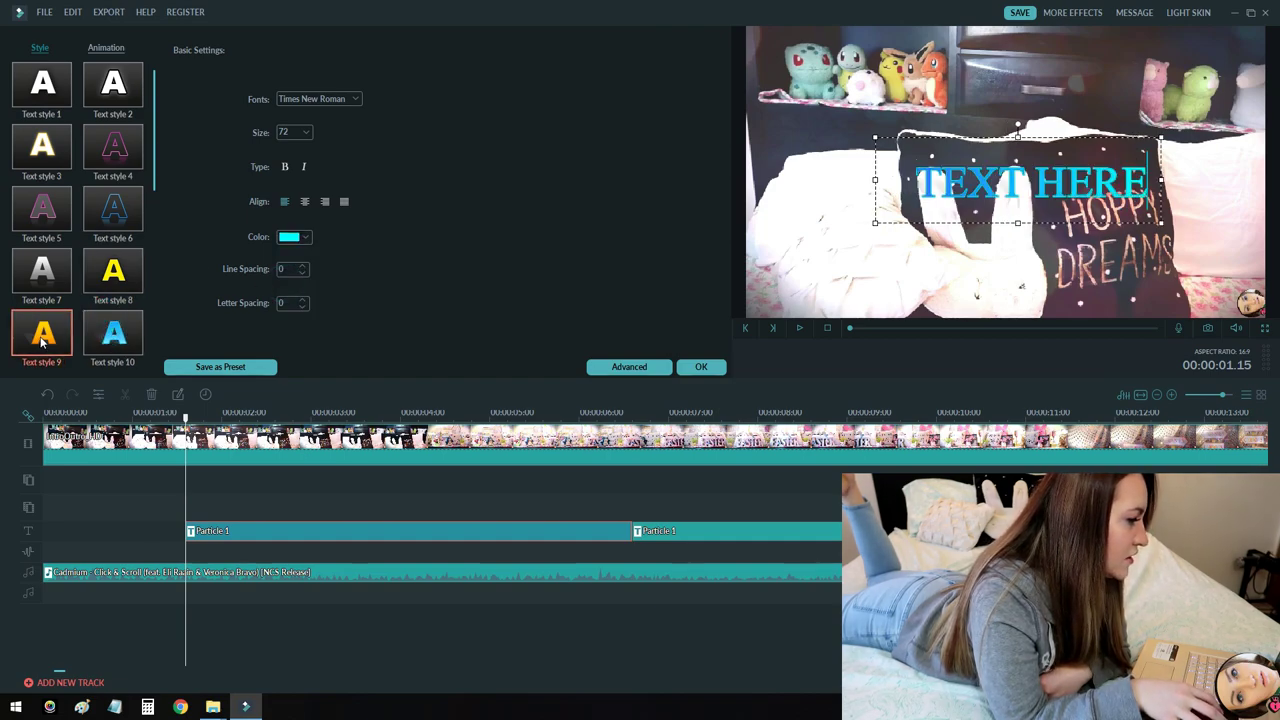
left_click(307, 238)
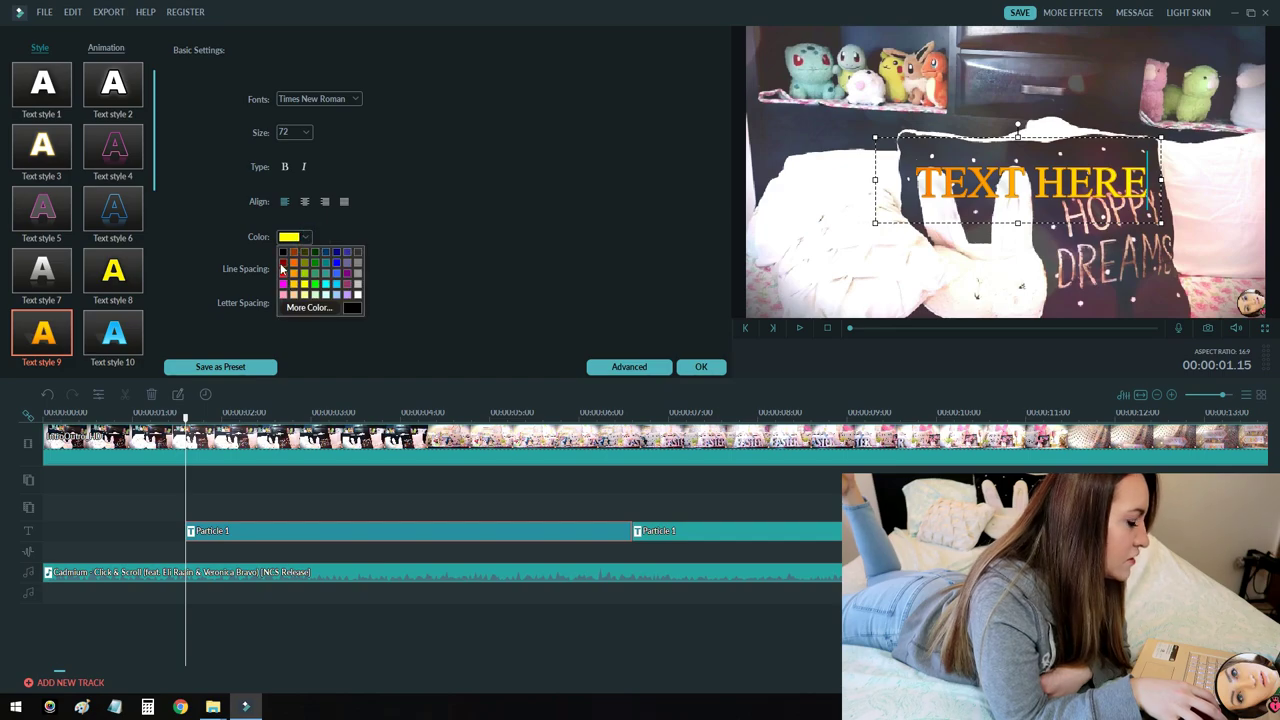
left_click(283, 252)
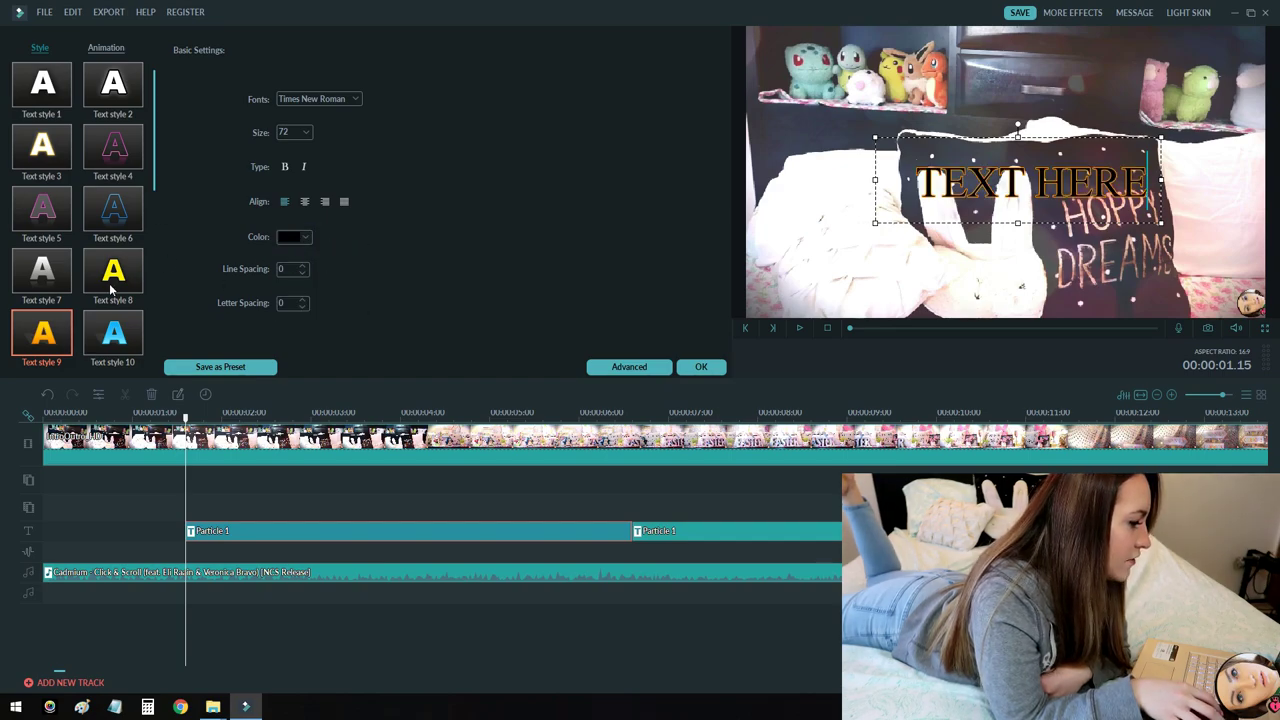
Step: In the advanced editor, try gradient and image fills, a teal fill effect, and fill blur 11
left_click(625, 366)
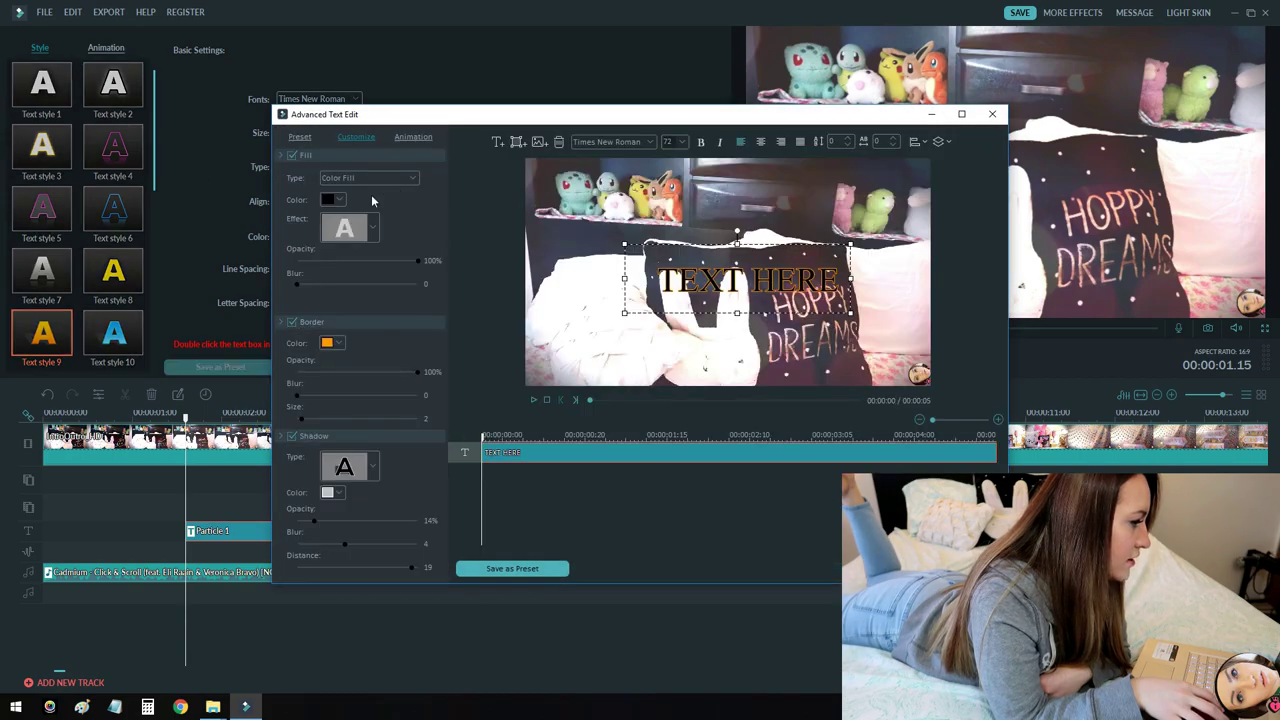
left_click(405, 180)
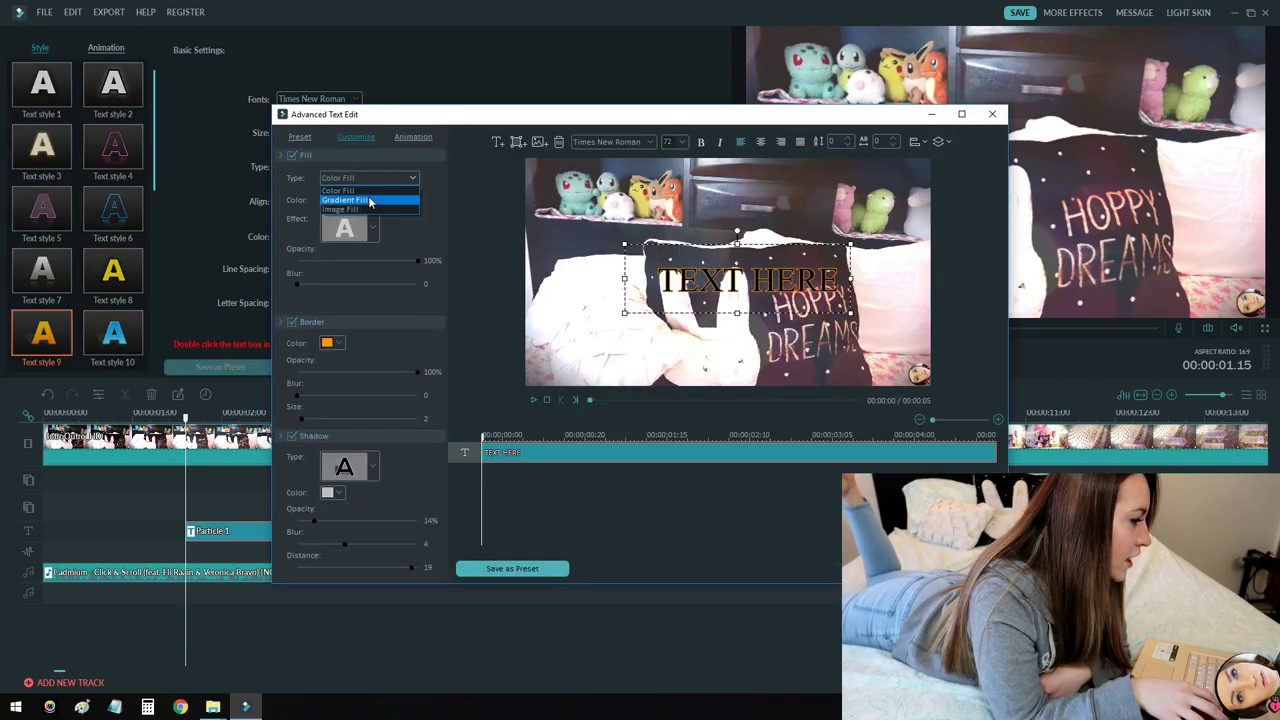
left_click(365, 195)
left_click(360, 178)
left_click(350, 205)
left_click(367, 227)
left_click(350, 298)
left_click(373, 227)
left_click(345, 230)
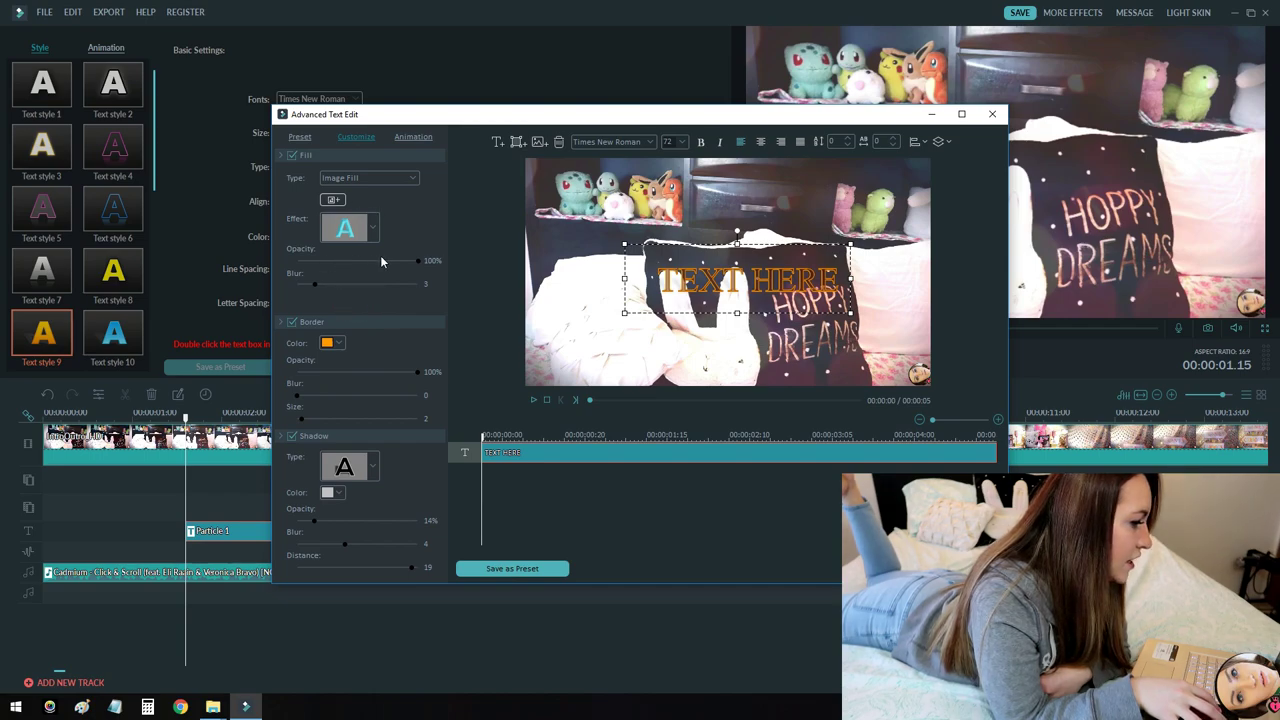
left_click_drag(410, 258, 457, 251)
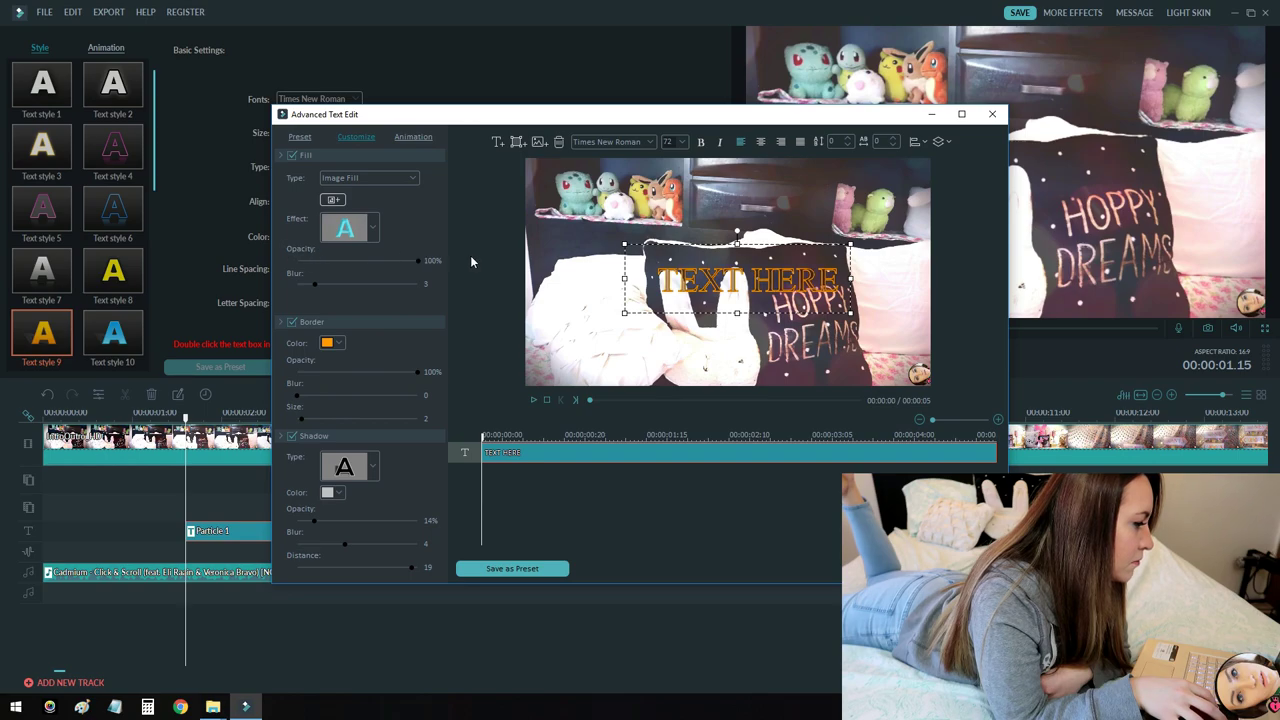
left_click_drag(323, 288, 363, 285)
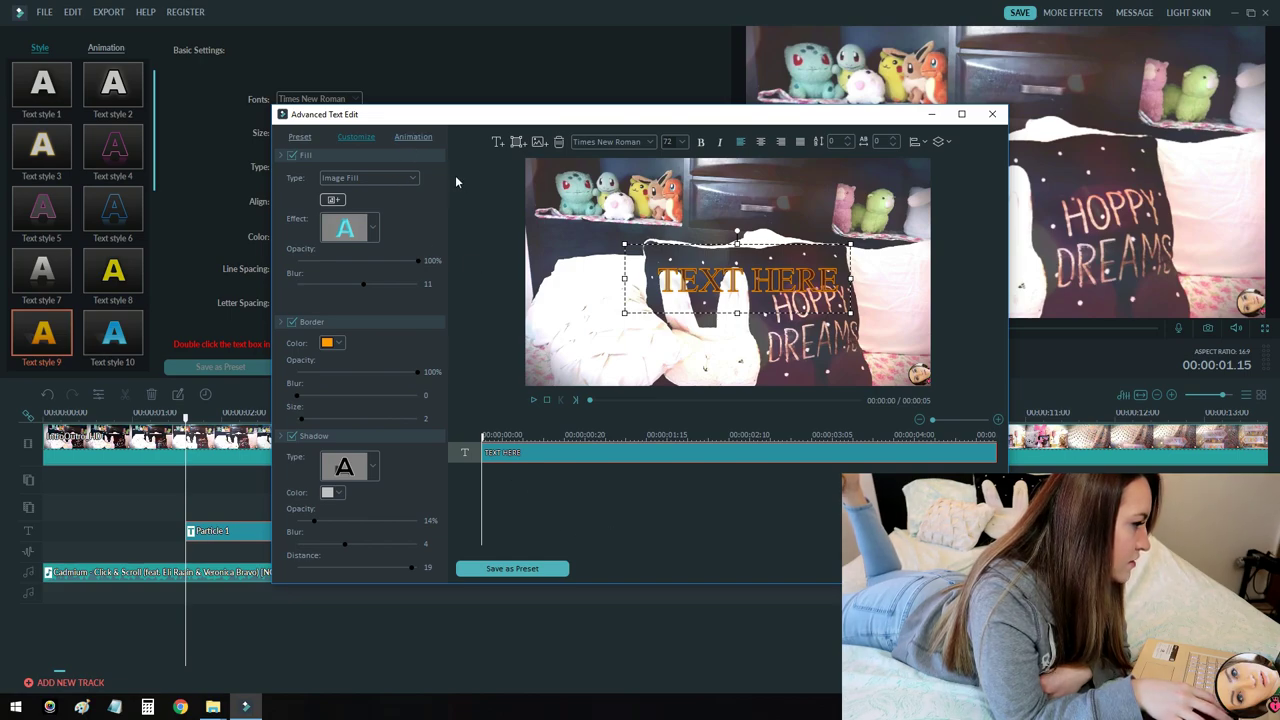
Step: Try fade and fly-in animation presets on the title
left_click(415, 137)
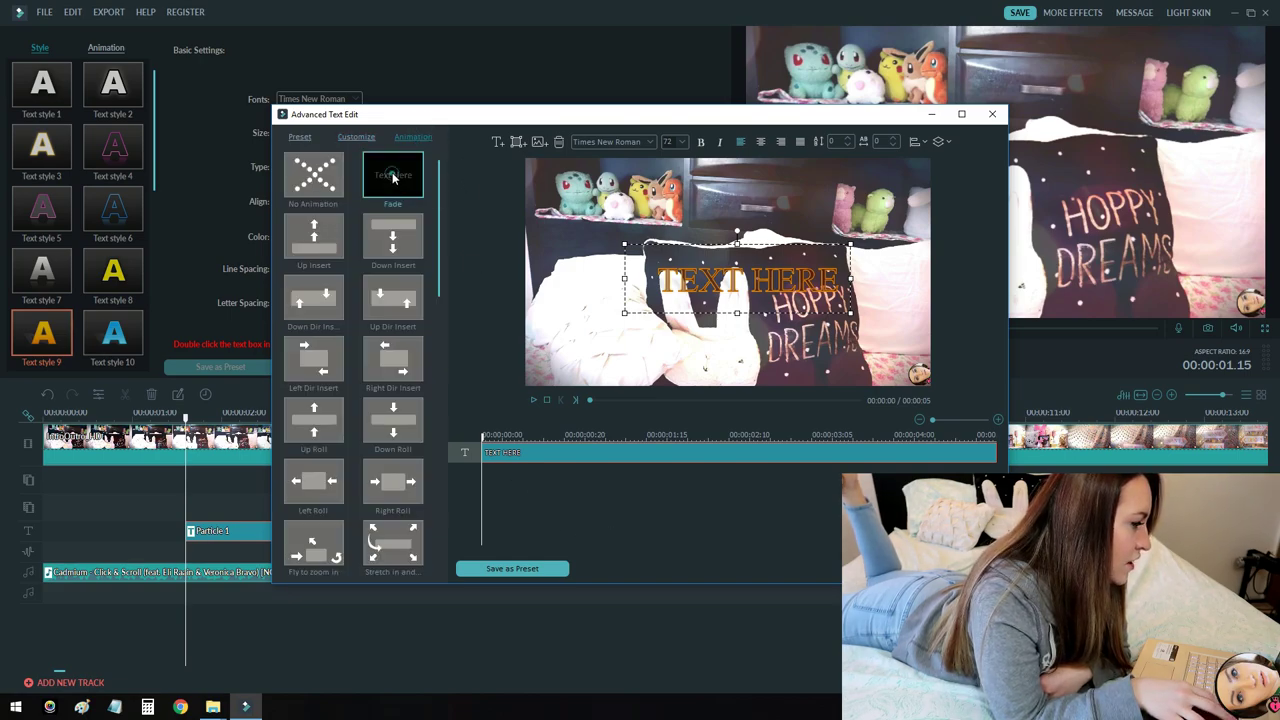
left_click(393, 174)
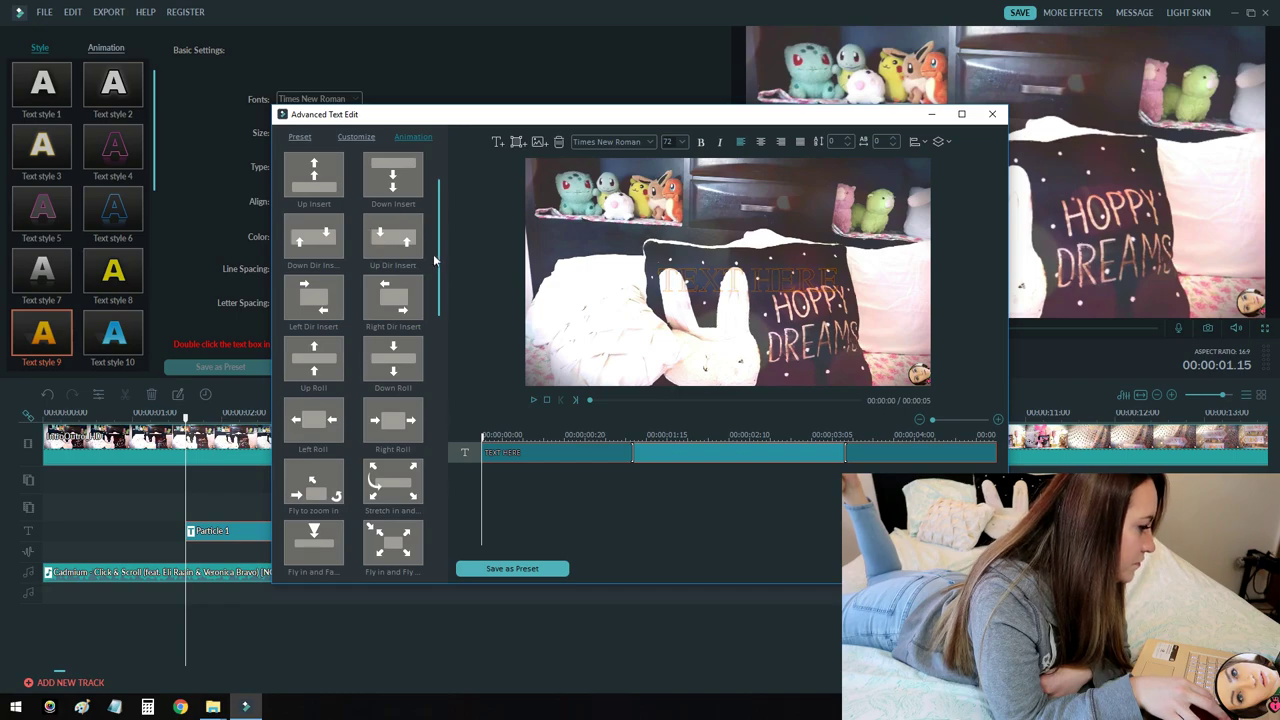
scroll(387, 286, "down", 2)
scroll(365, 400, "down", 1)
left_click(399, 428)
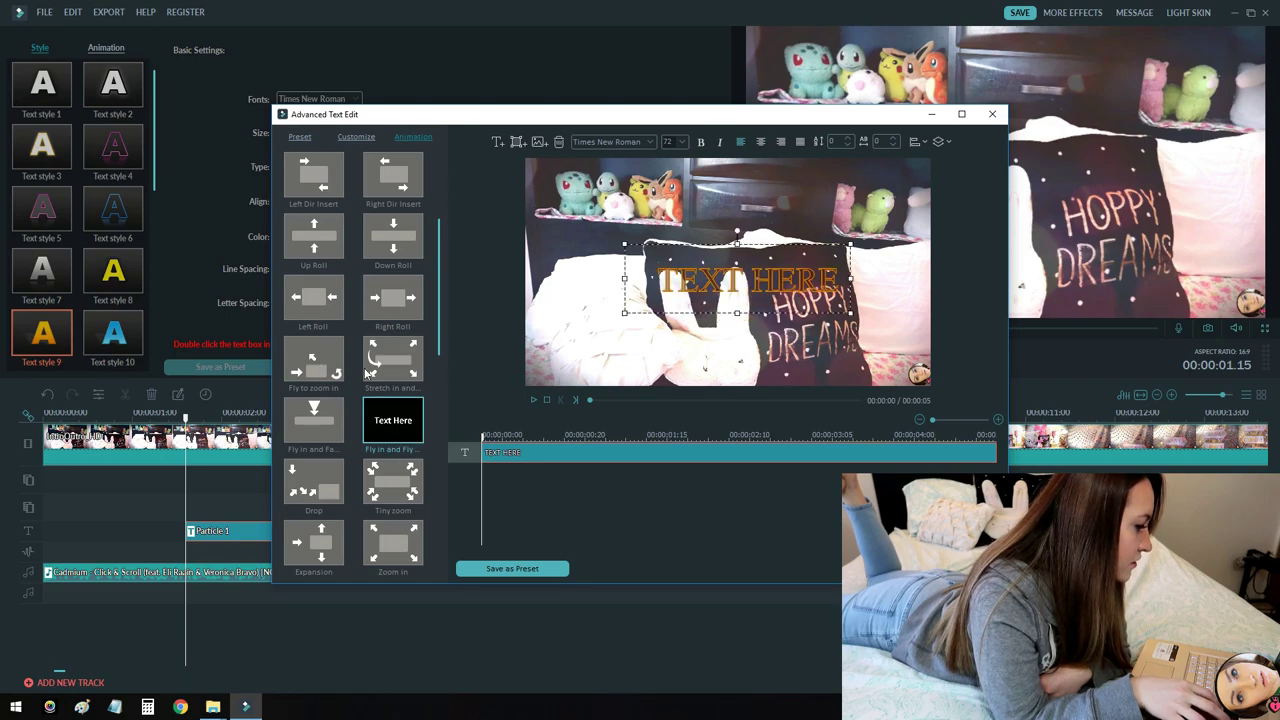
scroll(400, 425, "down", 2)
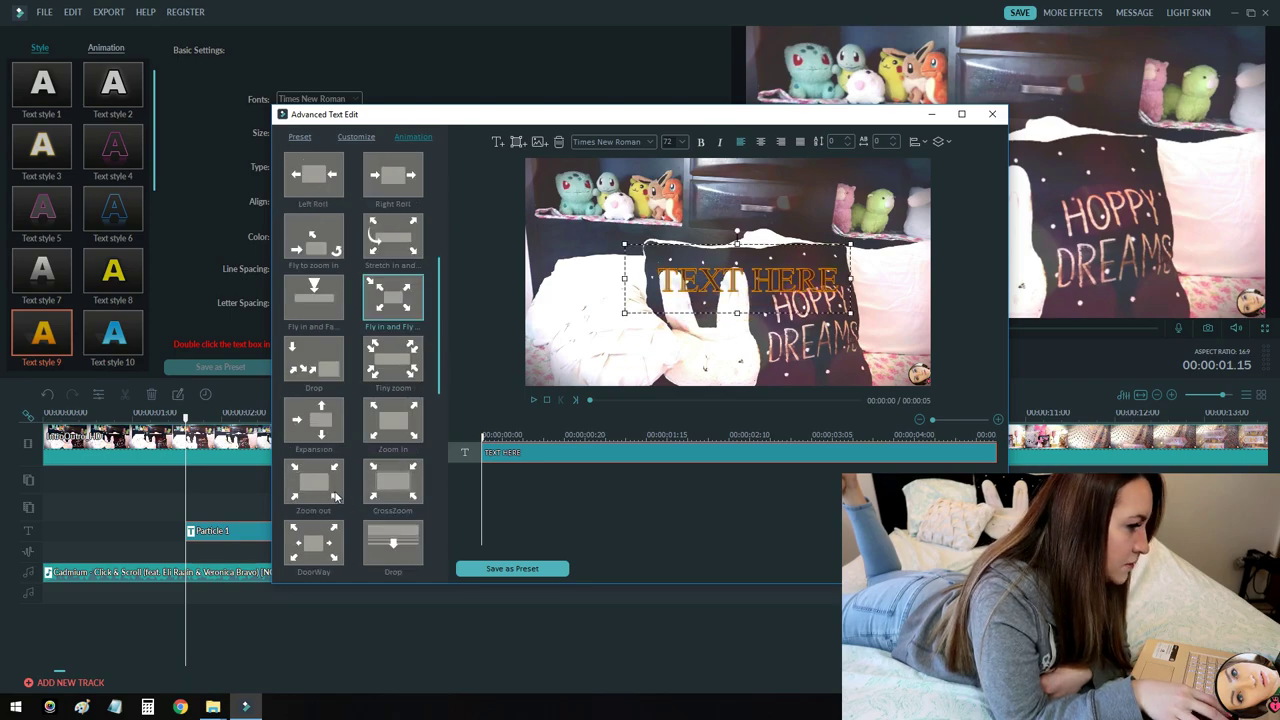
Step: Keep the font size at 72, make the text italic, and exit the advanced editor
left_click(682, 142)
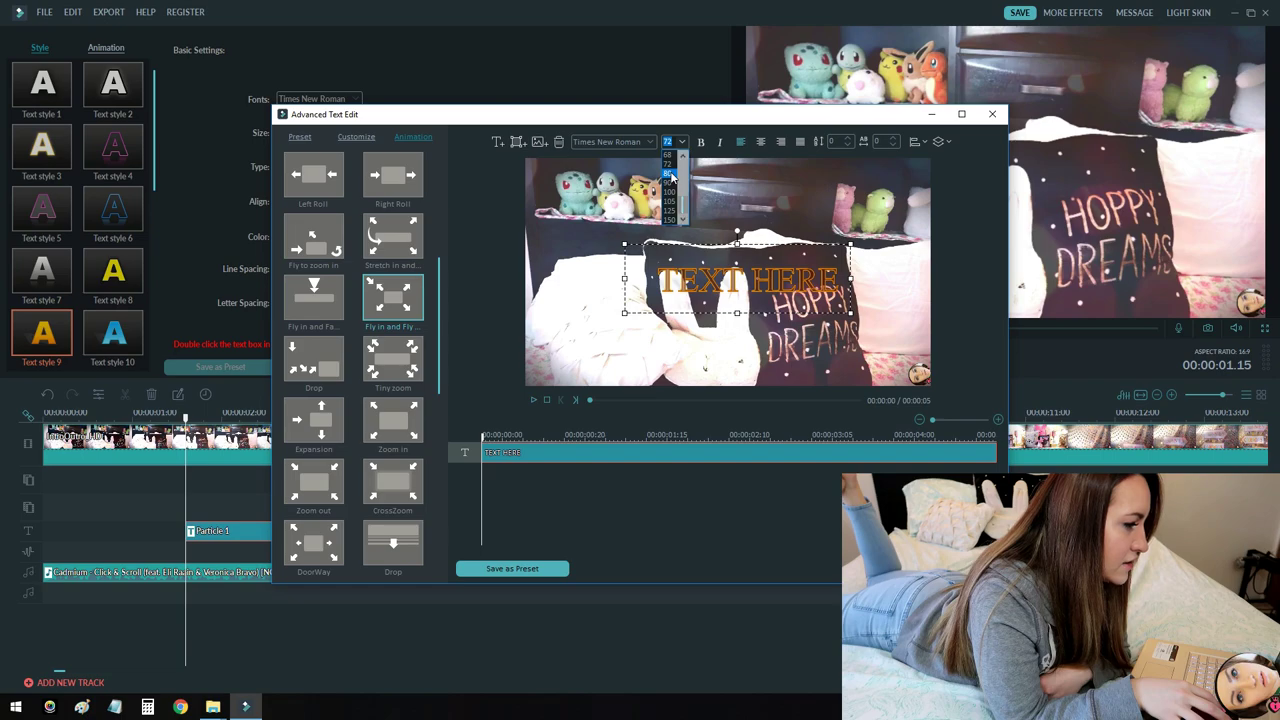
left_click(653, 145)
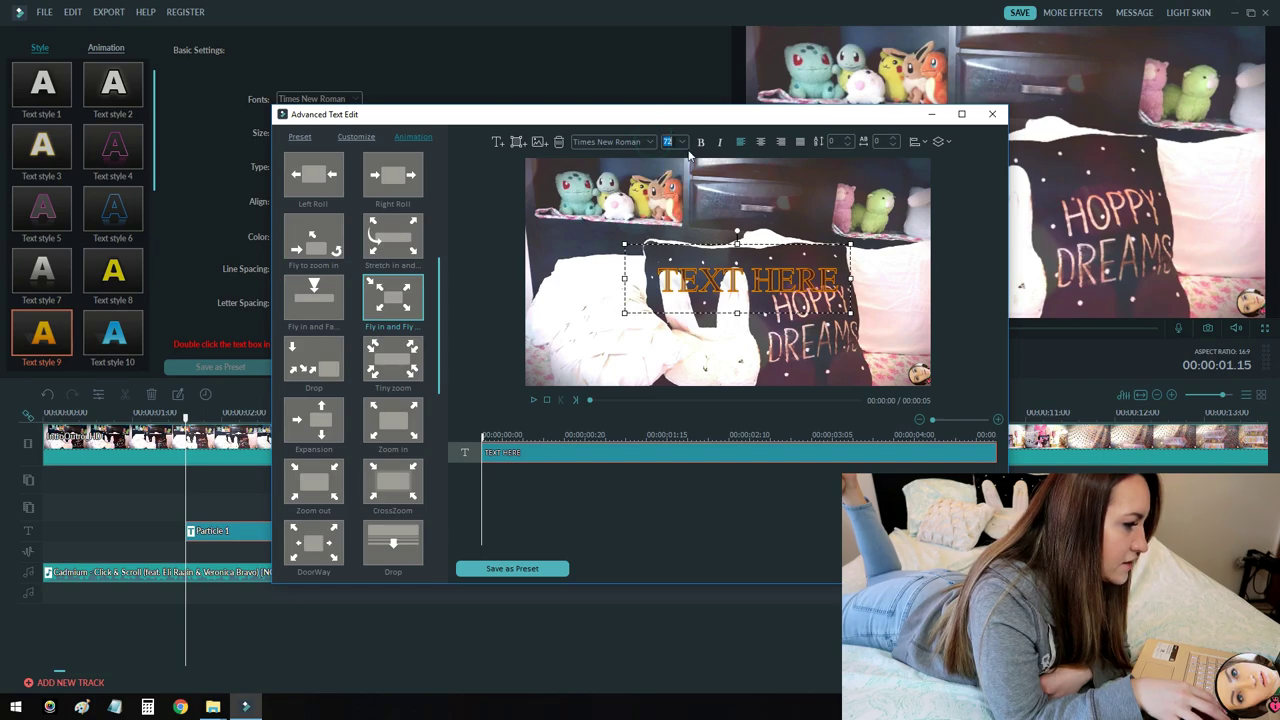
double_click(686, 146)
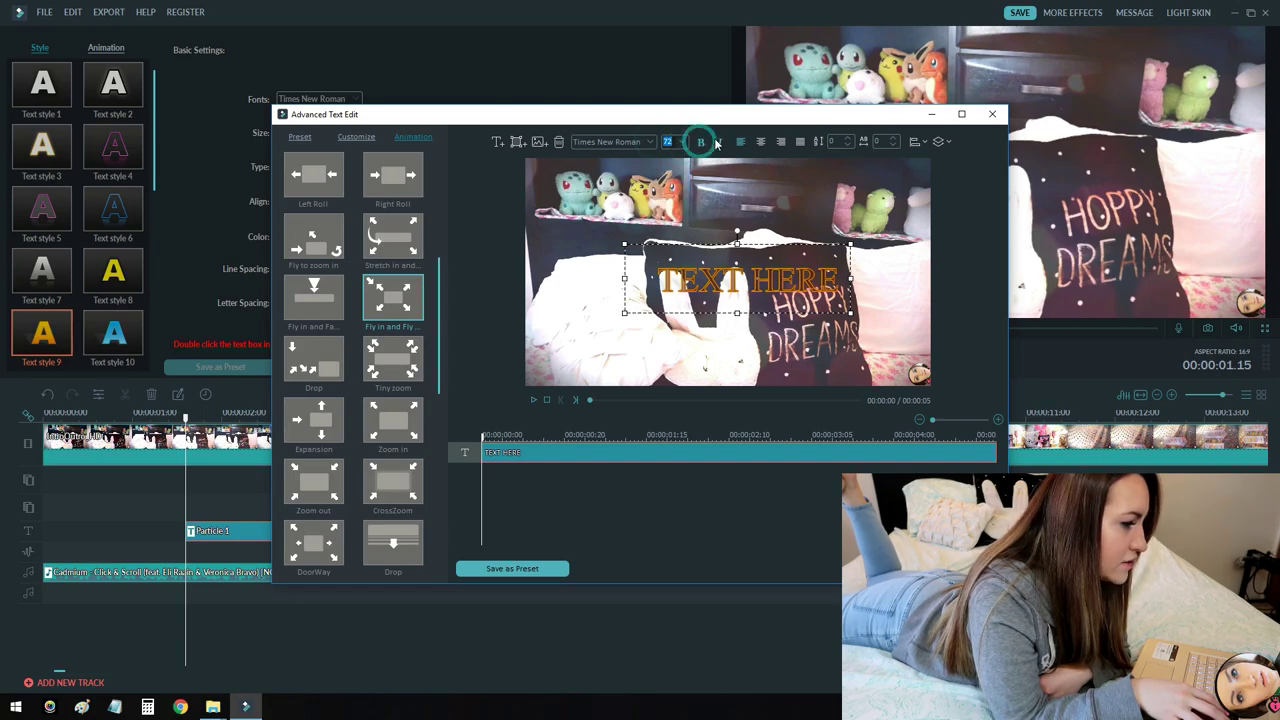
left_click(719, 142)
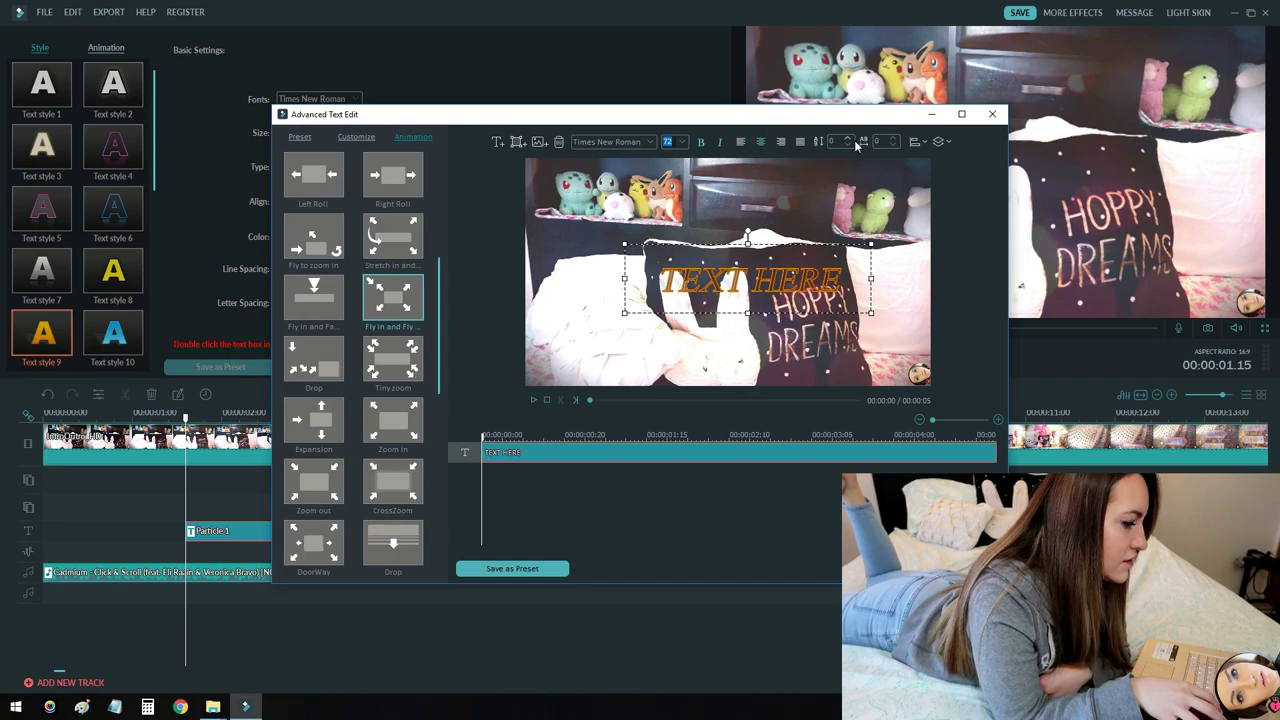
key("Escape")
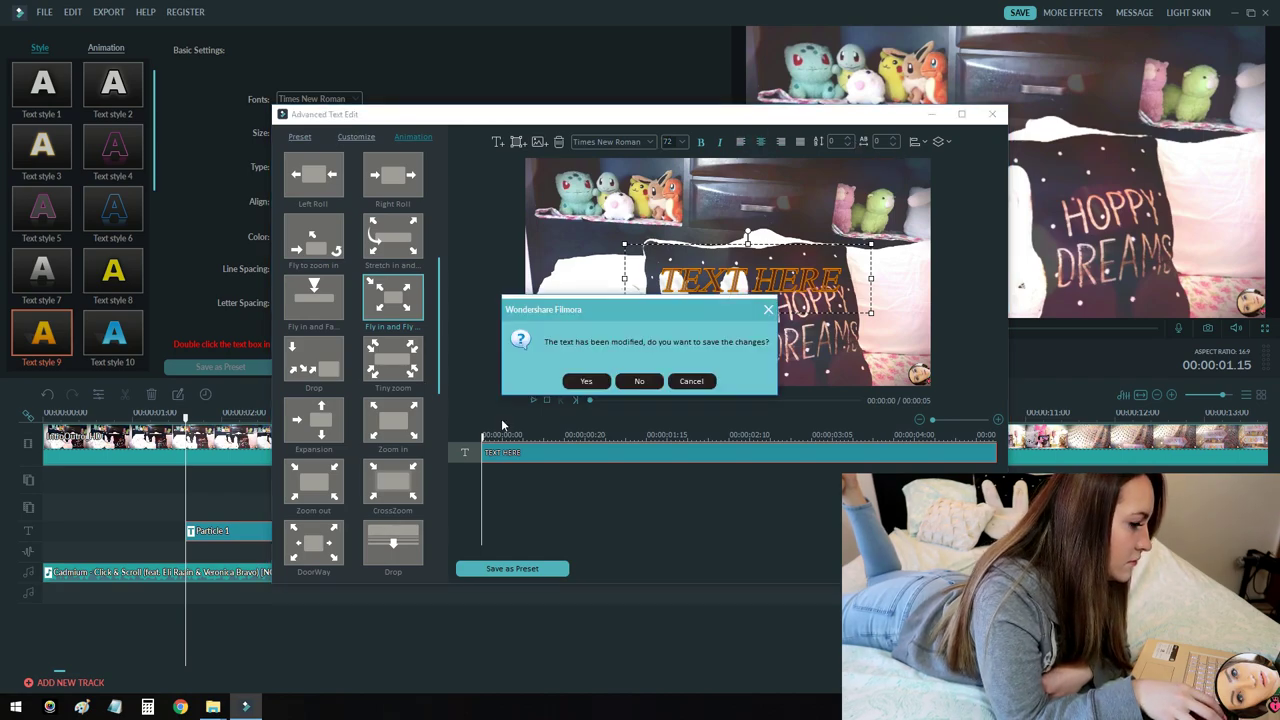
Step: Discard the advanced edits, confirm the title, and reopen the Particle 1 title settings
left_click(639, 381)
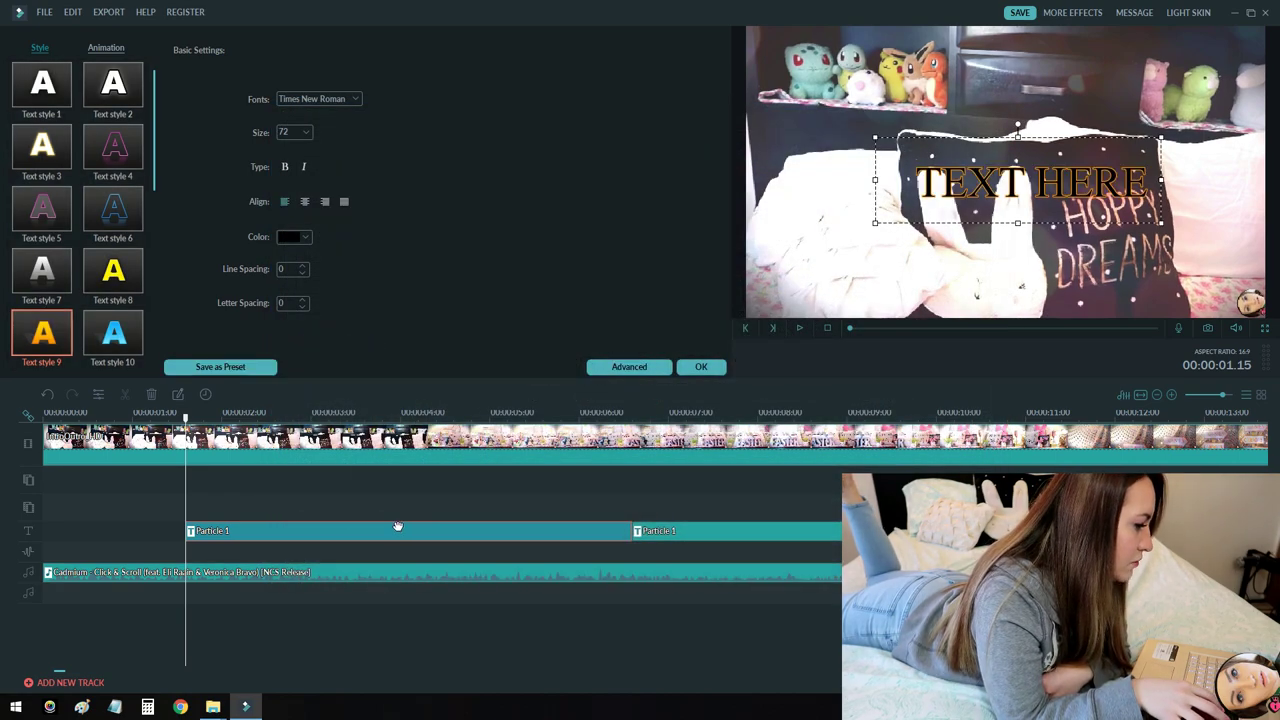
left_click_drag(186, 418, 378, 418)
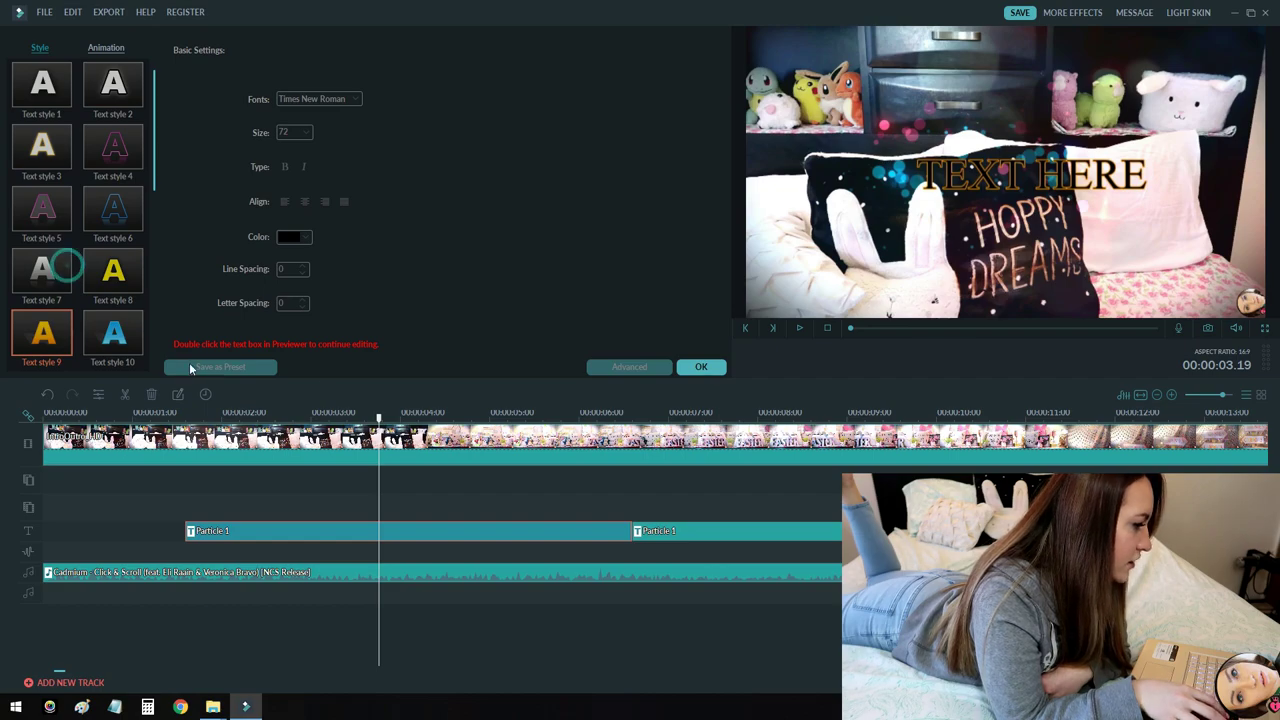
left_click(706, 366)
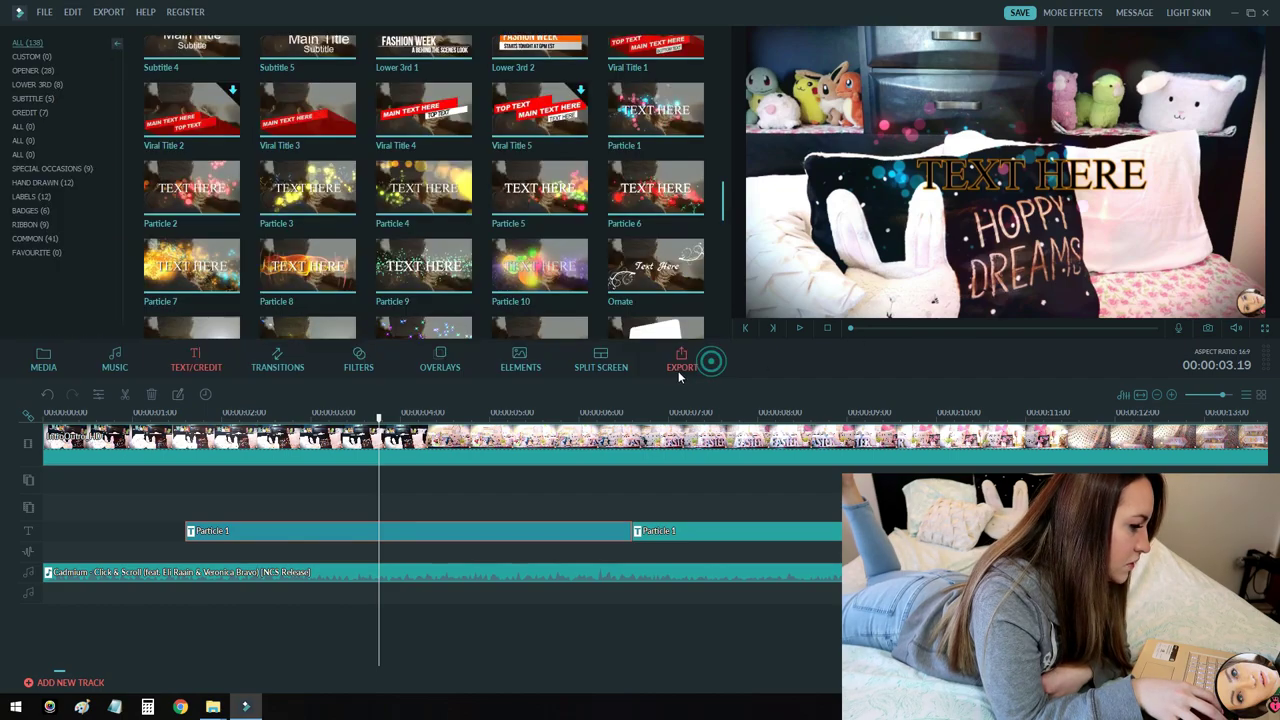
right_click(433, 528)
left_click(466, 619)
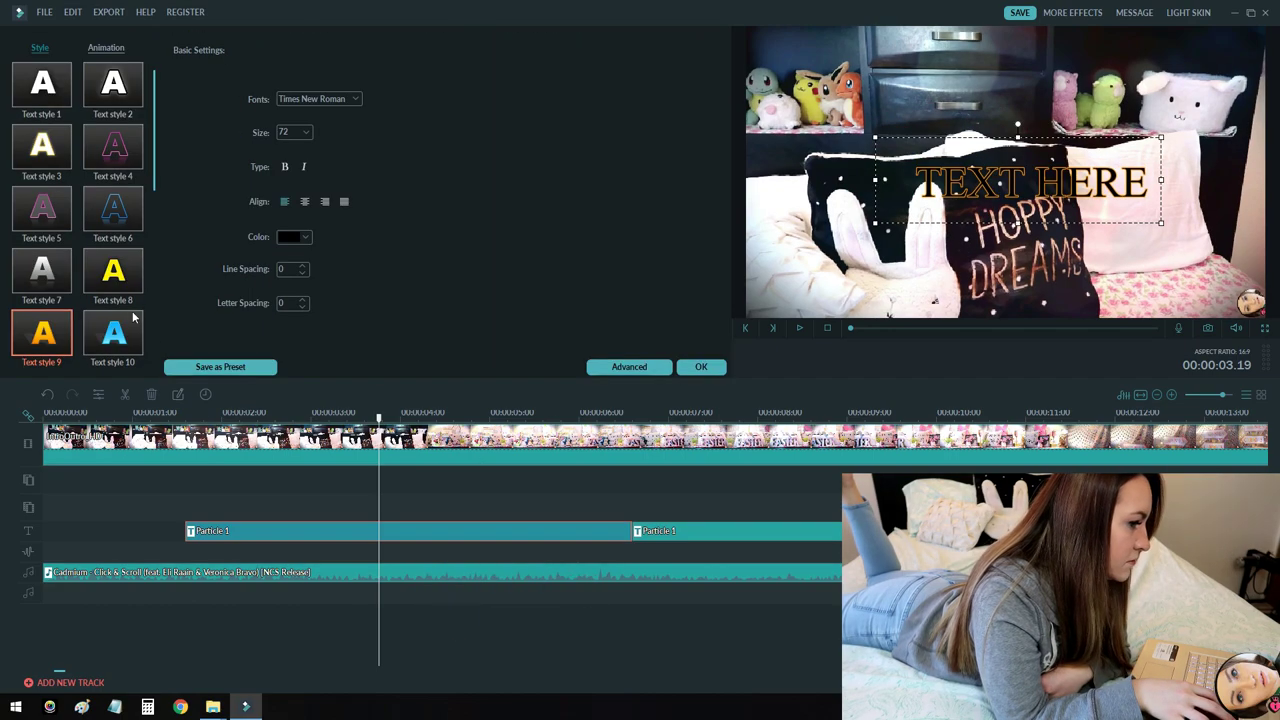
Step: Apply Text style 7 in light grey and enlarge the title box
left_click(58, 267)
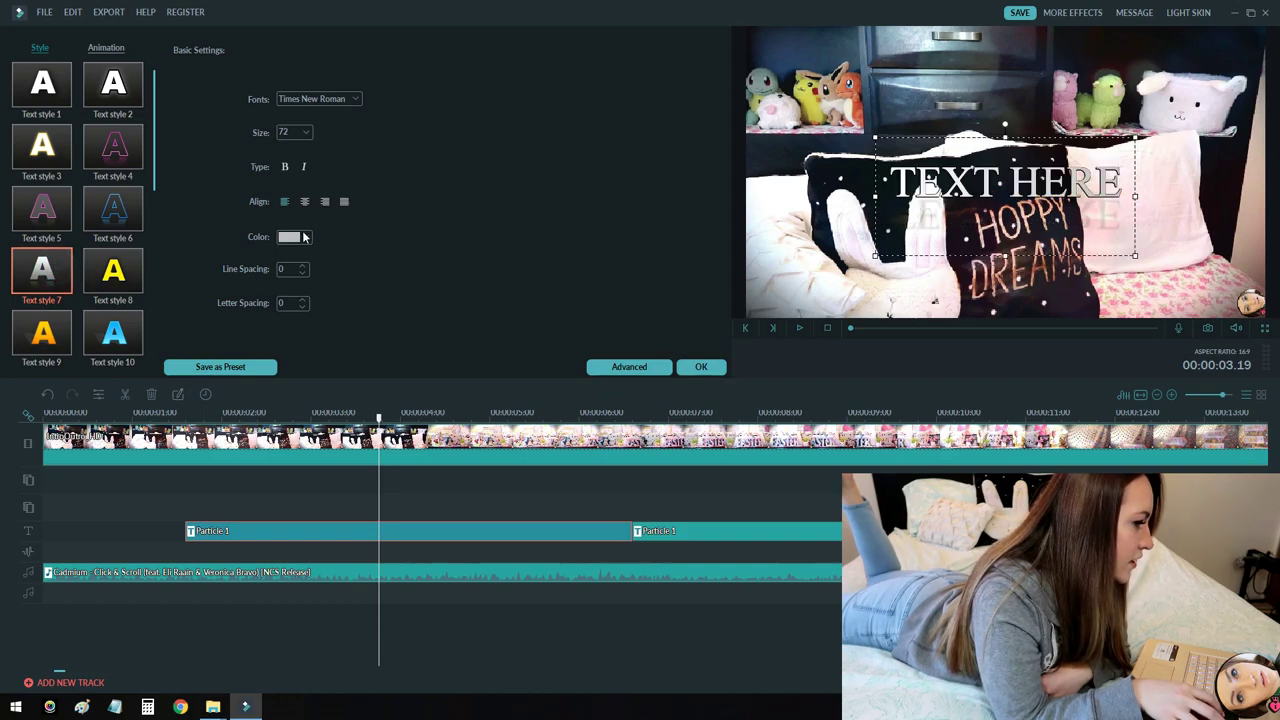
left_click(305, 237)
left_click(357, 296)
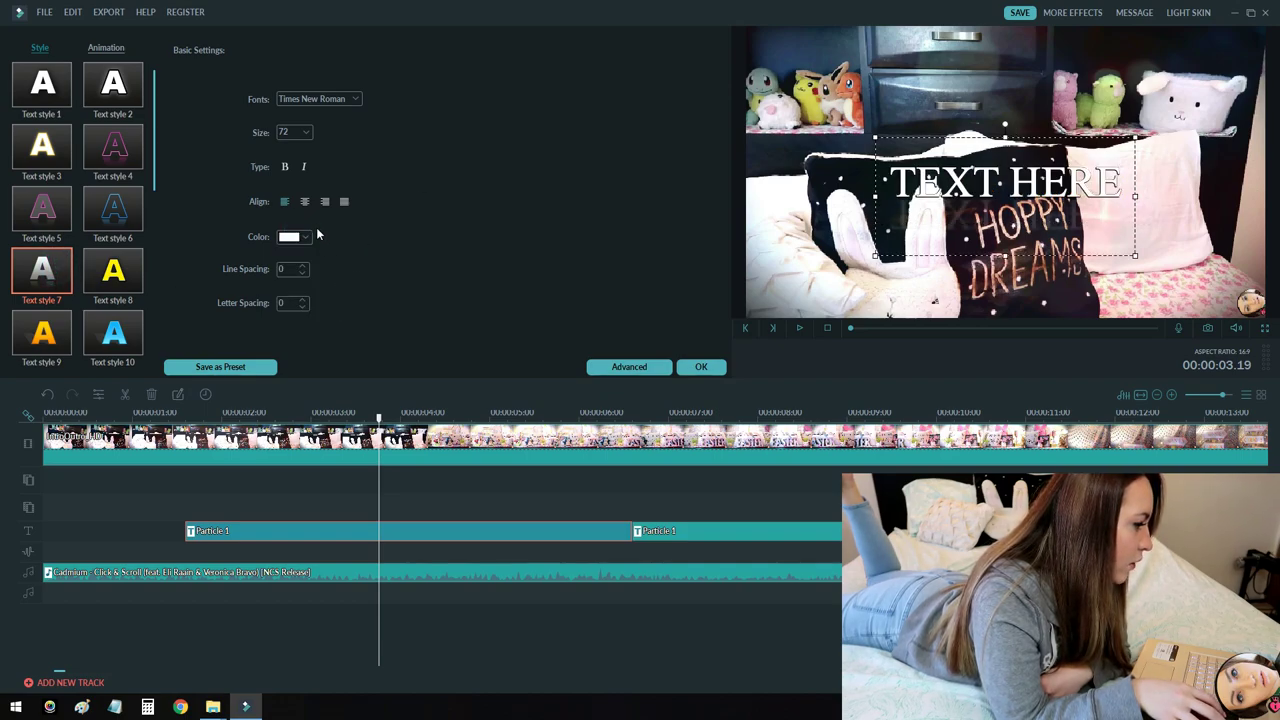
left_click(306, 237)
left_click(358, 295)
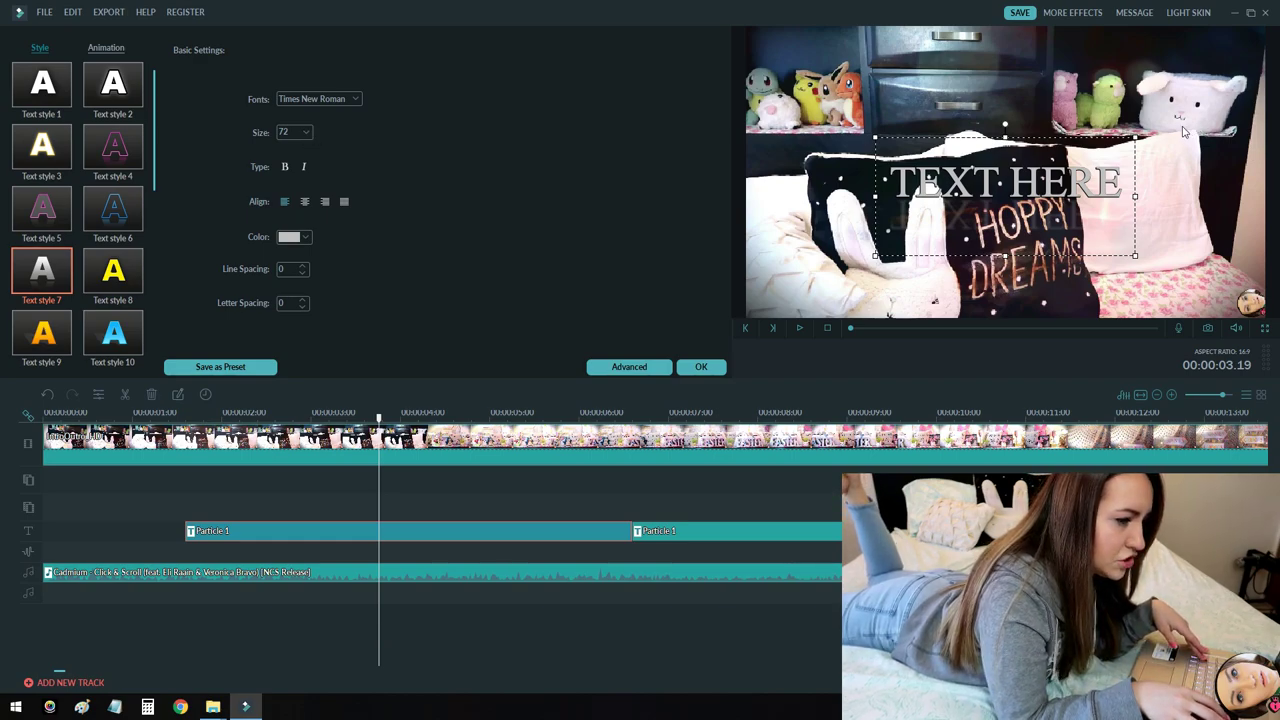
left_click_drag(1135, 137, 1104, 91)
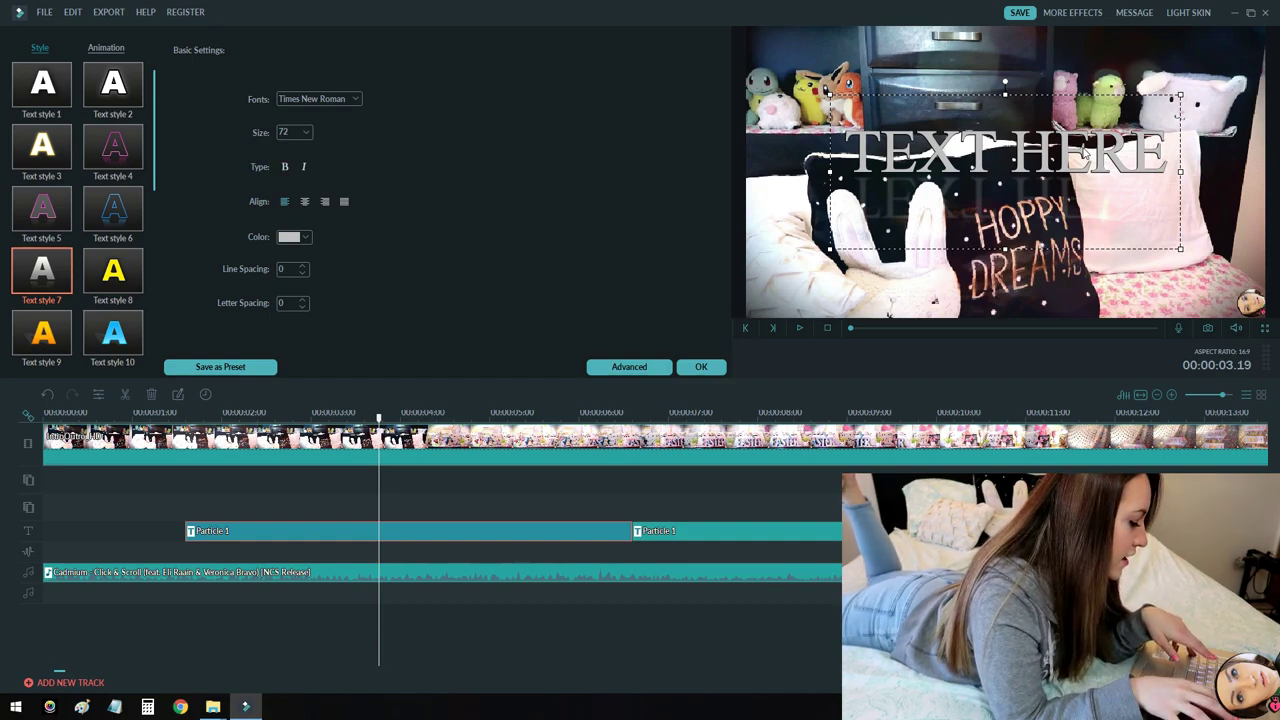
Step: Replace the TEXT HERE wording with 'Hey babes!!'
left_click(1083, 152)
key("ctrl+a")
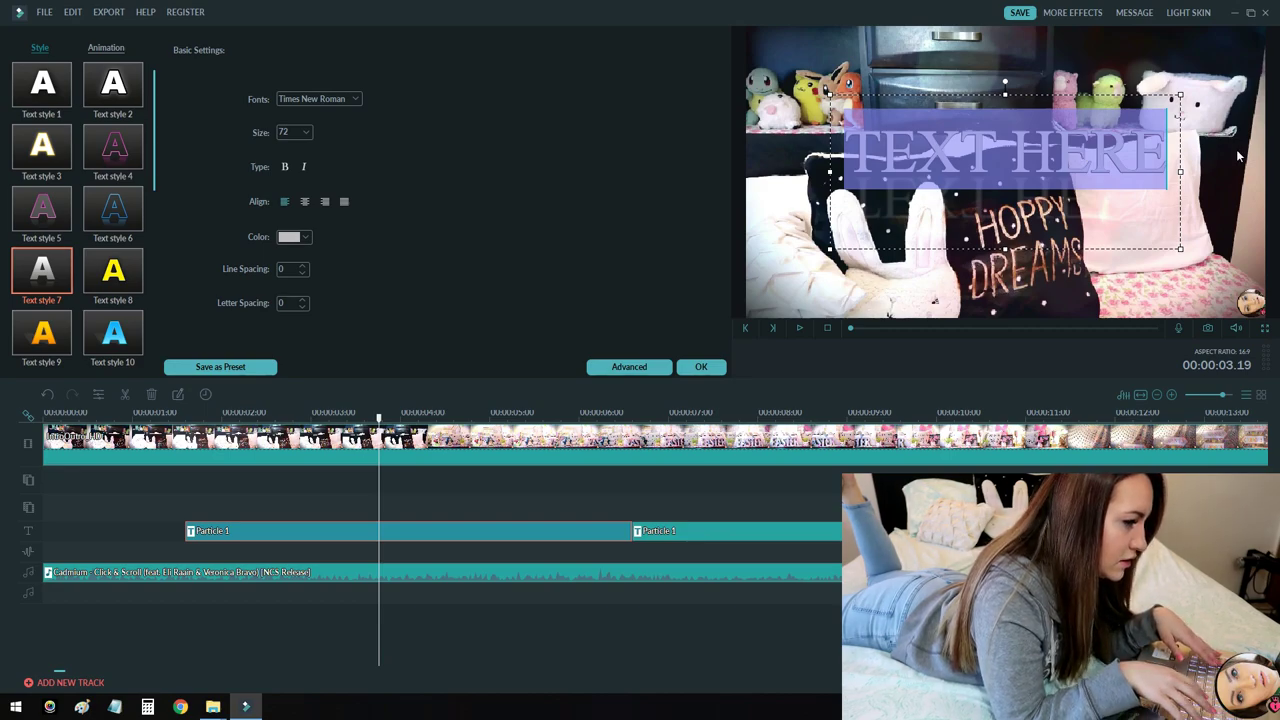
key("BackSpace")
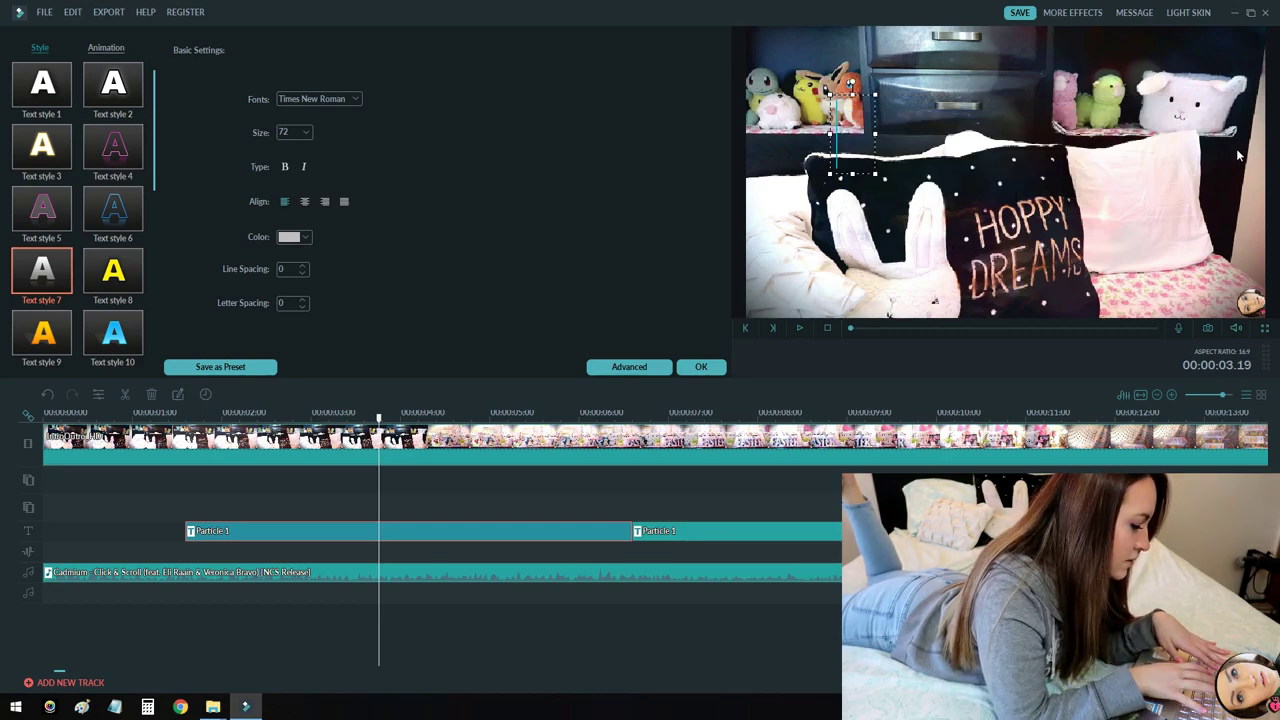
type("Hey")
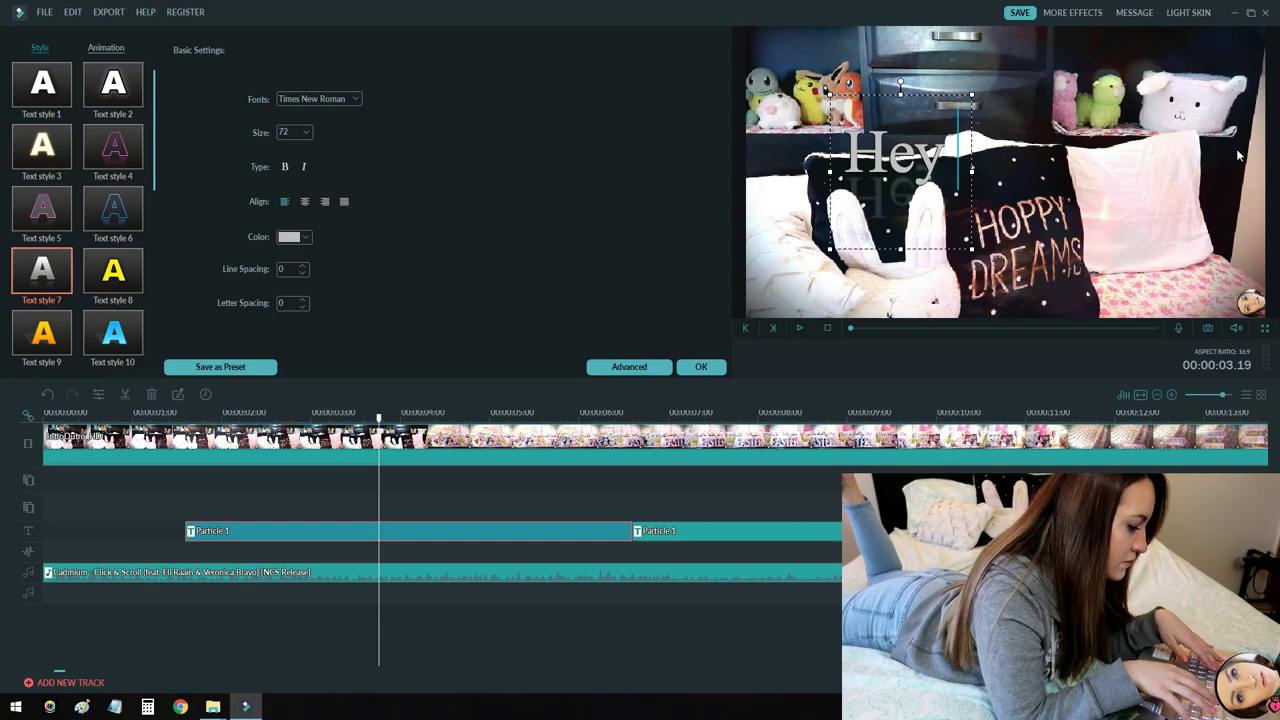
type(" babes!!")
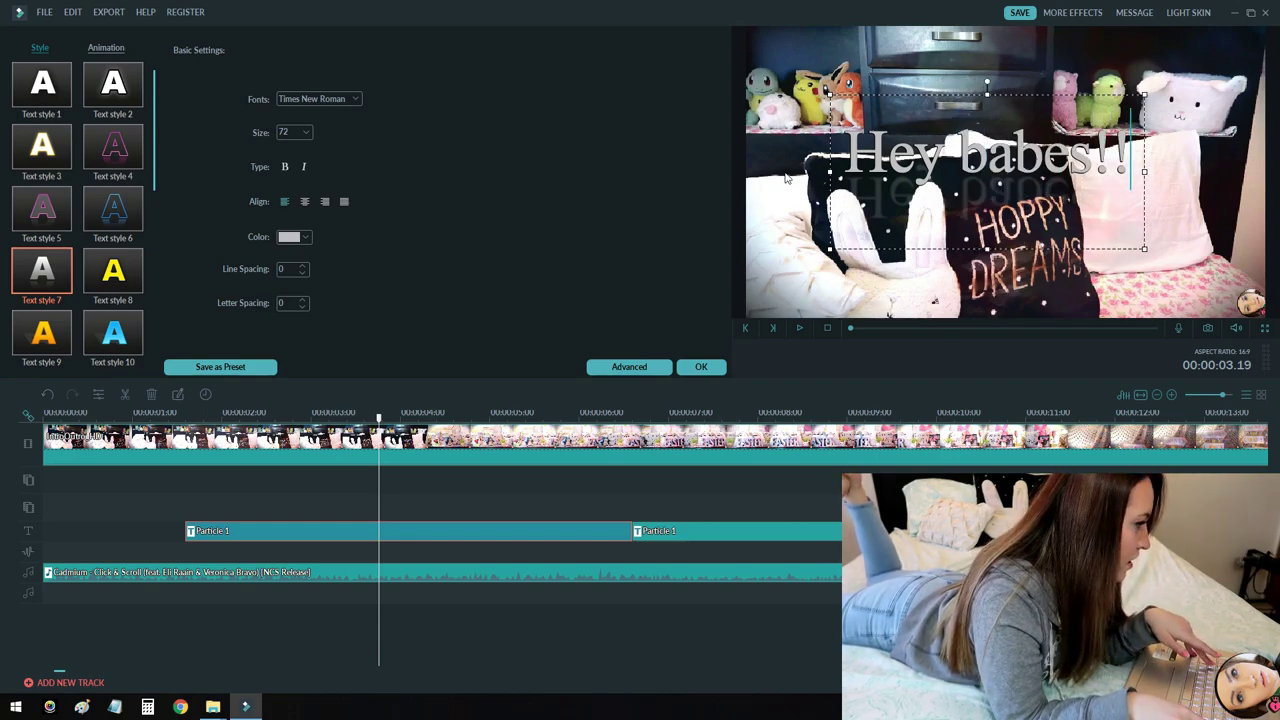
key("ctrl+a")
Step: Set the font to Palatino Linotype, then enlarge the title and nudge it down-left
left_click(356, 99)
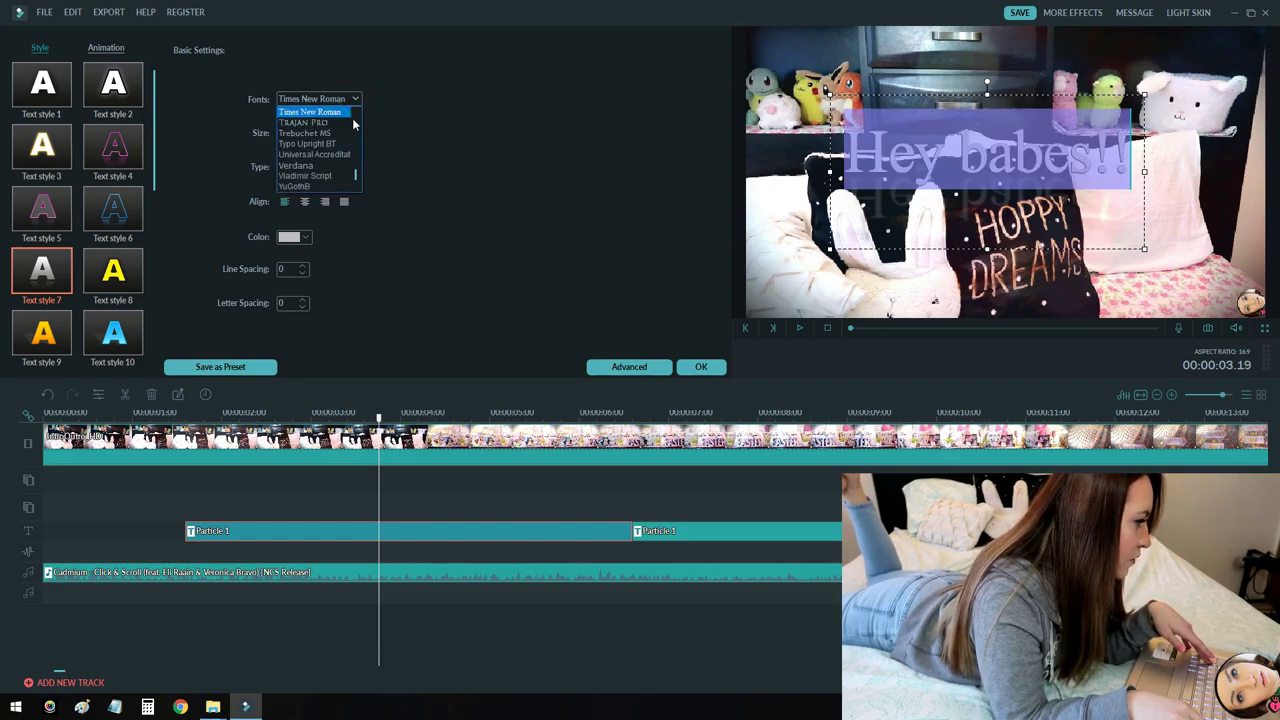
scroll(325, 128, "down", 1)
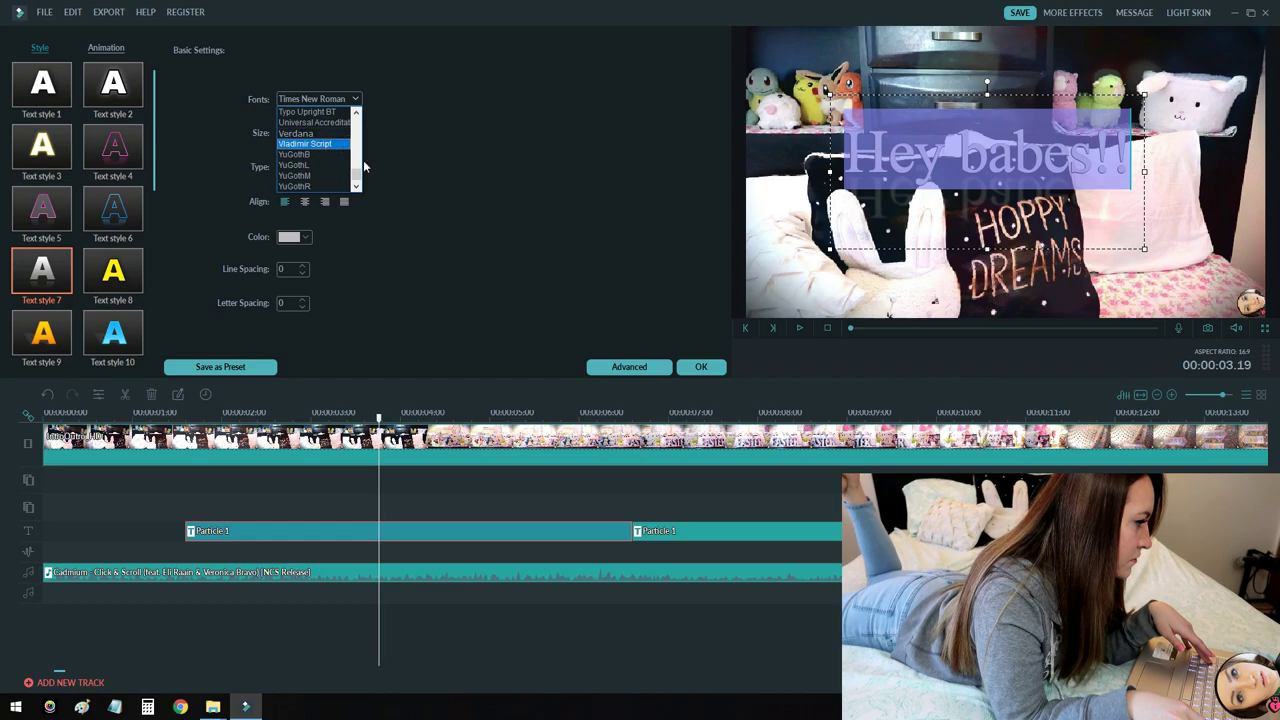
scroll(361, 166, "up", 6)
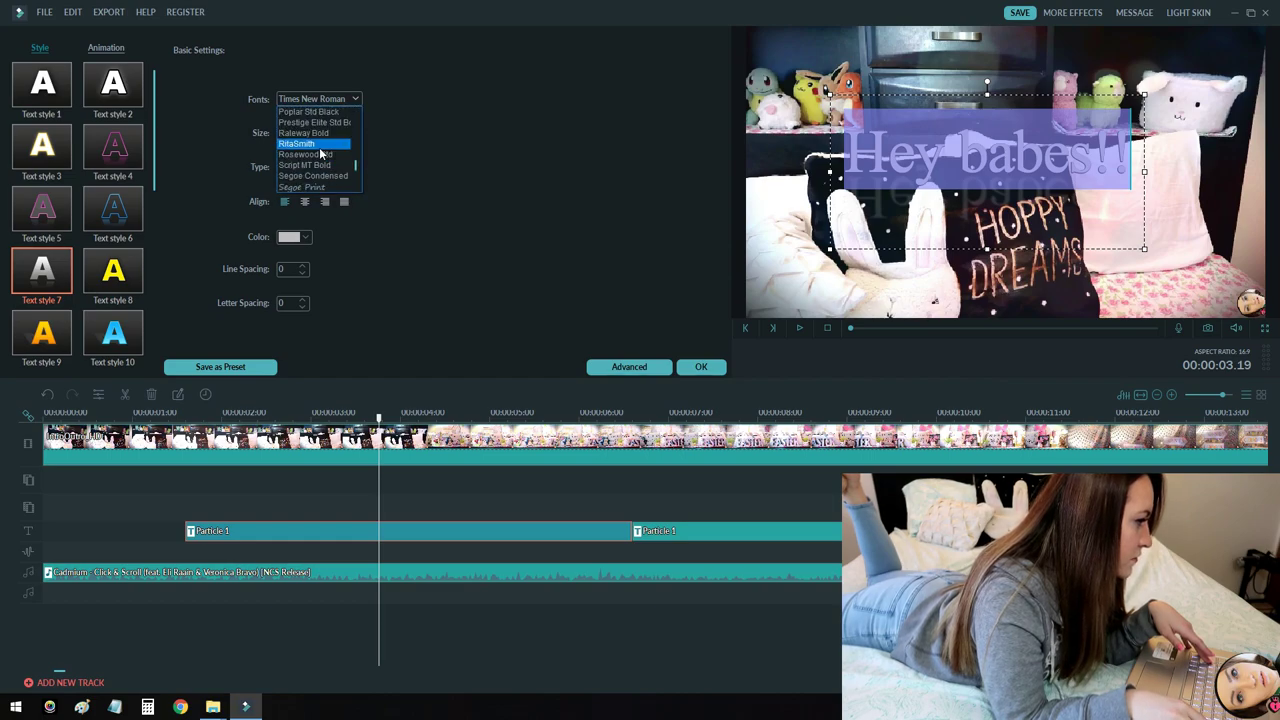
scroll(319, 147, "up", 2)
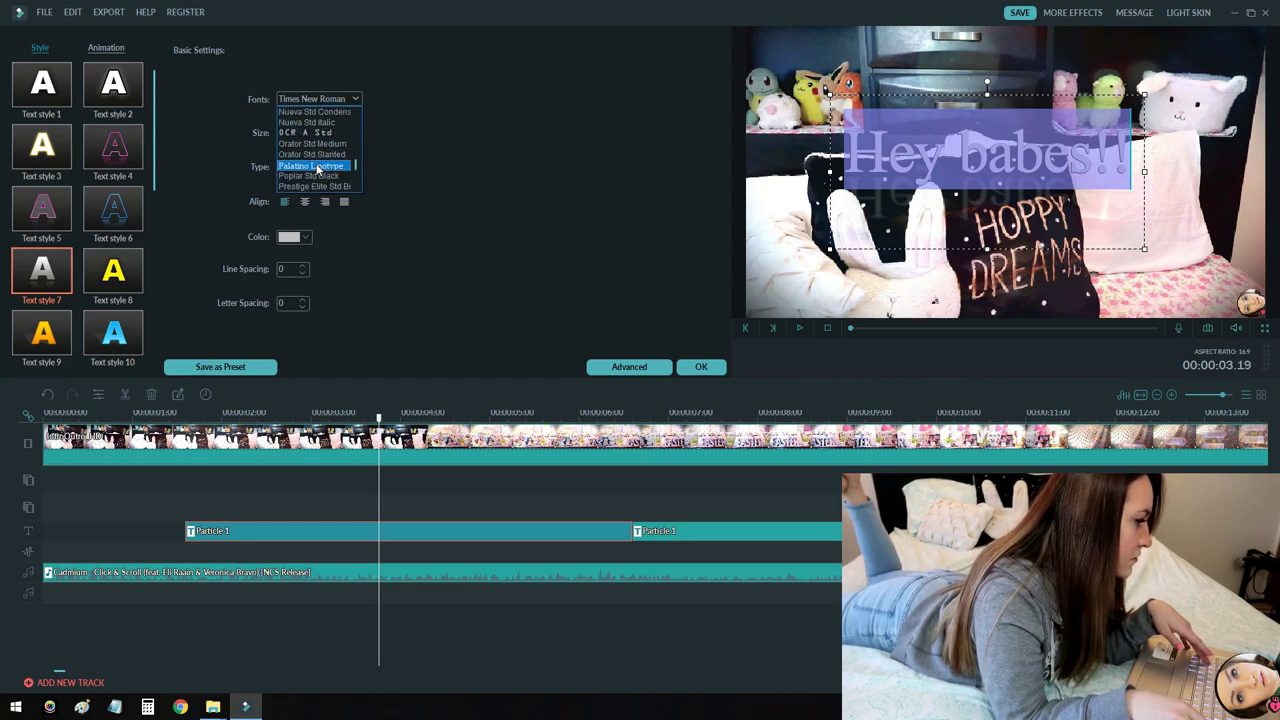
left_click(318, 166)
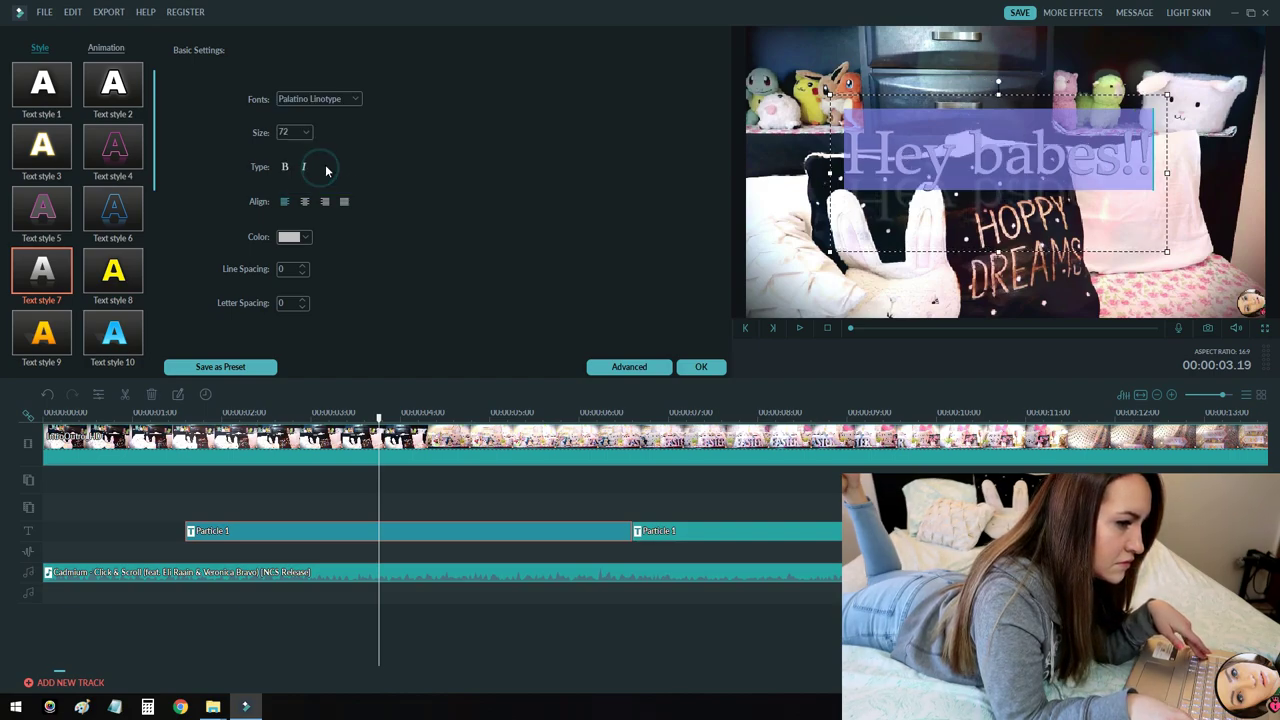
left_click_drag(1168, 97, 1192, 85)
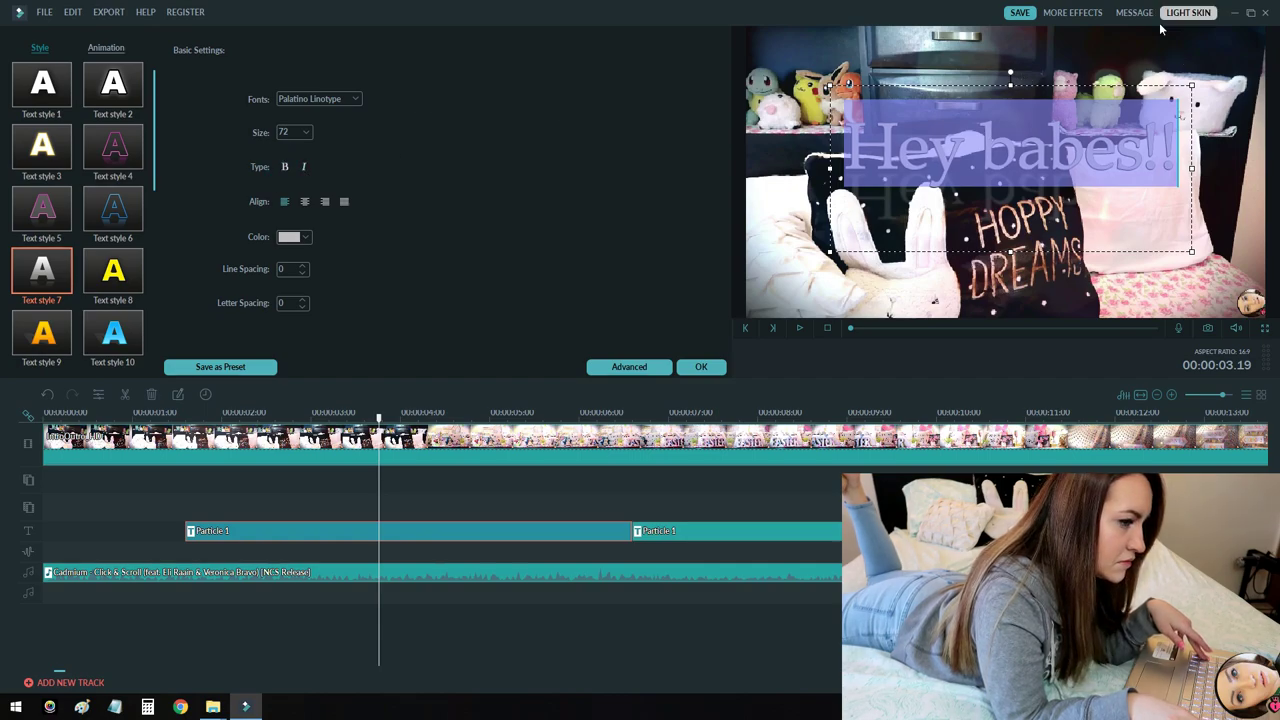
mouse_move(1120, 82)
left_mouse_down()
mouse_move(1105, 122)
mouse_move(1108, 88)
left_mouse_up()
Step: Confirm the title edits and play the project preview
left_click(701, 366)
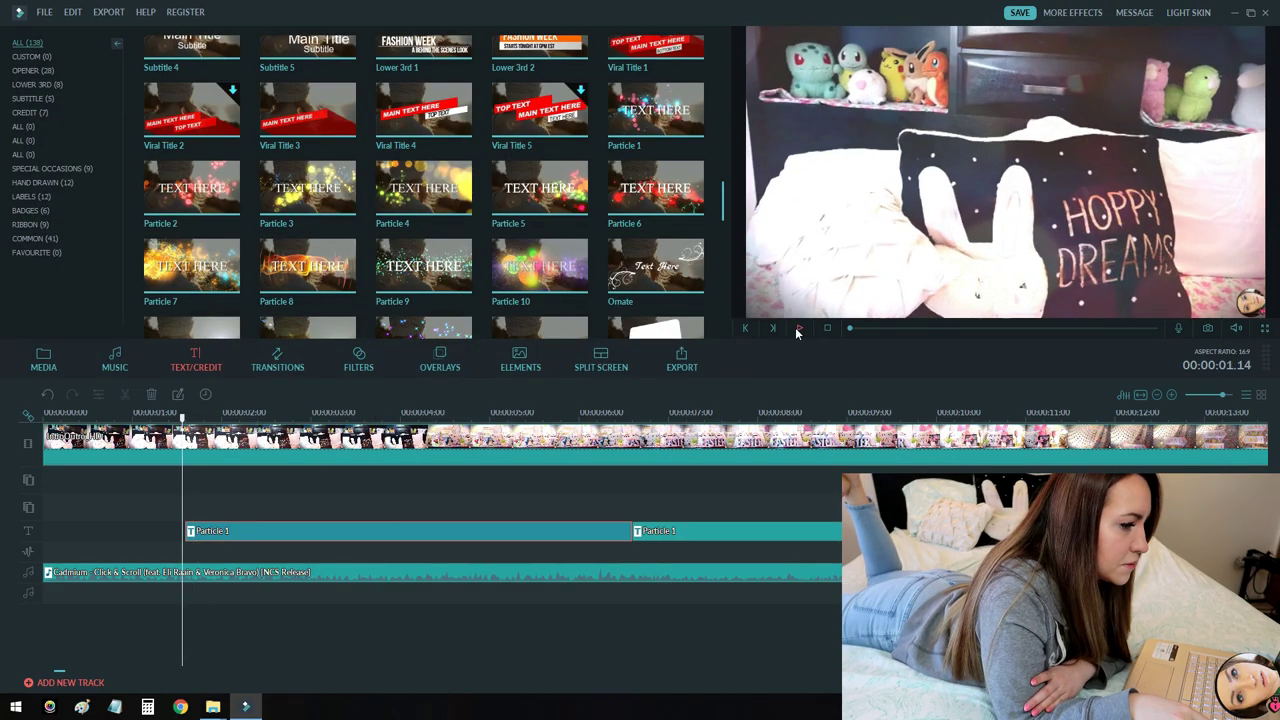
left_click(800, 328)
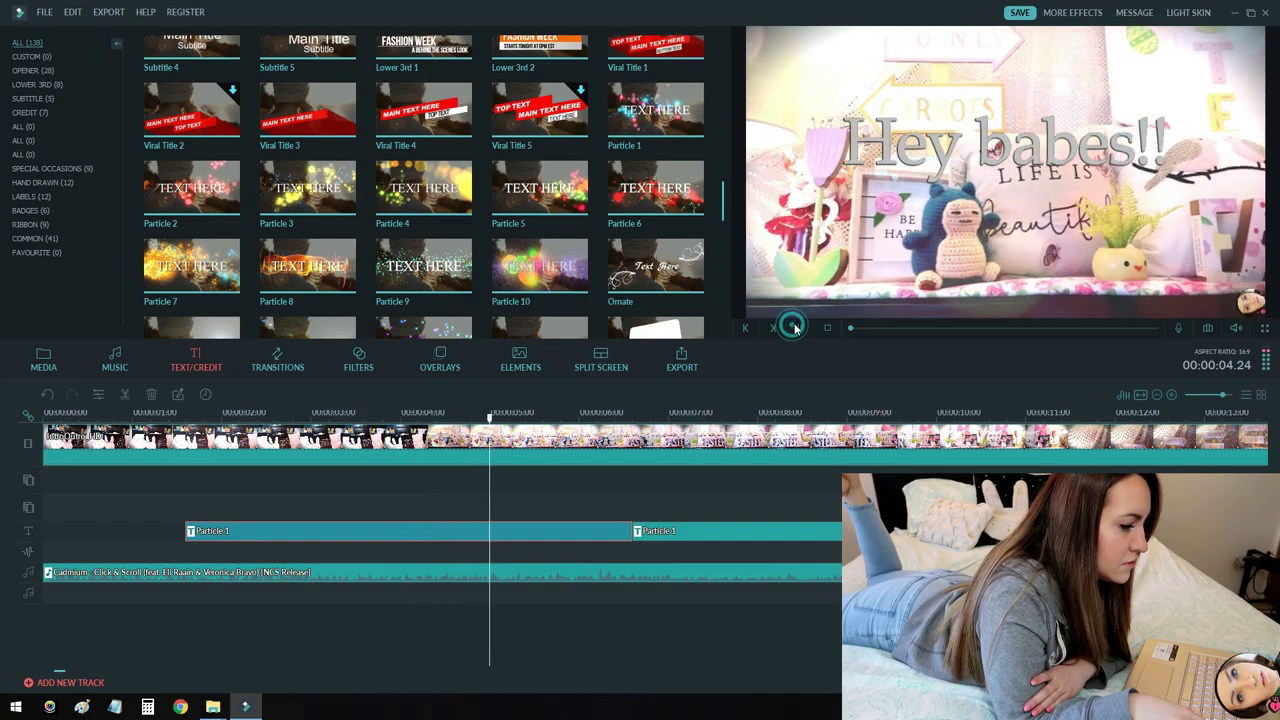
left_click(800, 328)
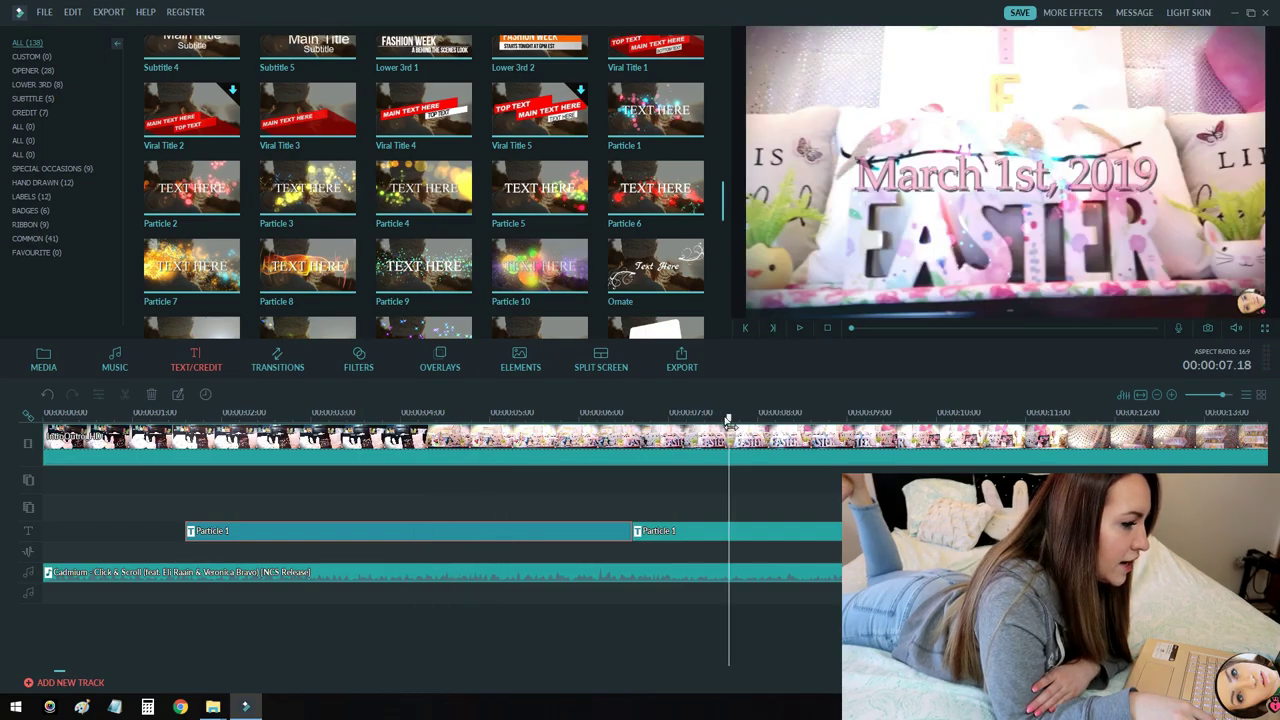
Step: Return to about one second, zoom the timeline out, and select the second video clip
left_click_drag(728, 420, 922, 418)
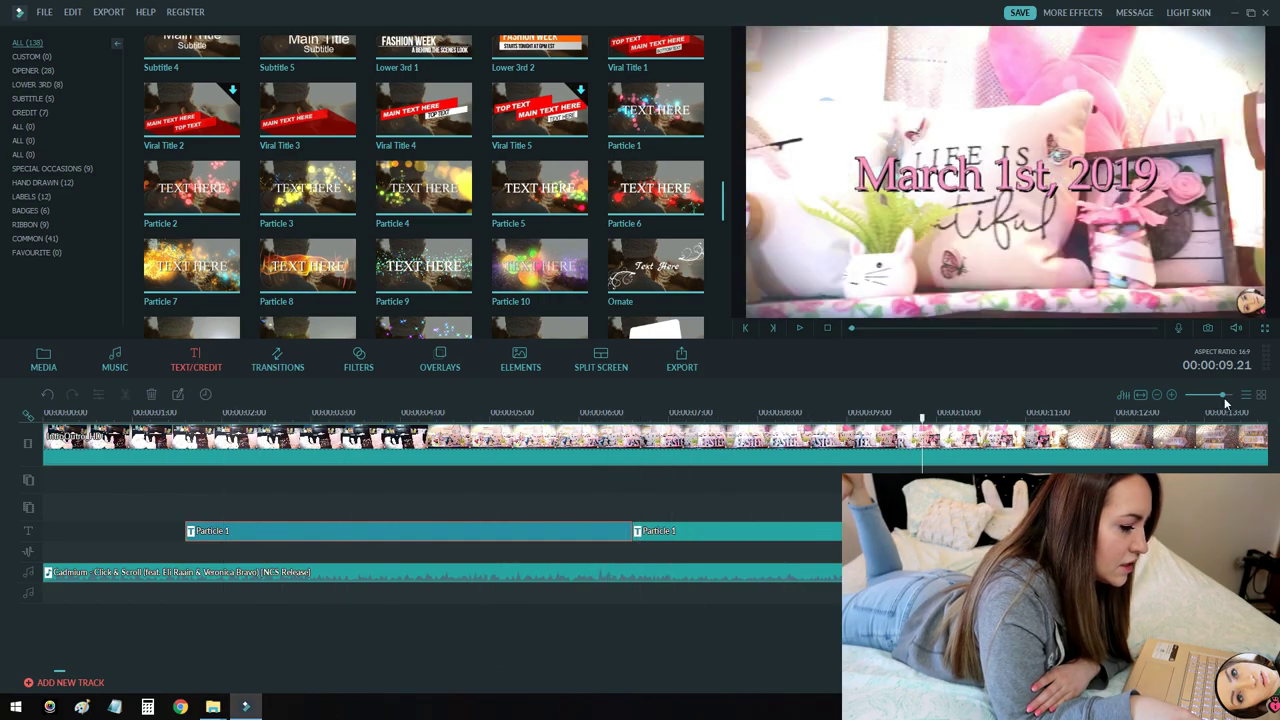
left_click_drag(1225, 398, 1207, 397)
left_click(400, 437)
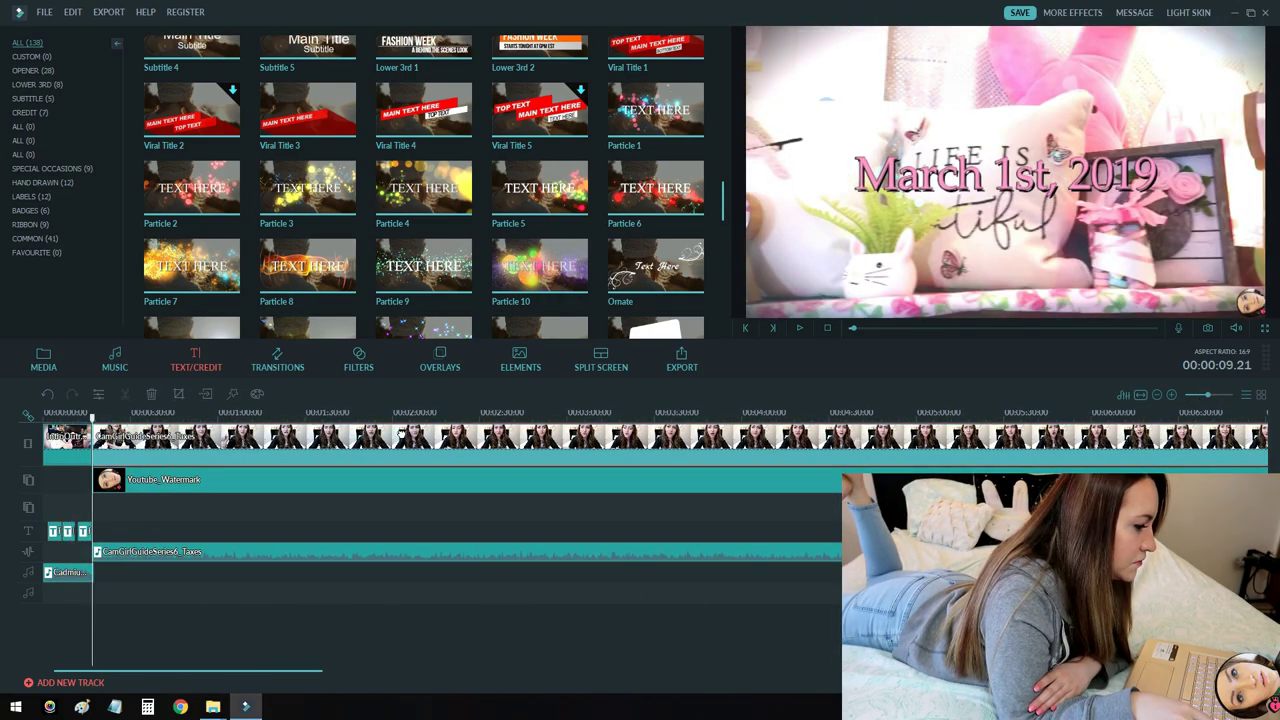
Step: In Advanced Color Tuning for the second clip, set Temperature to 62 and Tint to 11
double_click(401, 434)
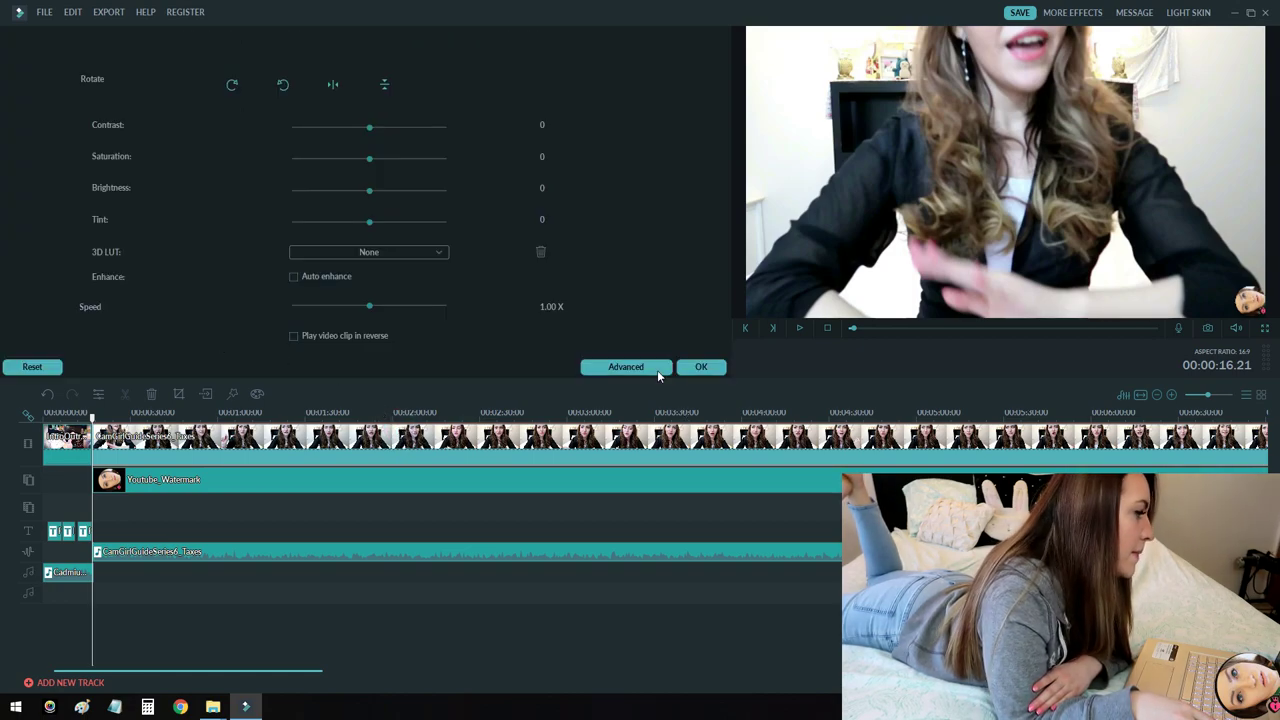
left_click(657, 368)
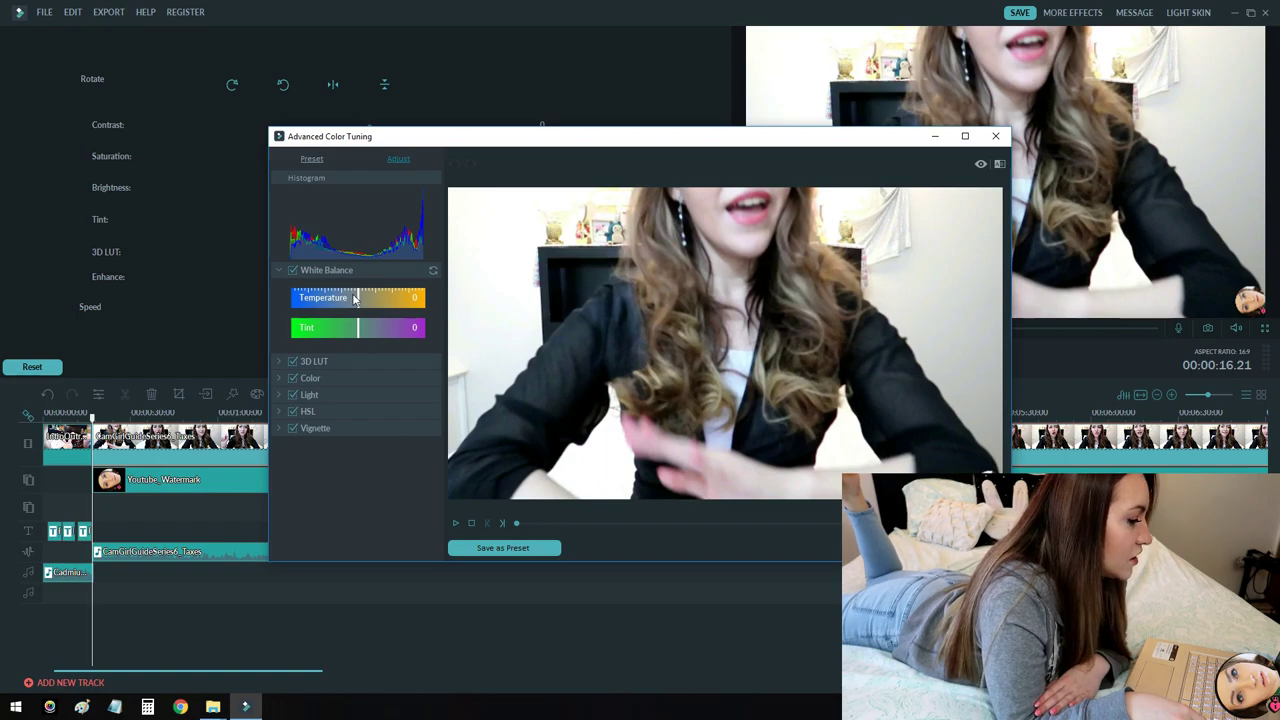
left_click_drag(358, 297, 401, 285)
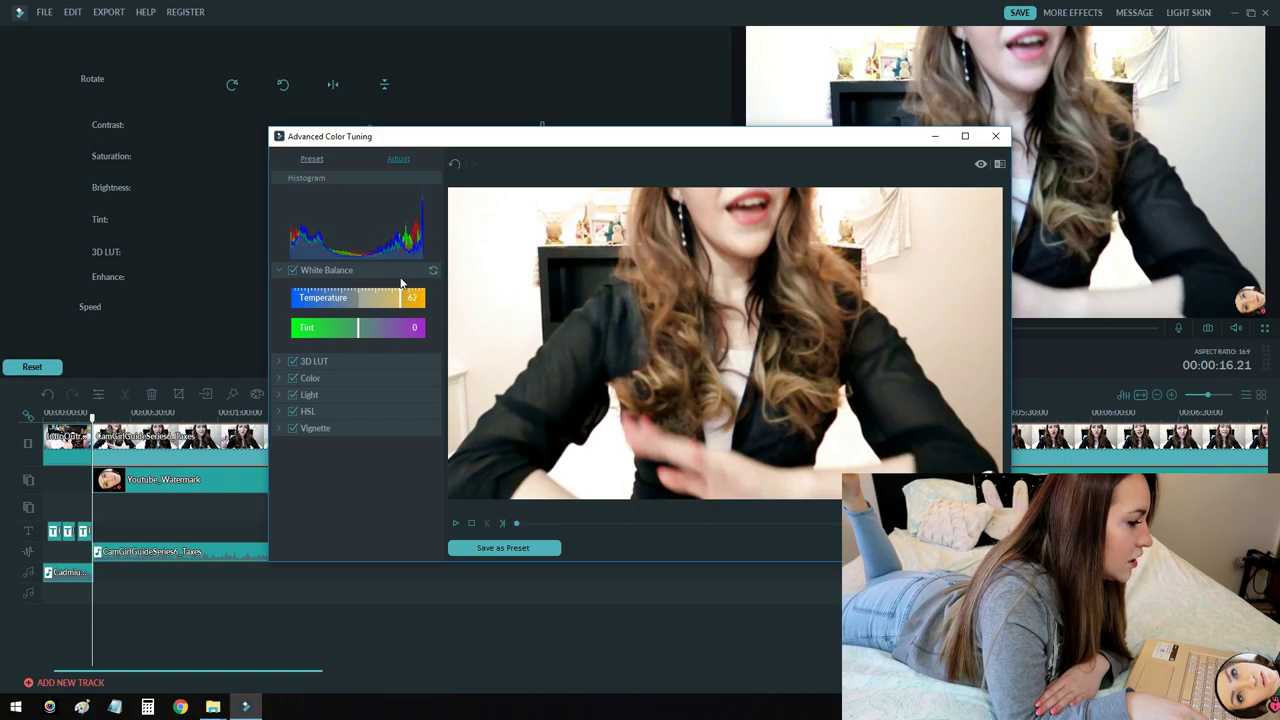
mouse_move(362, 332)
left_mouse_down()
mouse_move(322, 330)
mouse_move(409, 330)
mouse_move(367, 332)
left_mouse_up()
Step: Try the Harry Potter, Walking Dead and Gravity 3D LUTs on the clip, then set LUT back to None
left_click(338, 362)
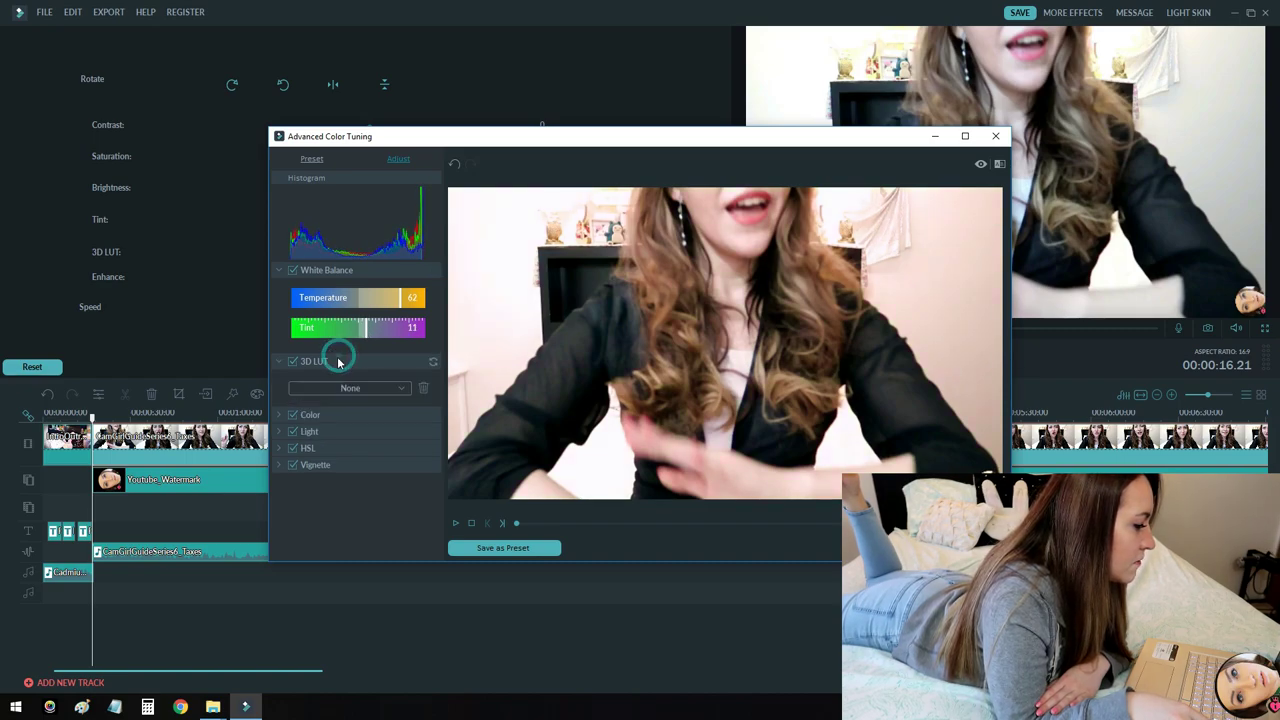
left_click(368, 381)
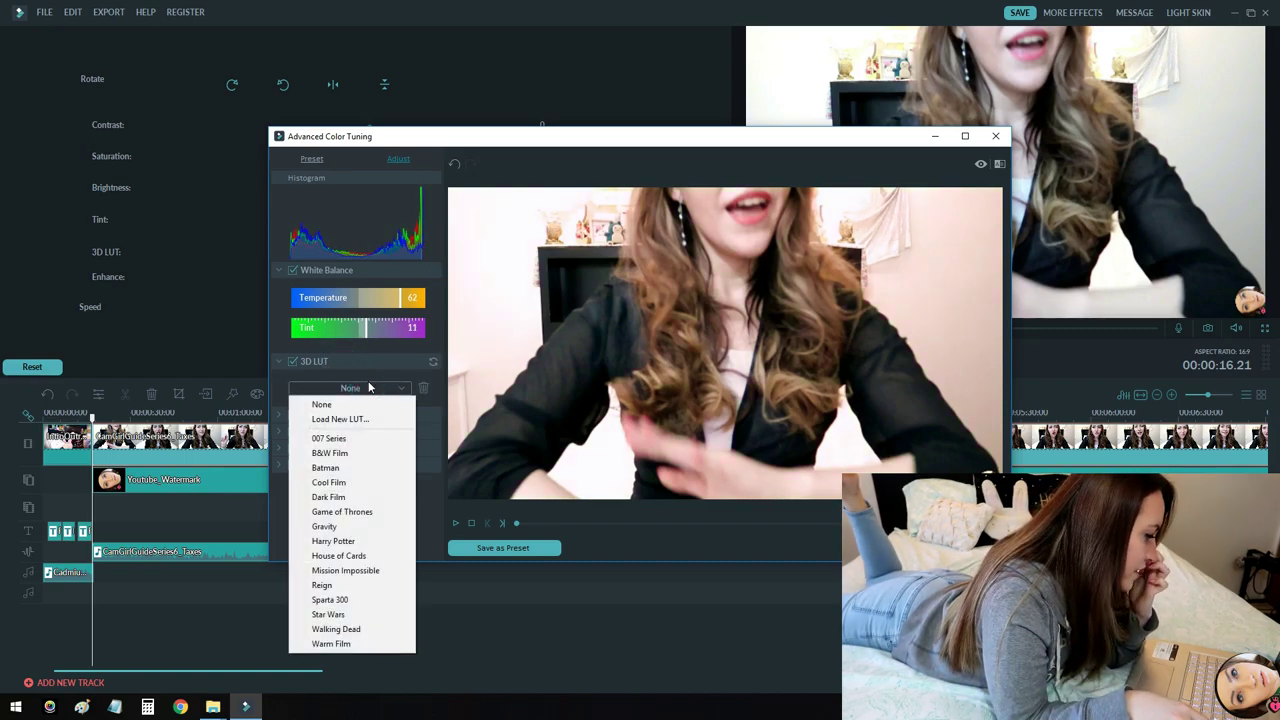
left_click(341, 539)
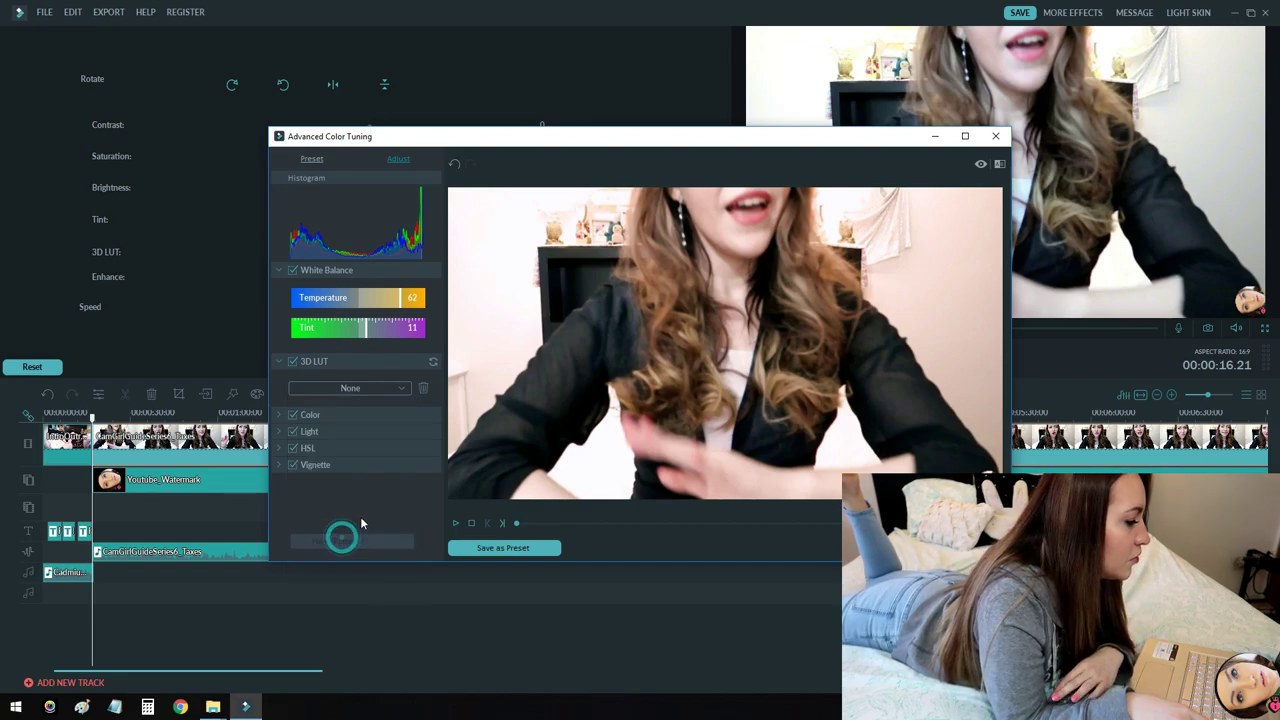
left_click(368, 390)
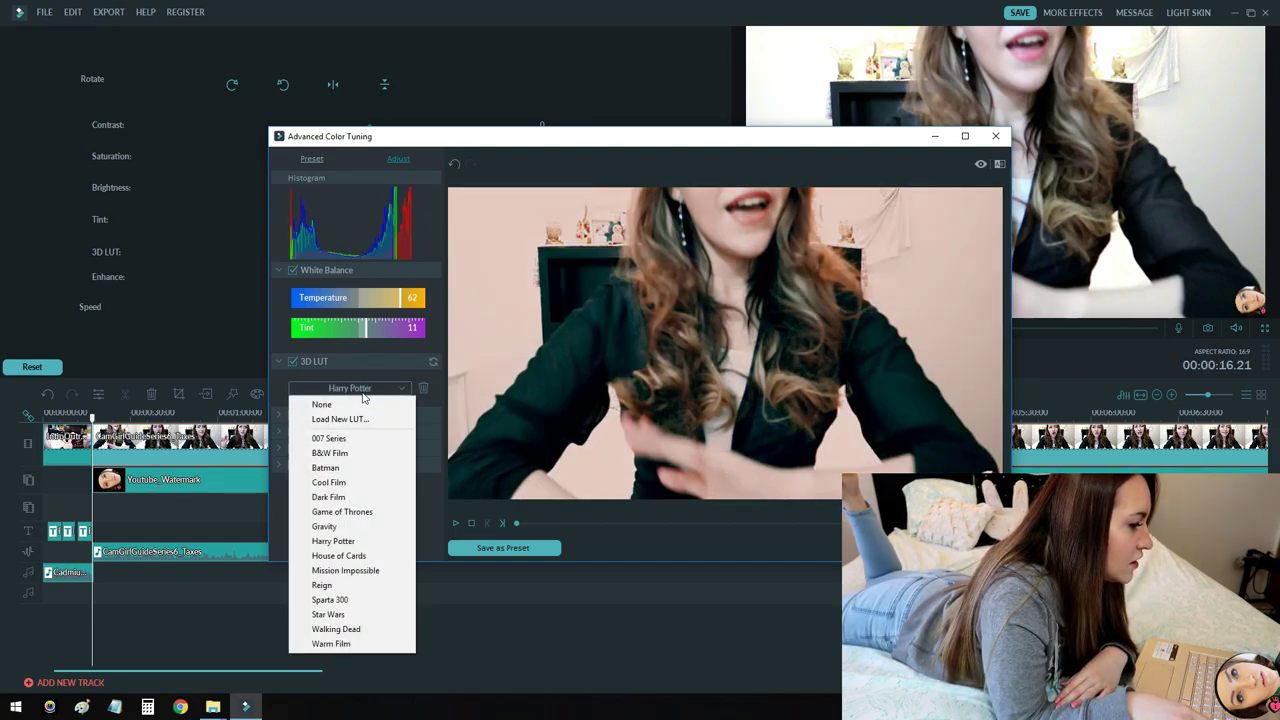
left_click(358, 403)
left_click(366, 388)
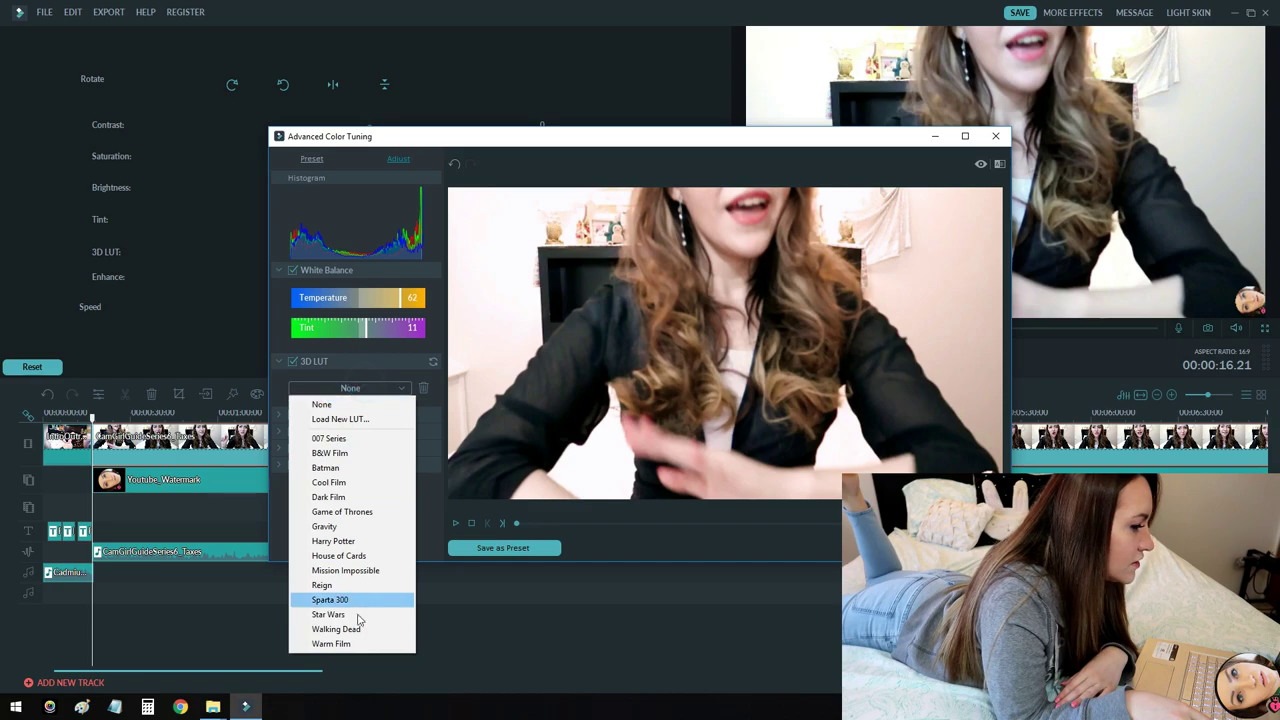
left_click(352, 630)
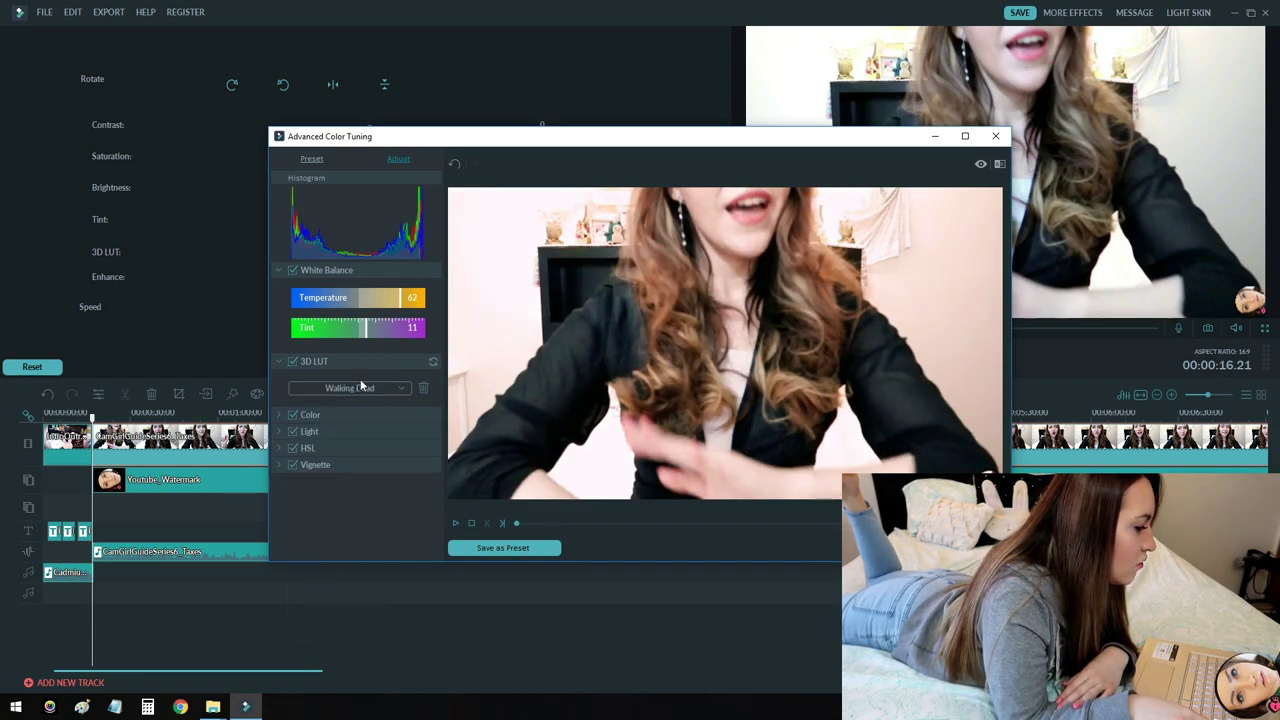
left_click(352, 313)
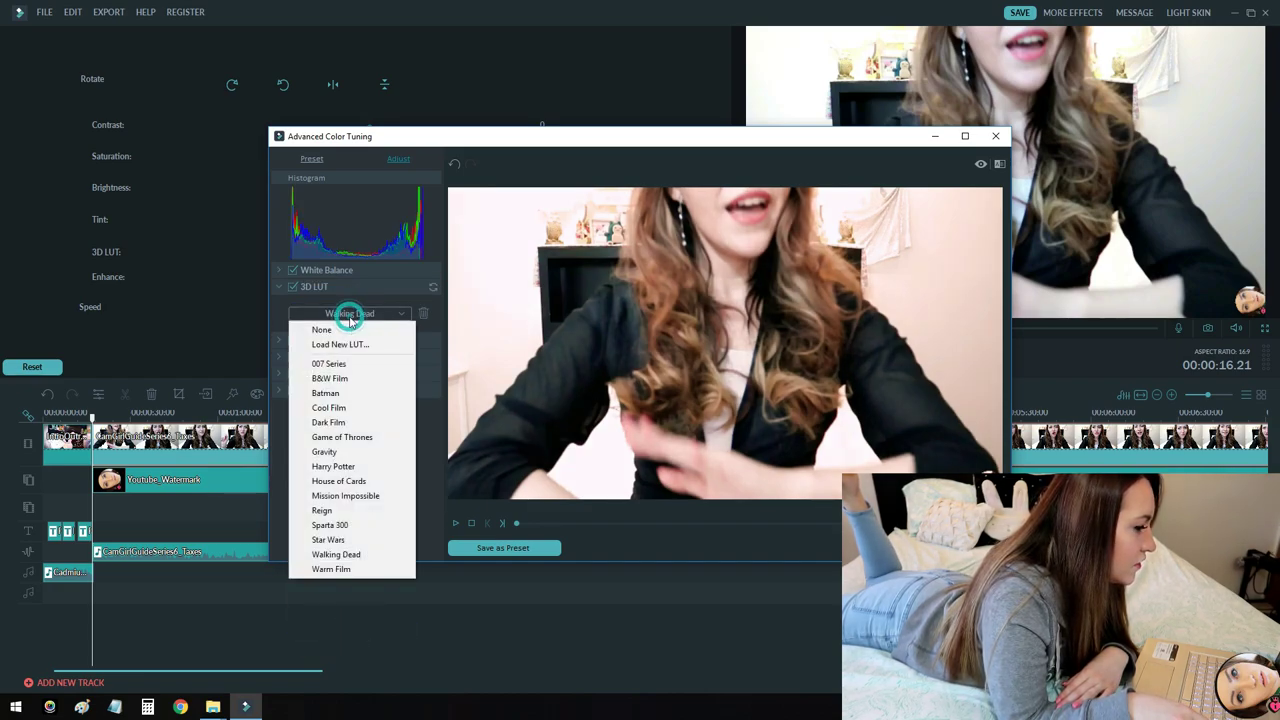
left_click(348, 451)
left_click(350, 315)
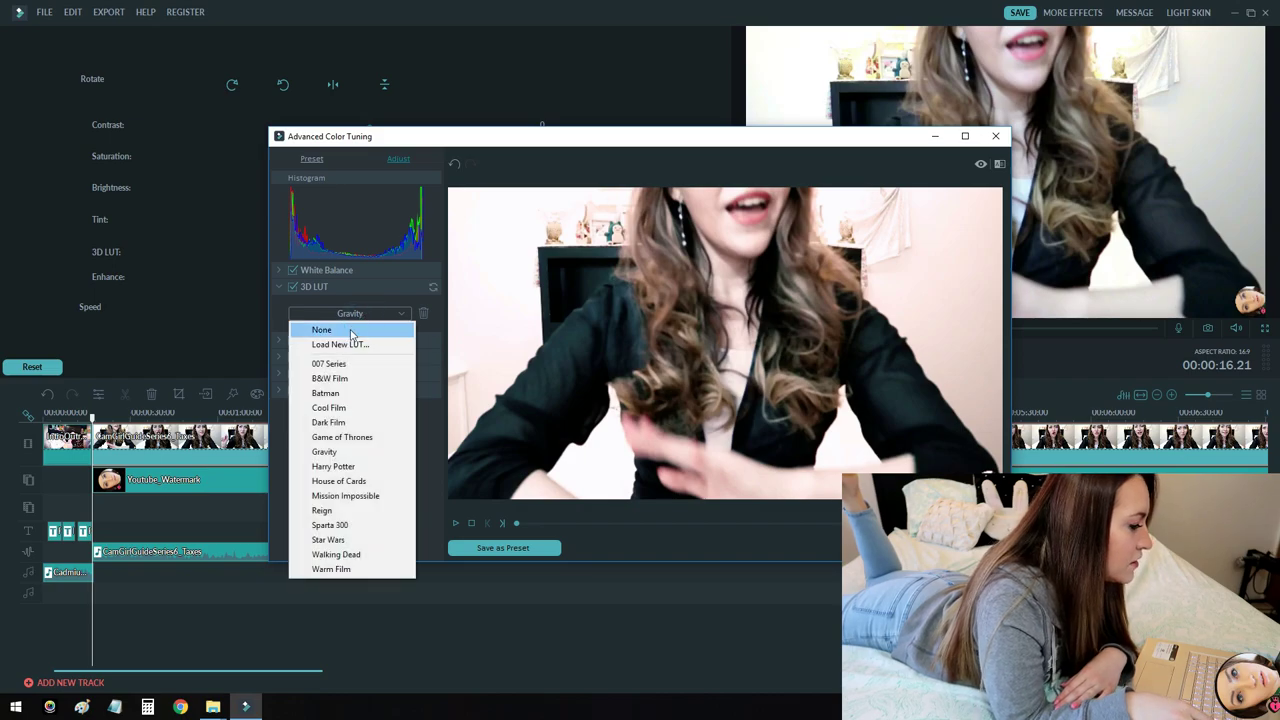
left_click(350, 330)
Step: Set the clip's Color to Exposure 4, Brightness 11, Contrast -12, Saturation 0 and Vibrance 29
left_click(340, 339)
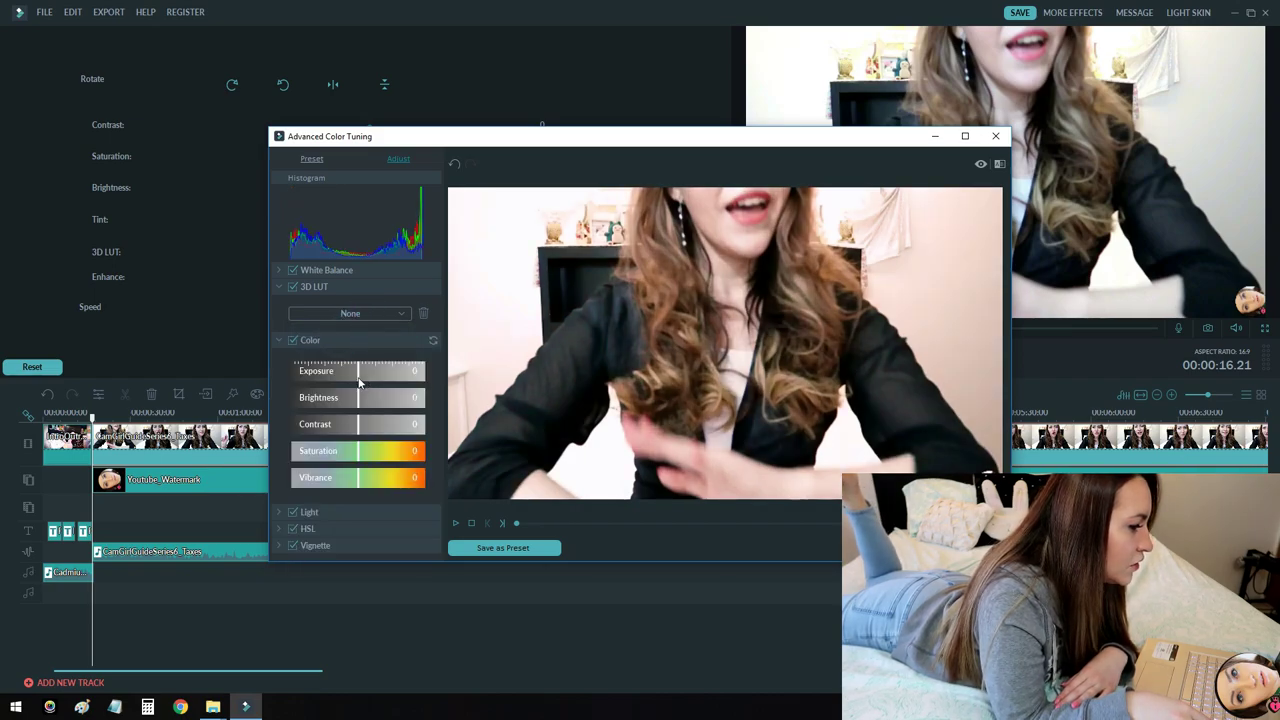
left_click_drag(358, 380, 345, 428)
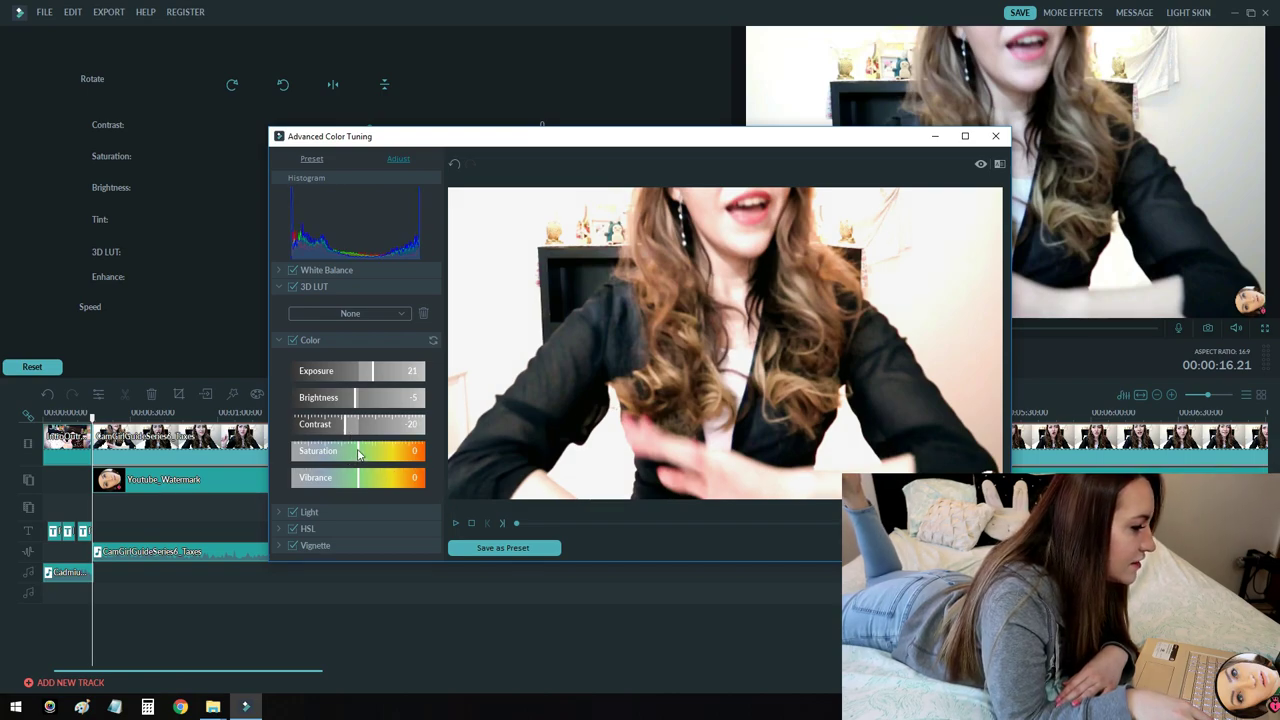
left_click_drag(358, 453, 426, 486)
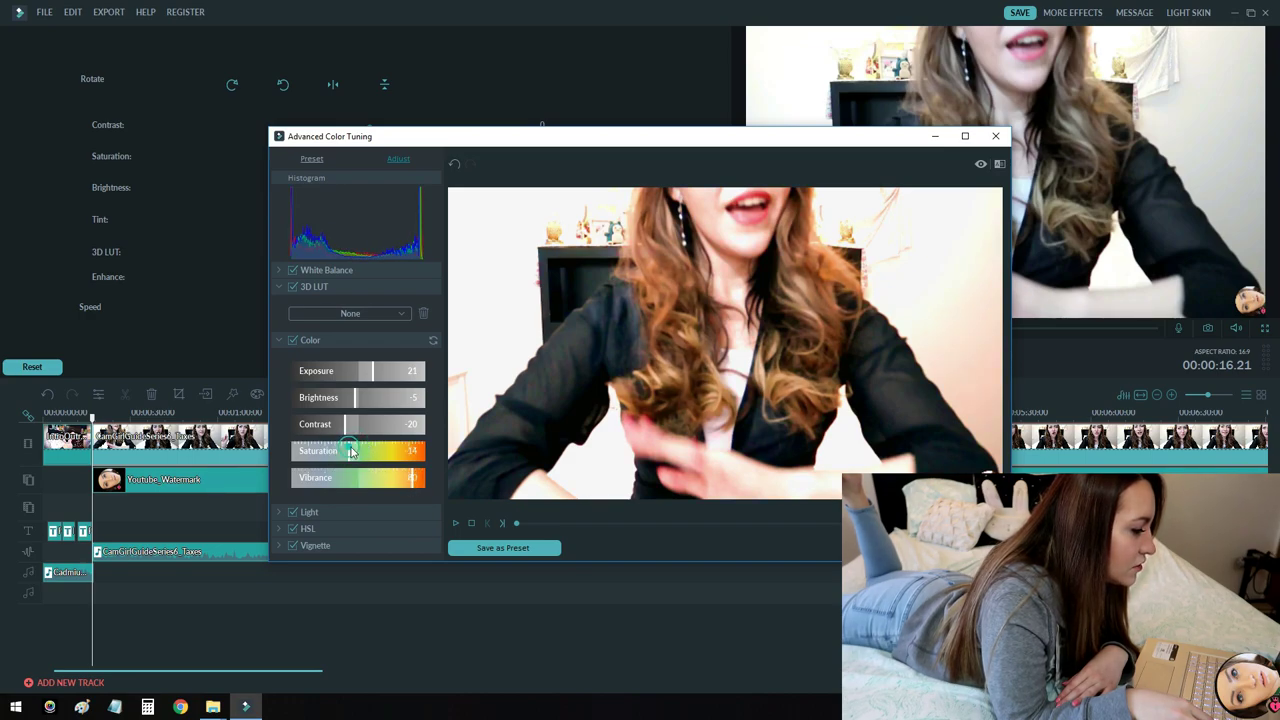
left_click_drag(351, 452, 398, 456)
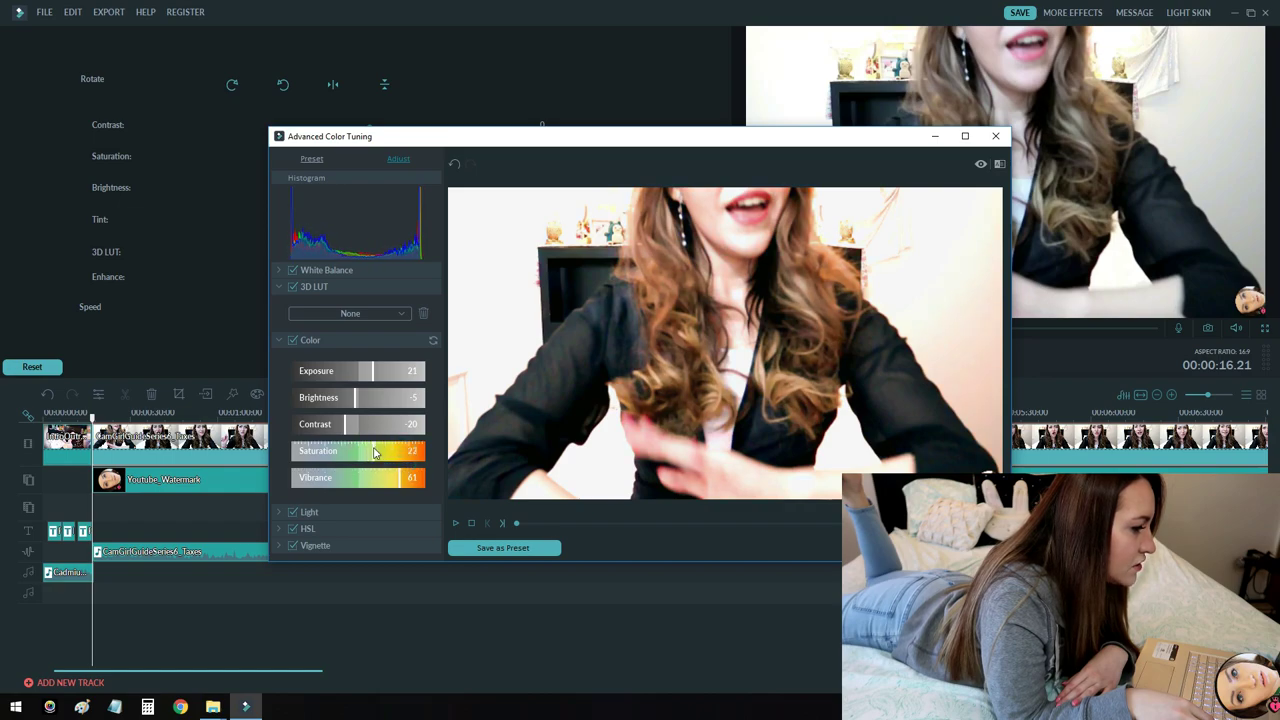
left_click_drag(369, 454, 377, 485)
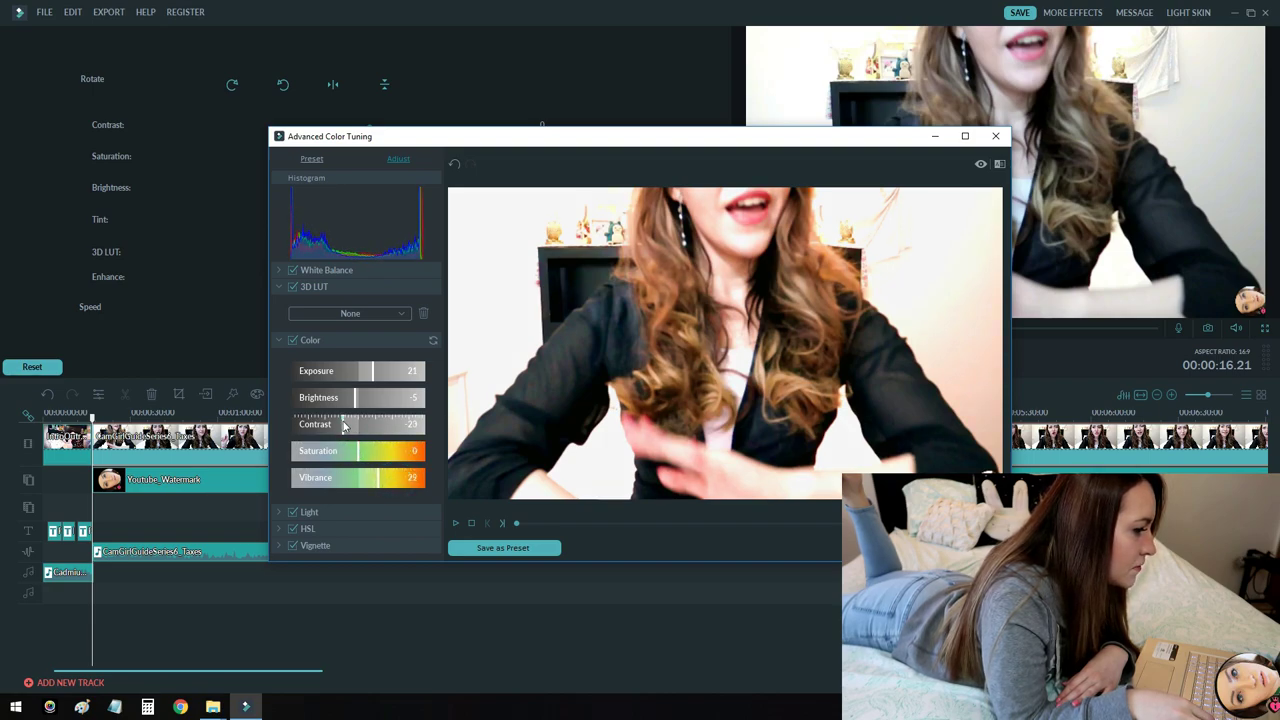
left_click_drag(343, 427, 362, 375)
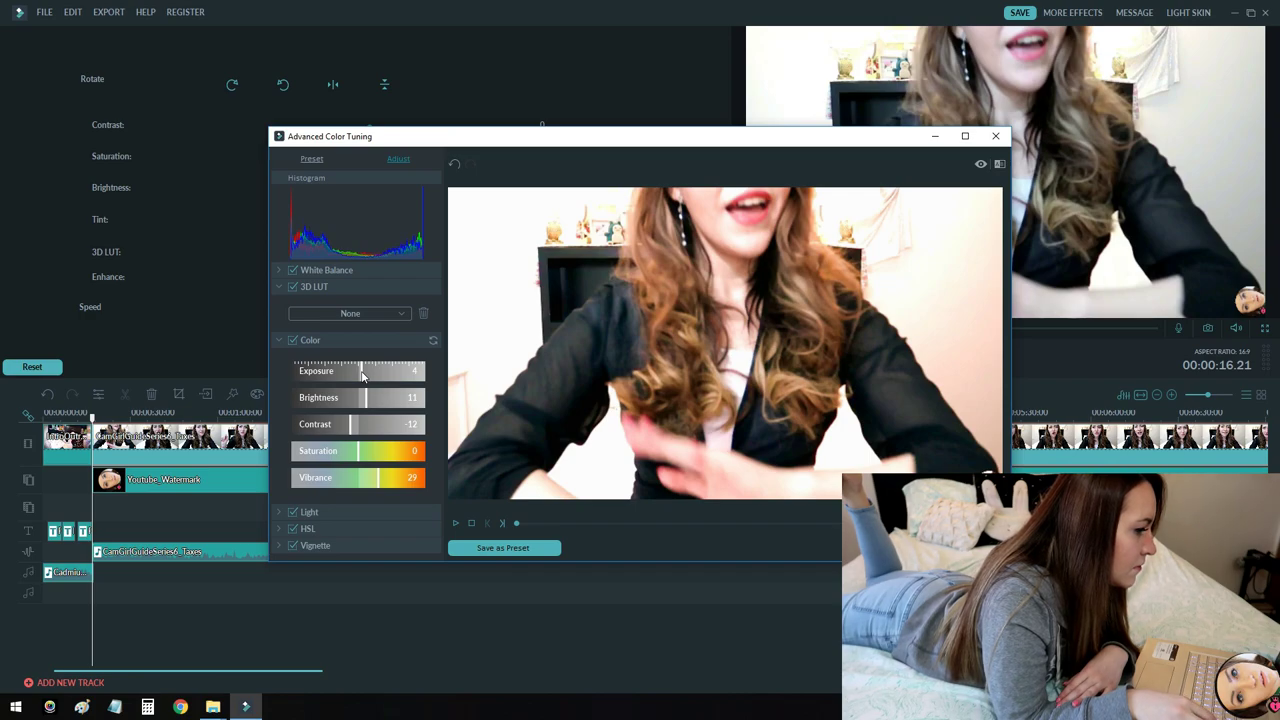
left_click(310, 510)
Step: Adjust Light to Highlights 21, Shadows -2, Whites -12 and Blacks -23
left_click(357, 512)
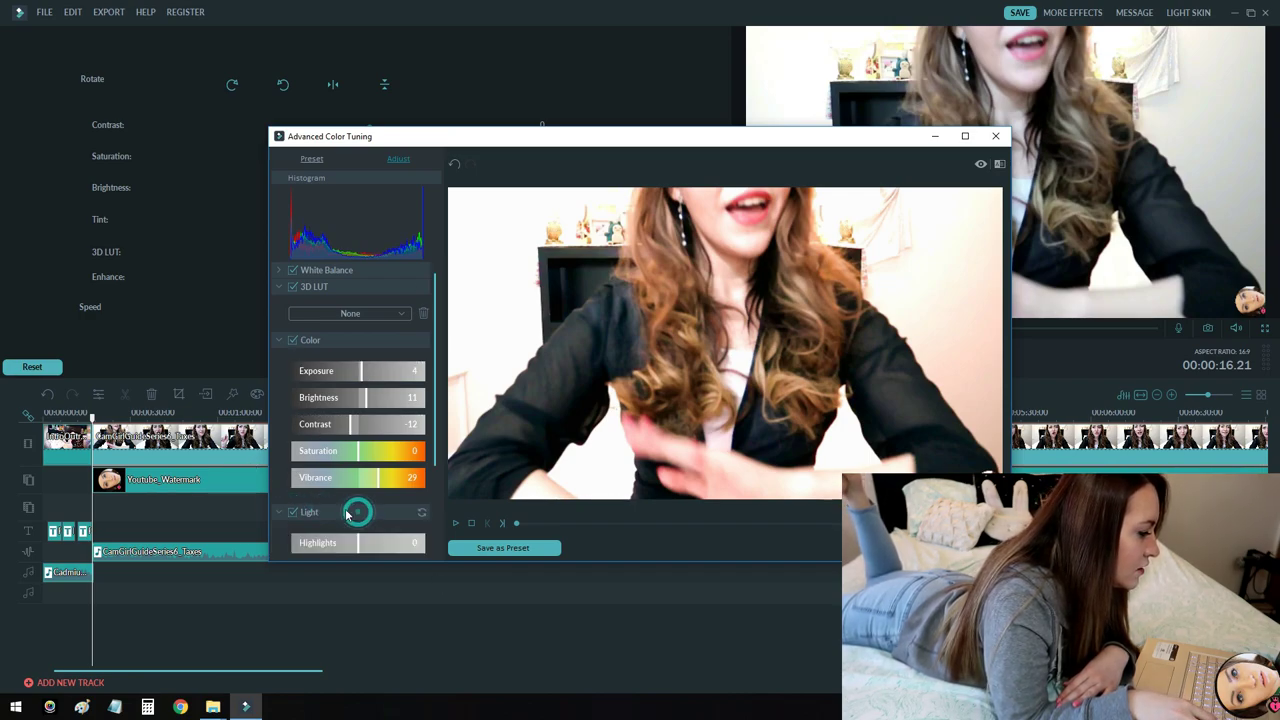
mouse_move(362, 422)
left_mouse_down()
mouse_move(432, 413)
mouse_move(378, 409)
left_mouse_up()
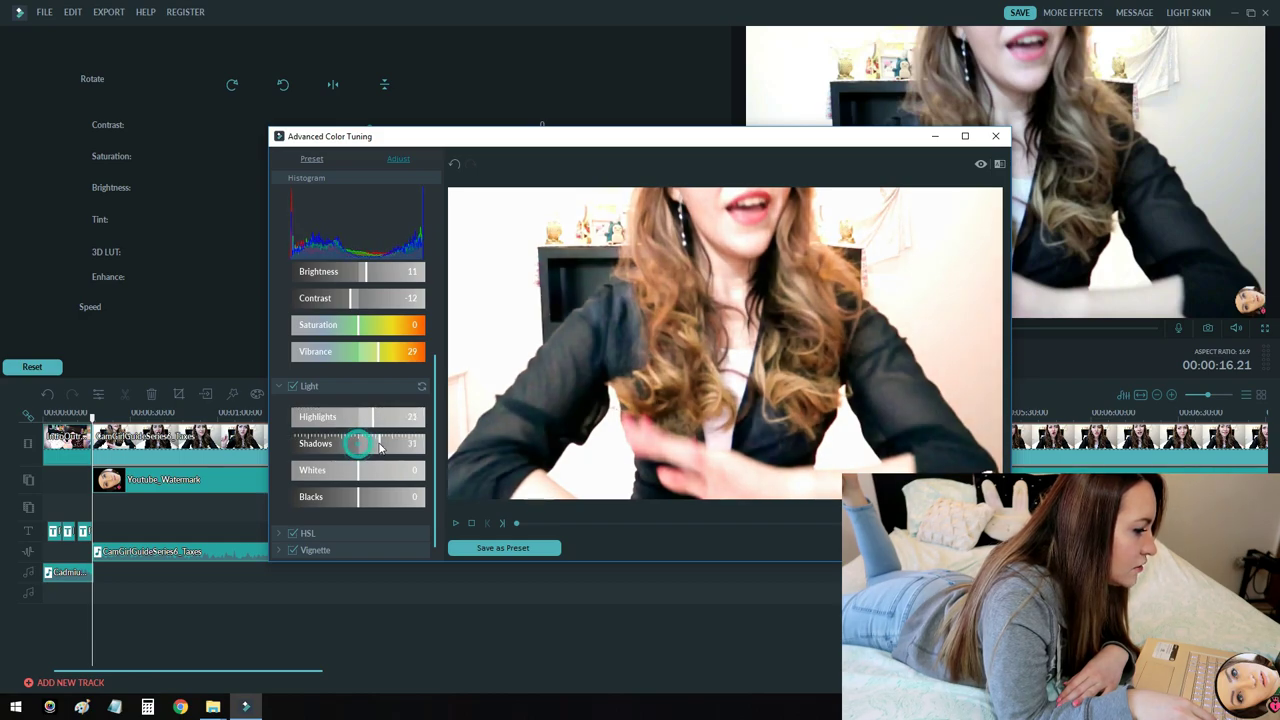
left_click_drag(360, 449, 343, 494)
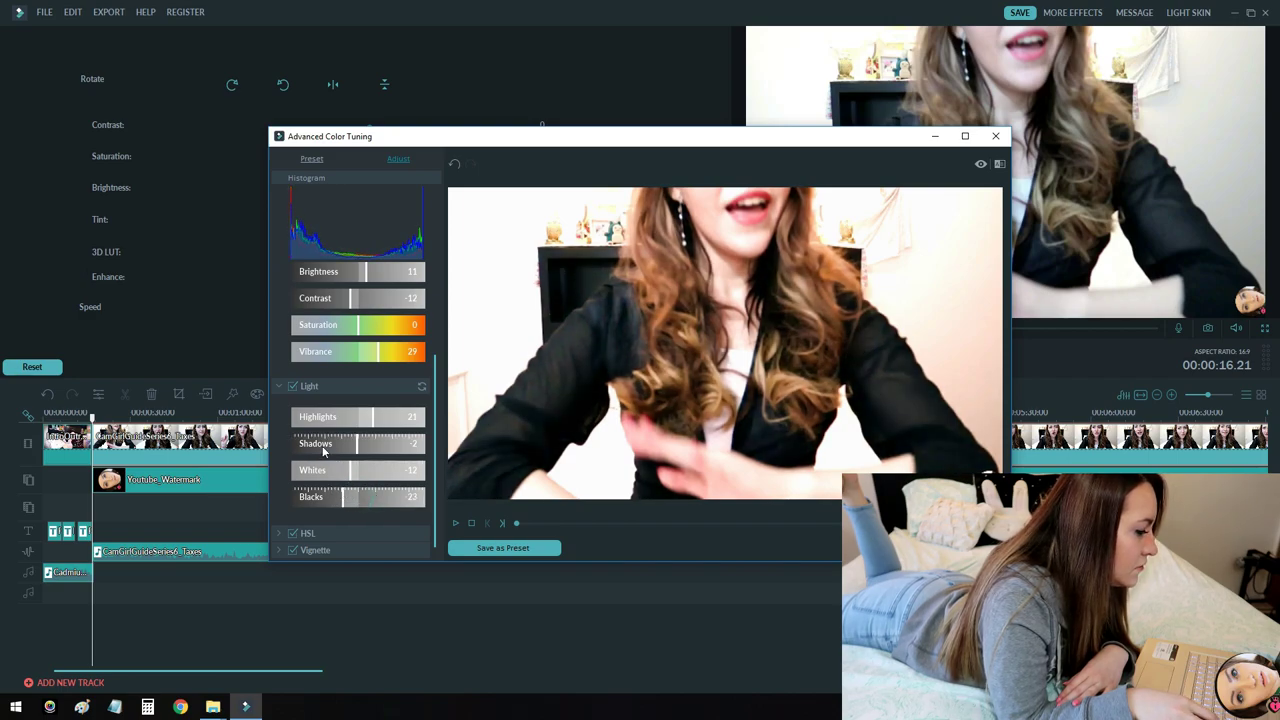
left_click(301, 533)
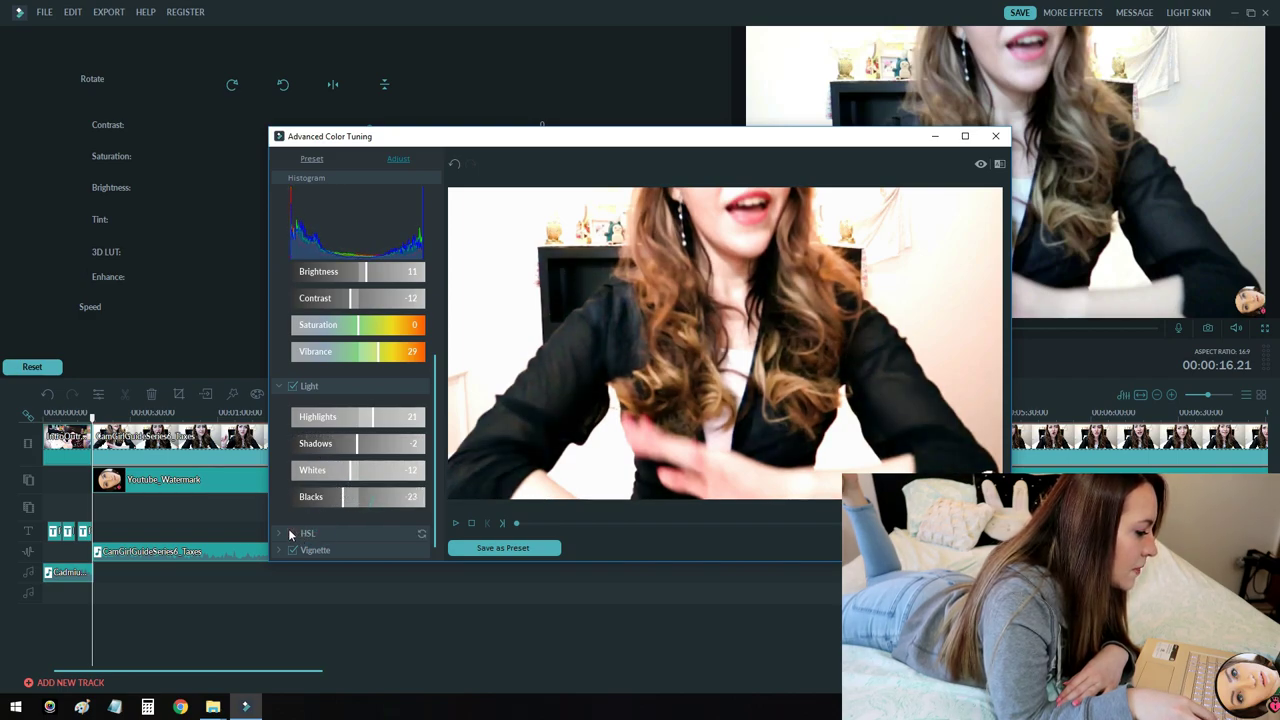
Step: Browse the HSL colour swatches and settle on the red range
left_click(290, 535)
scroll(325, 480, "down", 2)
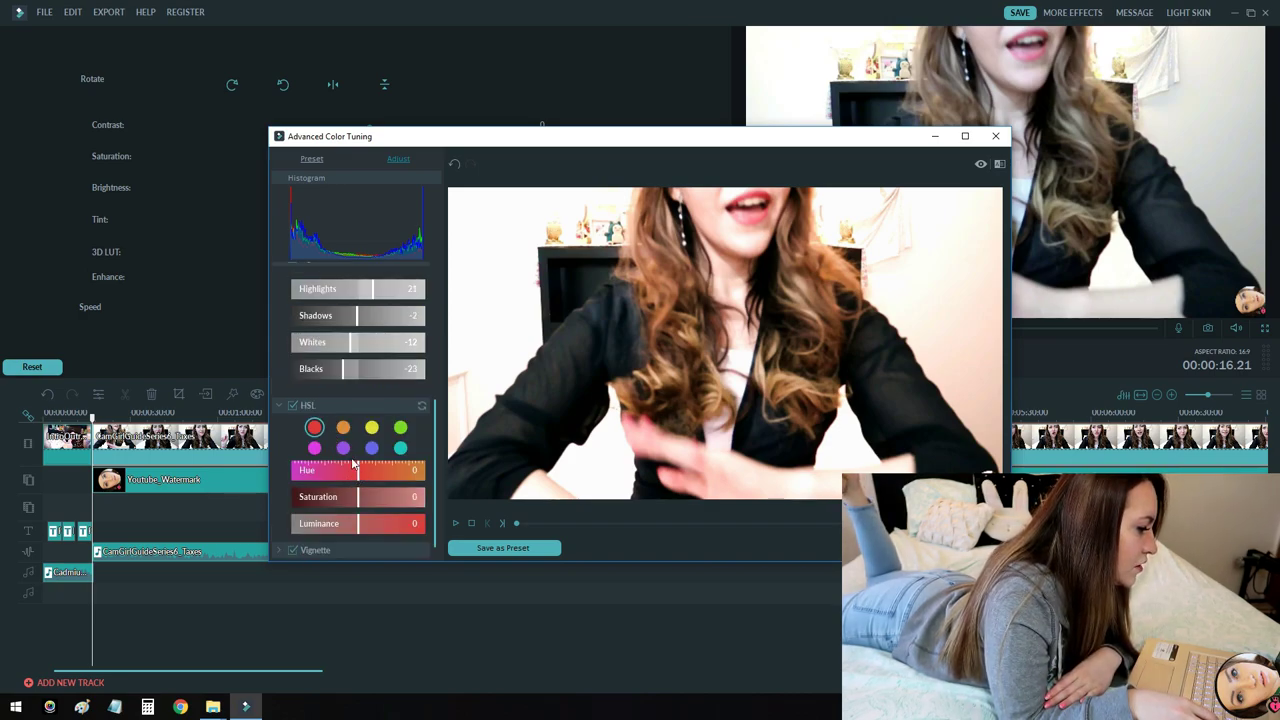
left_click(343, 427)
left_click(343, 448)
left_click(372, 427)
left_click(372, 448)
left_click(400, 427)
left_click(400, 448)
left_click(314, 427)
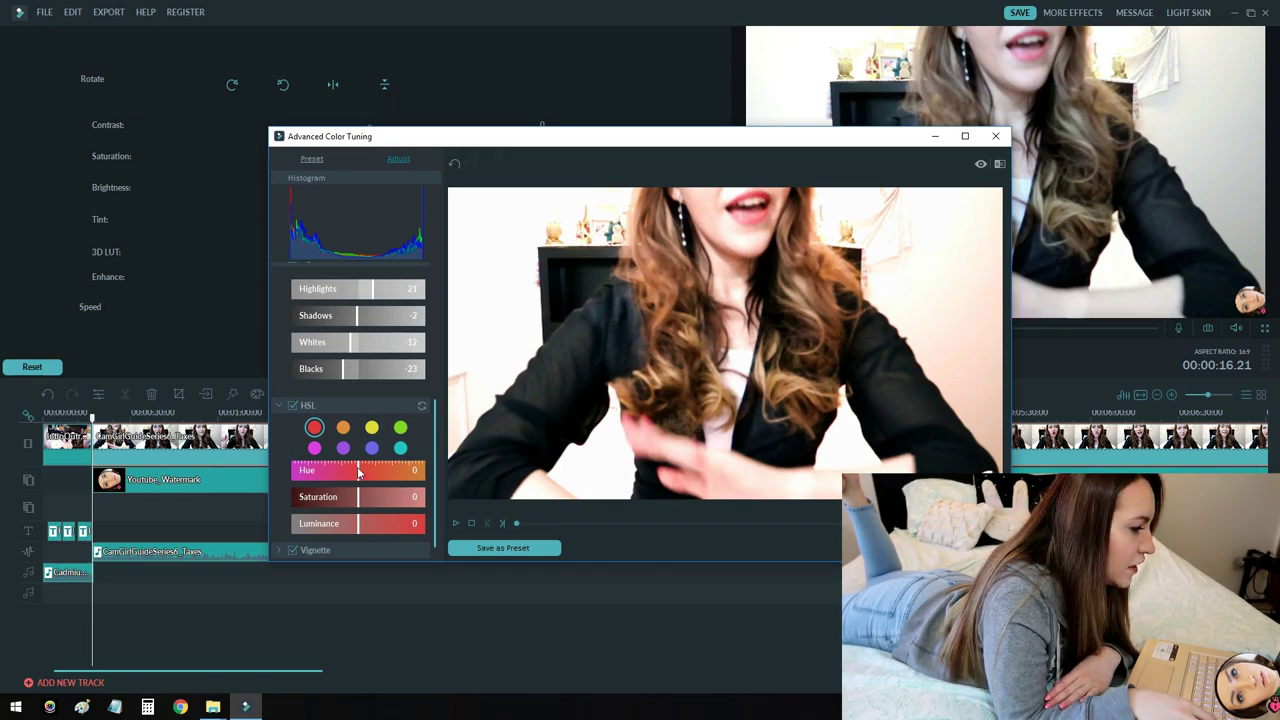
Step: Set the red tones to Hue 1 and Luminance 20, leaving the magenta hue at 0
mouse_move(360, 472)
left_mouse_down()
mouse_move(320, 472)
mouse_move(381, 472)
mouse_move(356, 474)
left_mouse_up()
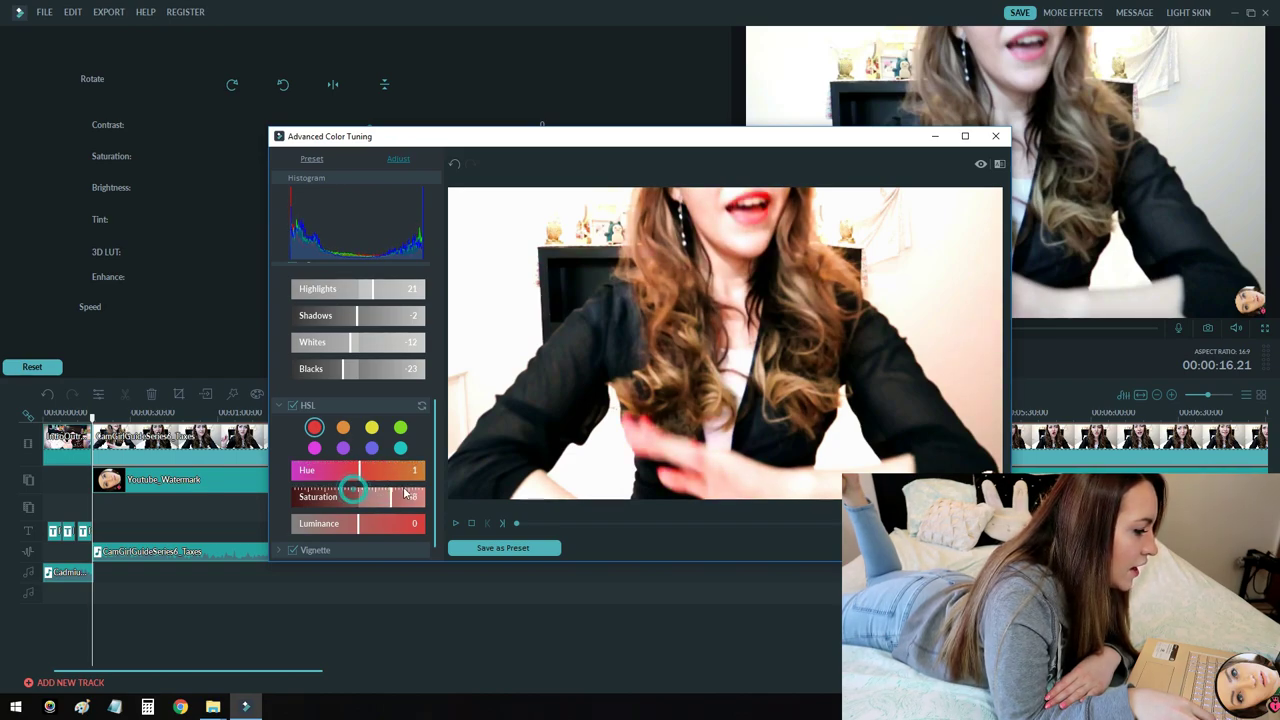
left_click_drag(337, 489, 368, 487)
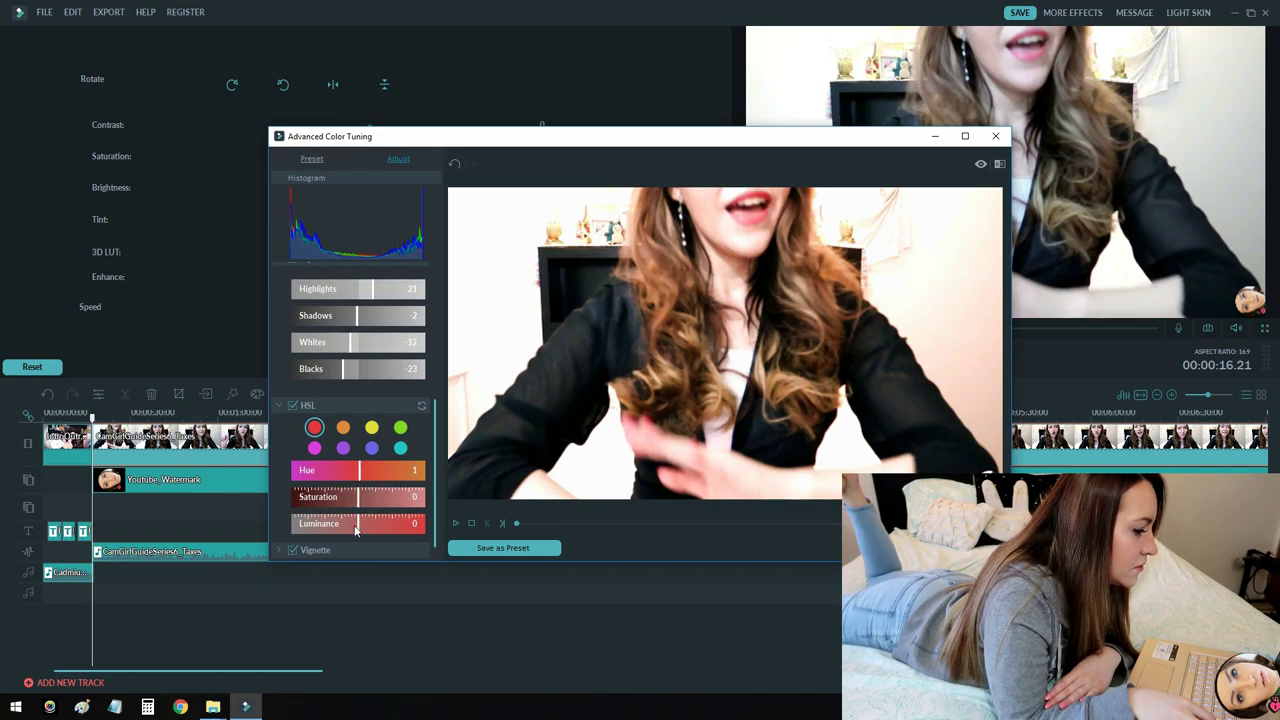
left_click_drag(356, 530, 372, 517)
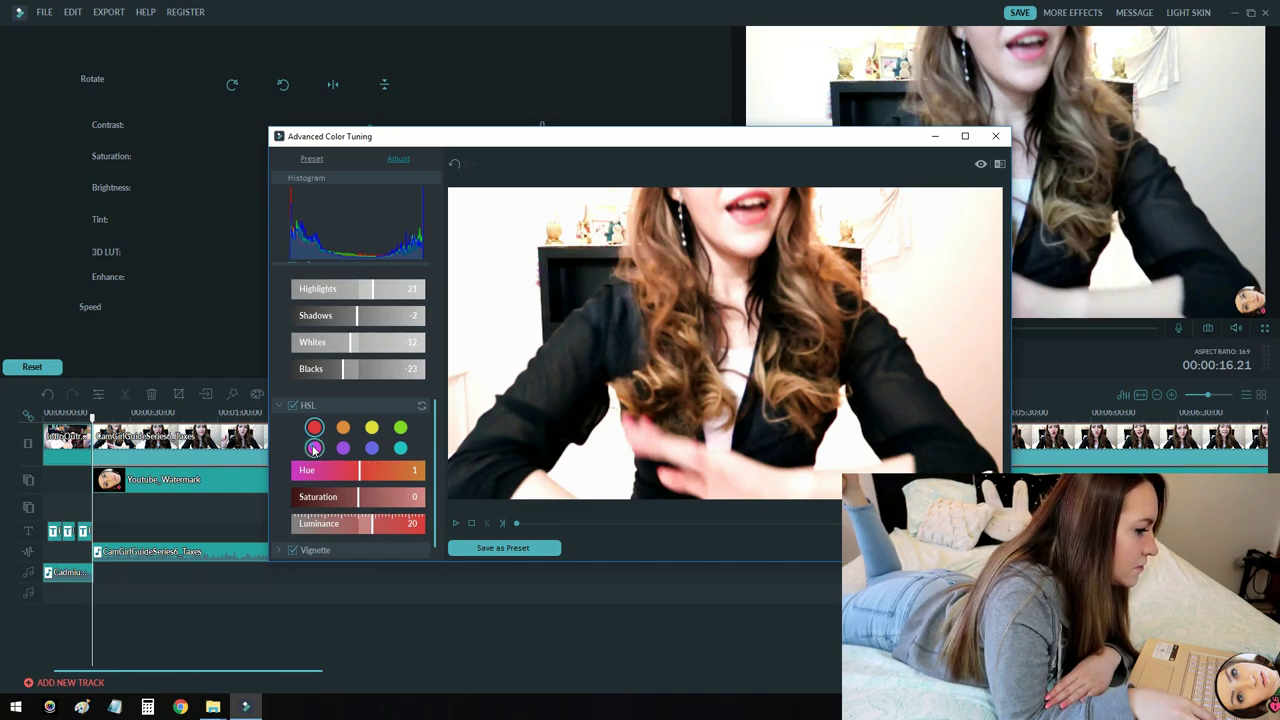
left_click(314, 448)
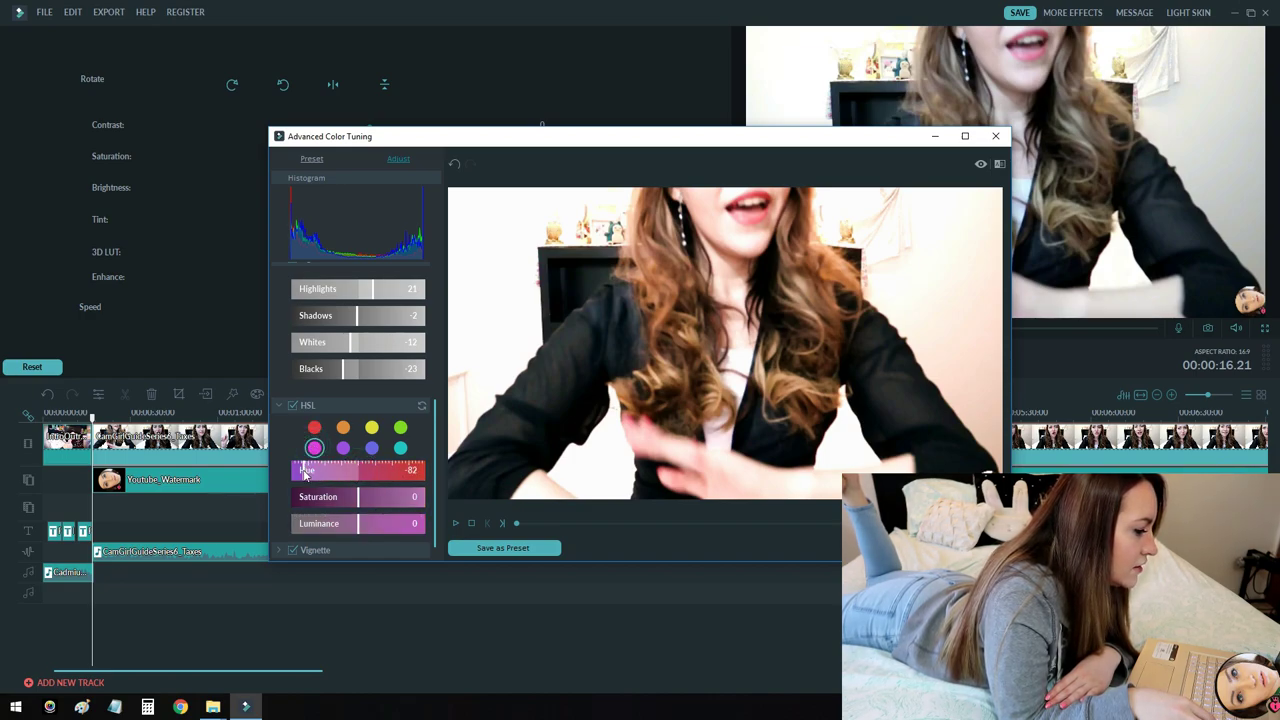
left_click_drag(396, 474, 356, 483)
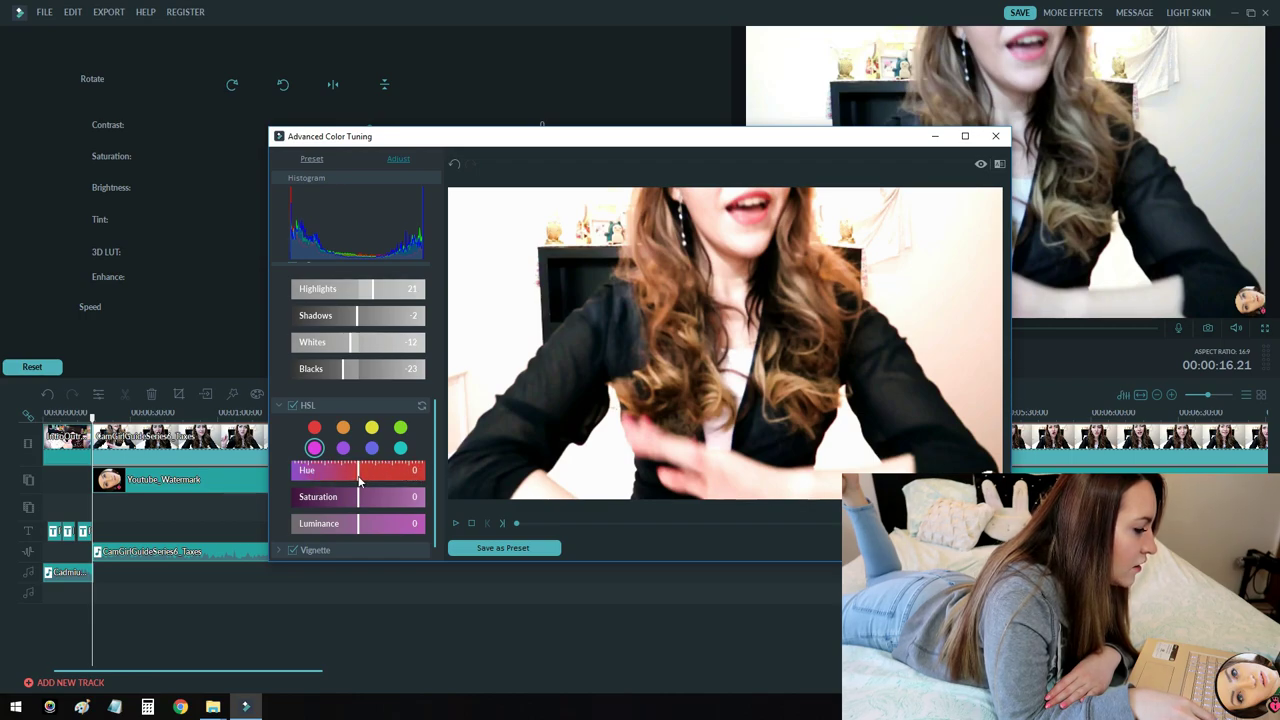
Step: Shift the orange HSL range to Hue -100 with higher Saturation and Luminance
left_click(343, 428)
left_click_drag(354, 478, 324, 480)
left_click_drag(416, 472, 408, 474)
left_click_drag(370, 513, 415, 522)
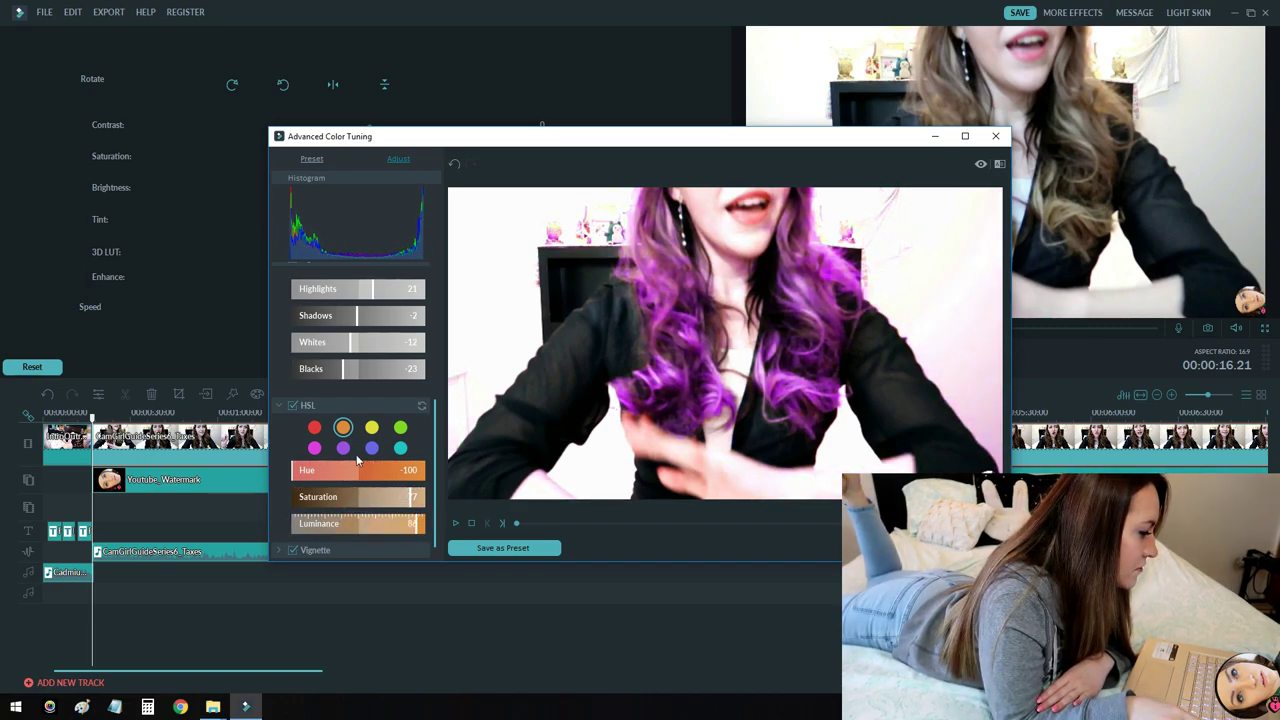
Step: Experiment with purple, yellow and blue hues, ending at yellow -2 and blue 1
left_click(344, 449)
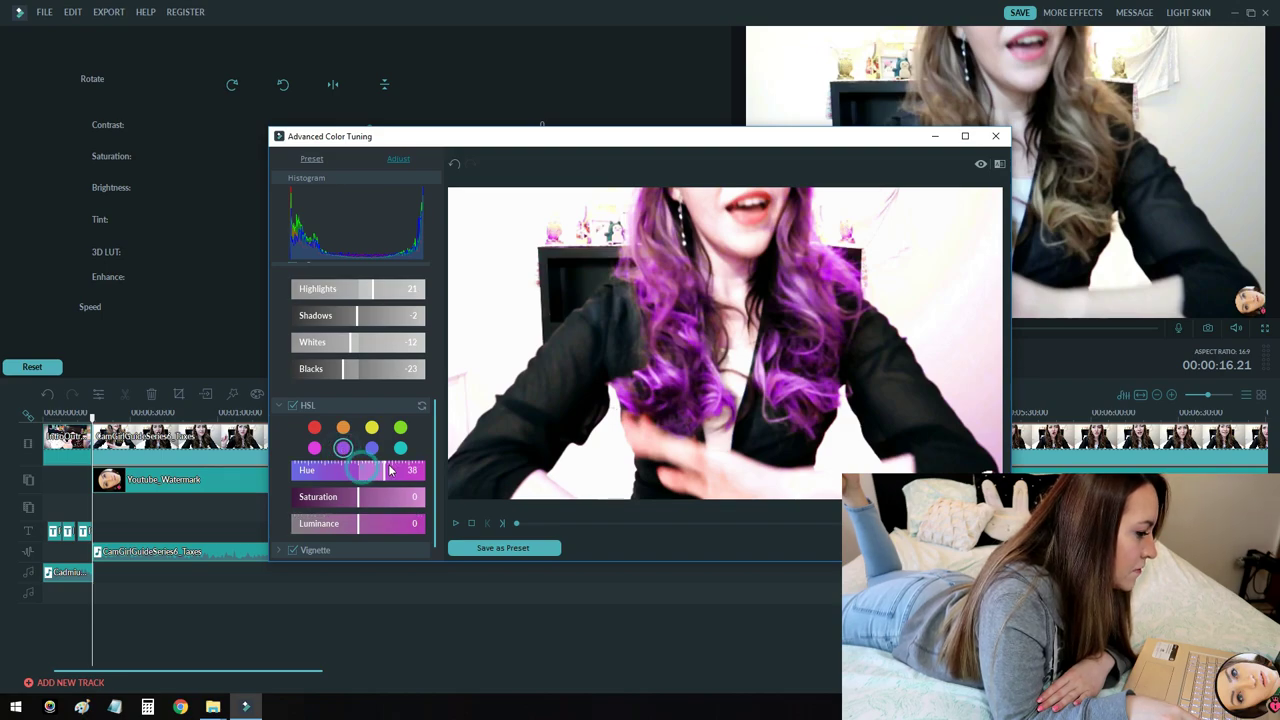
left_click_drag(390, 470, 334, 474)
left_click(372, 429)
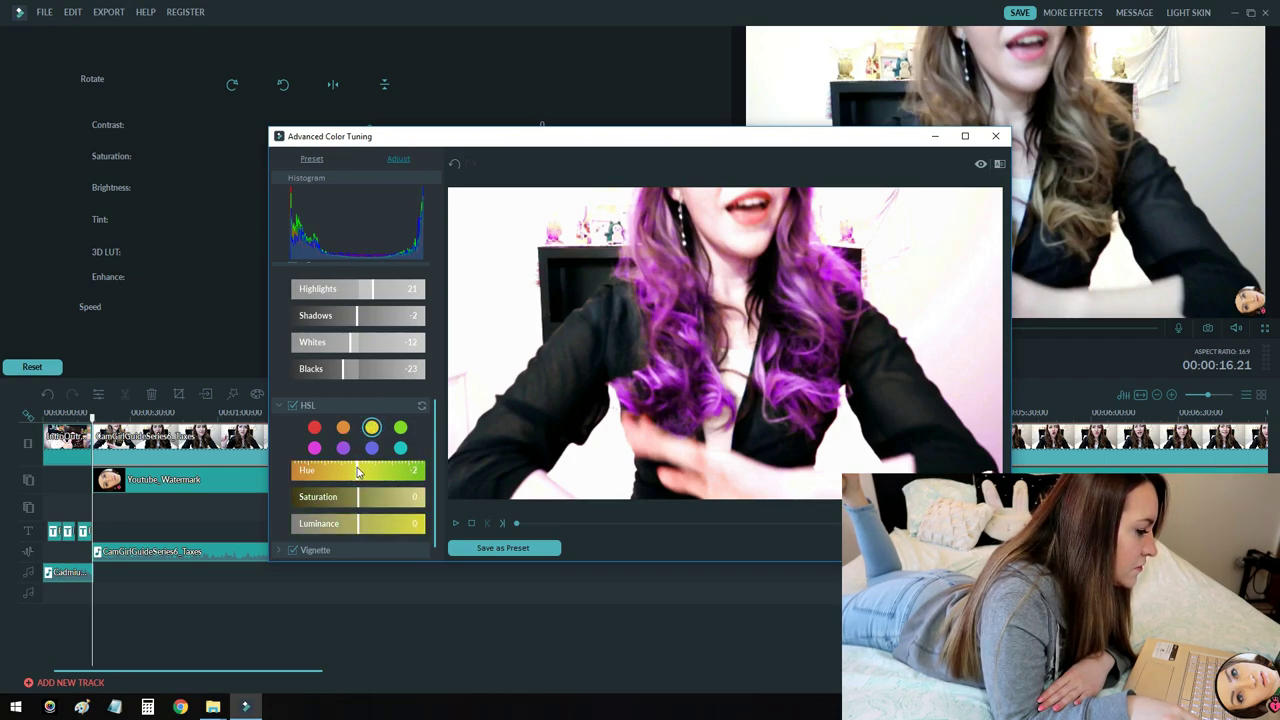
left_click(371, 449)
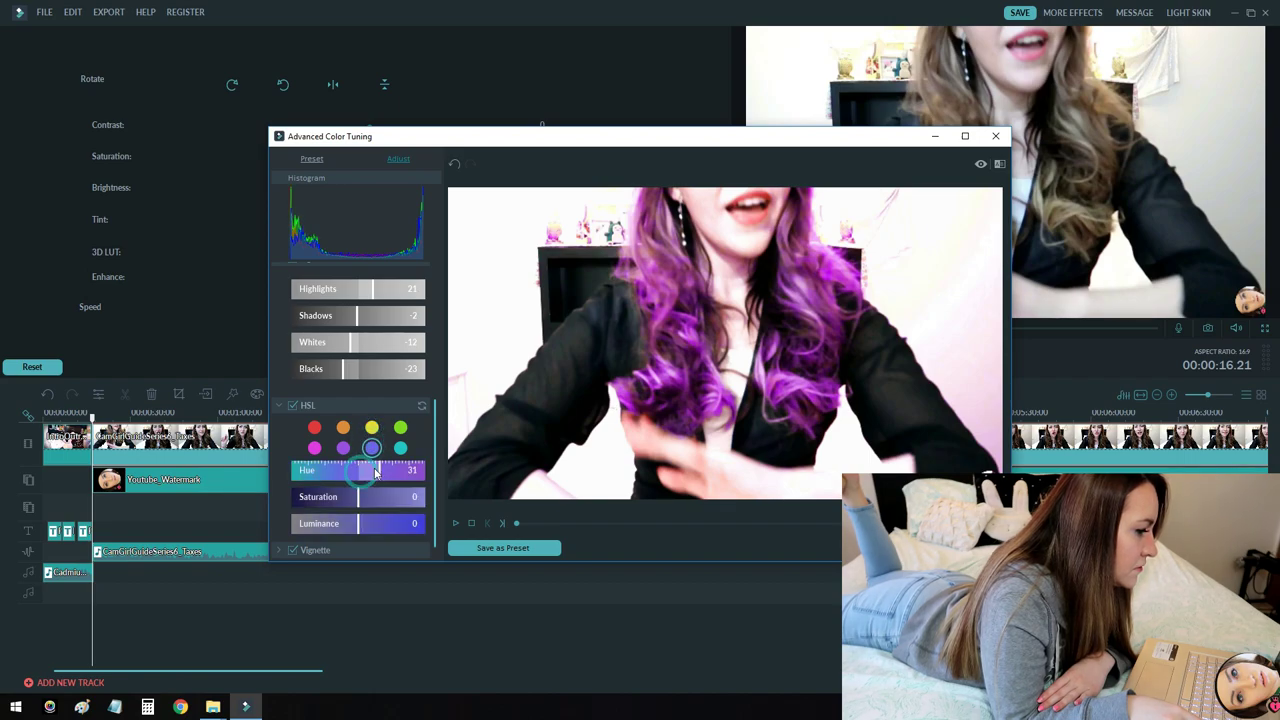
left_click_drag(369, 473, 296, 474)
left_click(350, 472)
mouse_move(382, 456)
left_mouse_down()
mouse_move(306, 458)
mouse_move(357, 455)
left_mouse_up()
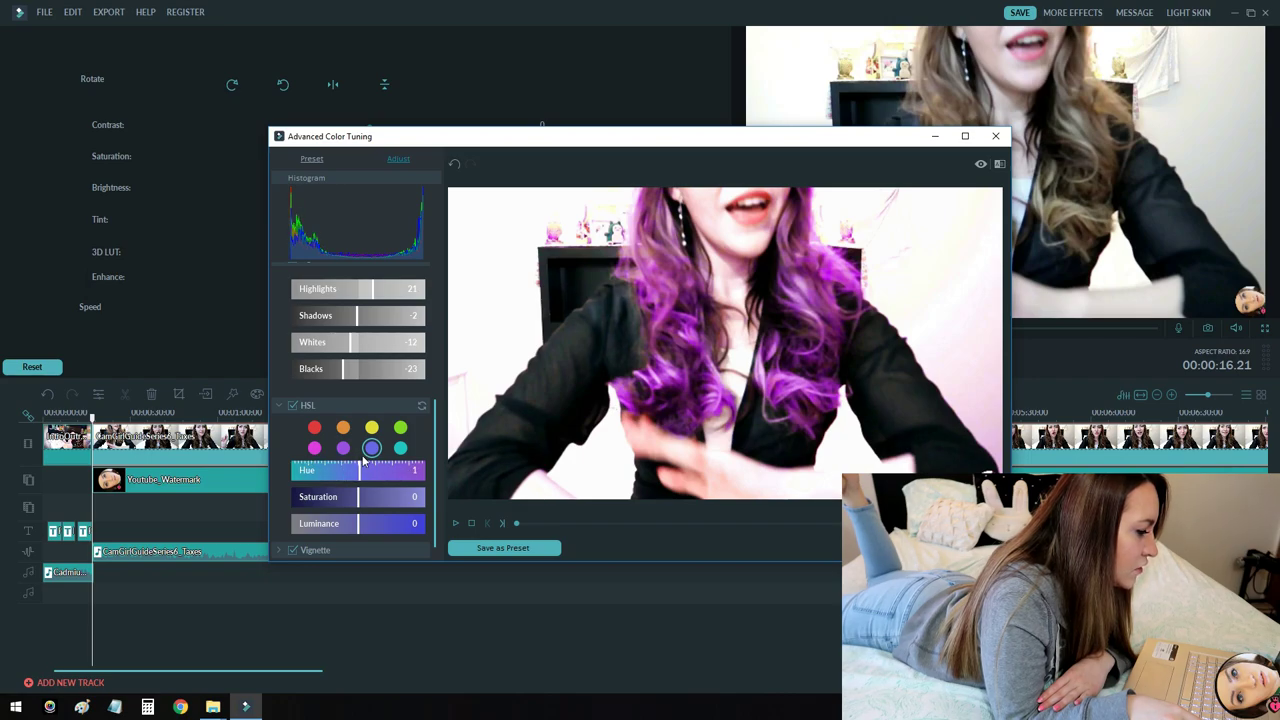
left_click(400, 448)
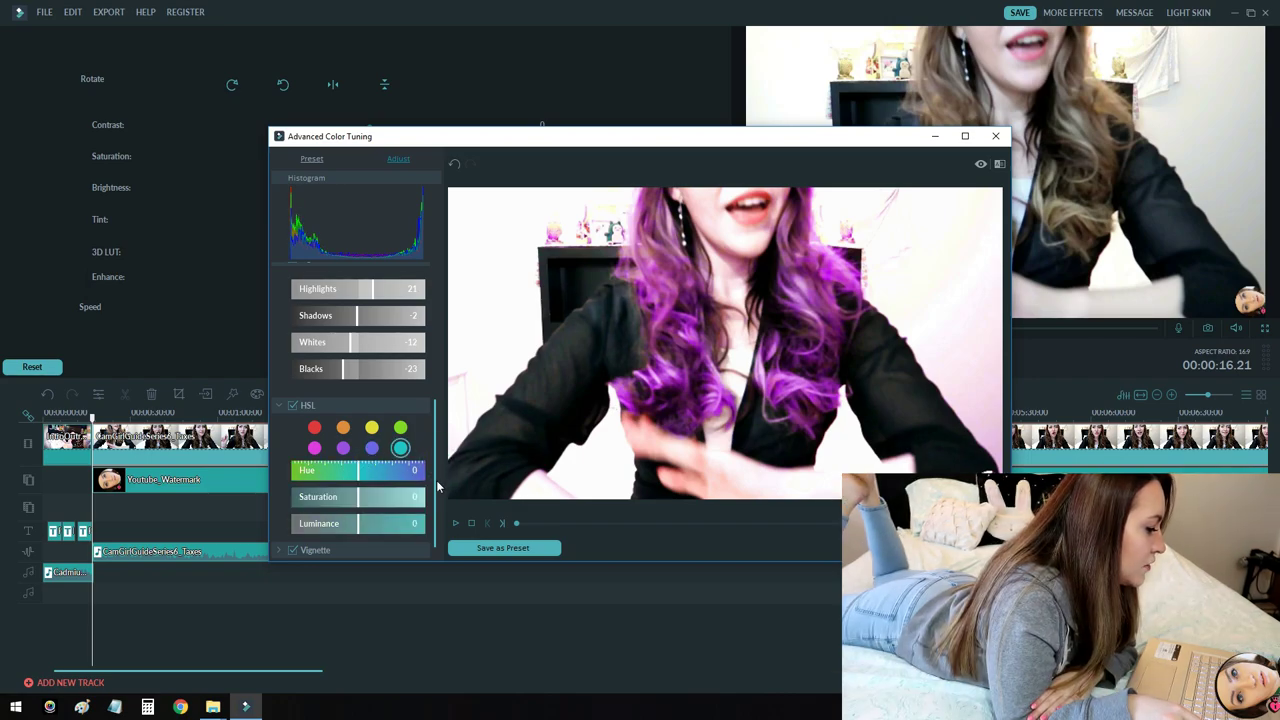
Step: Add a vignette with Amount -64, Size 100, Roundness 36, softer feather and higher exposure
left_click(345, 556)
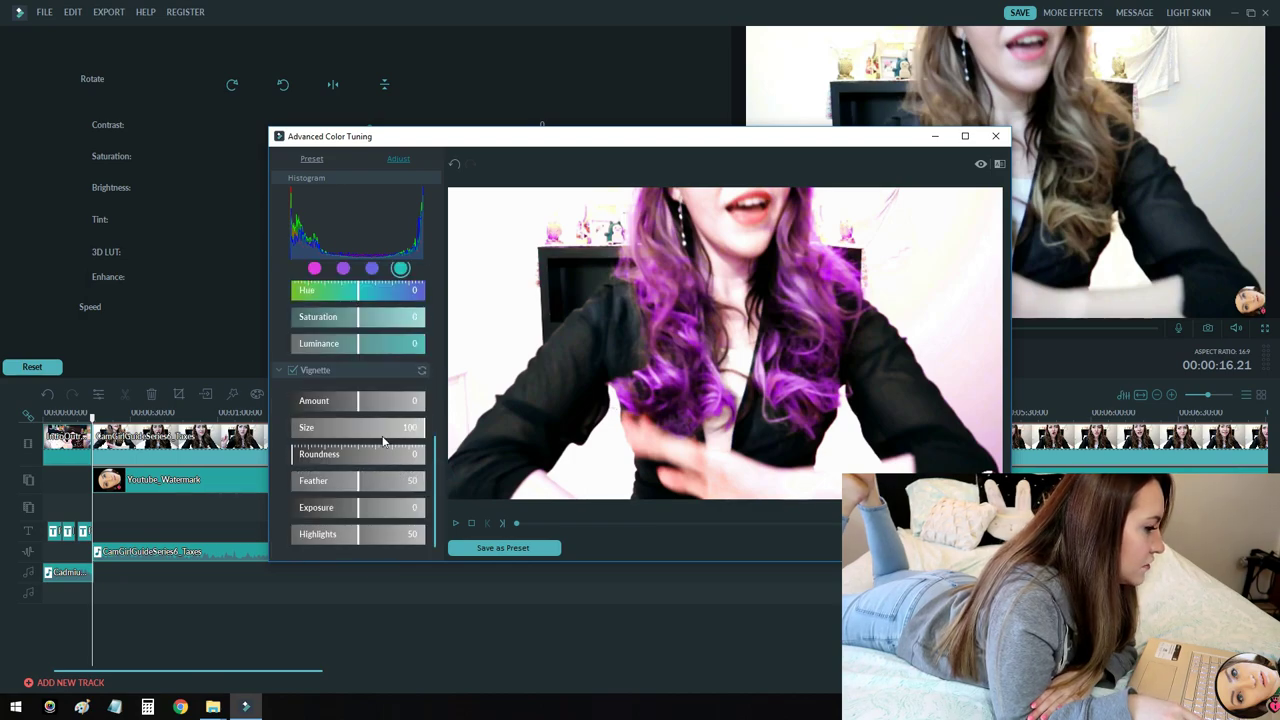
left_click_drag(360, 400, 322, 407)
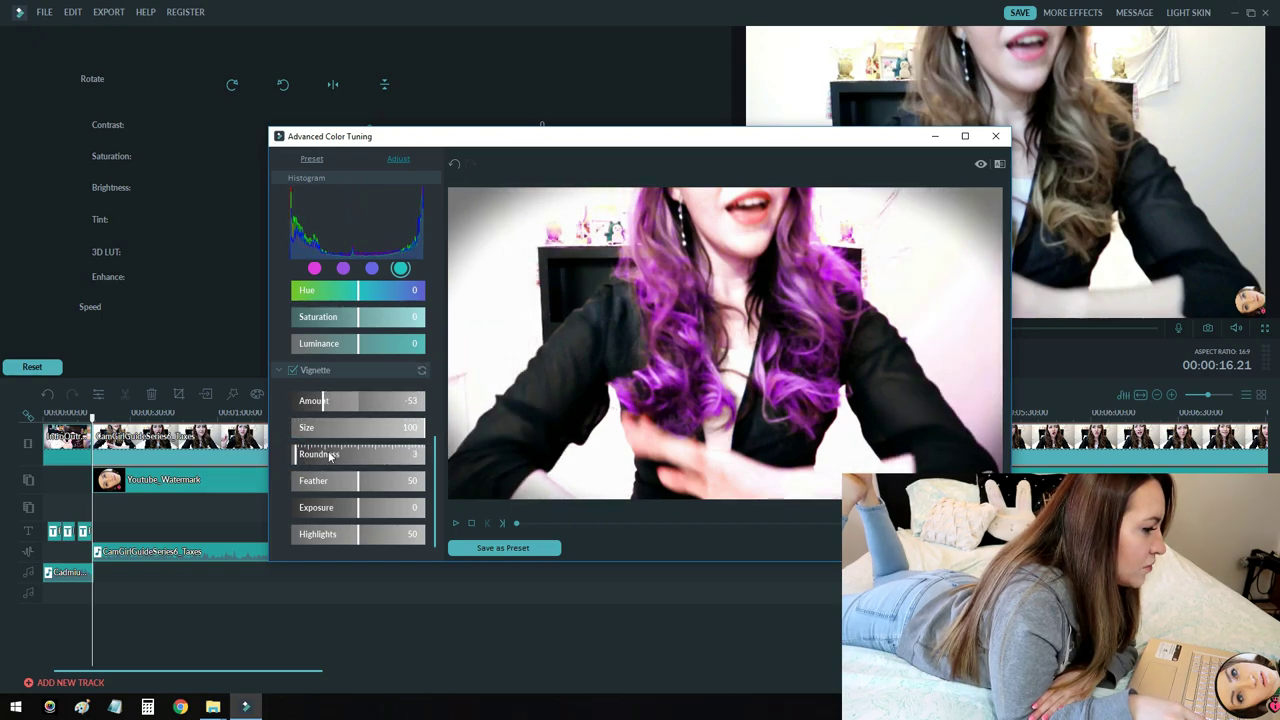
mouse_move(329, 456)
left_mouse_down()
mouse_move(306, 455)
mouse_move(341, 452)
left_mouse_up()
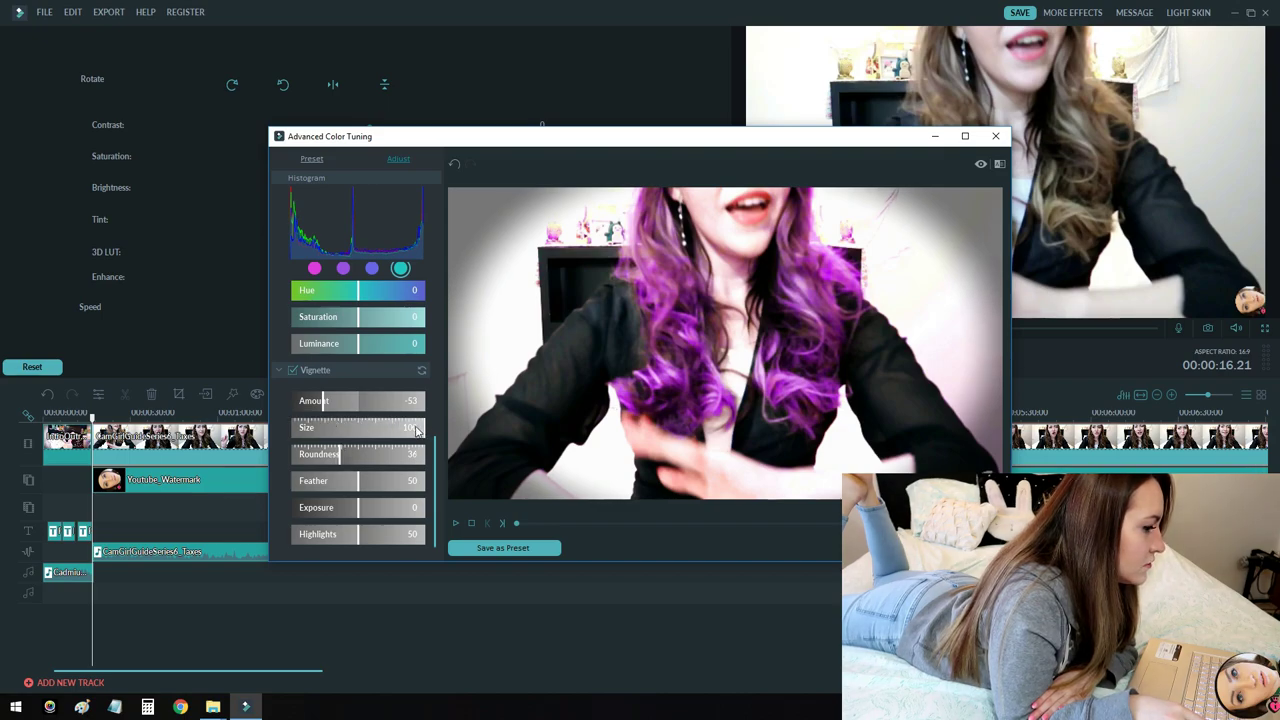
left_click_drag(418, 430, 445, 428)
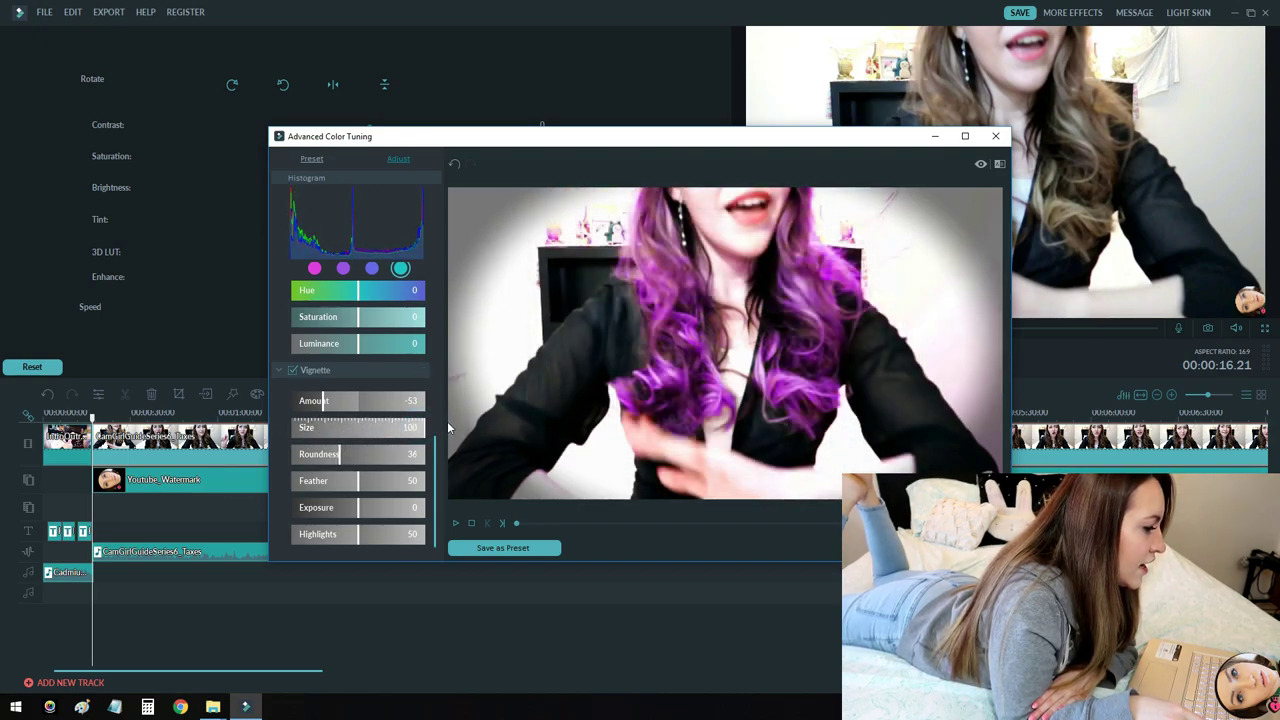
left_click_drag(328, 408, 316, 402)
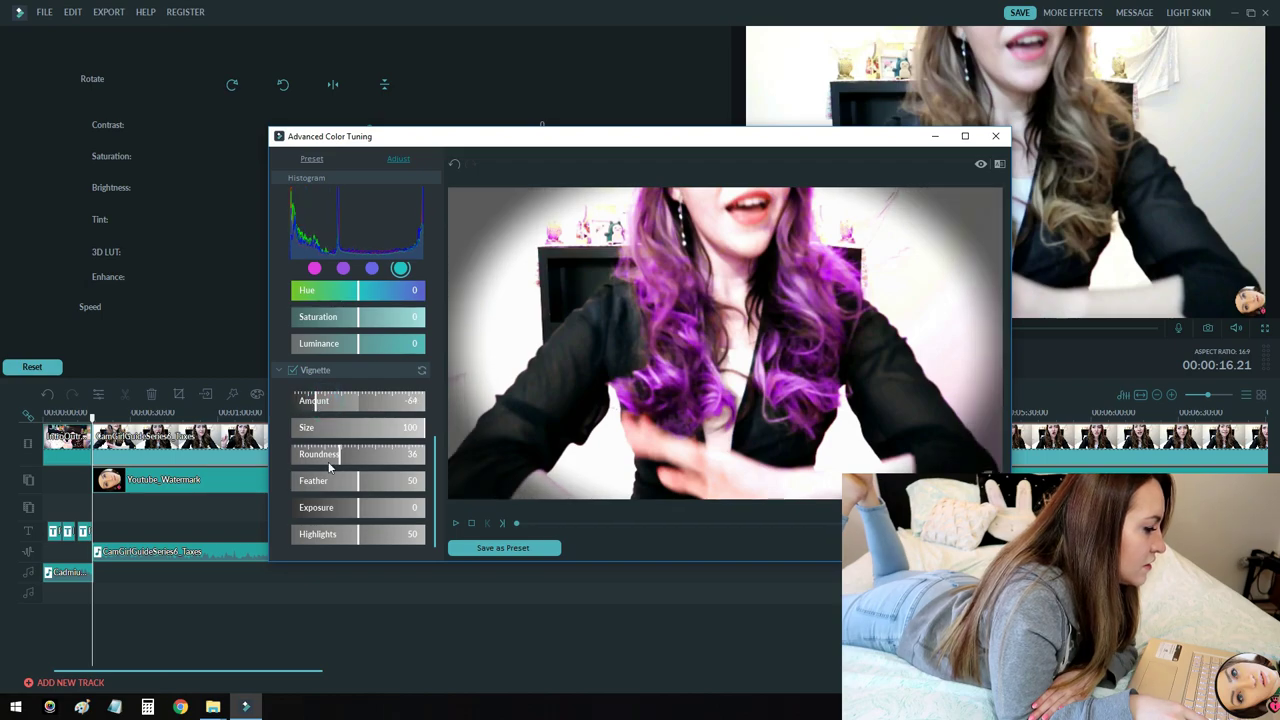
left_click_drag(352, 481, 415, 473)
left_click_drag(358, 510, 400, 533)
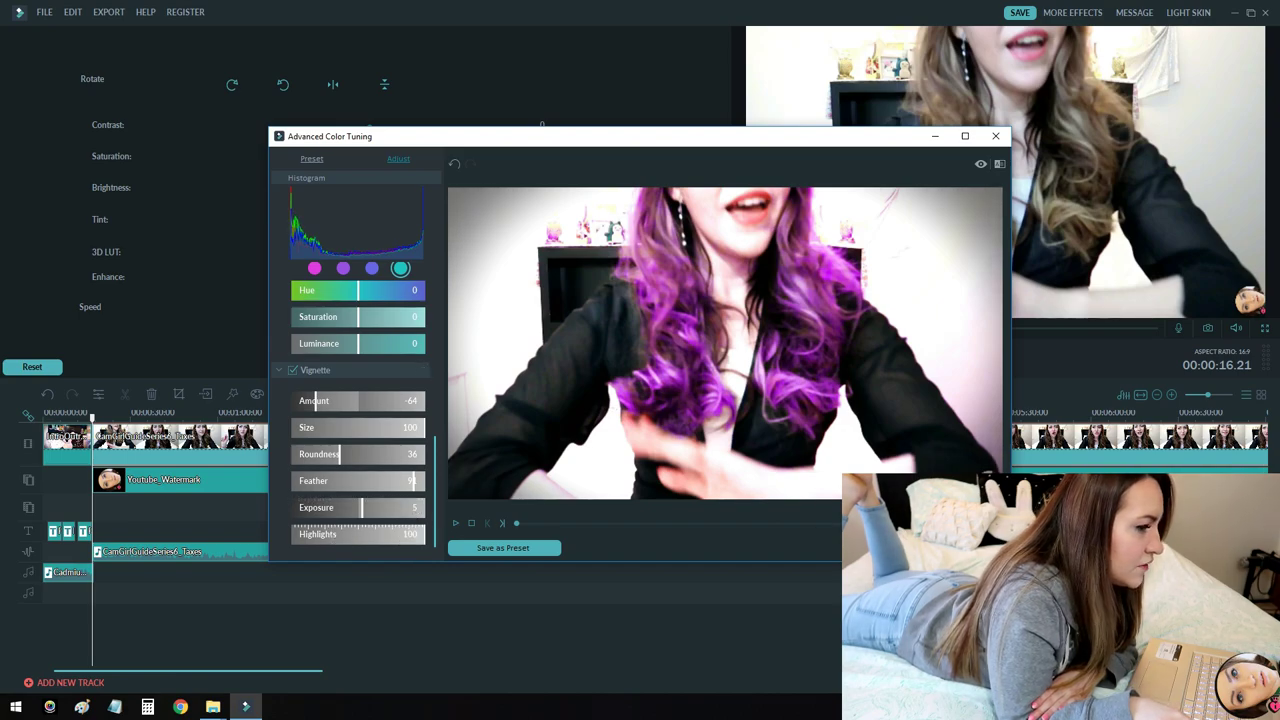
key("Return")
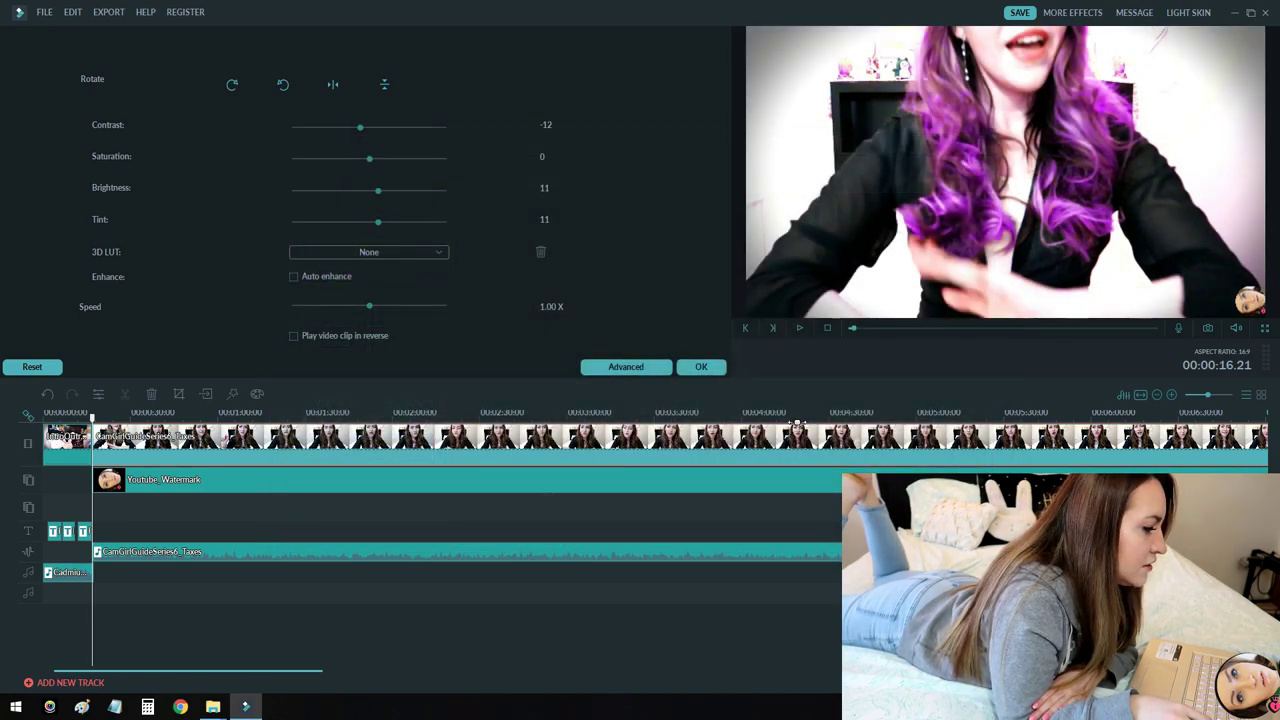
Step: Apply the colour grade and play the video from about 35 s to review it
left_click(704, 367)
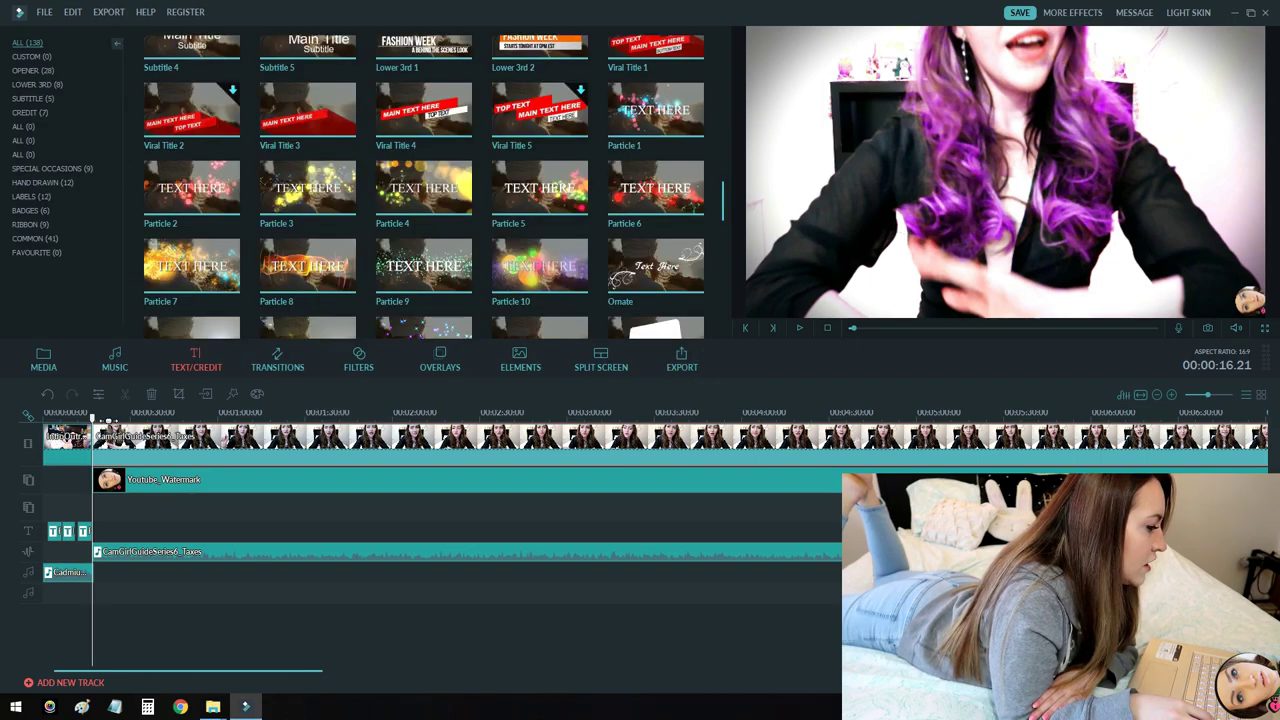
left_click_drag(93, 418, 146, 416)
left_click(801, 327)
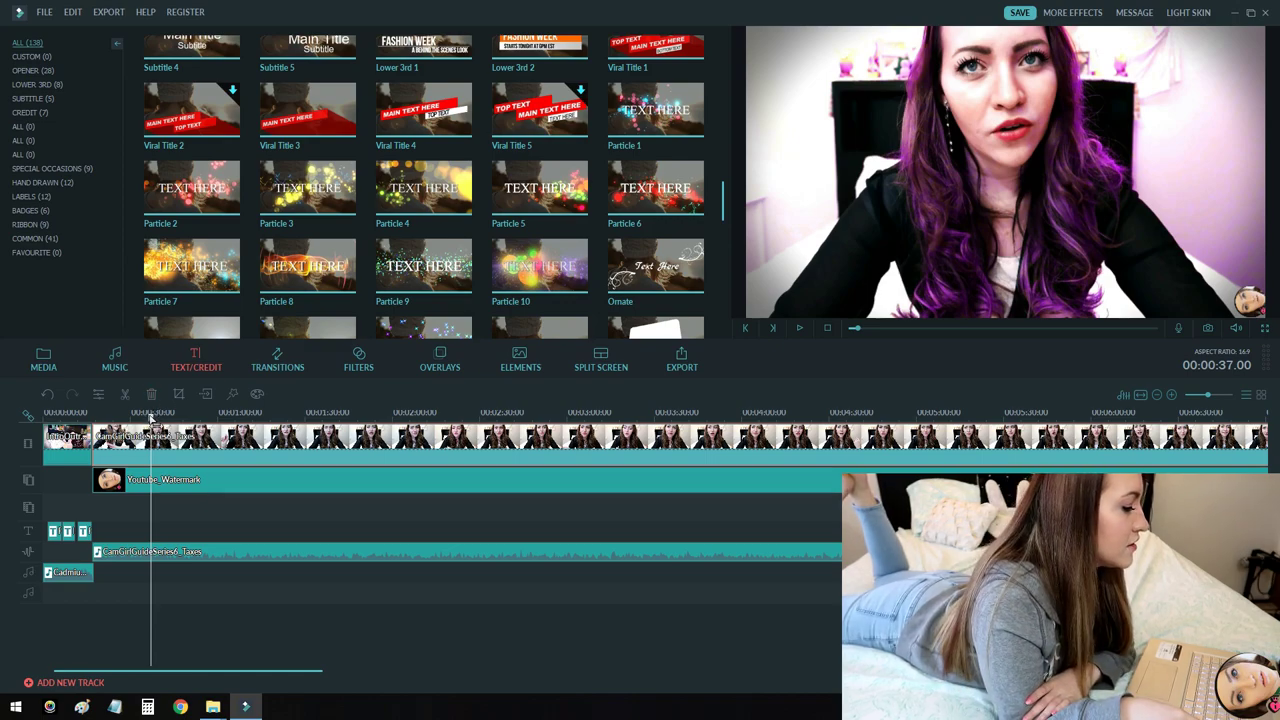
left_click_drag(156, 417, 192, 481)
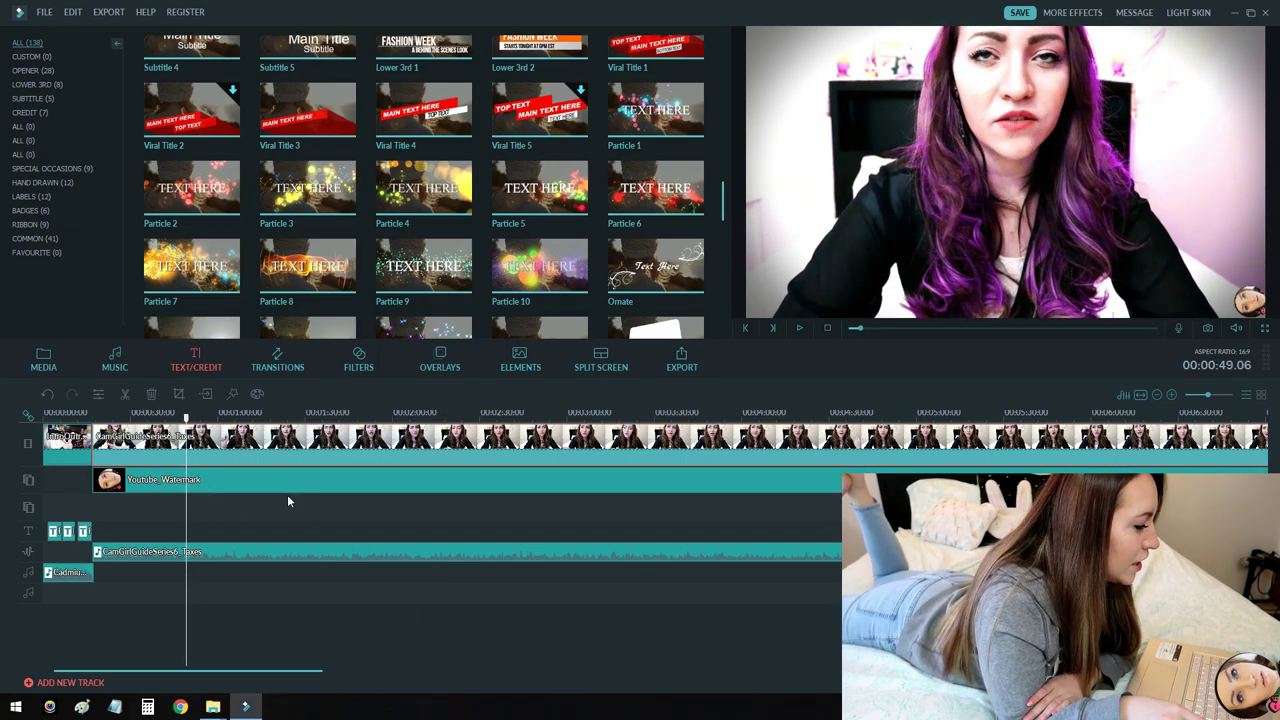
Step: Apply the Fire 1 filter and stretch it across the video from the clip's start
left_click(355, 362)
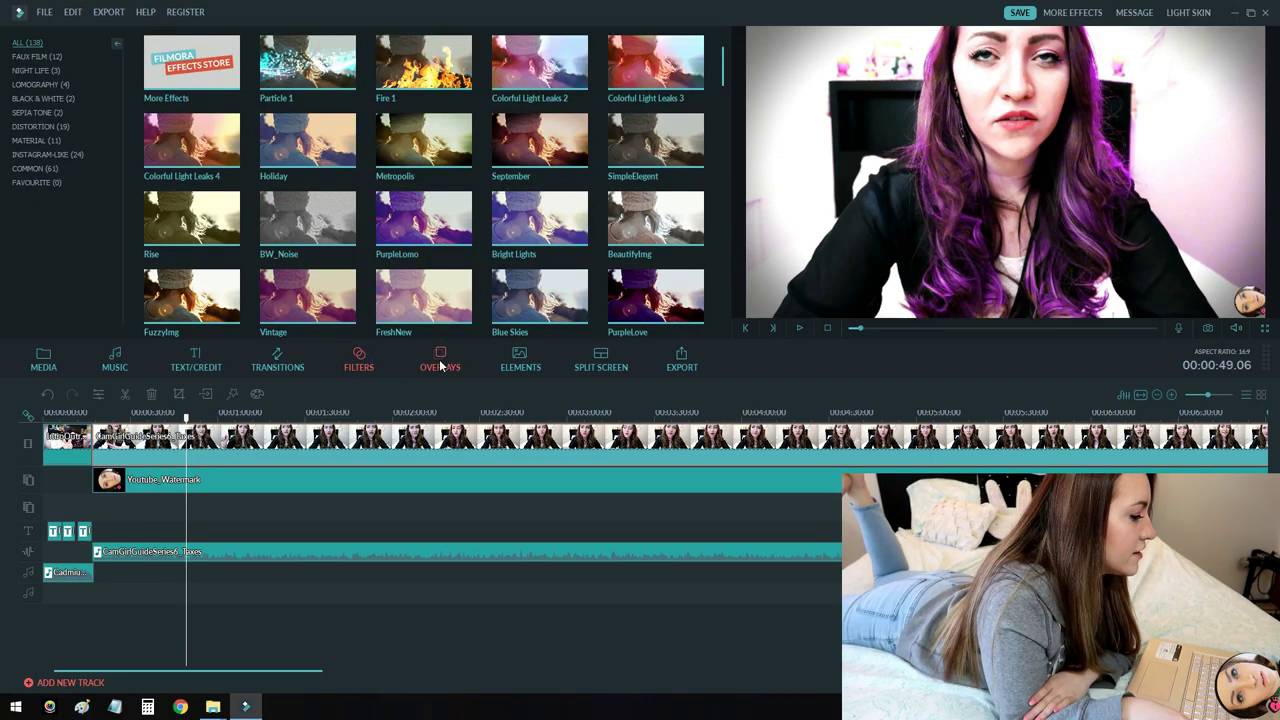
left_click(440, 364)
left_click(358, 364)
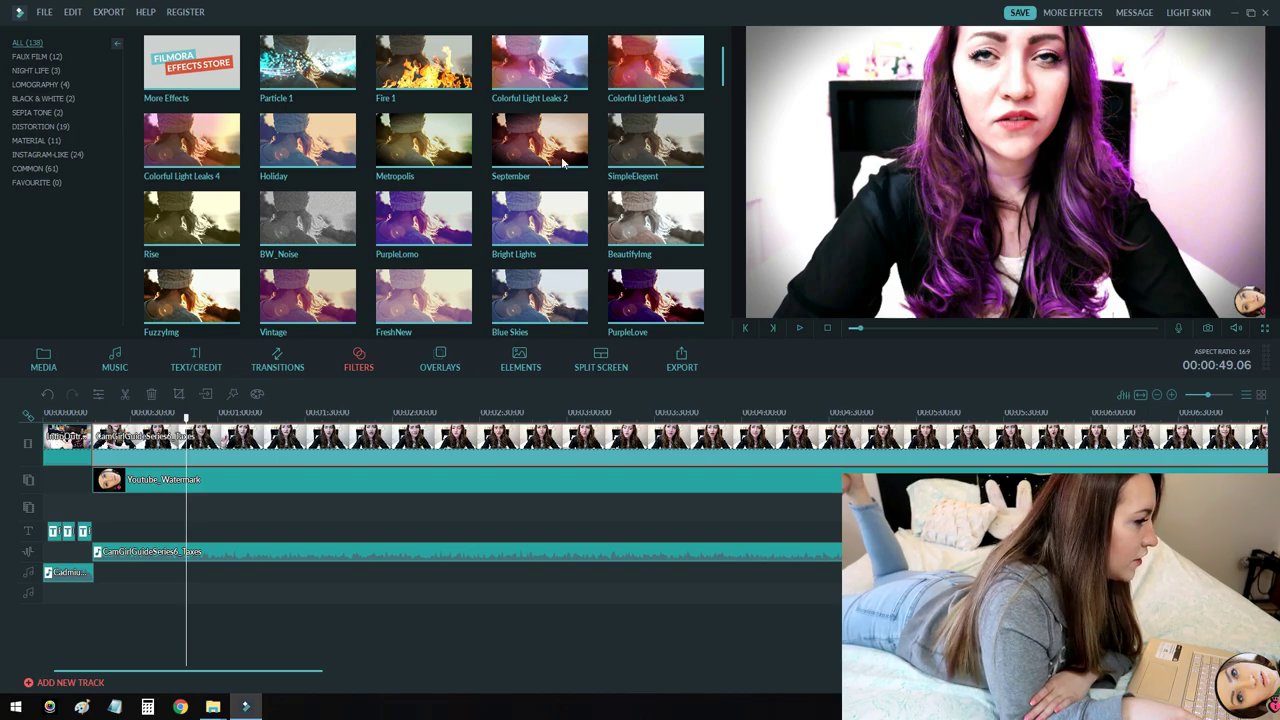
right_click(404, 67)
left_click(430, 77)
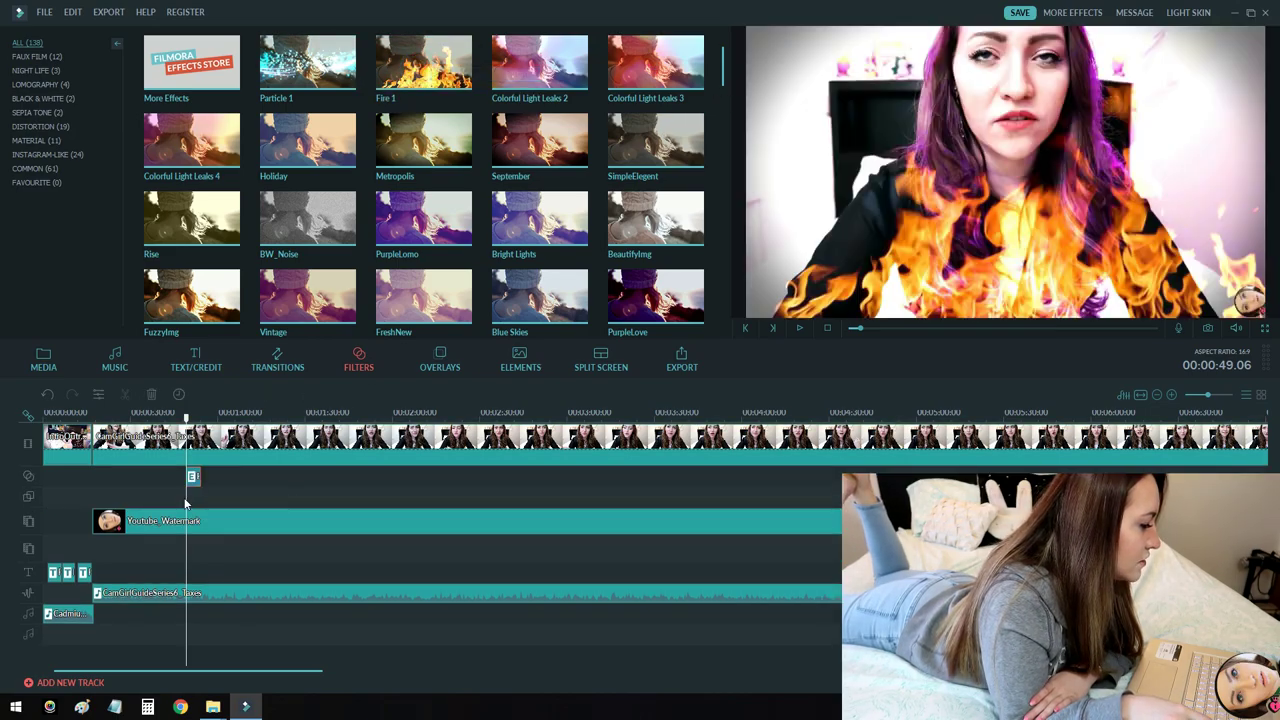
left_click_drag(197, 475, 972, 475)
left_click_drag(723, 475, 629, 477)
Step: Preview the Fire 1 effect, then delete the filter from the timeline
left_click(800, 328)
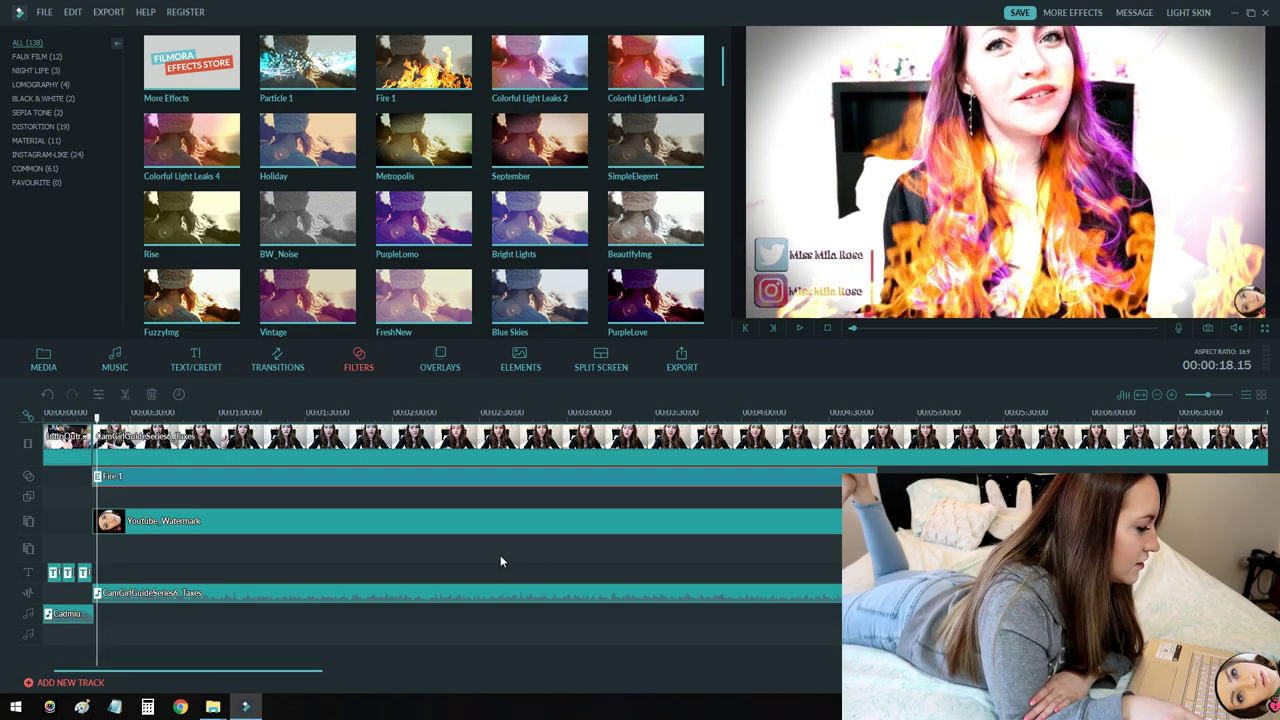
left_click(799, 329)
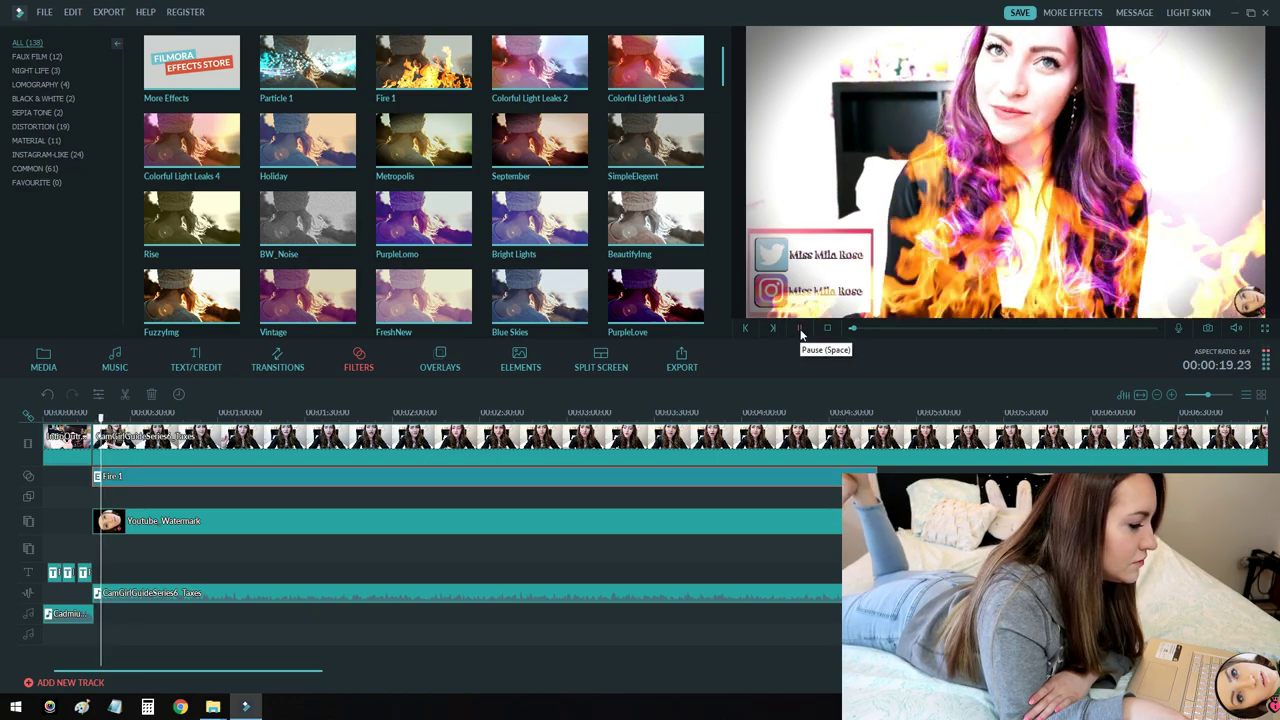
left_click(800, 329)
right_click(616, 472)
left_click(645, 595)
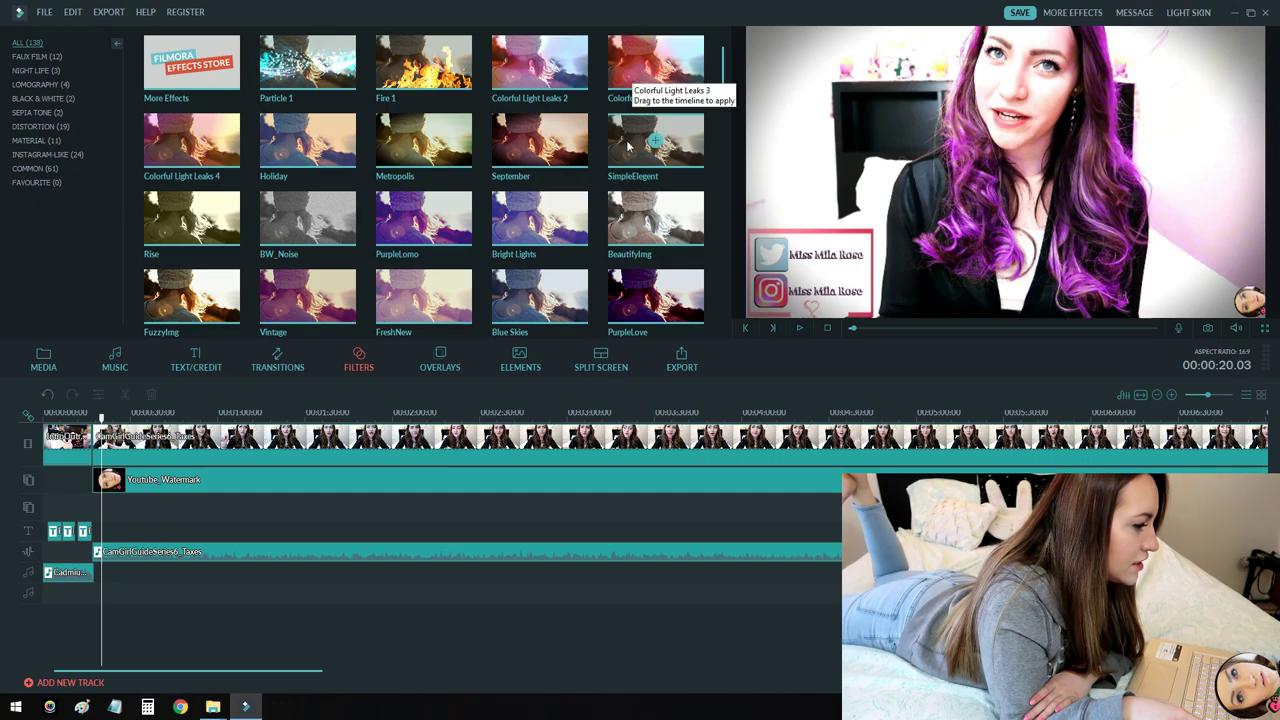
Step: Preview the Bright Lights, FreshNew and Purple Haze filters
left_click(570, 220)
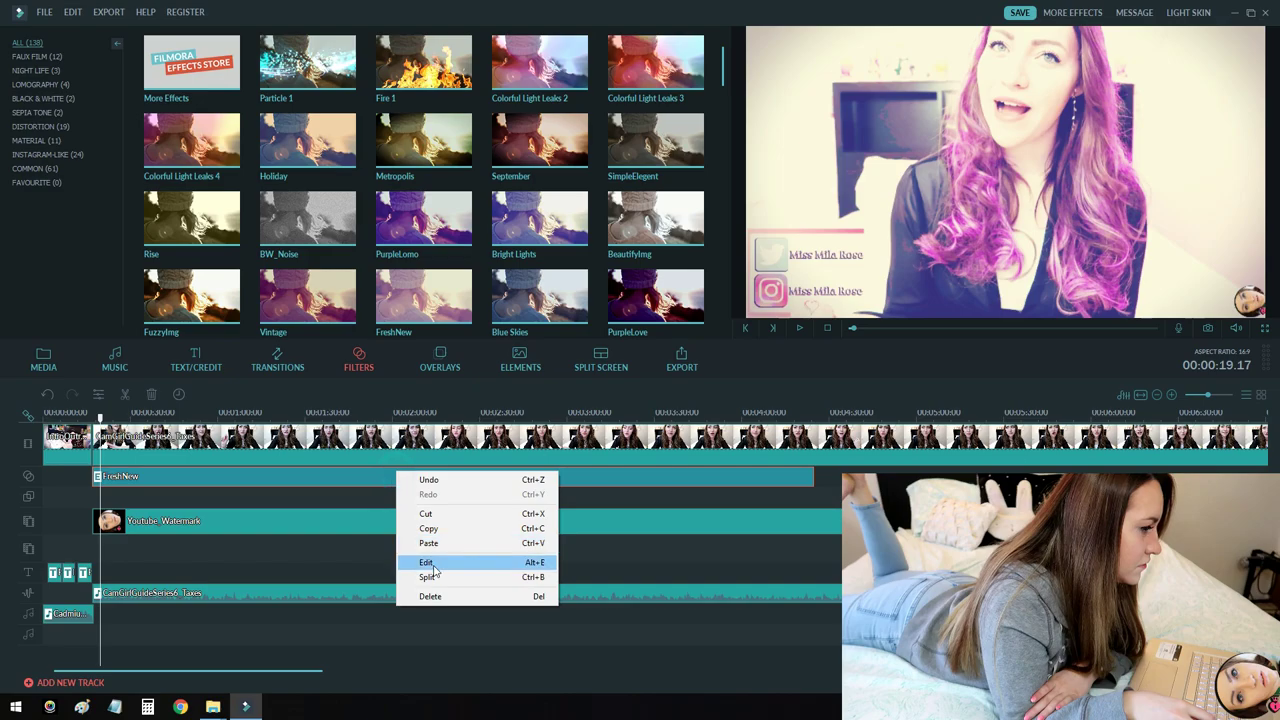
left_click(433, 563)
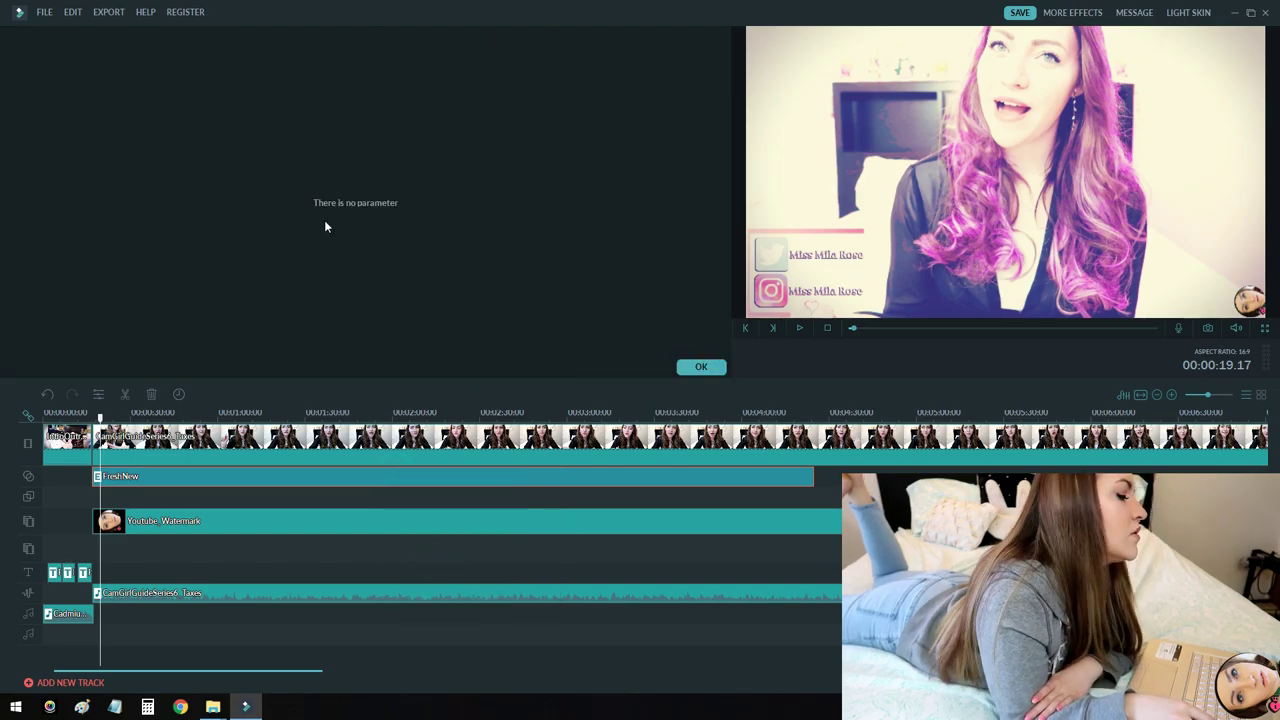
left_click(702, 367)
left_click_drag(724, 62, 728, 140)
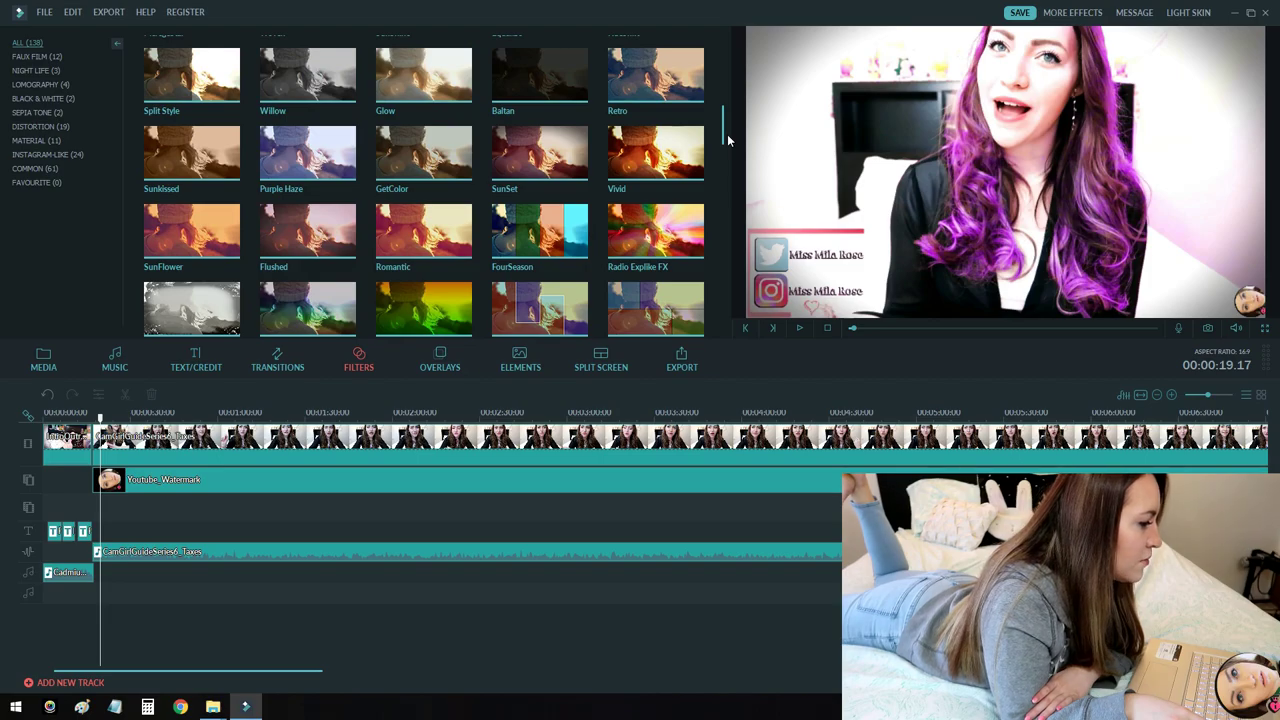
left_click(284, 168)
scroll(452, 116, "up", 2)
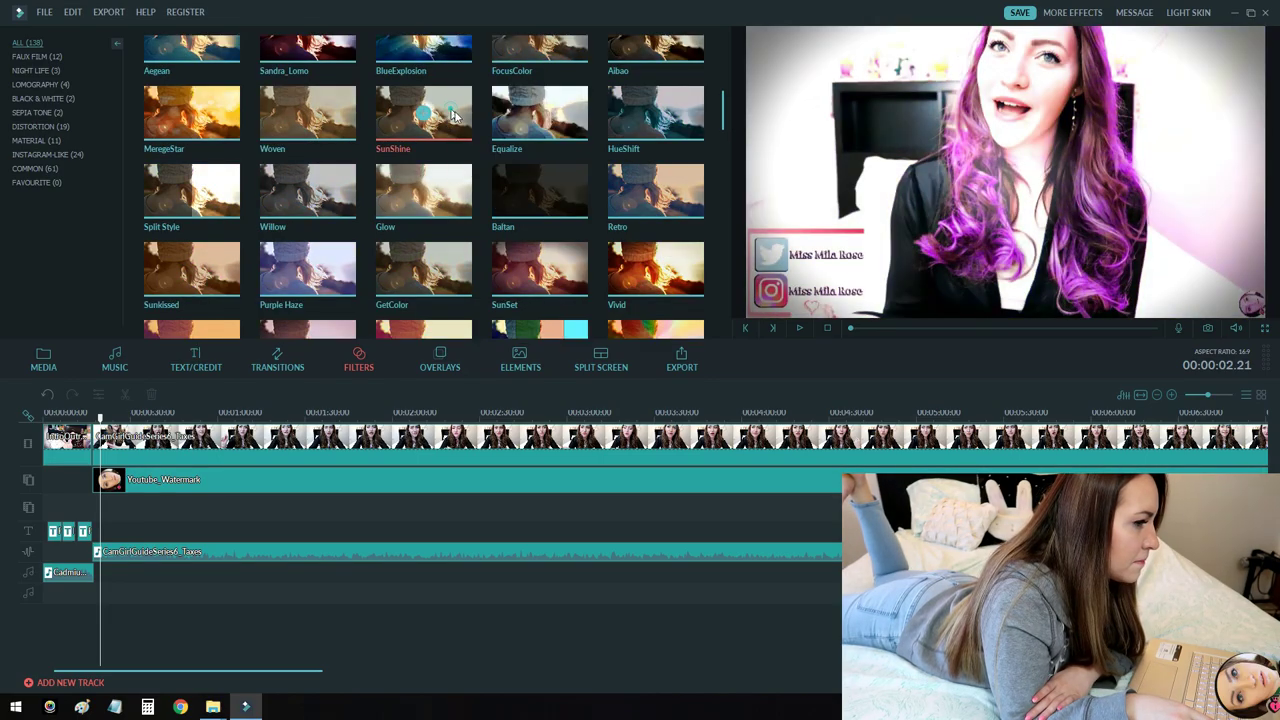
Step: Apply the SunShine filter and stretch it across the video
right_click(452, 116)
left_click(480, 123)
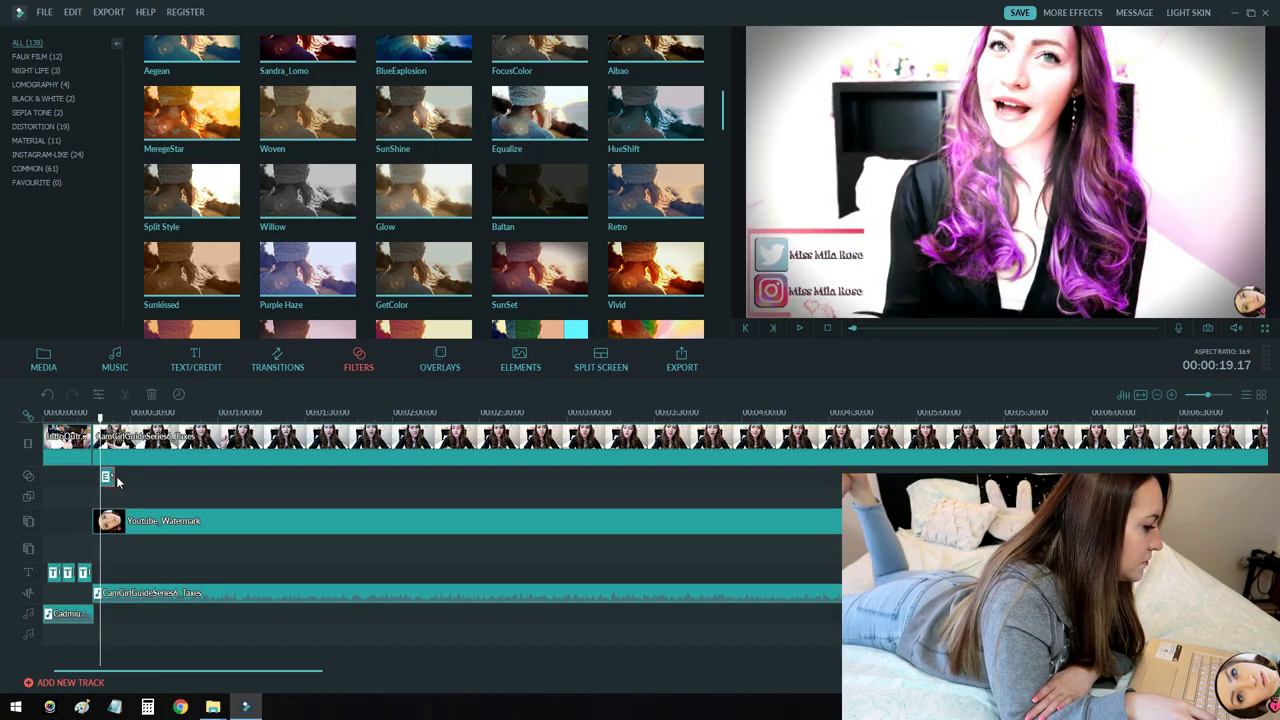
left_click_drag(112, 477, 818, 475)
right_click(818, 470)
Step: Check the SunShine filter's settings and align the filter with the clip's start
left_click(771, 486)
right_click(771, 480)
left_click(800, 562)
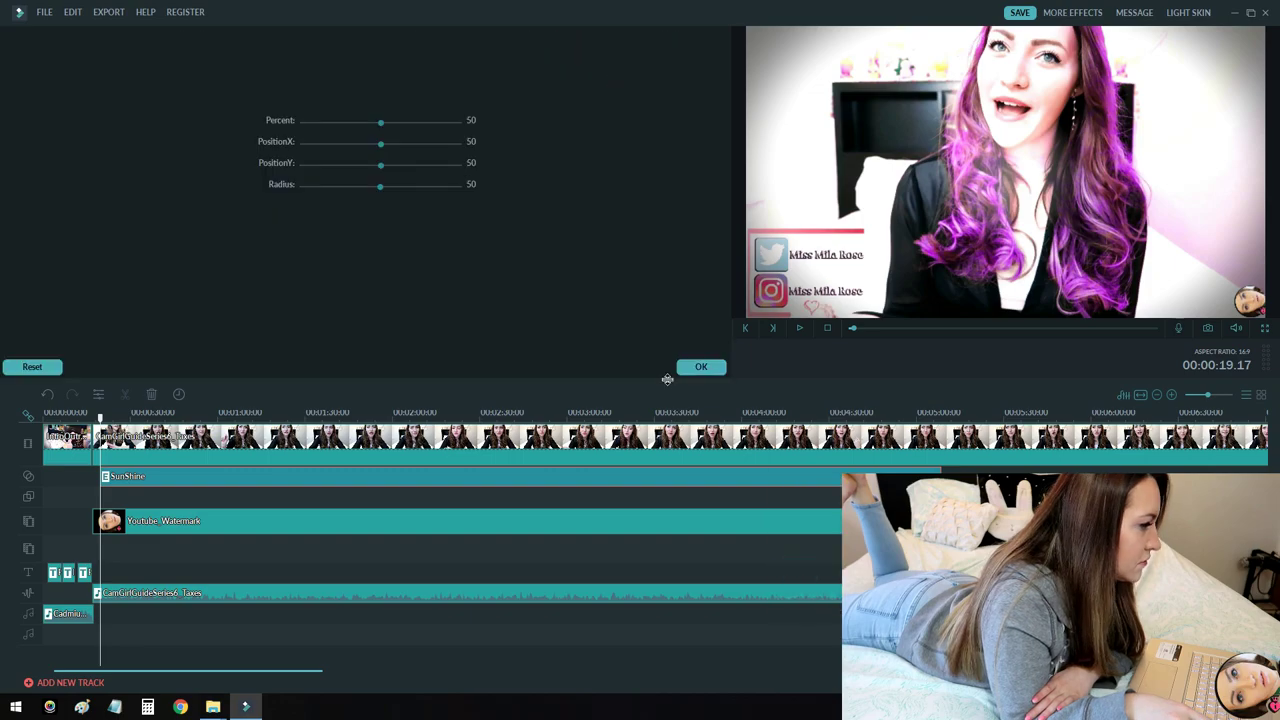
left_click(702, 368)
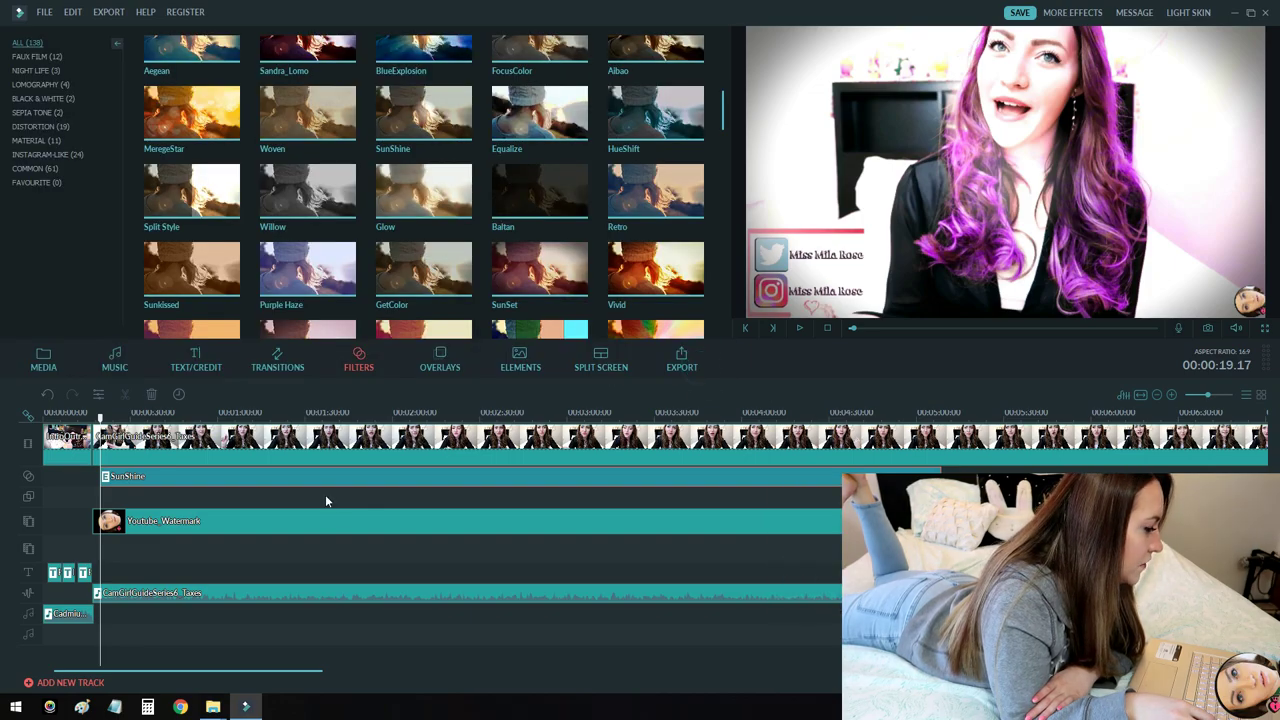
left_click_drag(308, 477, 300, 477)
Step: Set the SunShine filter to Percent 44 and Radius 100
right_click(300, 478)
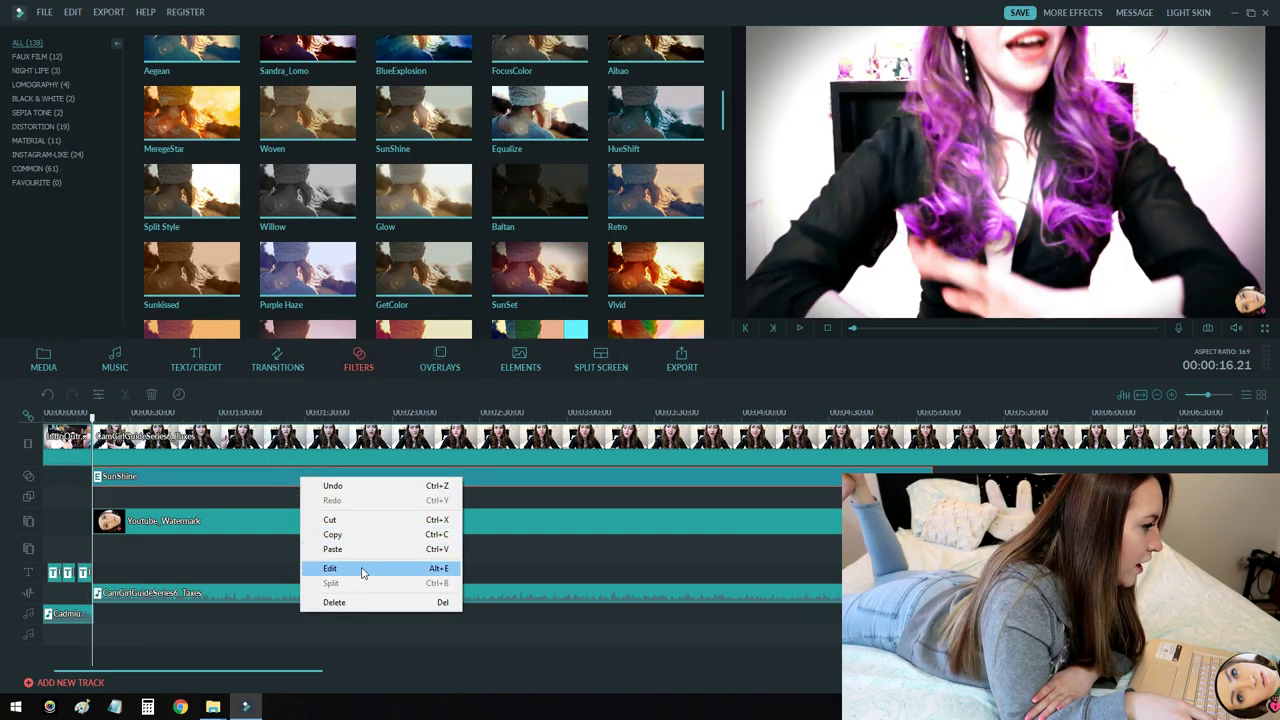
left_click(362, 568)
left_click_drag(388, 124, 450, 122)
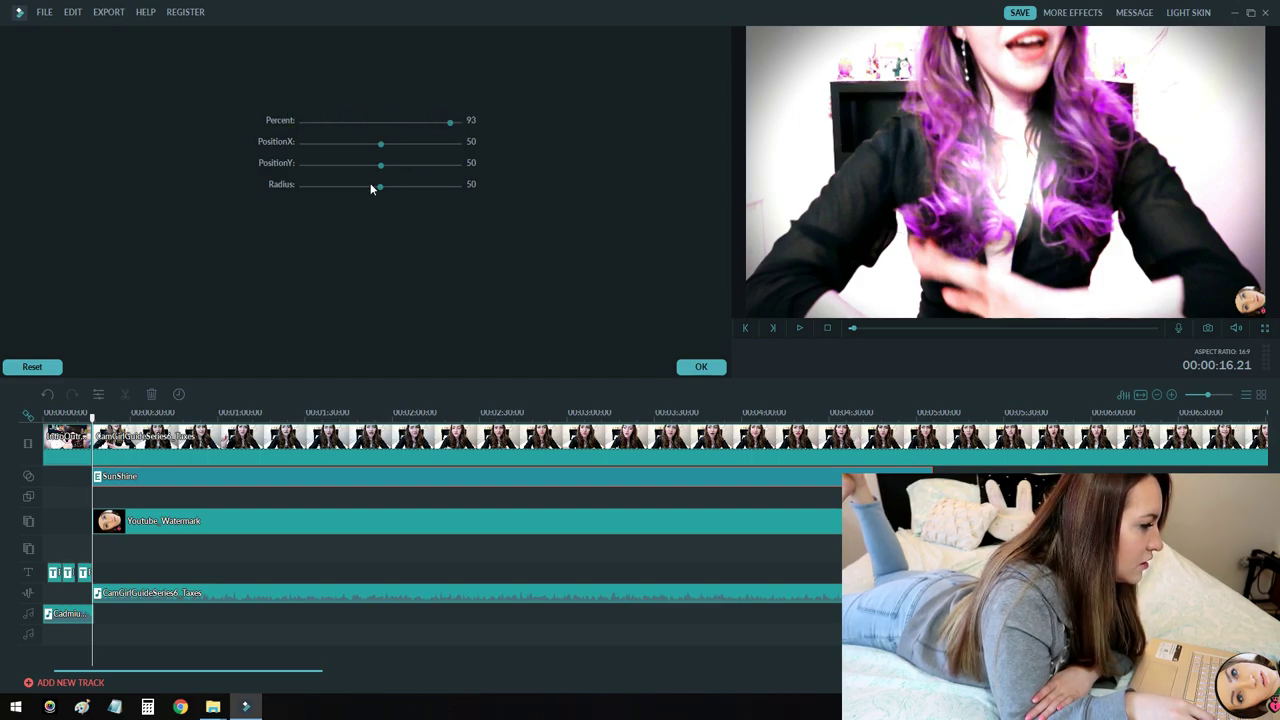
left_click_drag(384, 187, 460, 183)
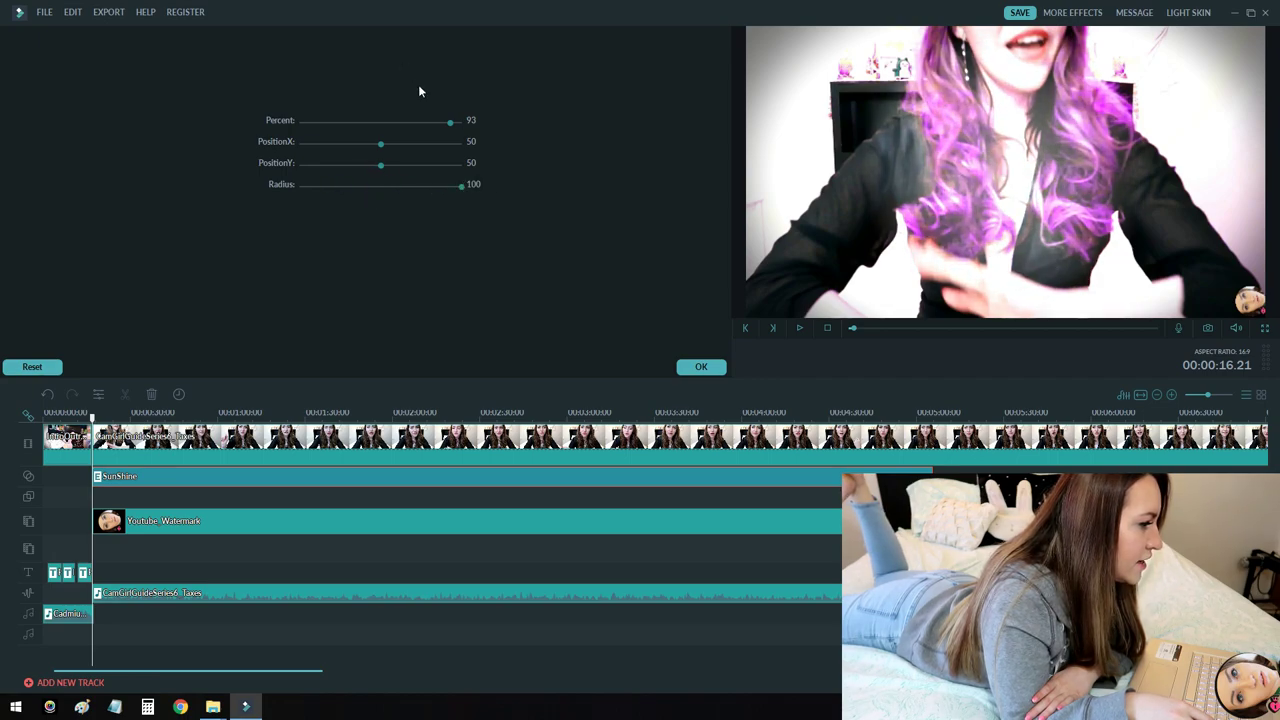
left_click(449, 120)
left_click_drag(362, 119, 337, 162)
Step: Confirm the SunShine filter, then apply the Old Film Frame 1 overlay to the timeline
left_click(679, 370)
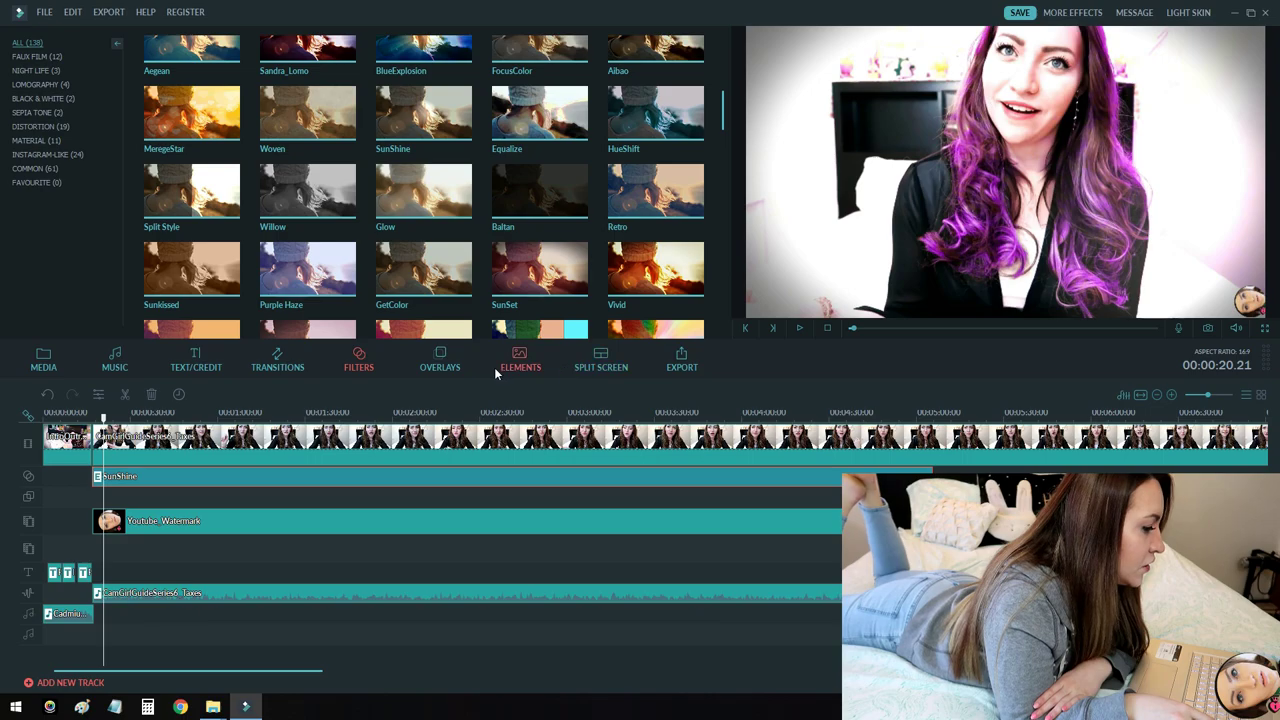
left_click(444, 365)
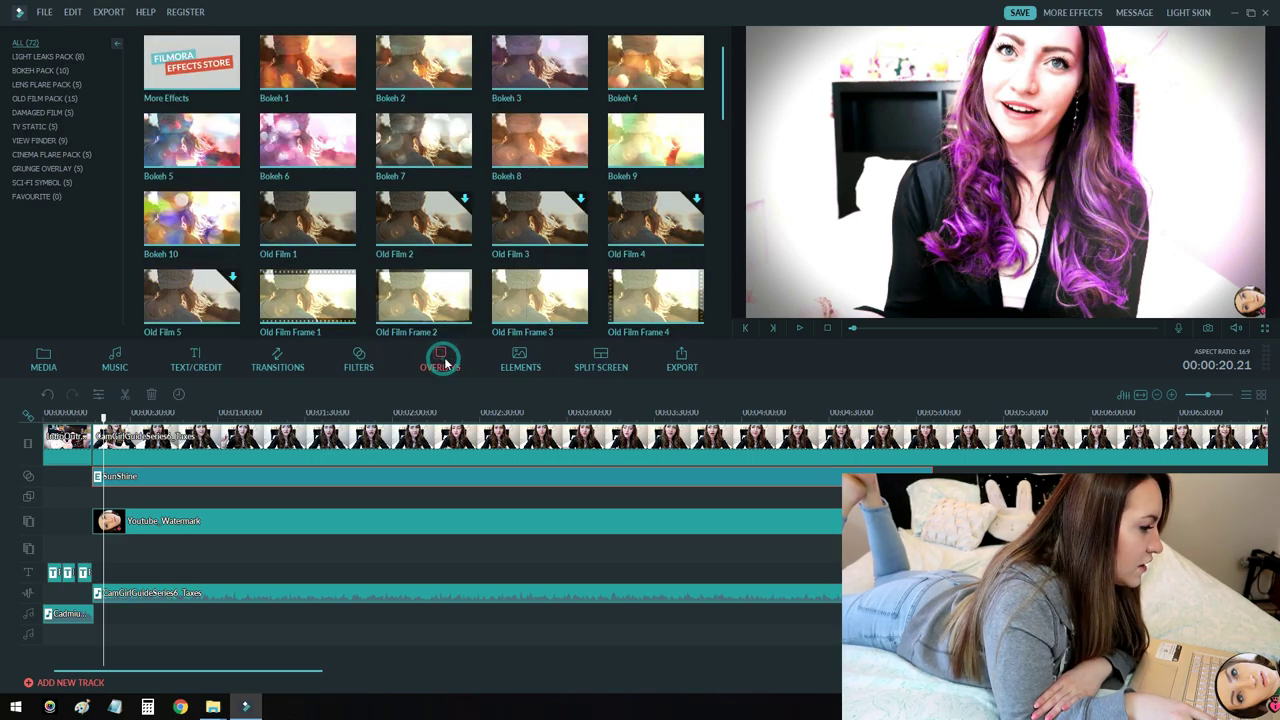
scroll(723, 119, "down", 1)
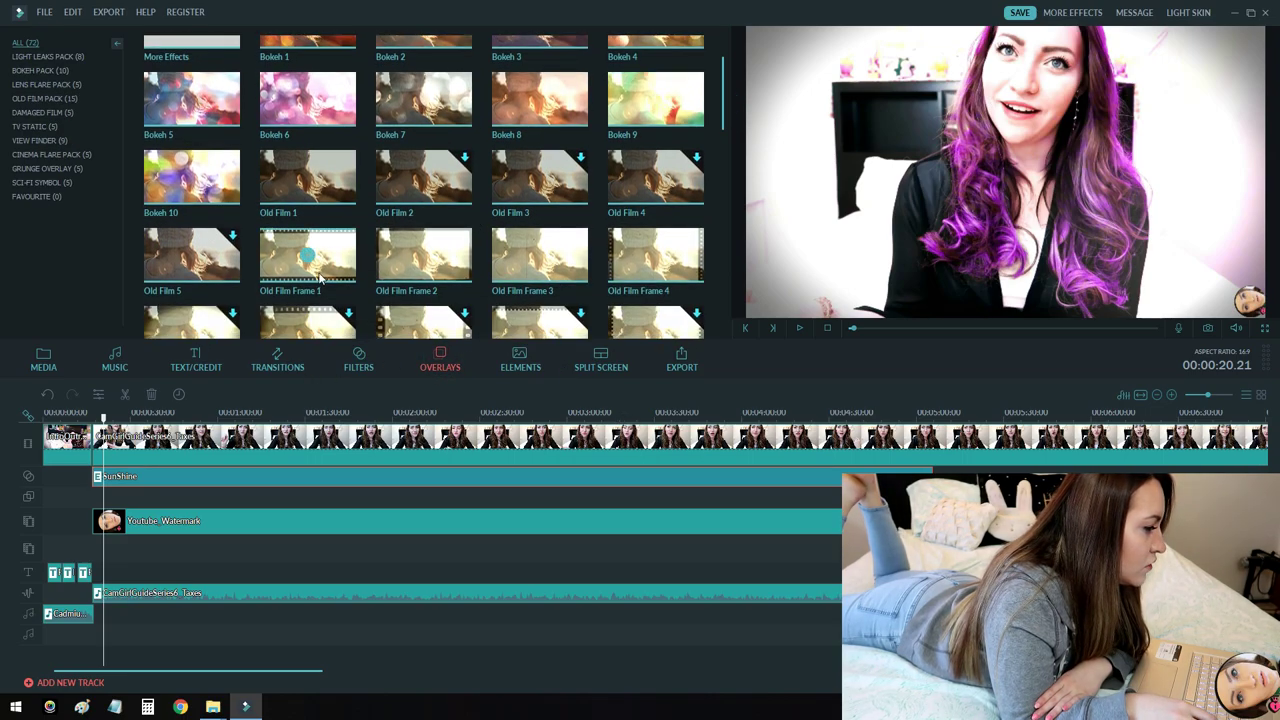
left_click(320, 260)
right_click(320, 259)
left_click(352, 267)
Step: Stretch the Old Film Frame 1 overlay across the video, preview it, then delete it
left_click_drag(117, 497, 664, 479)
left_click_drag(107, 491, 922, 494)
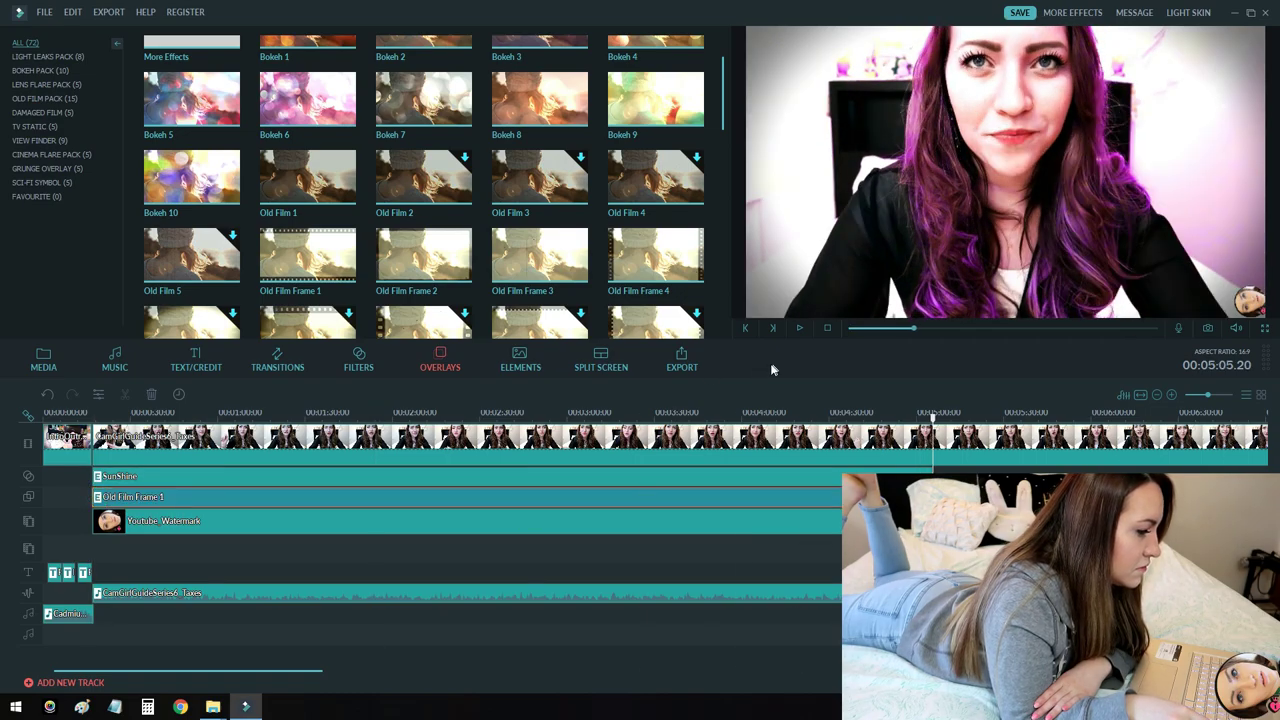
left_click_drag(932, 418, 338, 418)
left_click(800, 328)
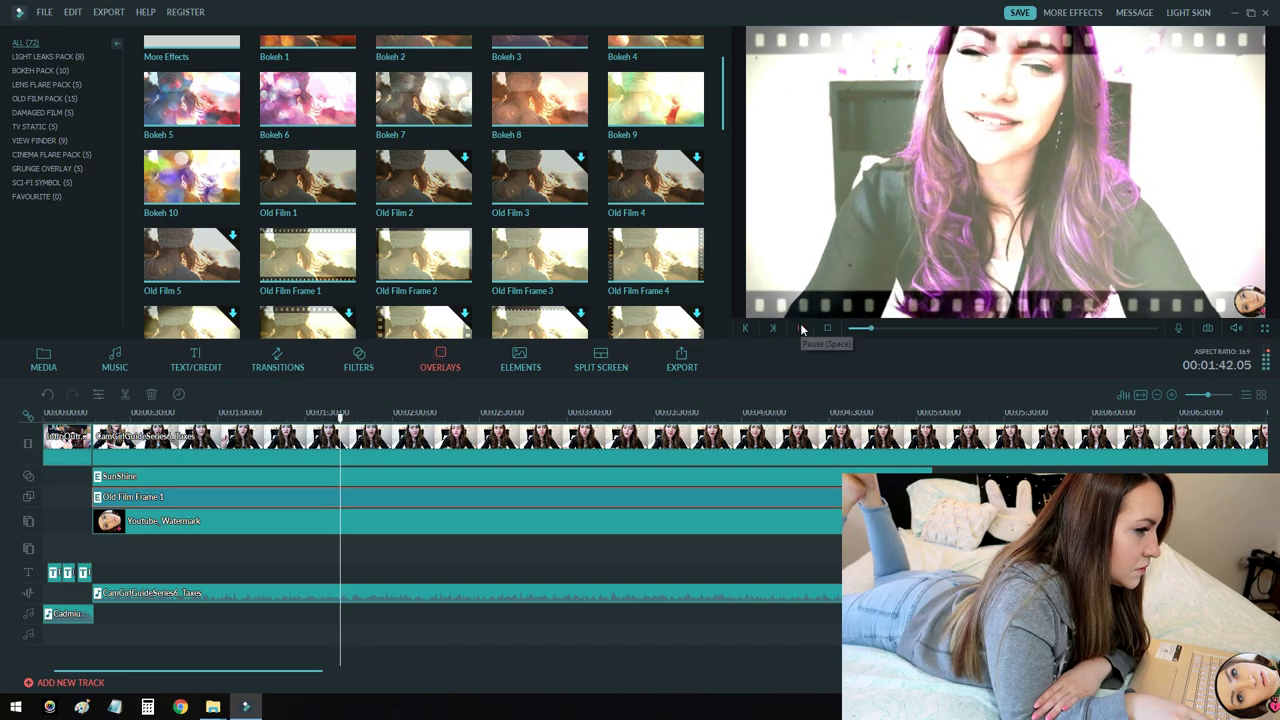
right_click(471, 494)
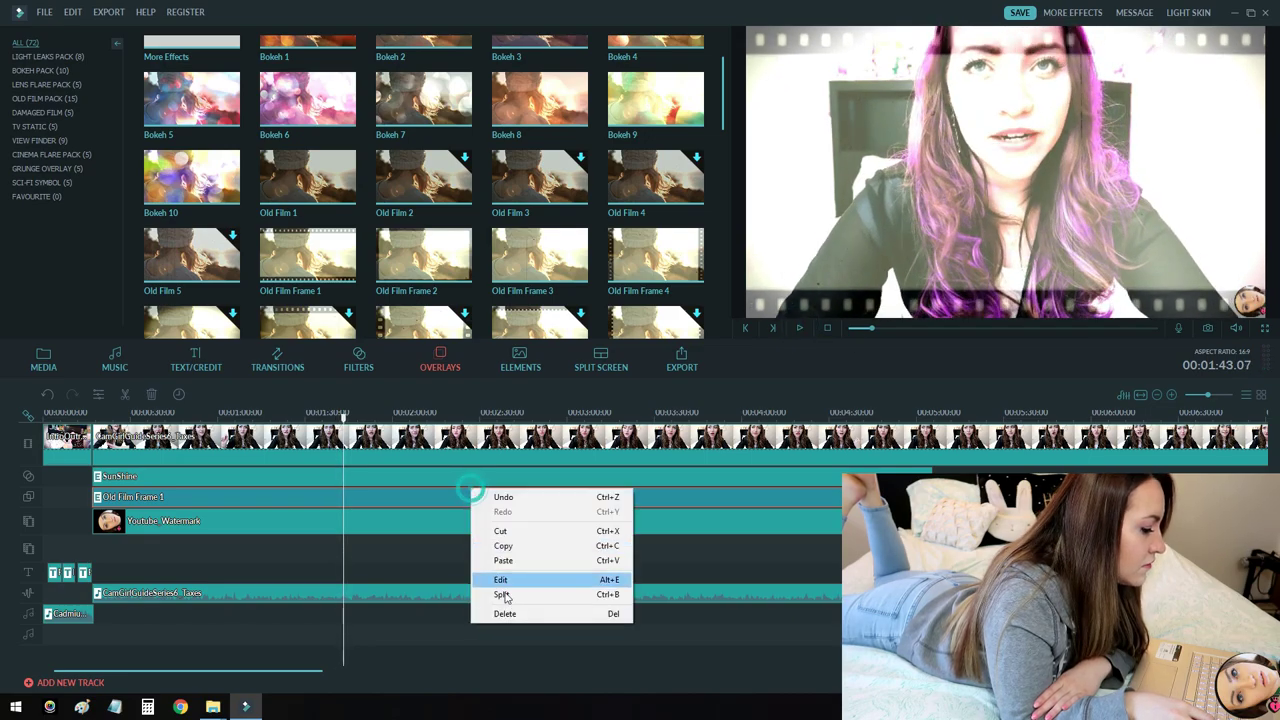
left_click(490, 609)
scroll(726, 145, "down", 1)
scroll(726, 145, "down", 5)
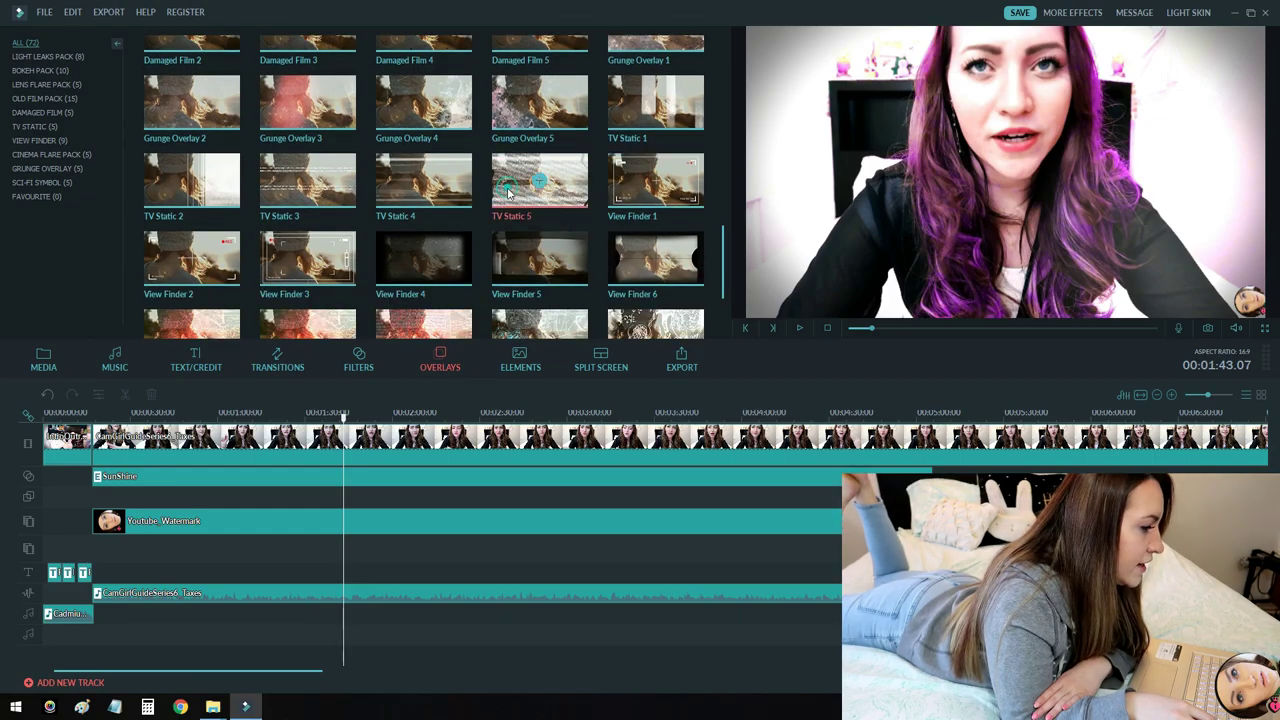
Step: Add the TV Static 5 overlay at the playhead, lengthen and preview it, then remove it
right_click(508, 192)
left_click(522, 194)
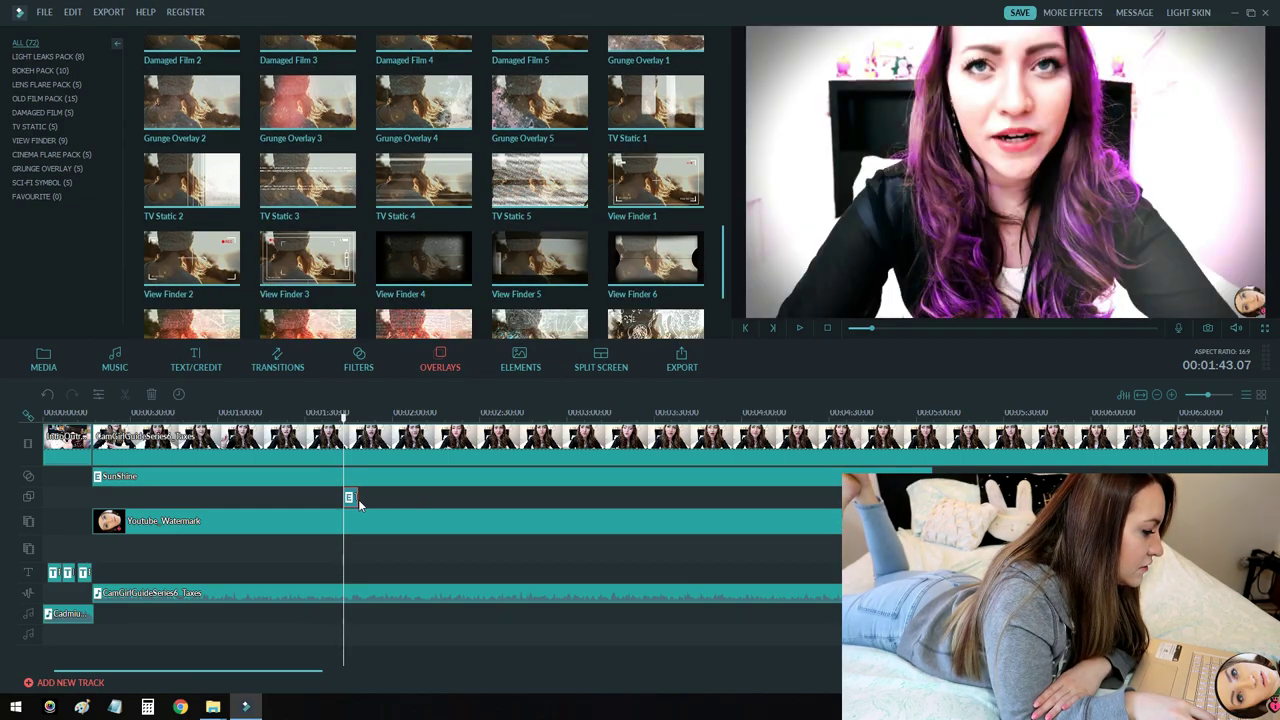
left_click_drag(355, 498, 631, 498)
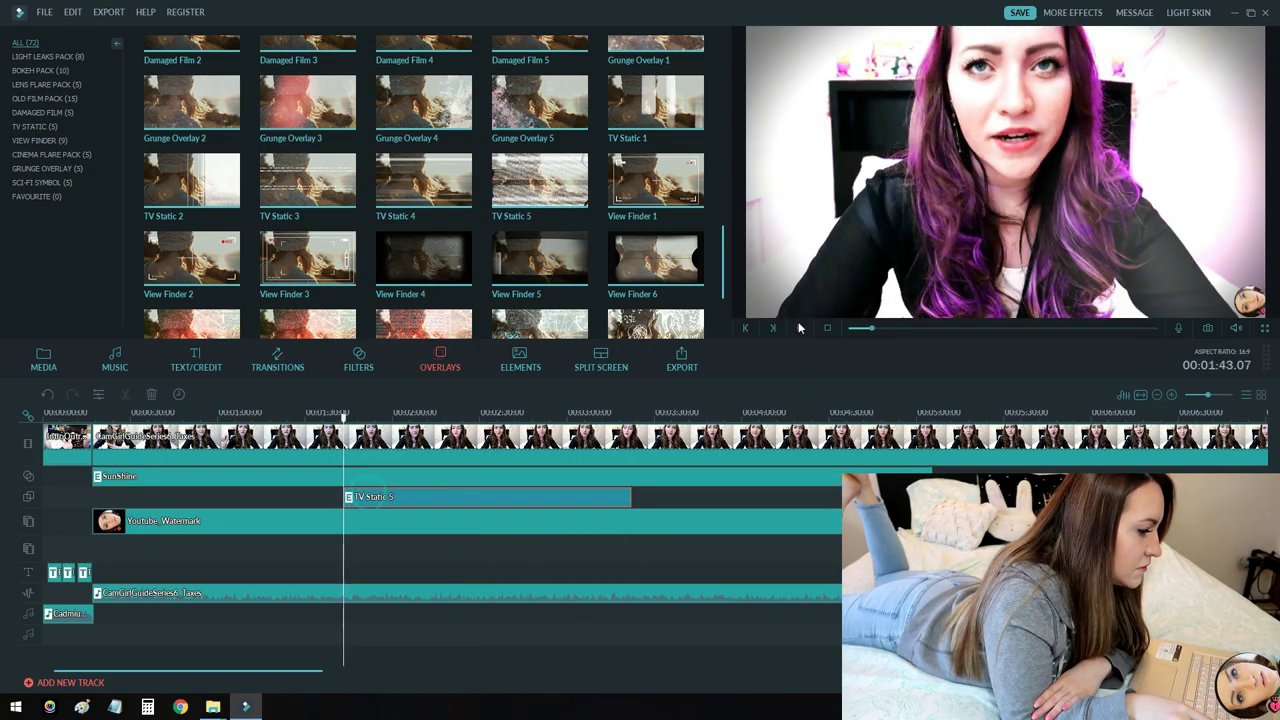
left_click(800, 329)
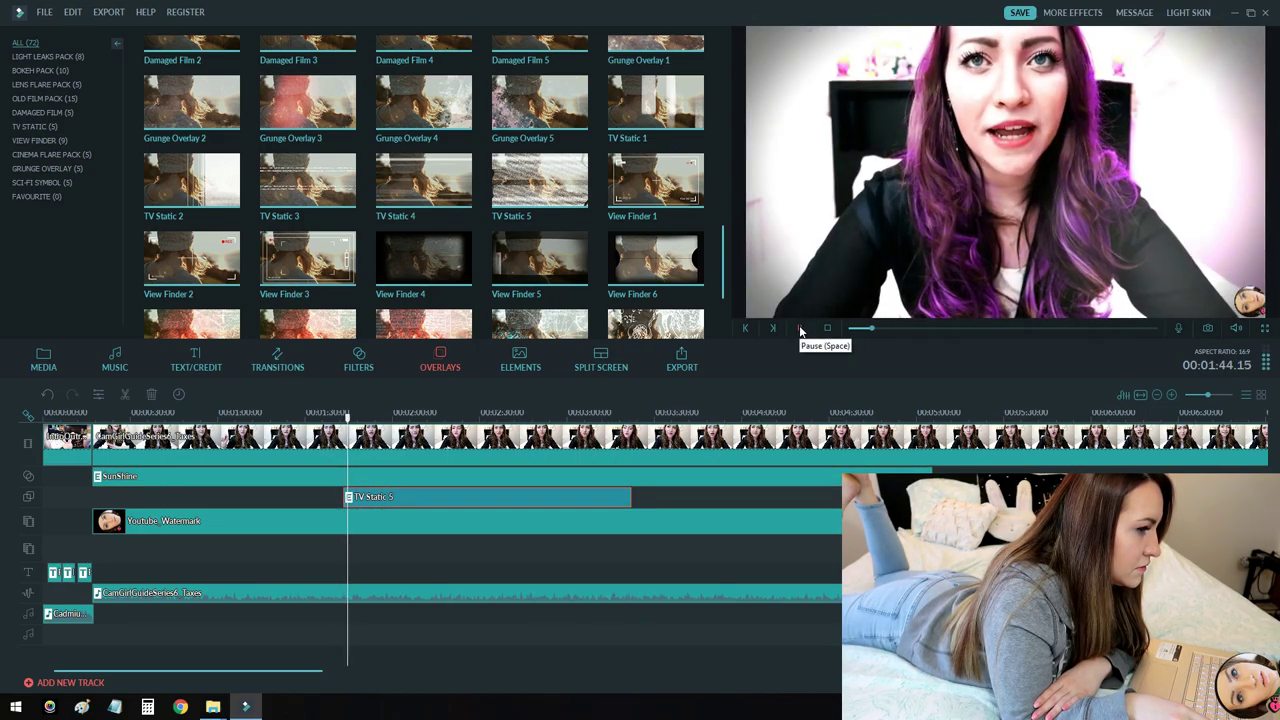
right_click(536, 501)
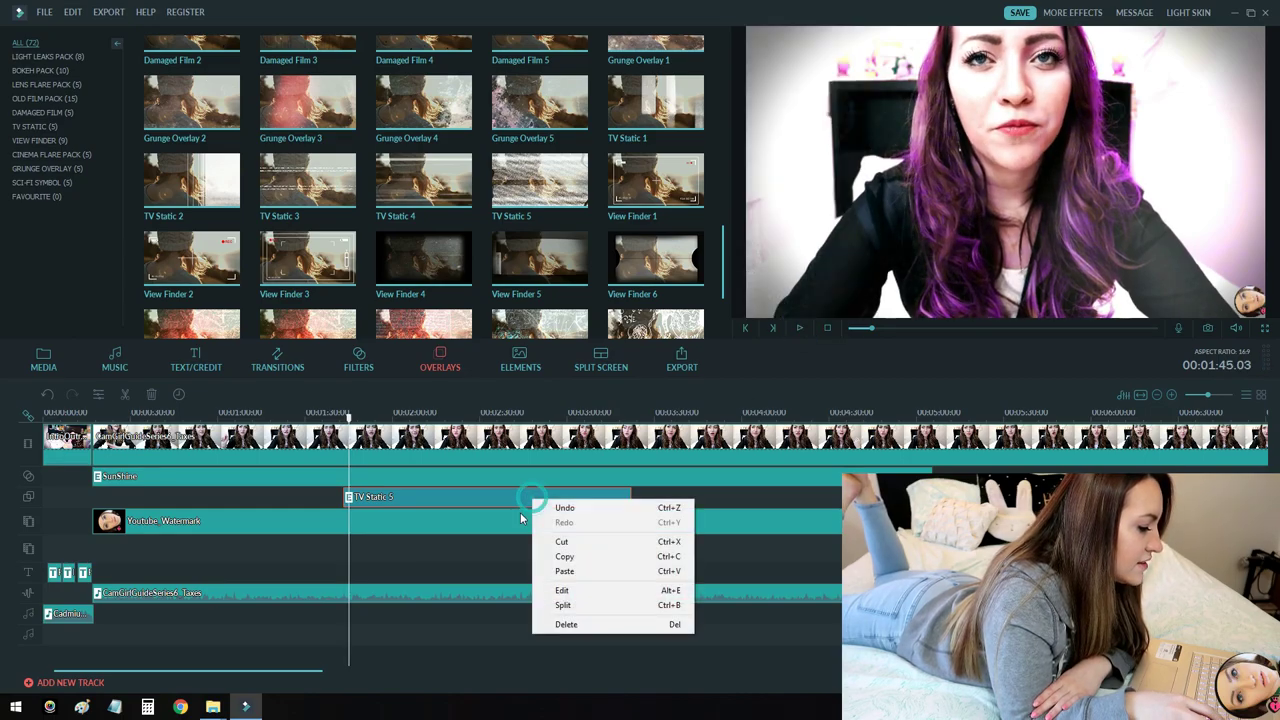
left_click(593, 626)
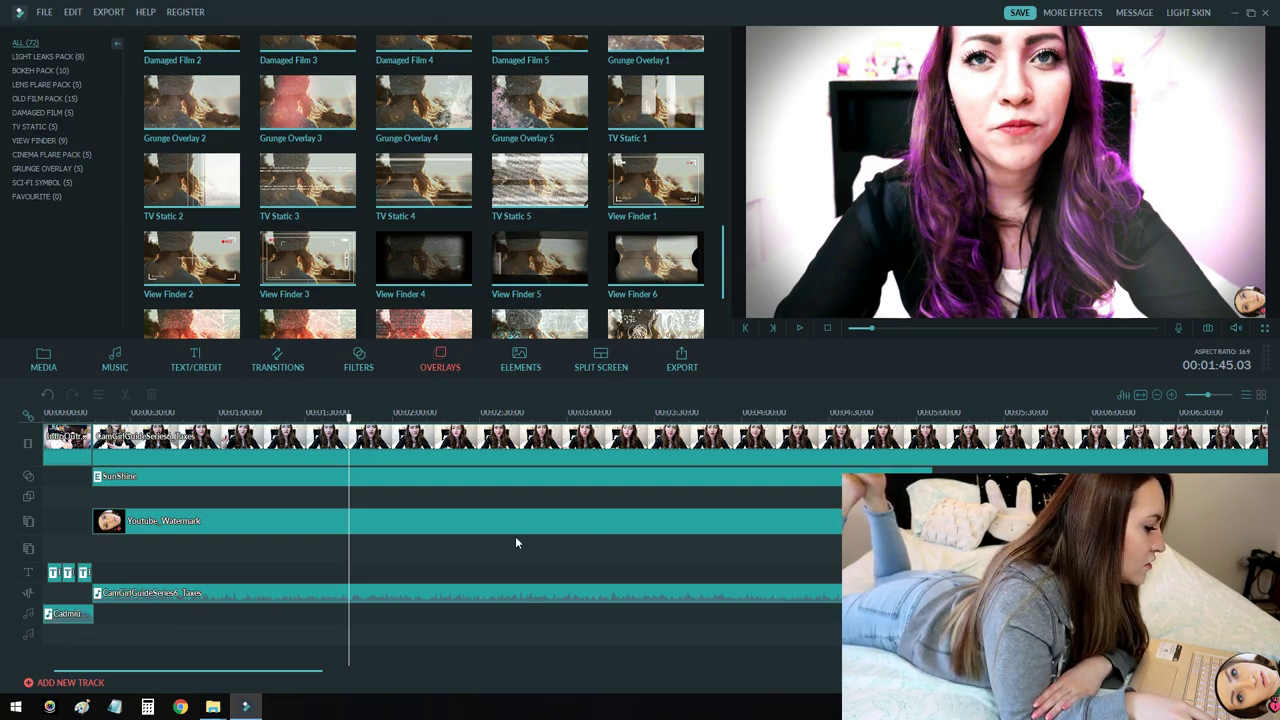
Step: Select the main video, then the Taxes audio and Cadmium music clips on the timeline
right_click(524, 436)
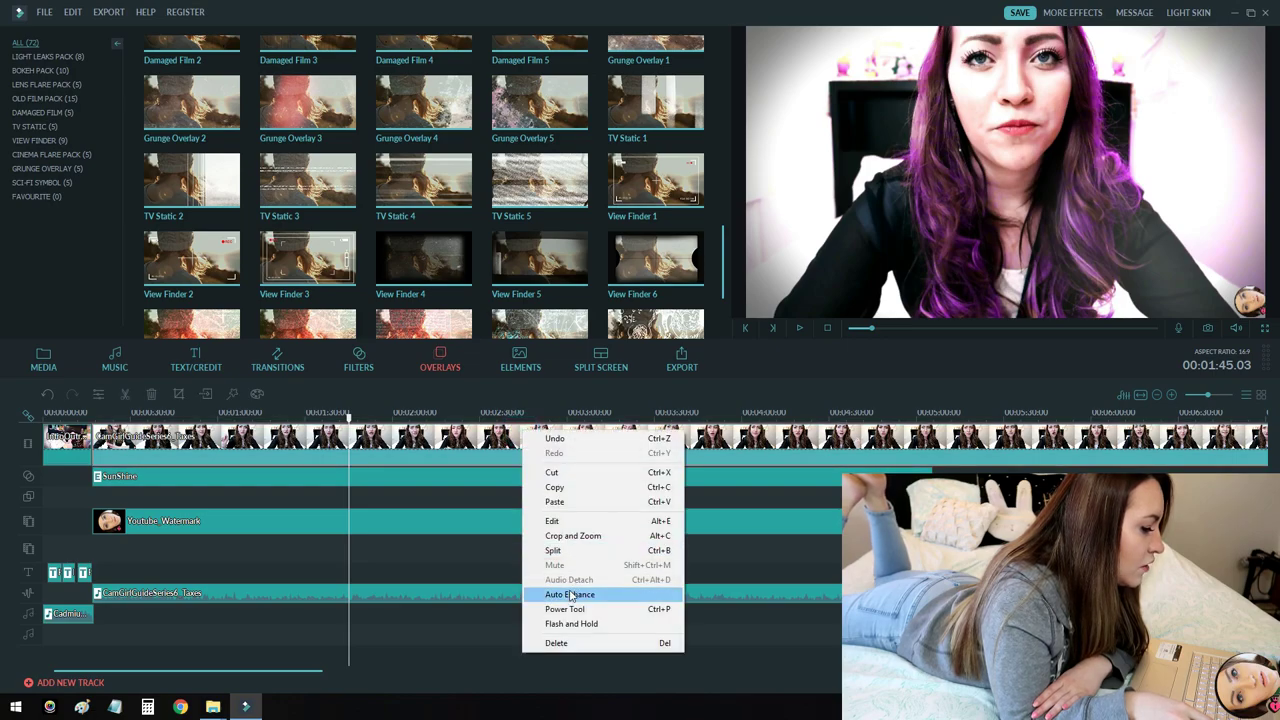
left_click(338, 596)
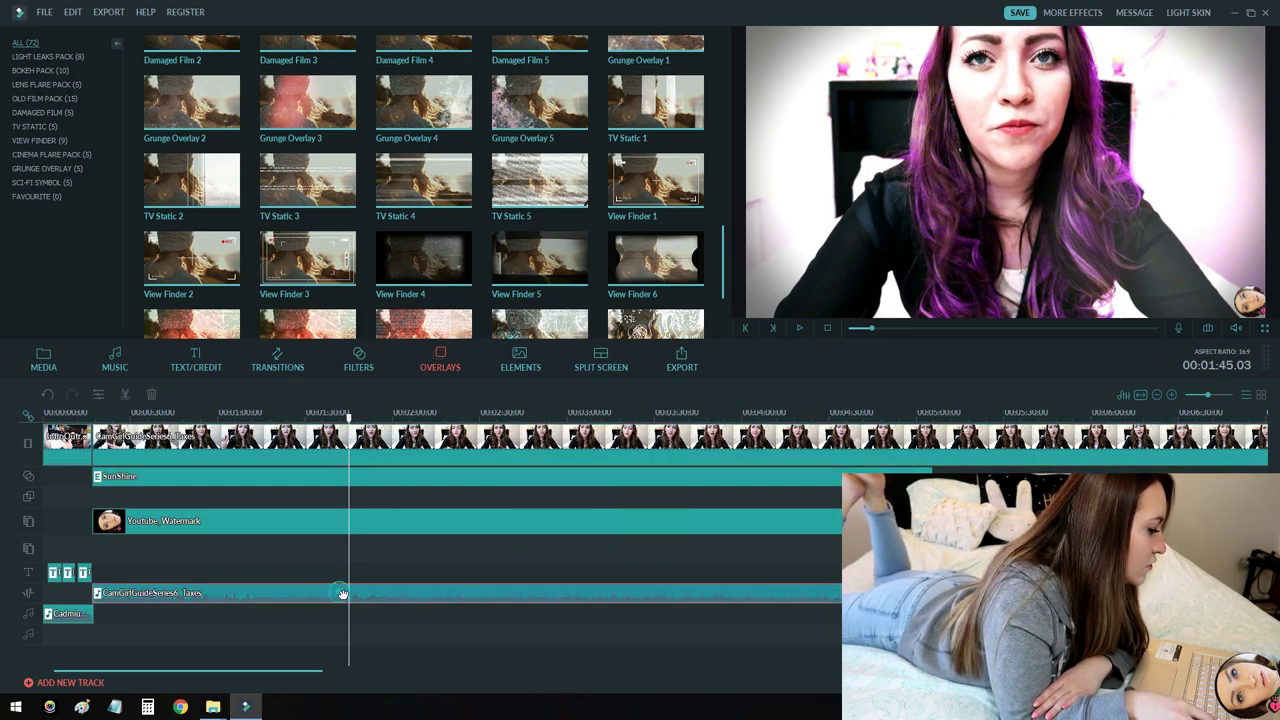
left_click(80, 617)
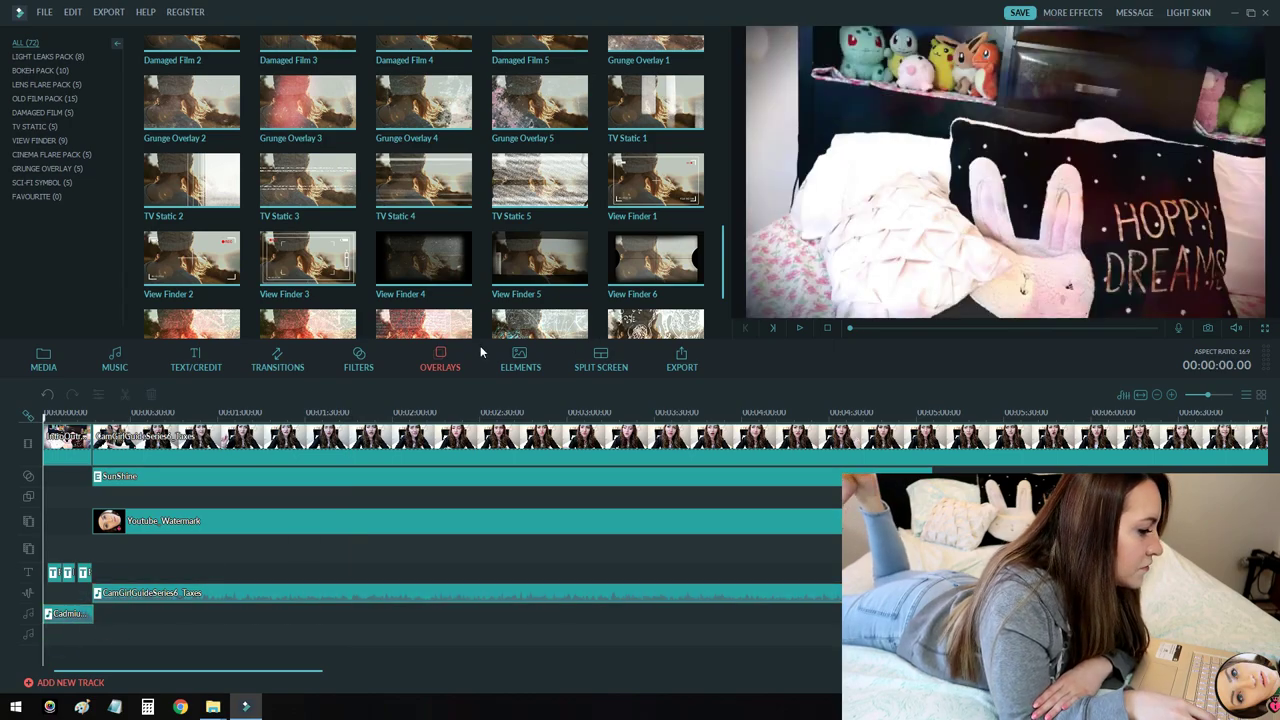
Step: Open the Elements library and survey the timeline, checking Heart 3's options without applying
left_click(520, 358)
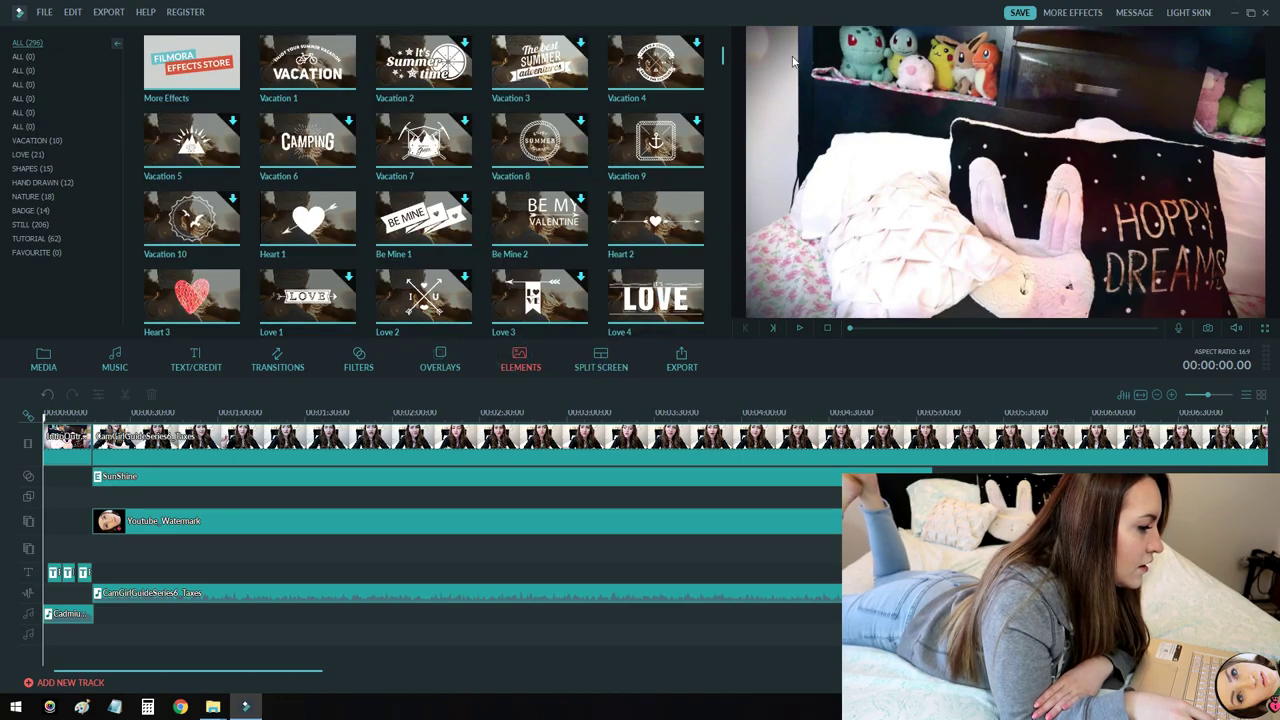
left_click(534, 413)
left_click(467, 521)
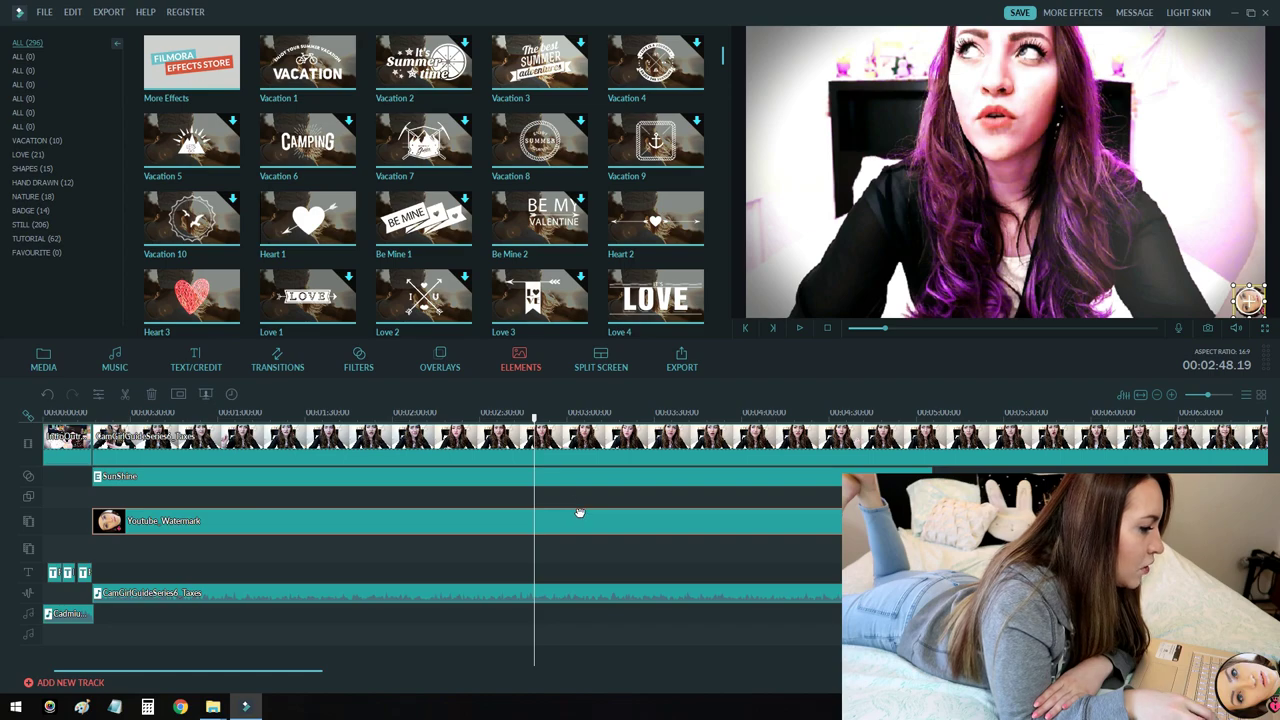
left_click(956, 413)
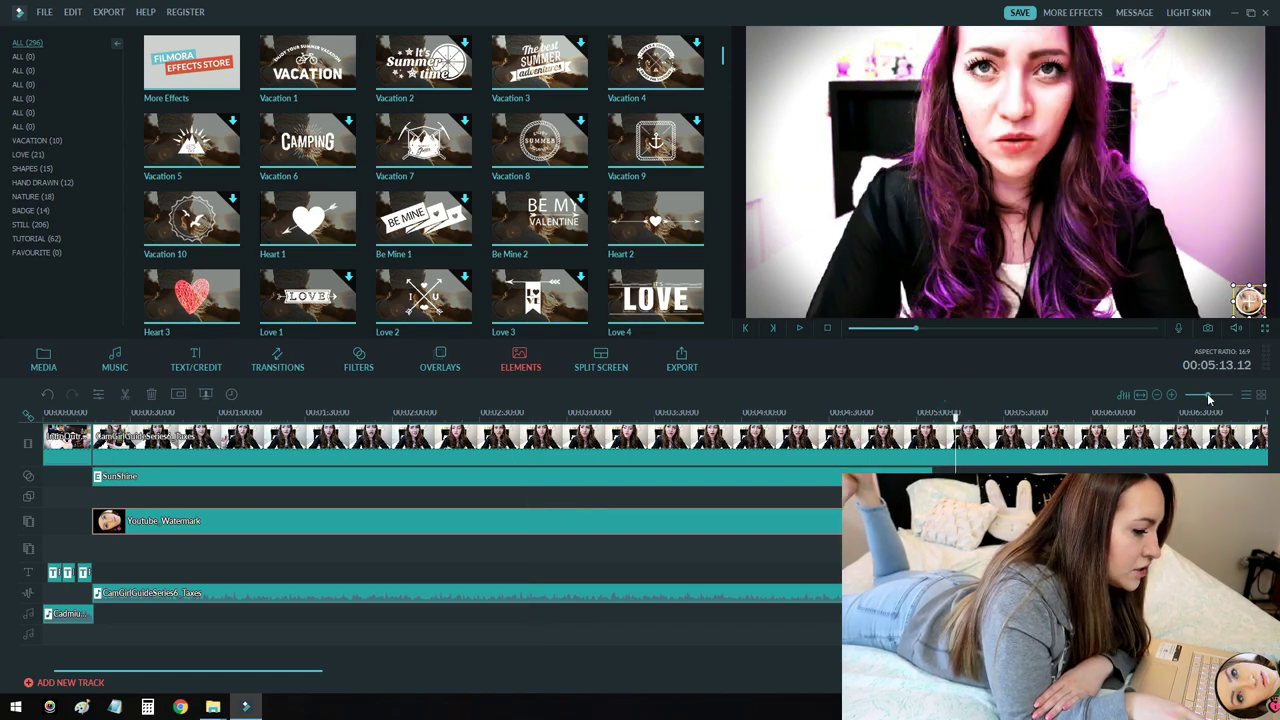
left_click_drag(1208, 399, 1201, 396)
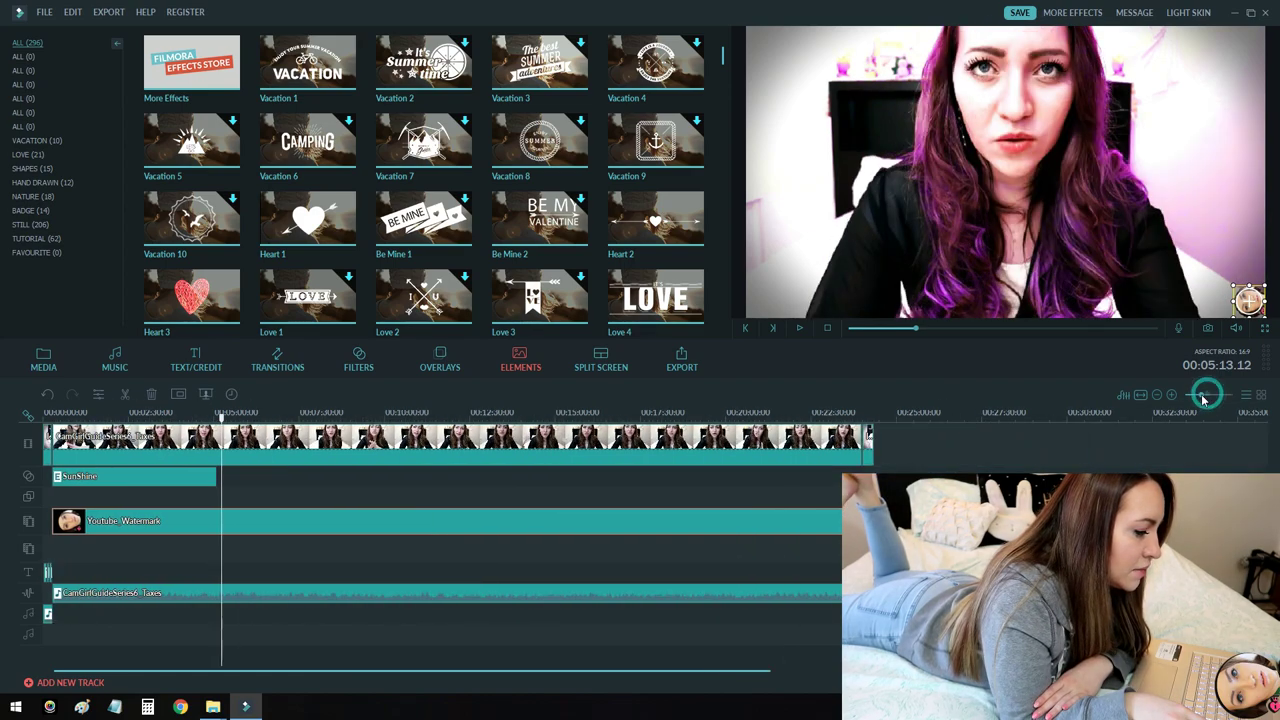
left_click(880, 416)
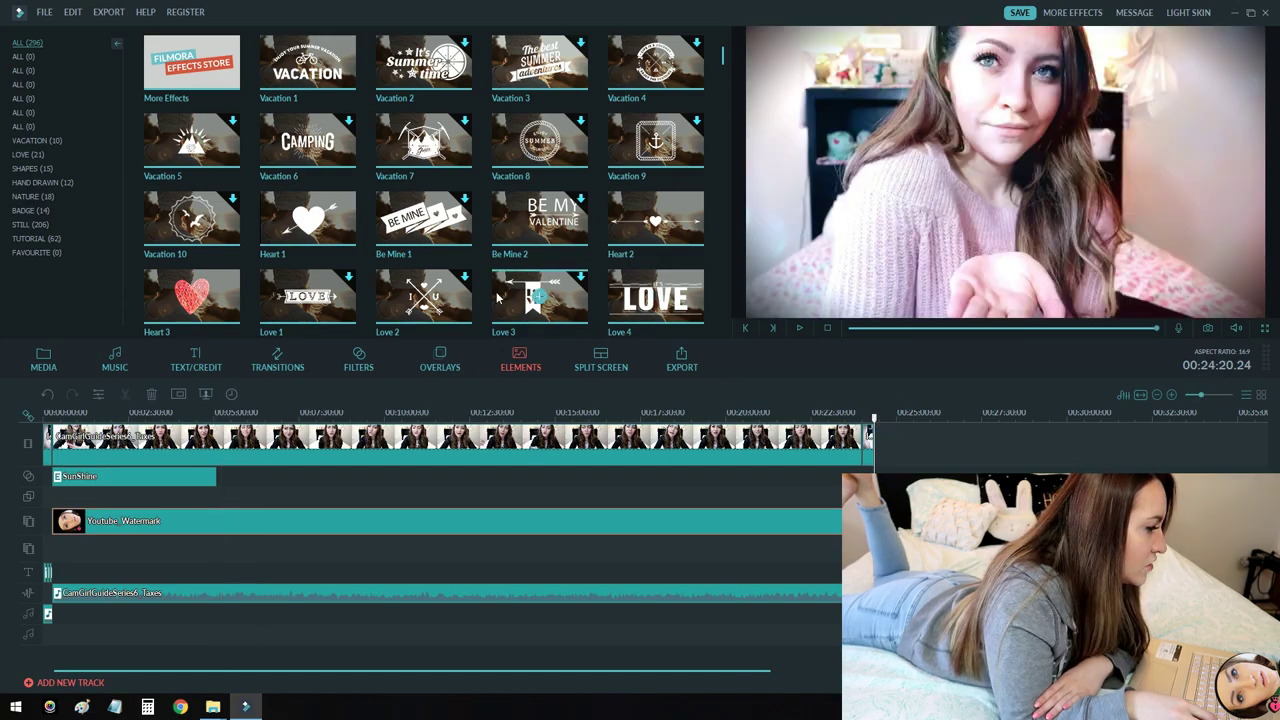
right_click(227, 286)
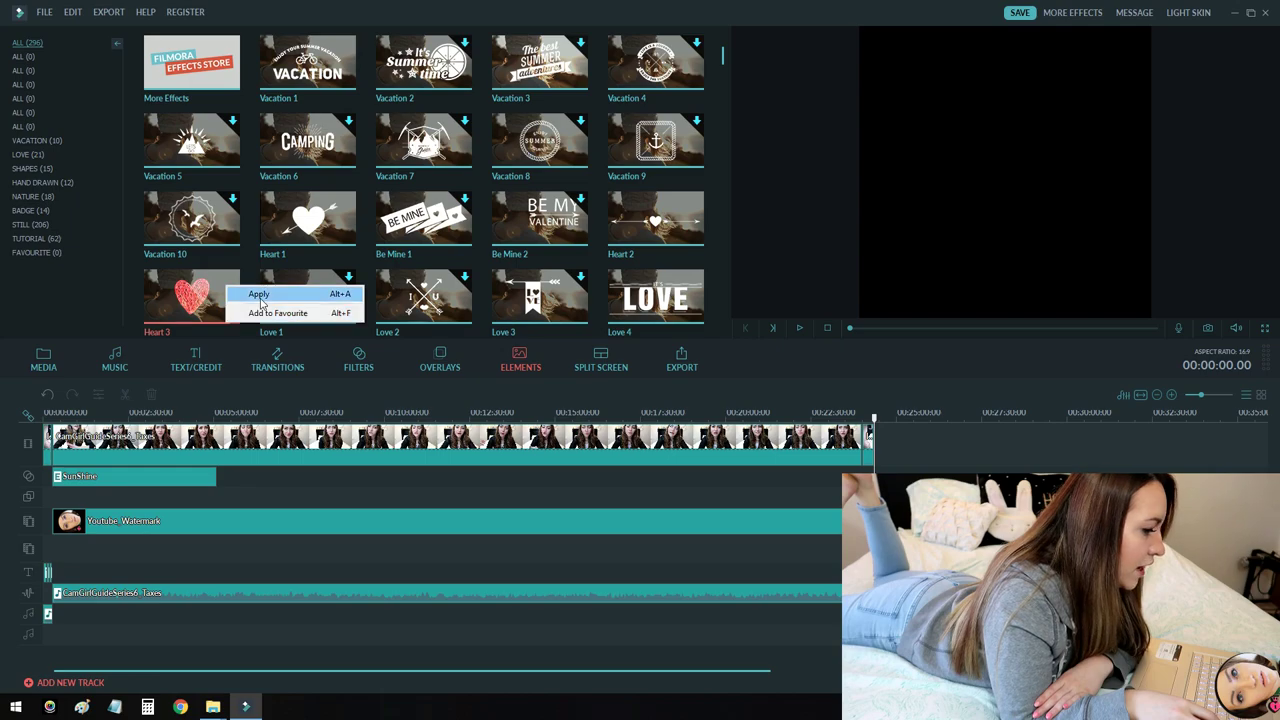
key("Escape")
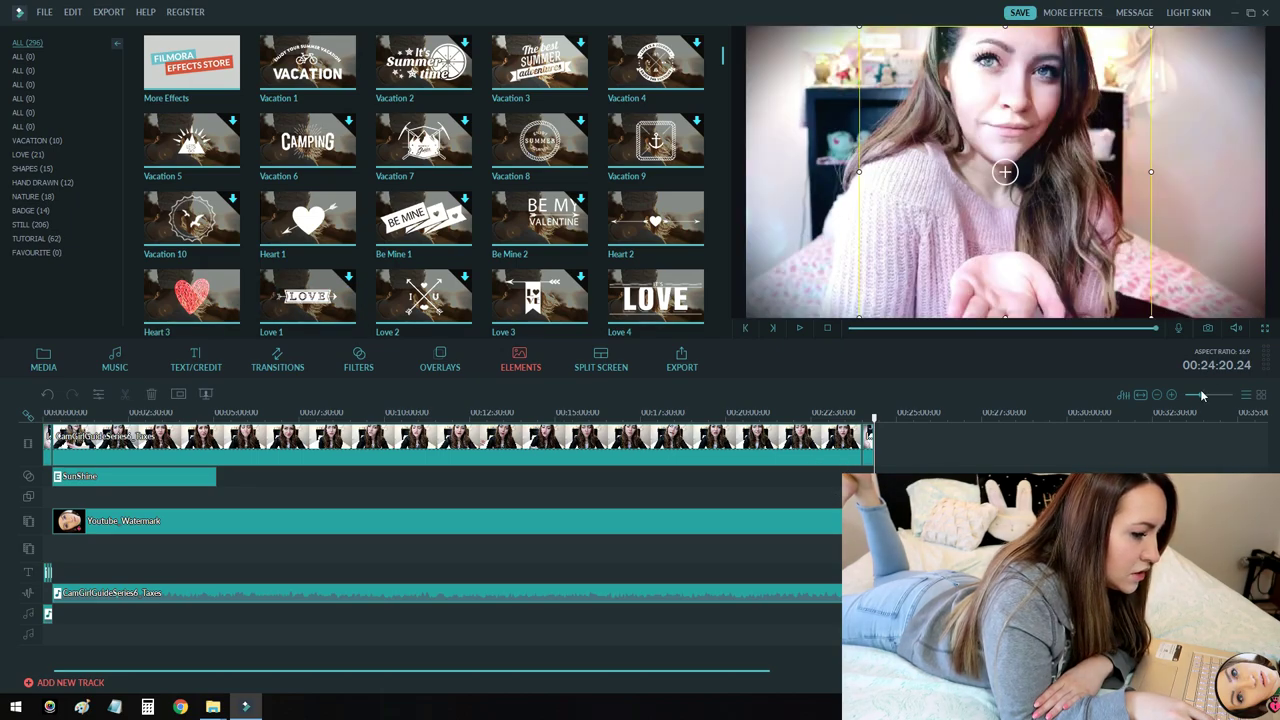
left_click_drag(1207, 395, 1216, 394)
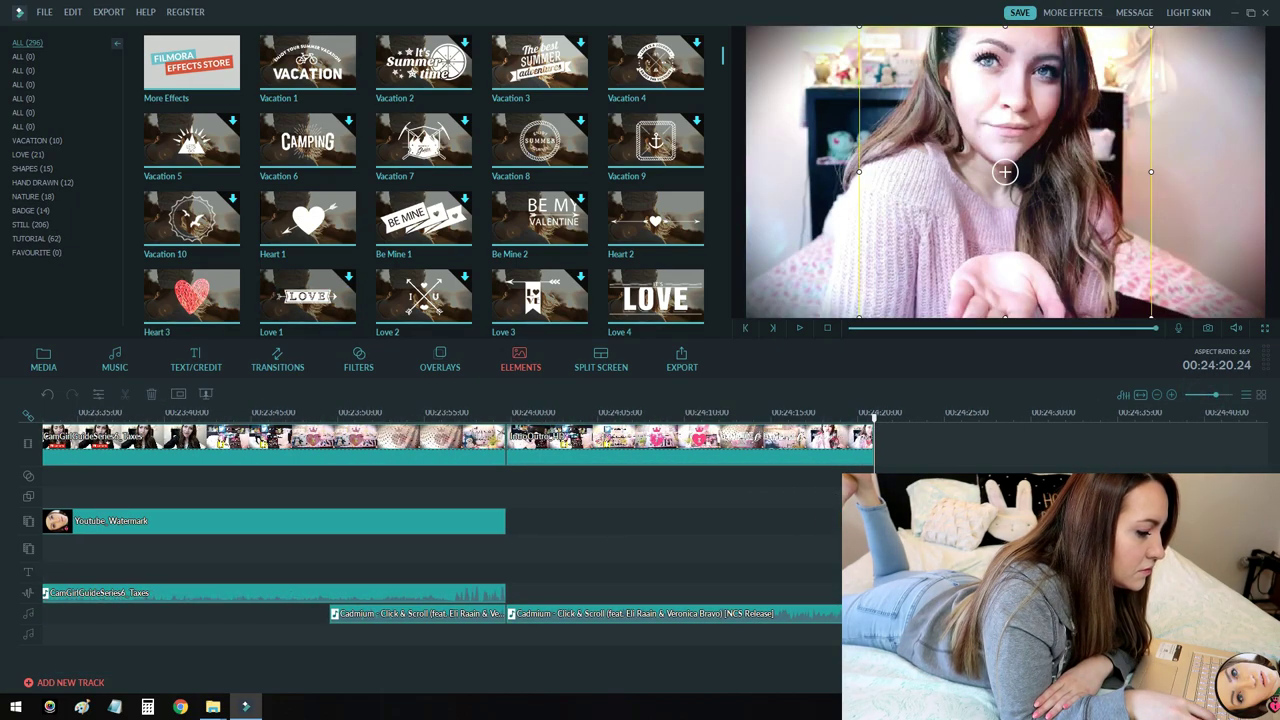
left_click(706, 658)
Step: Place the Heart 3 element on a new track near the video's end
scroll(330, 679, "left", 15)
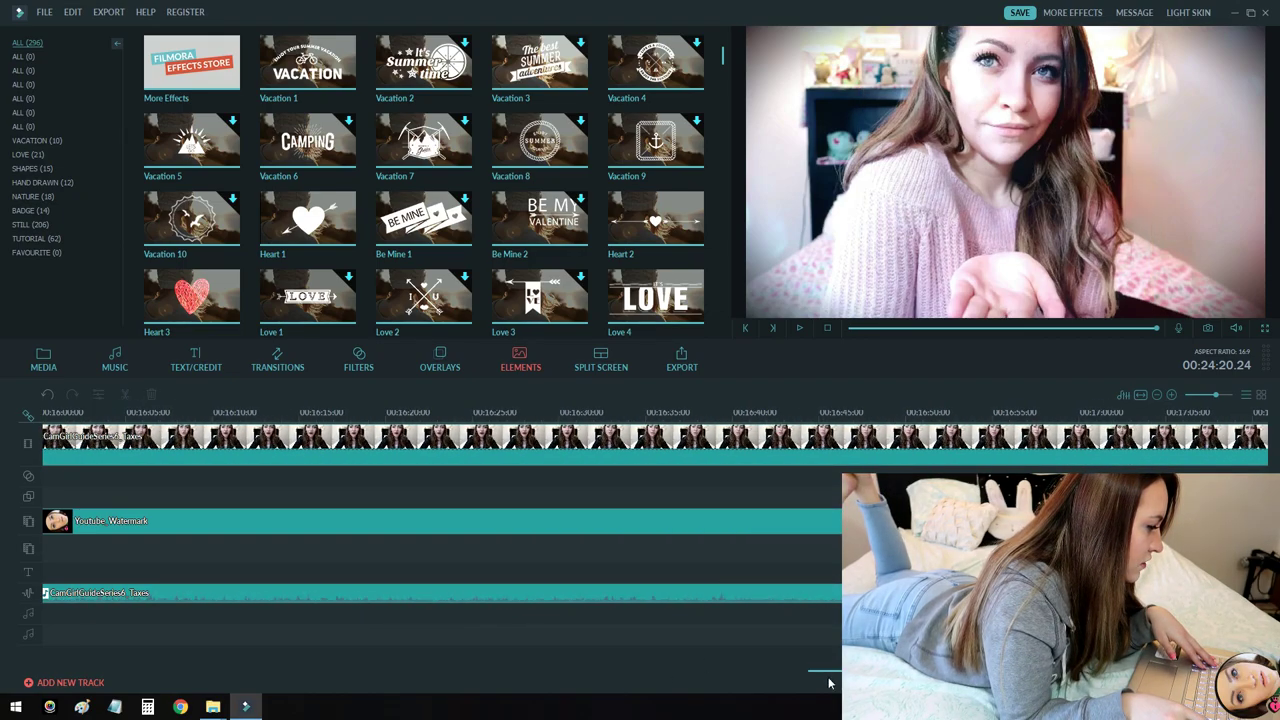
scroll(330, 679, "left", 3)
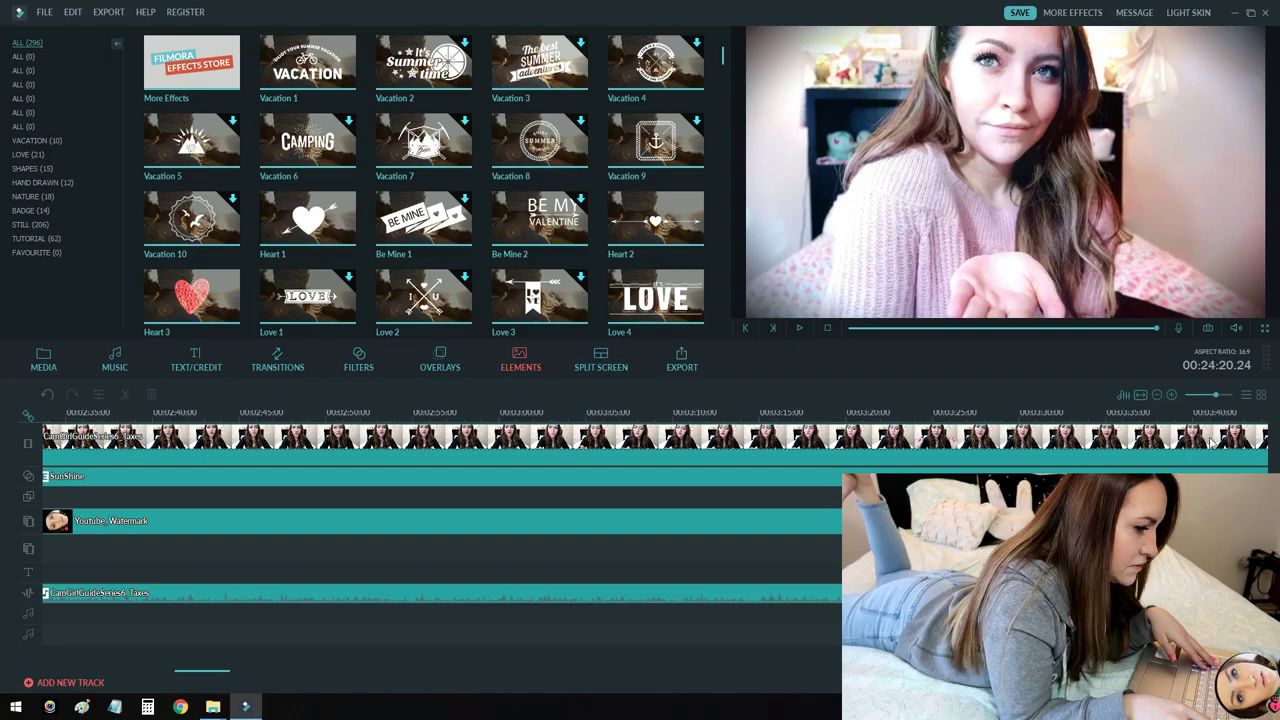
left_click_drag(1207, 395, 1204, 395)
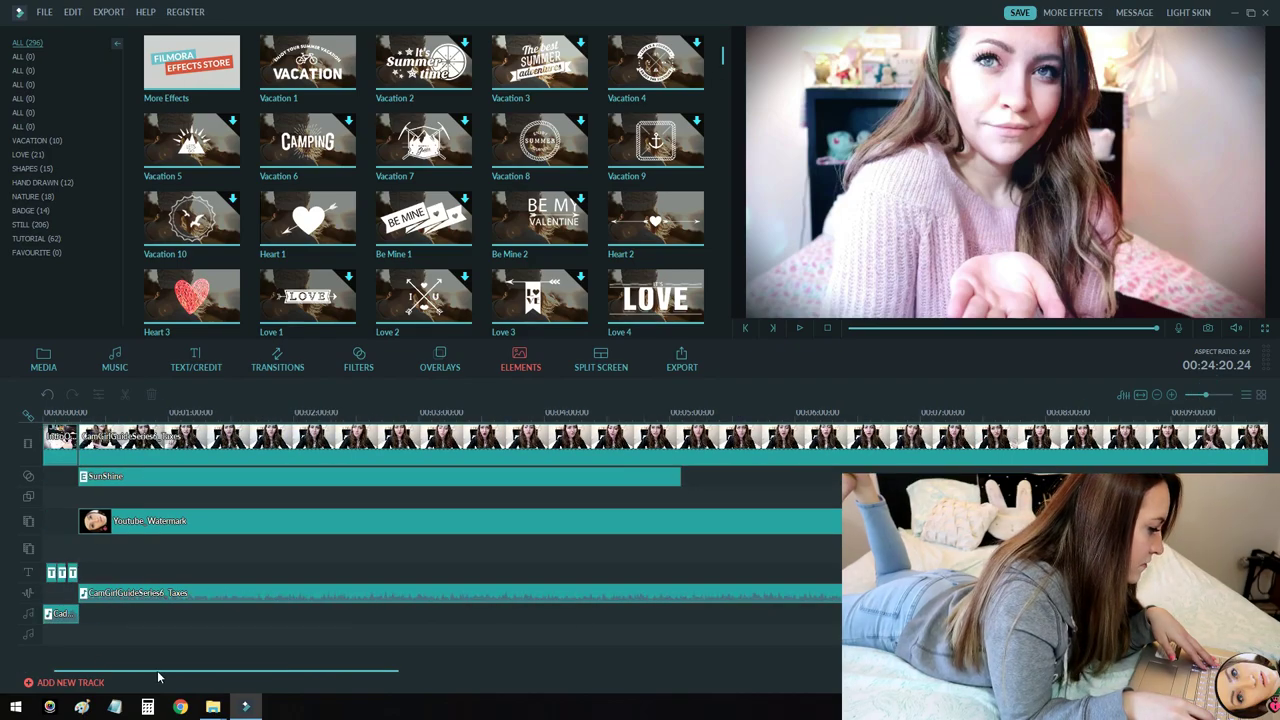
mouse_move(158, 672)
left_mouse_down()
mouse_move(168, 678)
mouse_move(143, 678)
left_mouse_up()
left_click(278, 412)
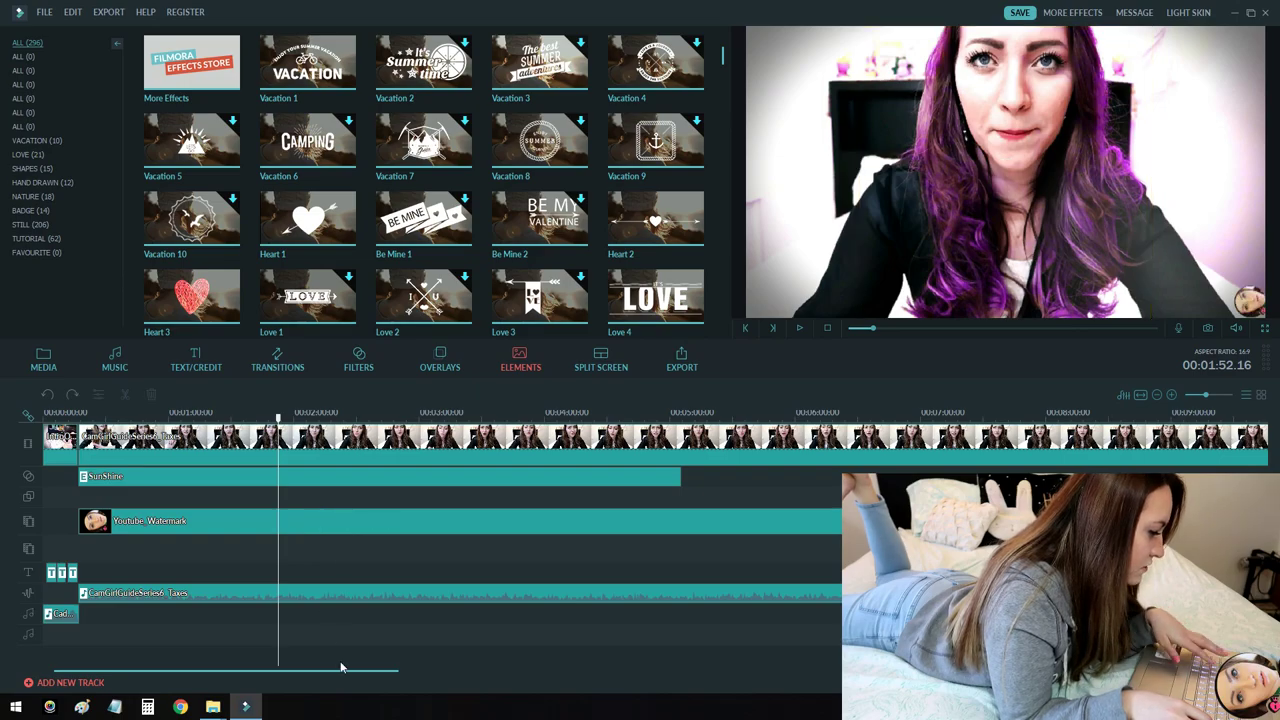
left_click_drag(343, 668, 910, 669)
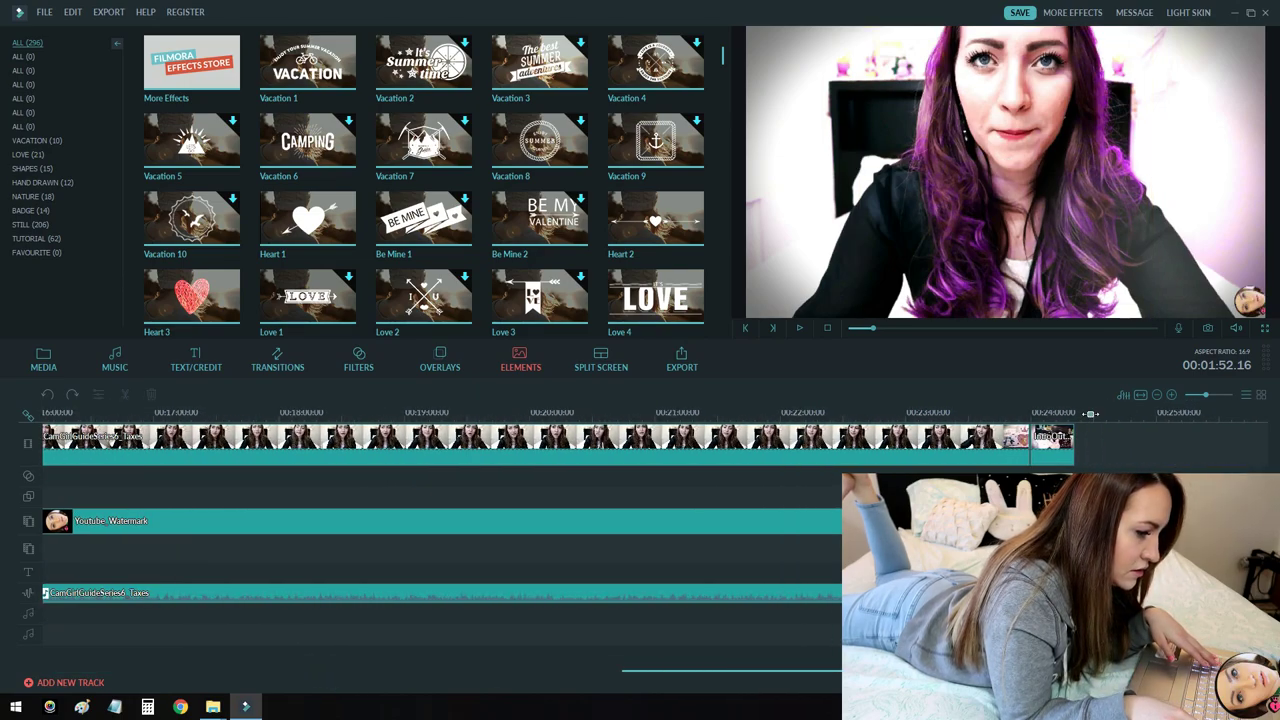
left_click(1065, 440)
left_click_drag(1206, 394, 1214, 394)
left_click_drag(4, 545, 158, 548)
Step: Move the Heart 3 clip to just before 00:00:50 and give it a Fade motion
scroll(158, 548, "up", 10)
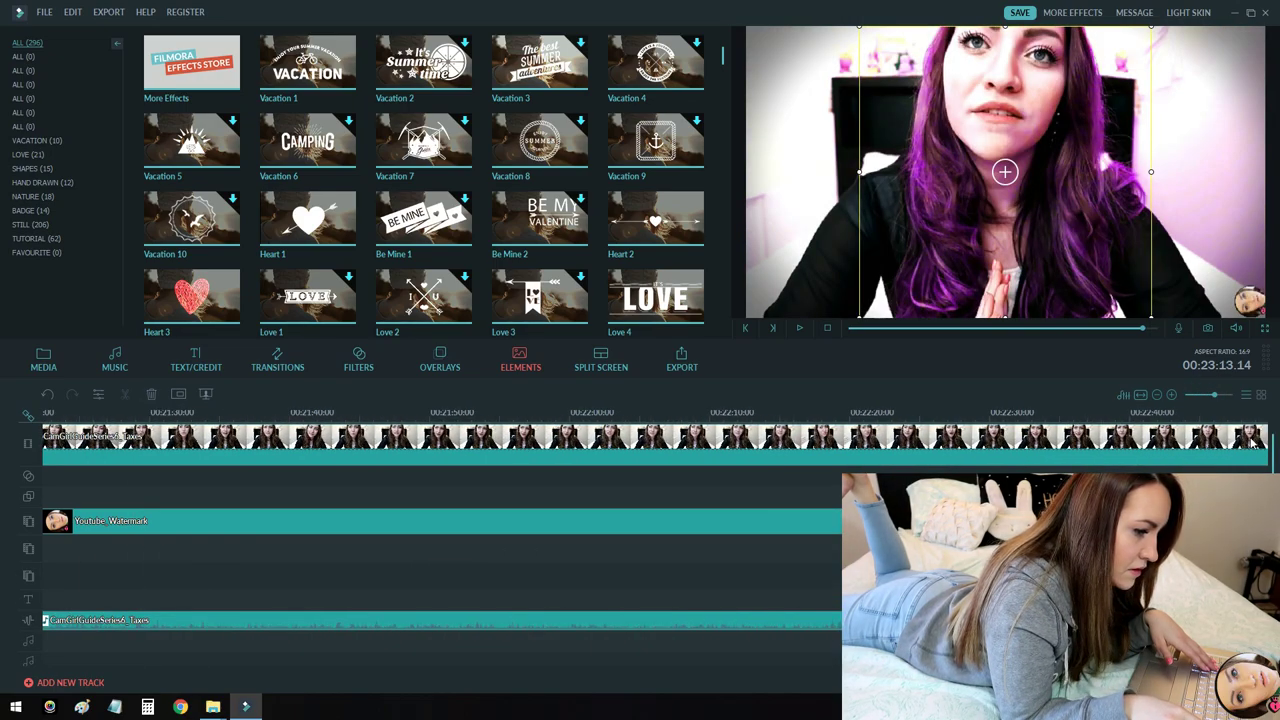
left_click_drag(1212, 394, 1208, 394)
scroll(818, 553, "down", 5)
left_click_drag(818, 553, 4, 528)
left_click_drag(204, 548, 234, 548)
double_click(226, 549)
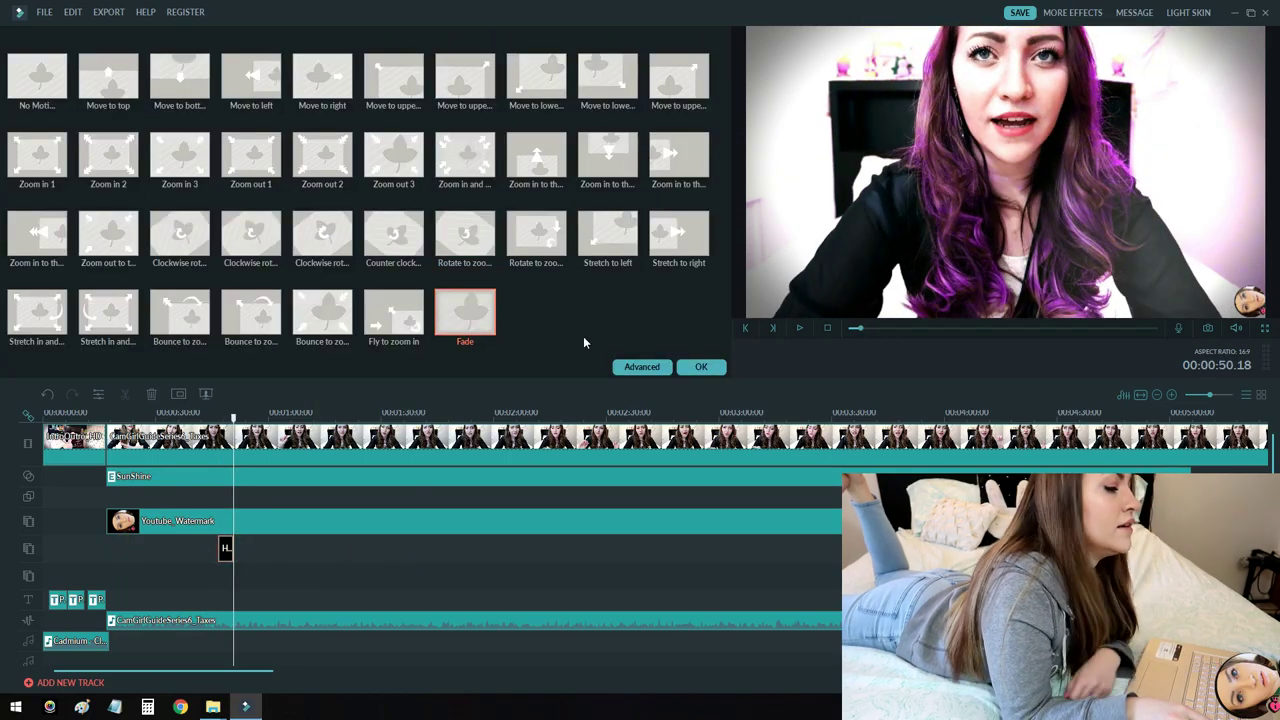
left_click(701, 367)
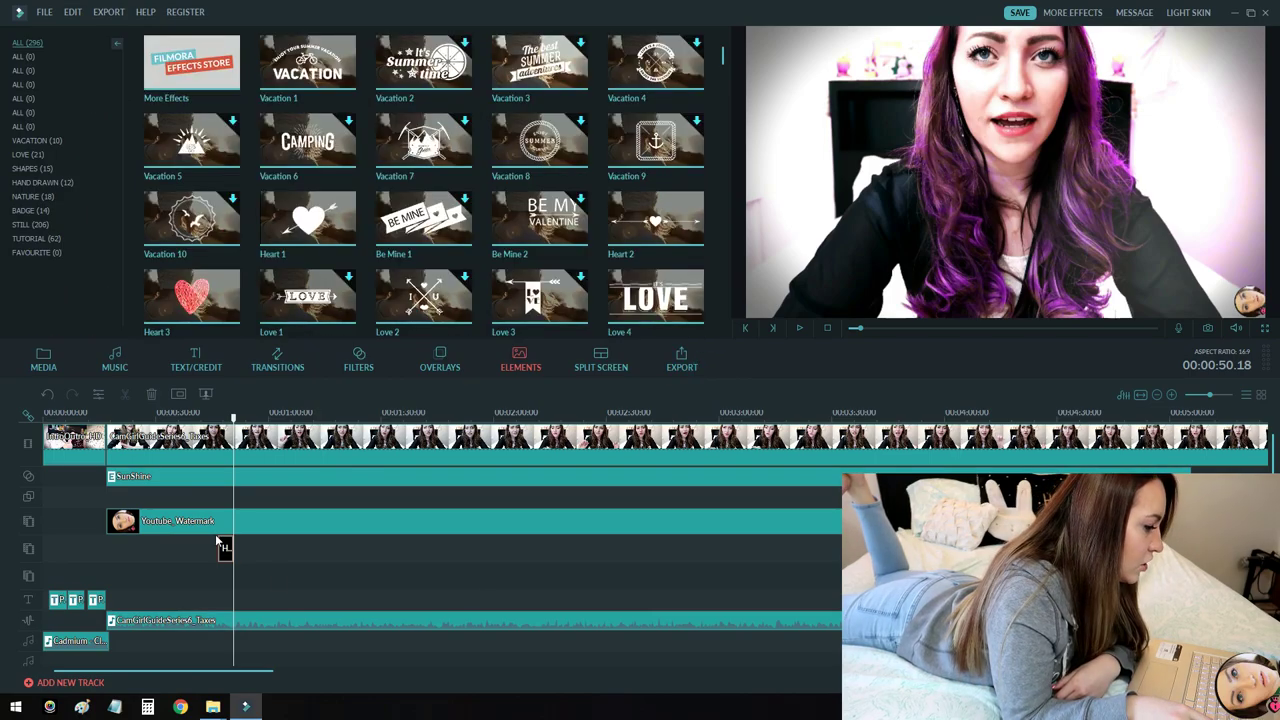
left_click(224, 549)
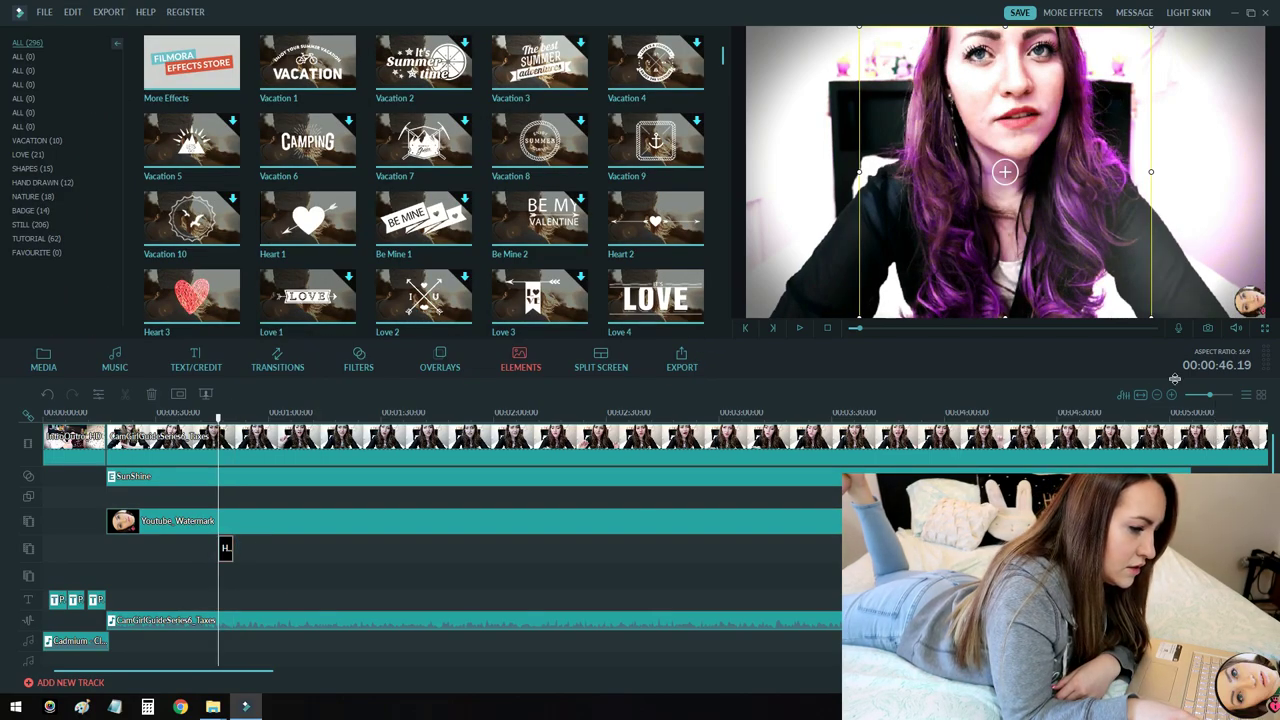
Step: Pause with the heart on screen, then shrink, tilt and move it to the frame's right
left_click(802, 329)
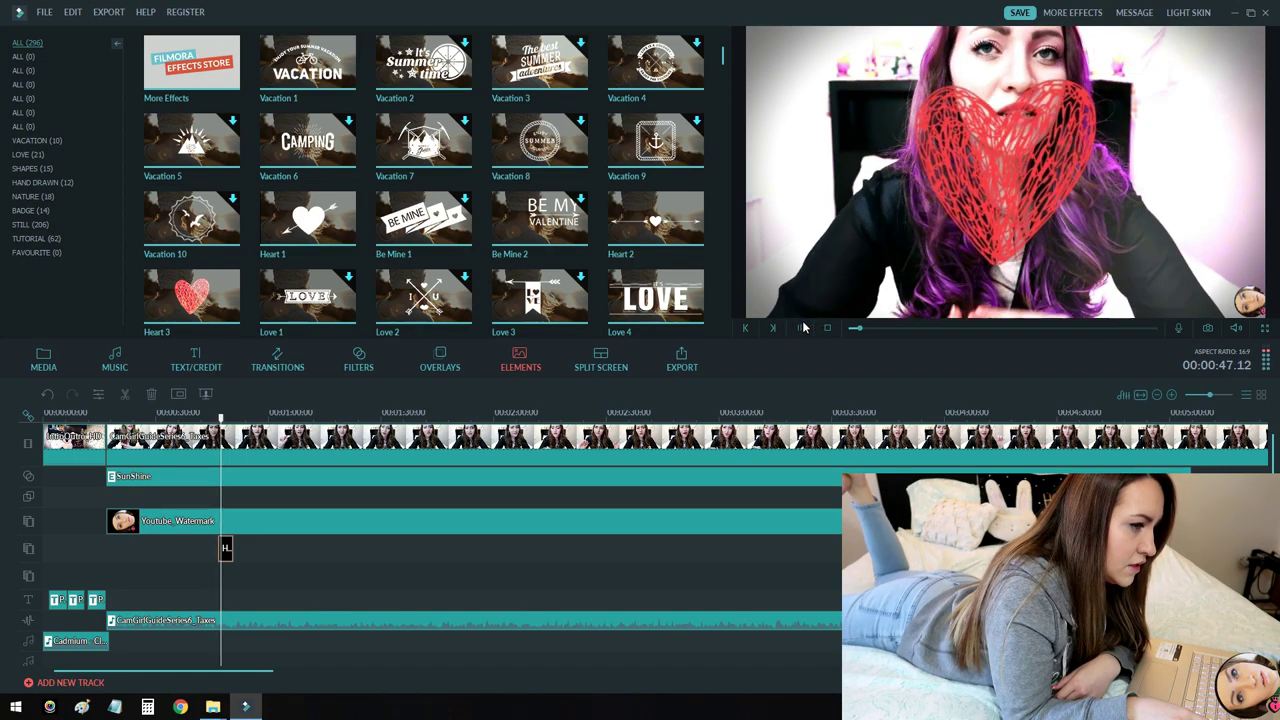
left_click(797, 329)
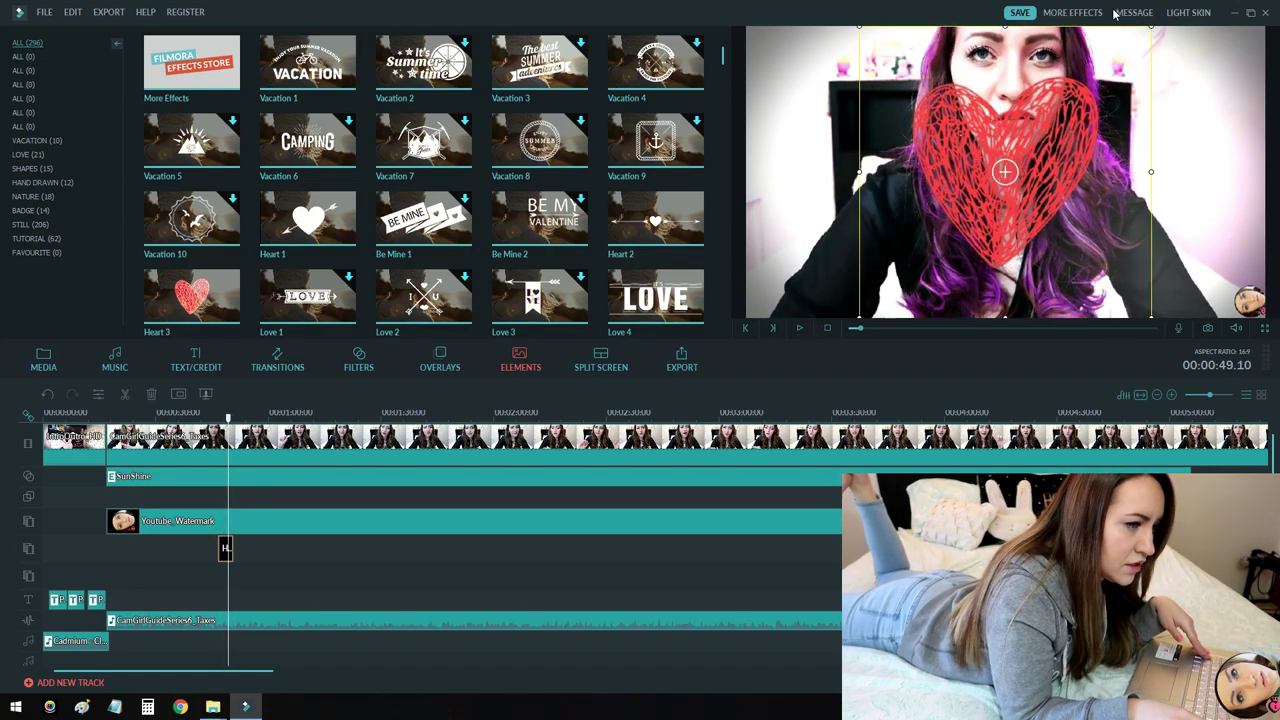
left_click_drag(1150, 29, 1008, 168)
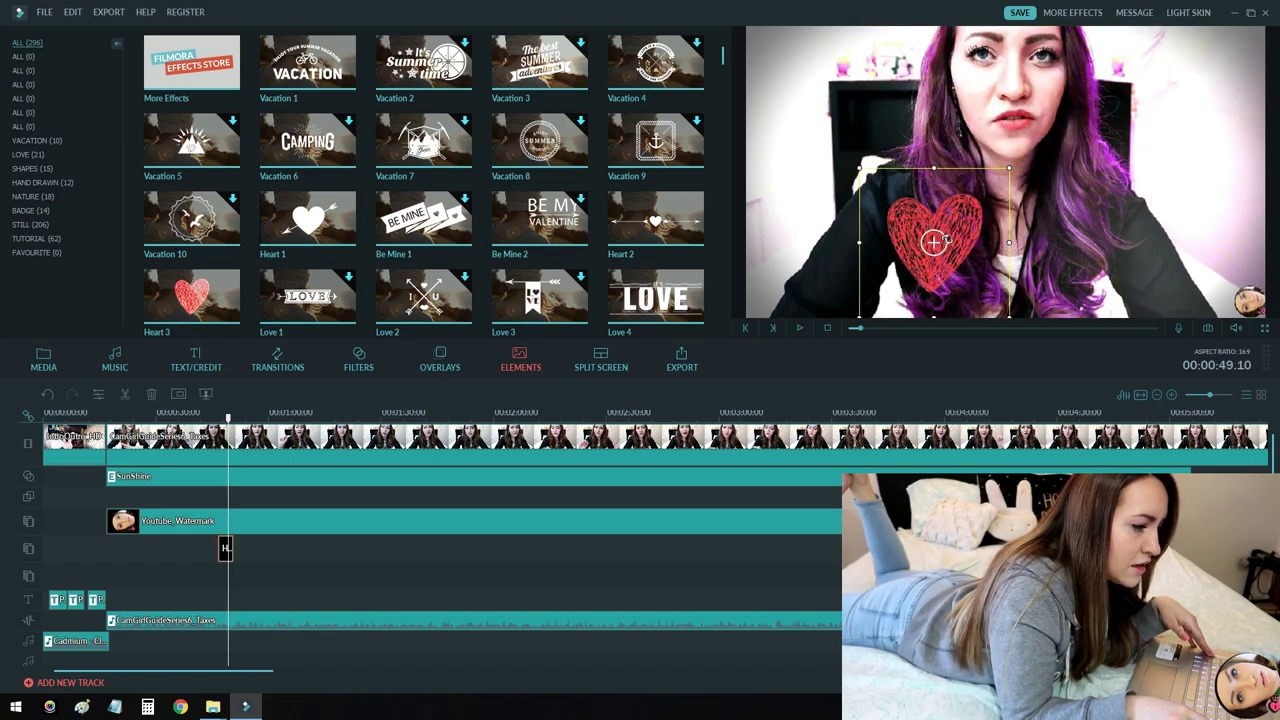
left_click_drag(936, 240, 946, 240)
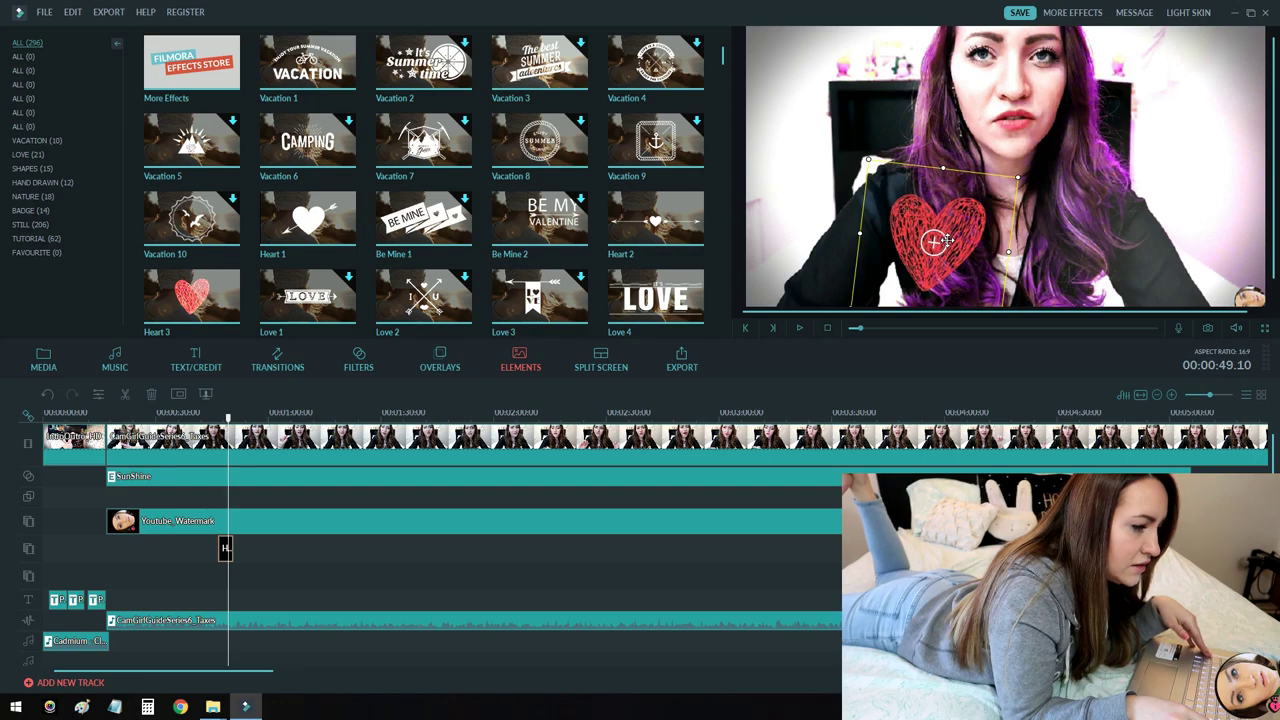
left_click_drag(1018, 177, 1222, 168)
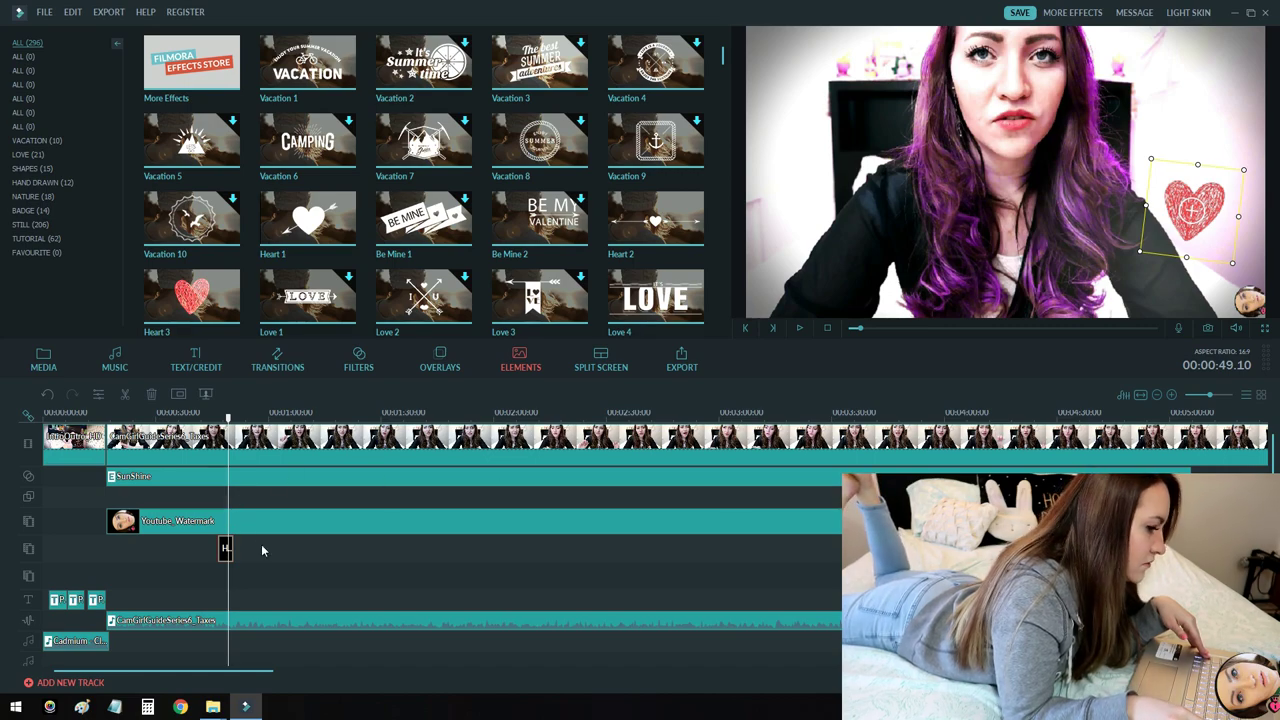
Step: Play the Heart 3 clip back from its start and stop the preview
left_click(1216, 396)
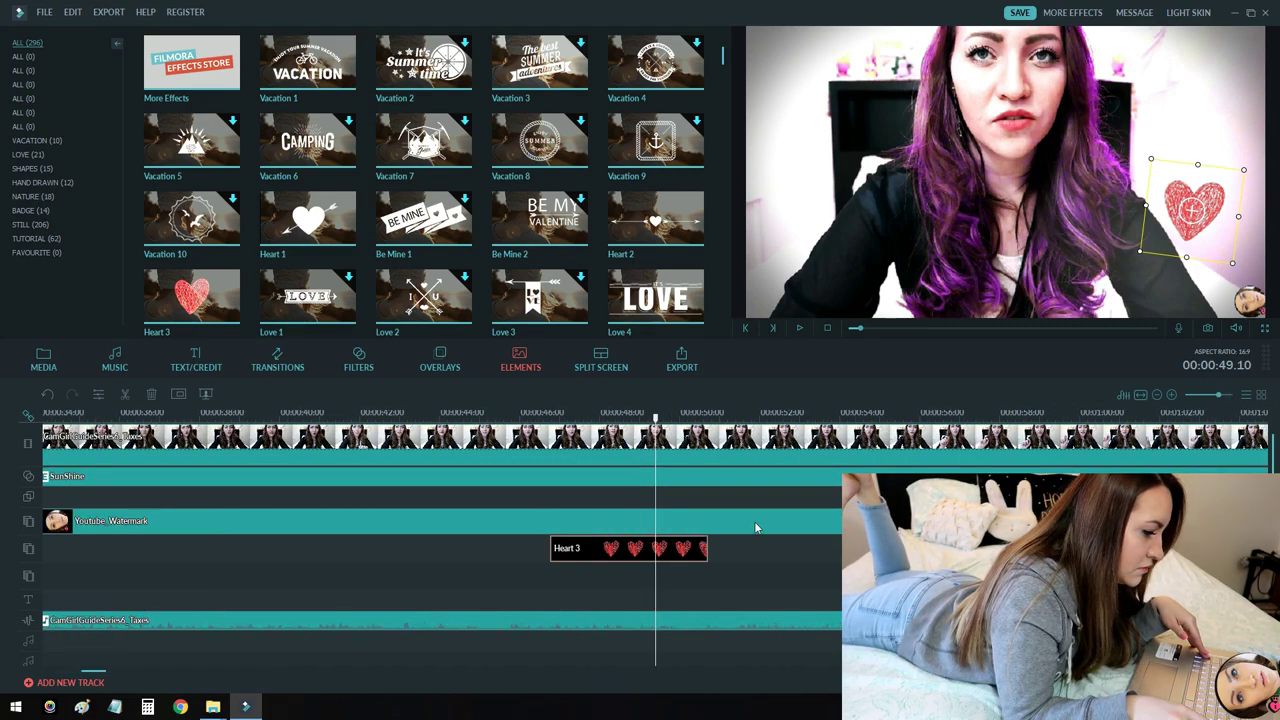
left_click(705, 547)
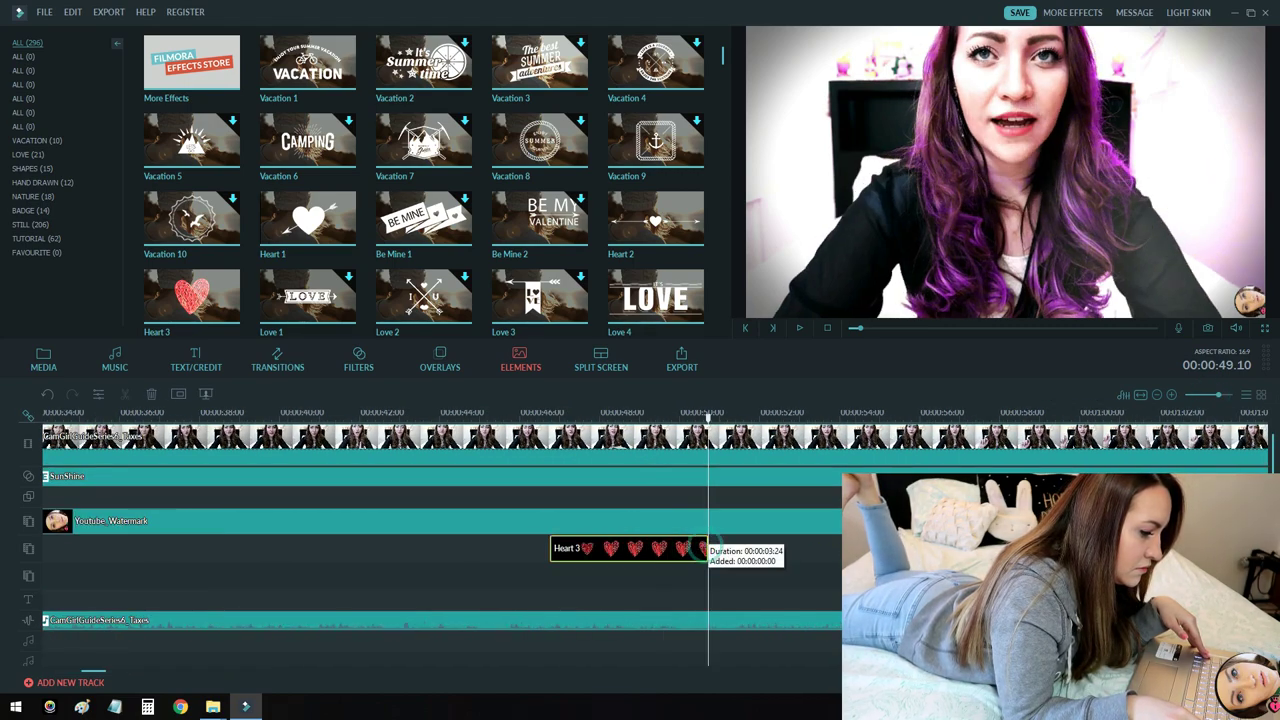
left_click(548, 547)
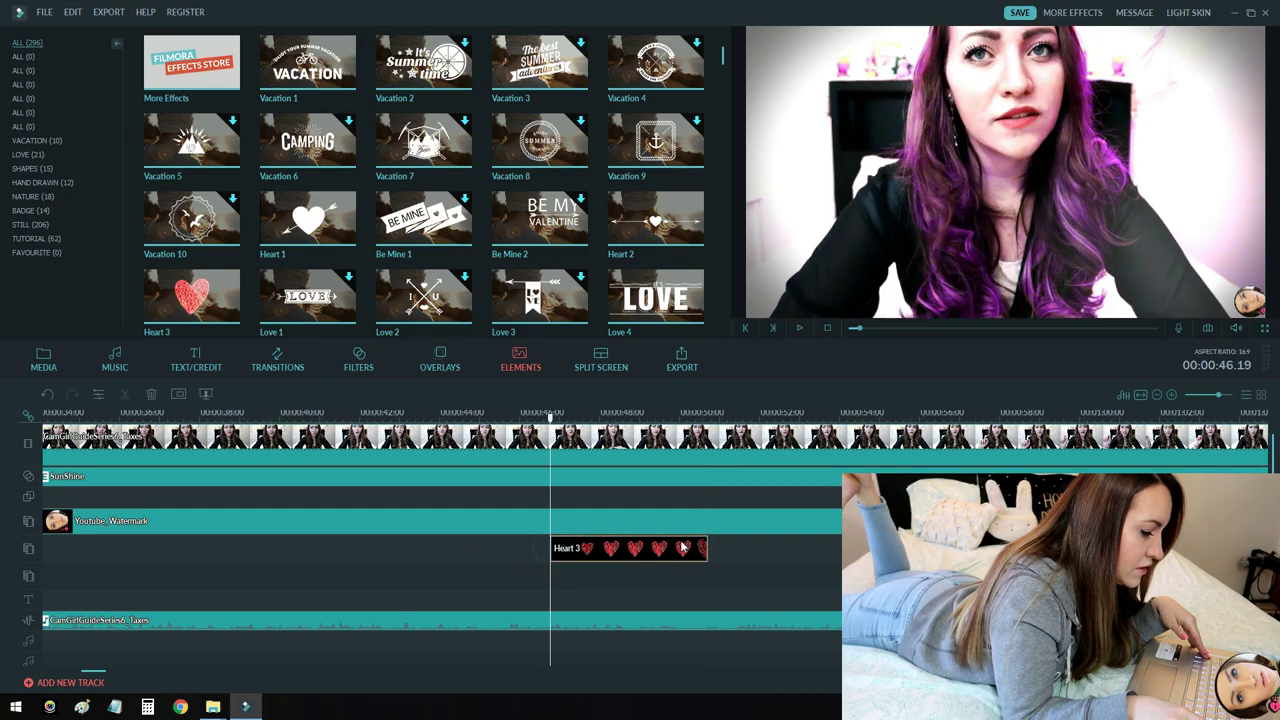
left_click(800, 328)
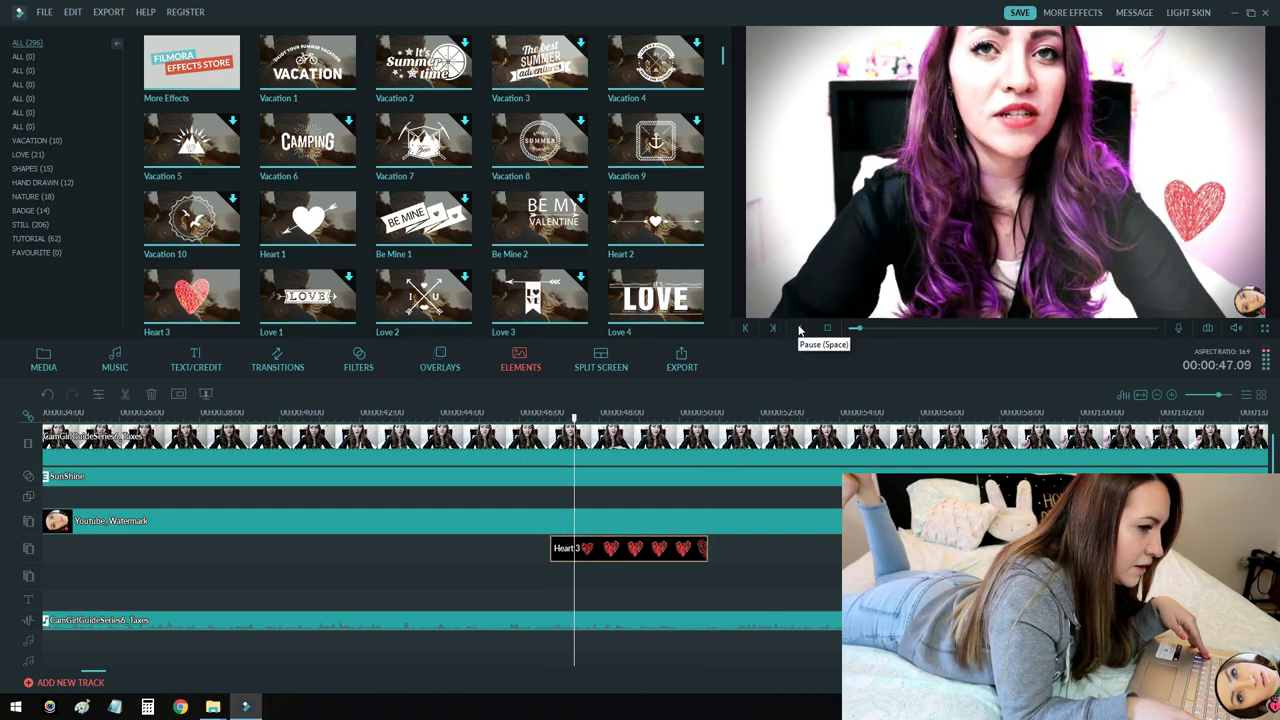
left_click(800, 328)
Step: Apply the Bounce to zoom motion to the Heart 3 clip and play it back
right_click(665, 550)
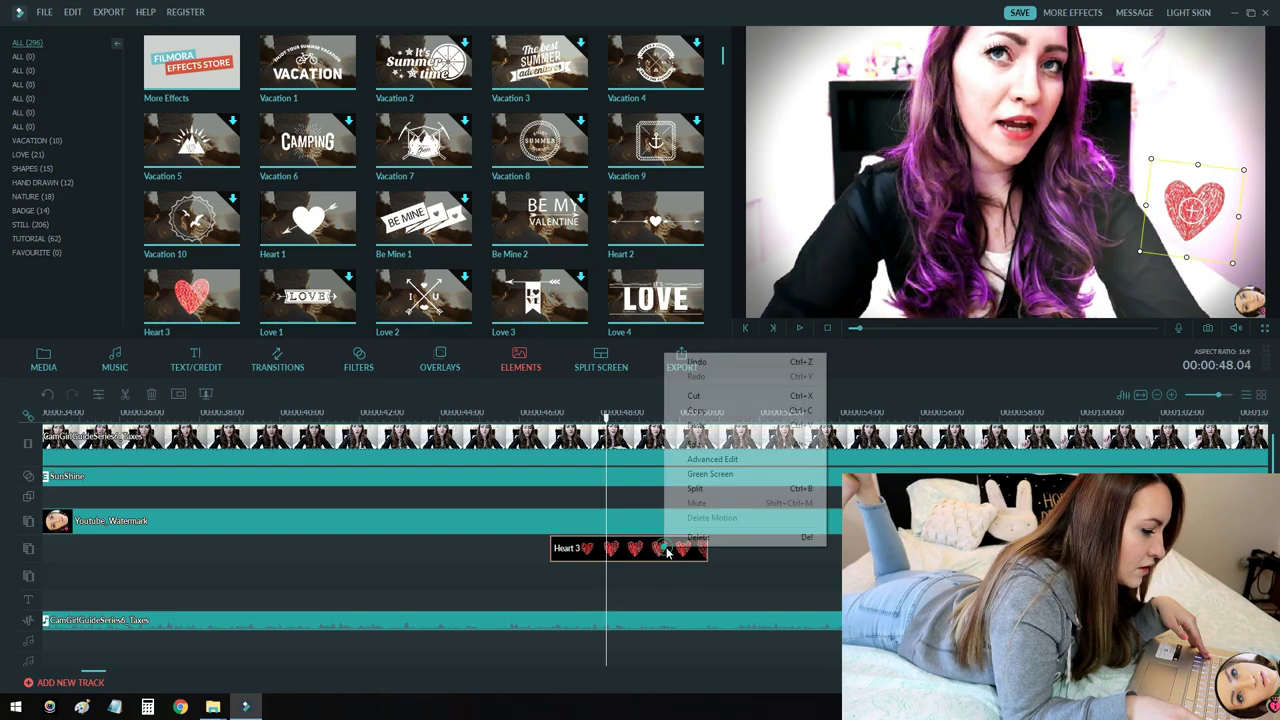
left_click(700, 446)
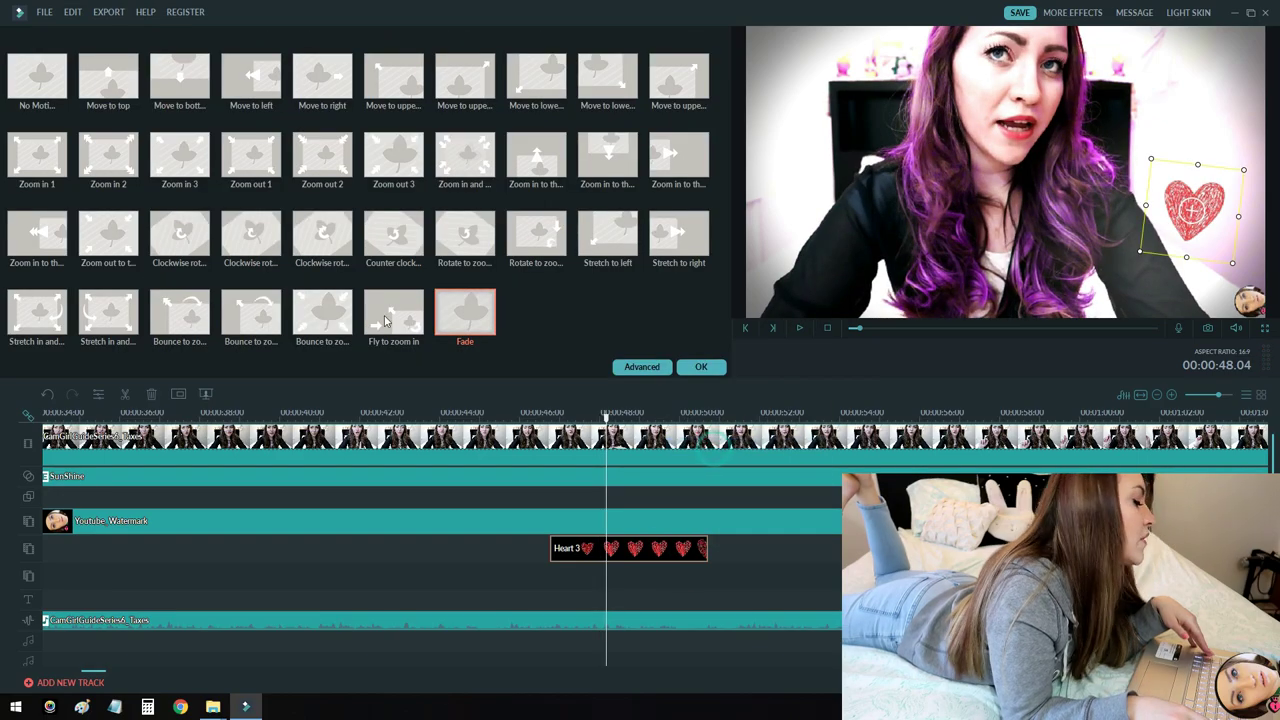
left_click(311, 325)
left_click(695, 367)
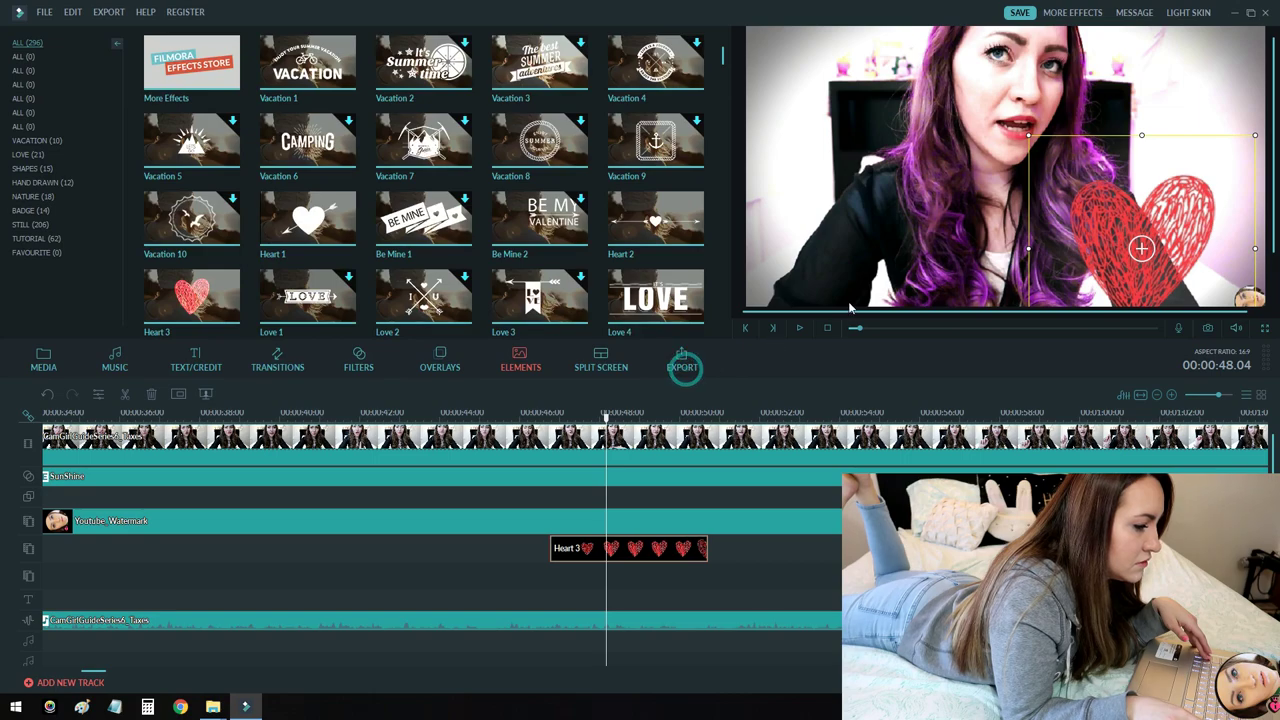
left_click(800, 328)
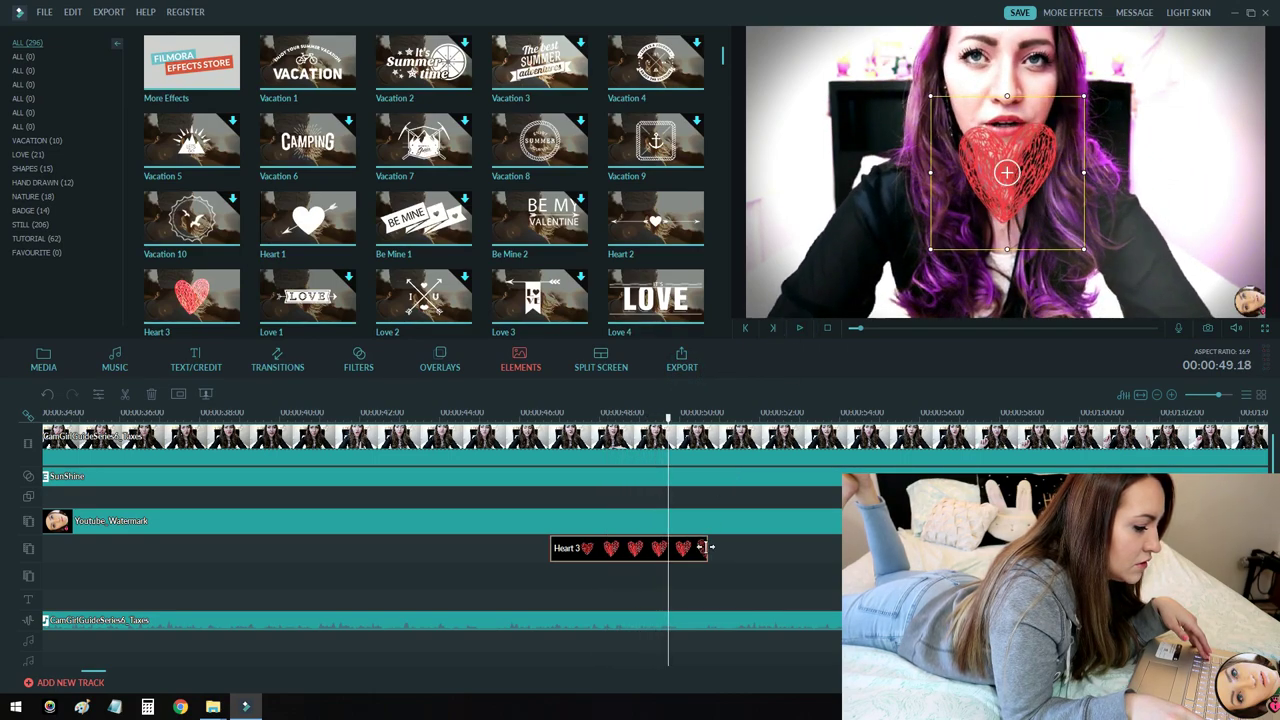
Step: Trim the Heart 3 clip to end near 48 seconds and replay it from its start
left_click_drag(705, 547, 616, 547)
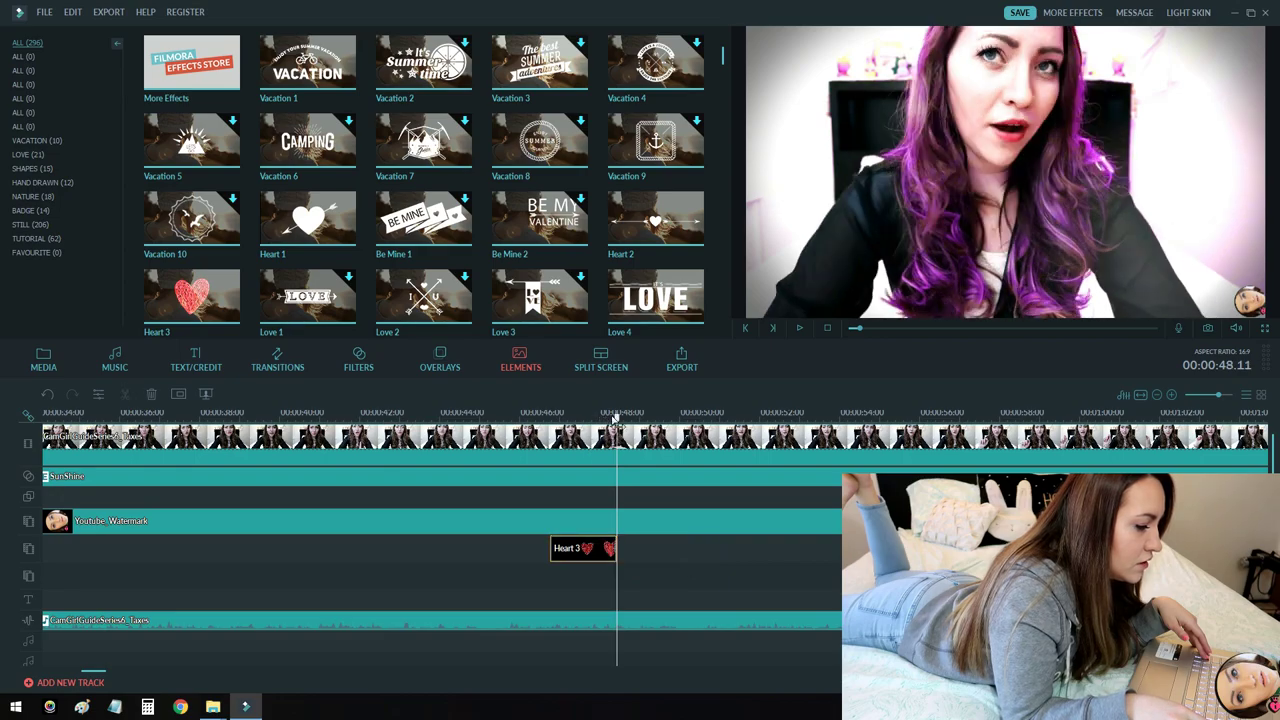
left_click_drag(614, 419, 551, 419)
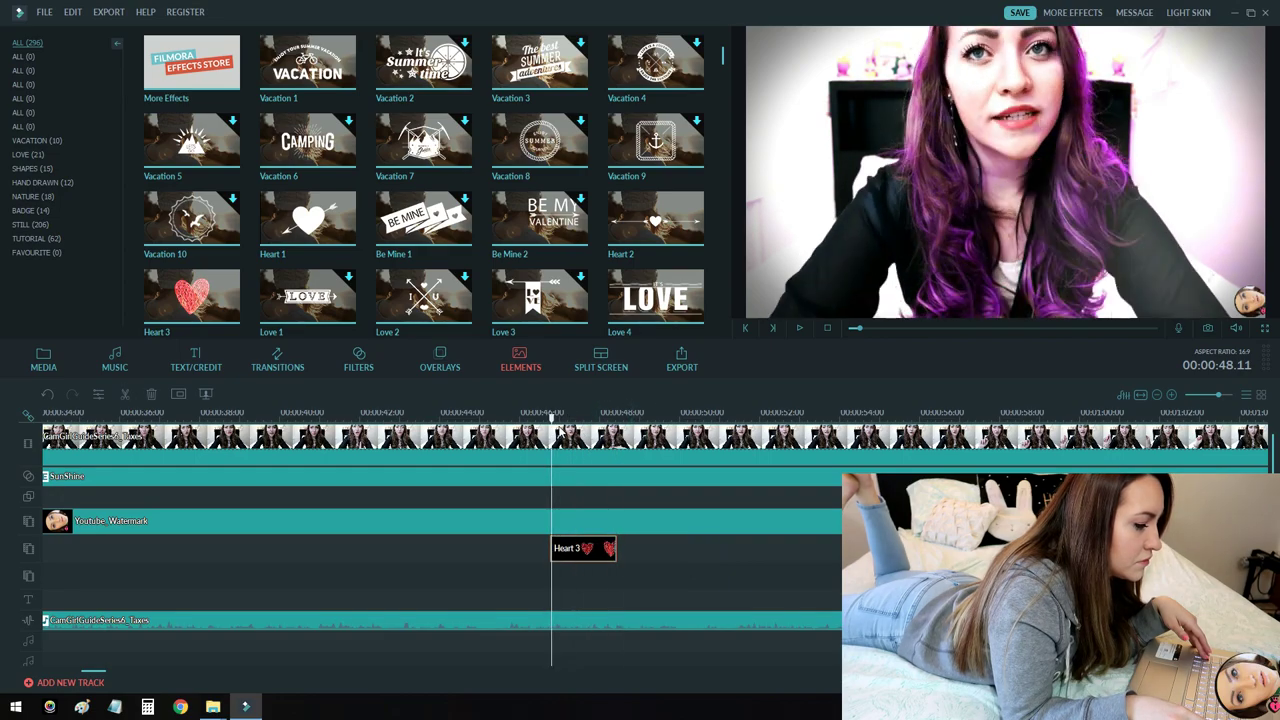
left_click(800, 328)
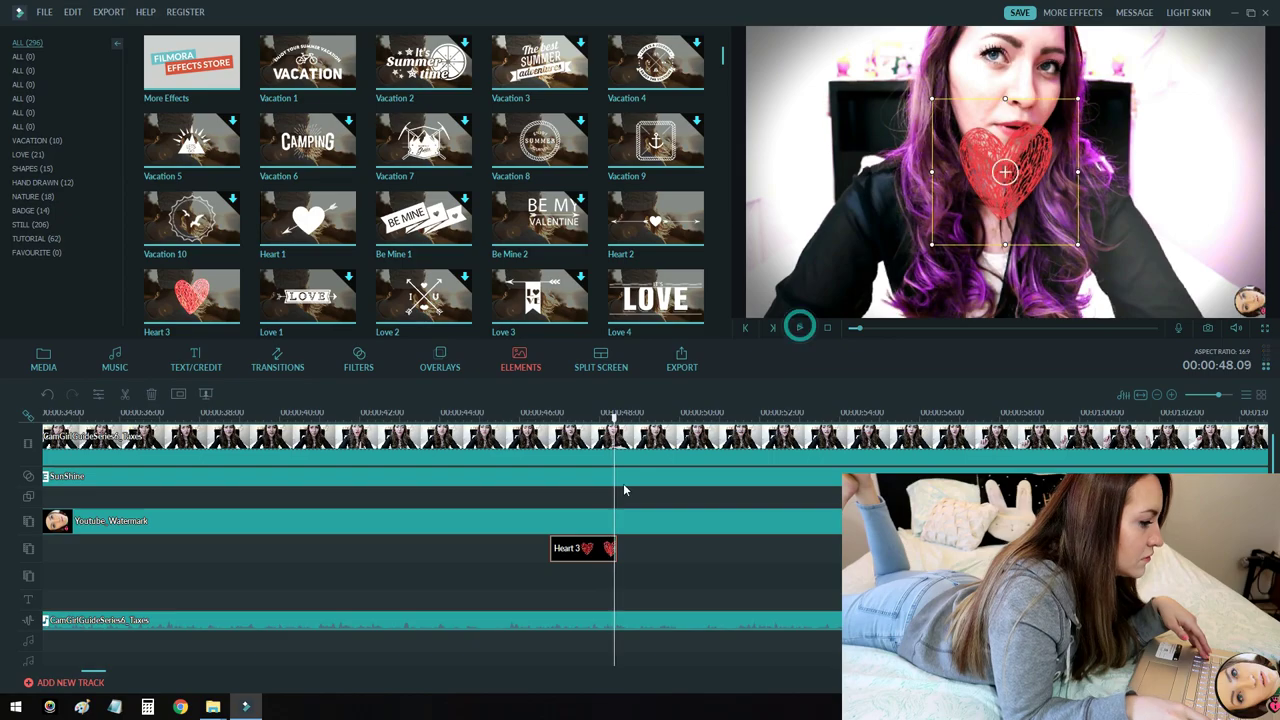
Step: Browse Overlays, Elements, Filters and Transitions, settle on Text/Credit titles, and zoom the timeline to fit
left_click(440, 360)
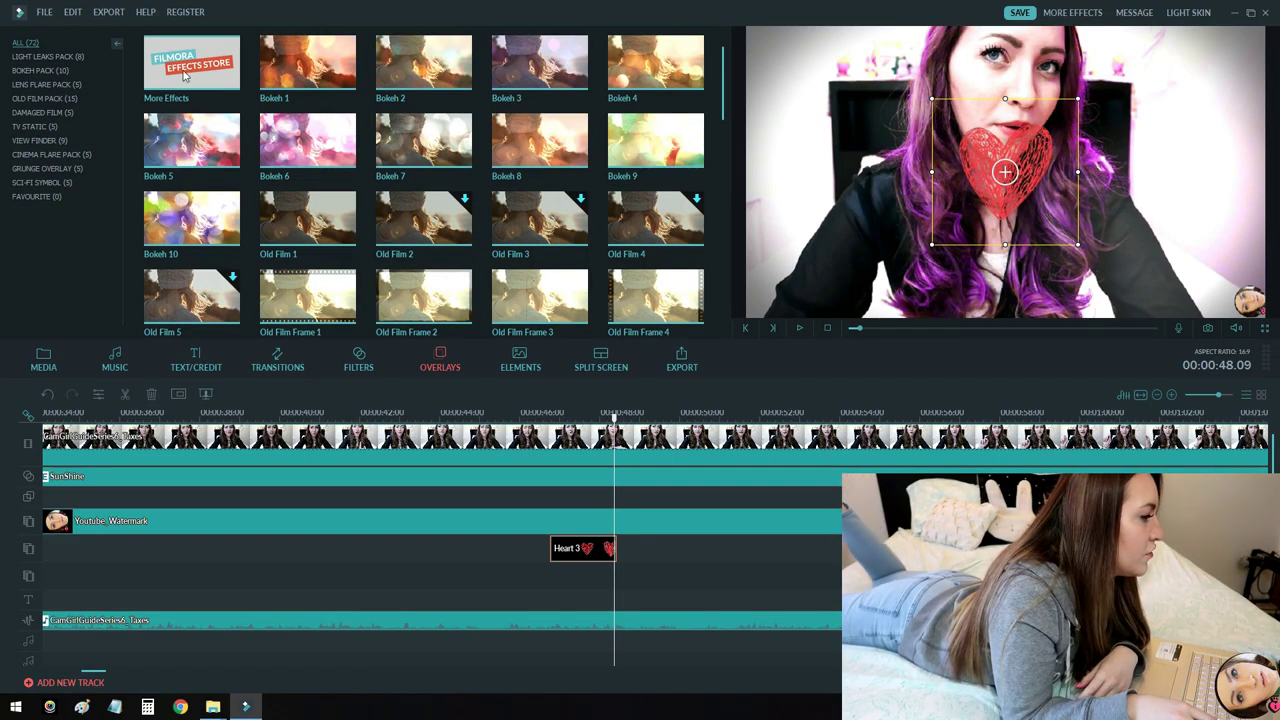
left_click(512, 352)
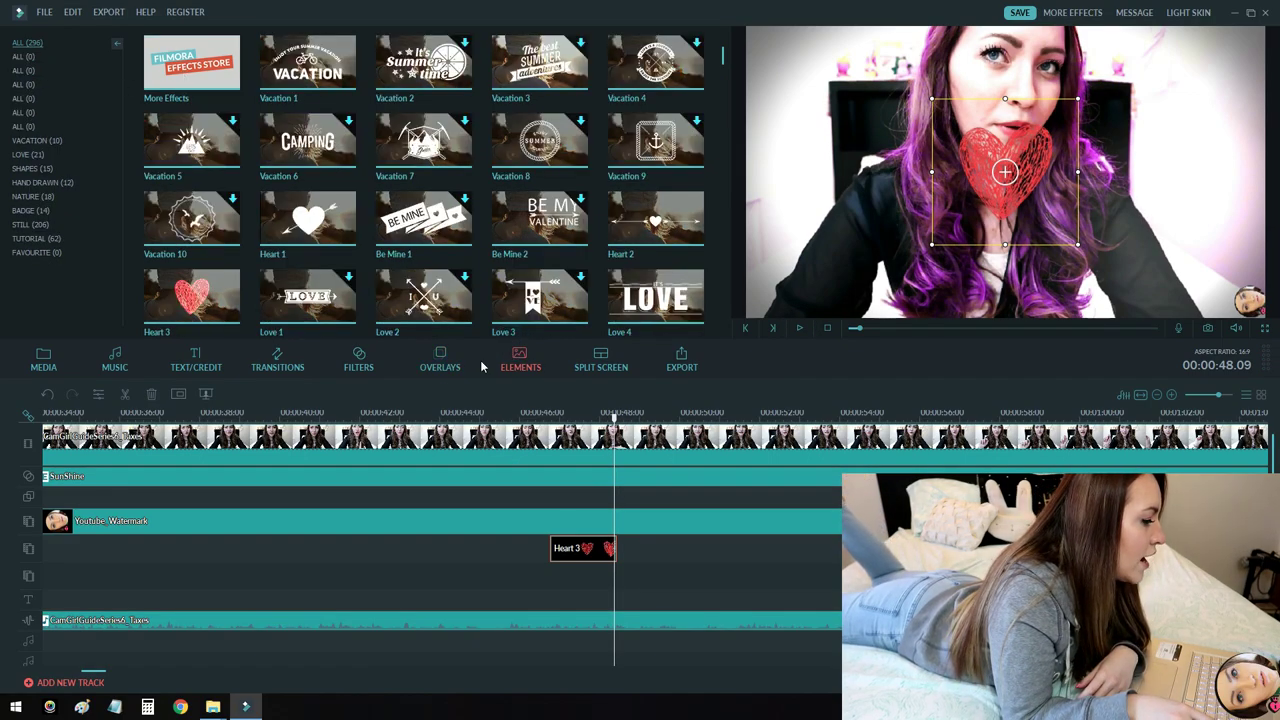
left_click(360, 362)
left_click(272, 362)
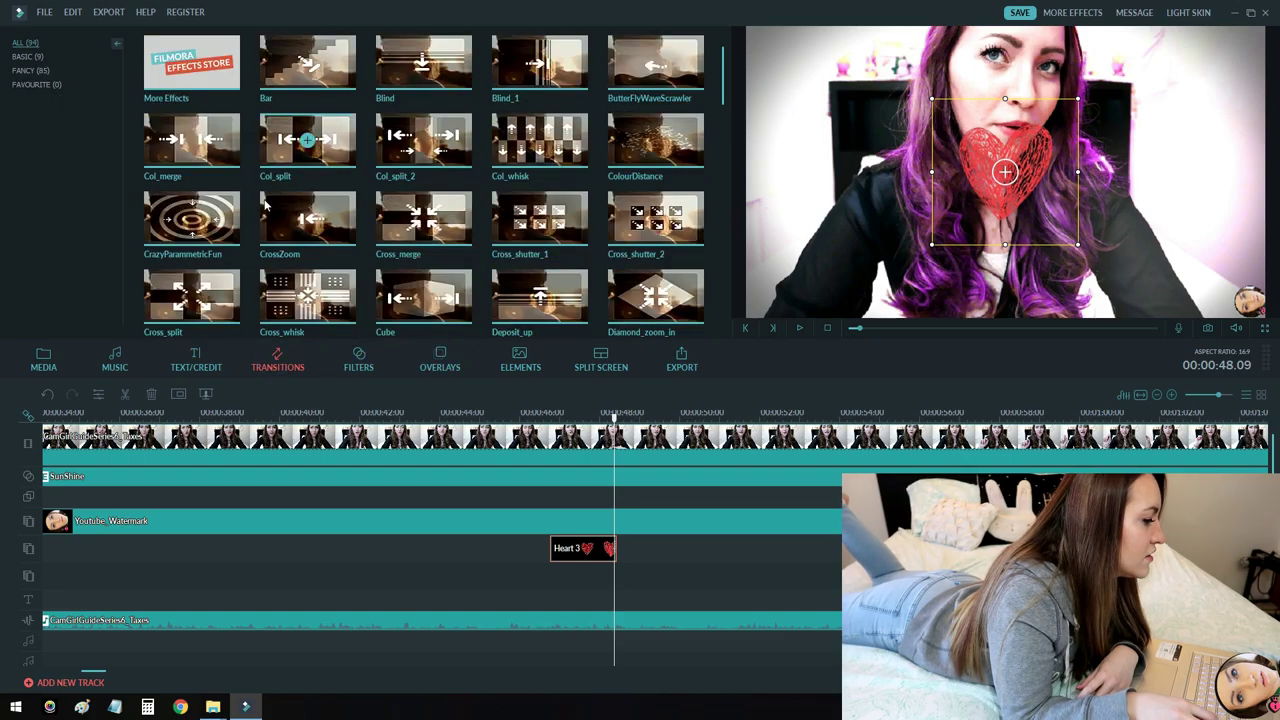
left_click(201, 354)
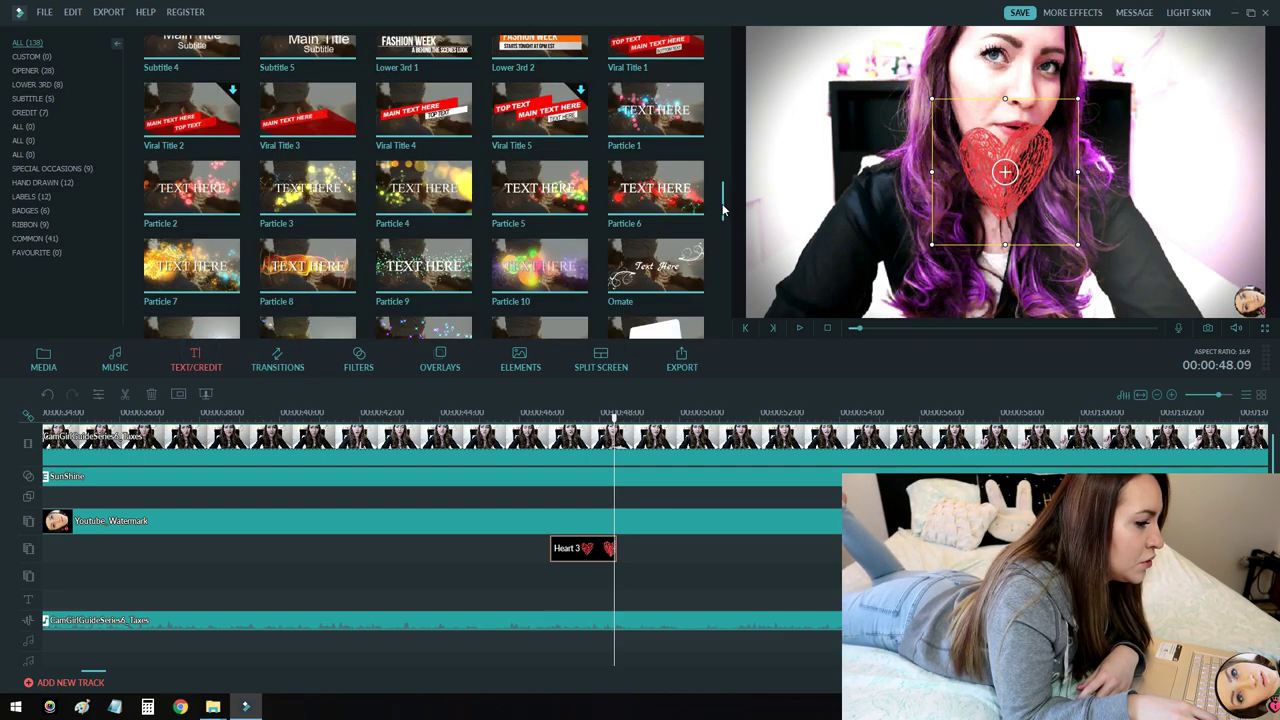
left_click_drag(723, 194, 723, 58)
key("shift+z")
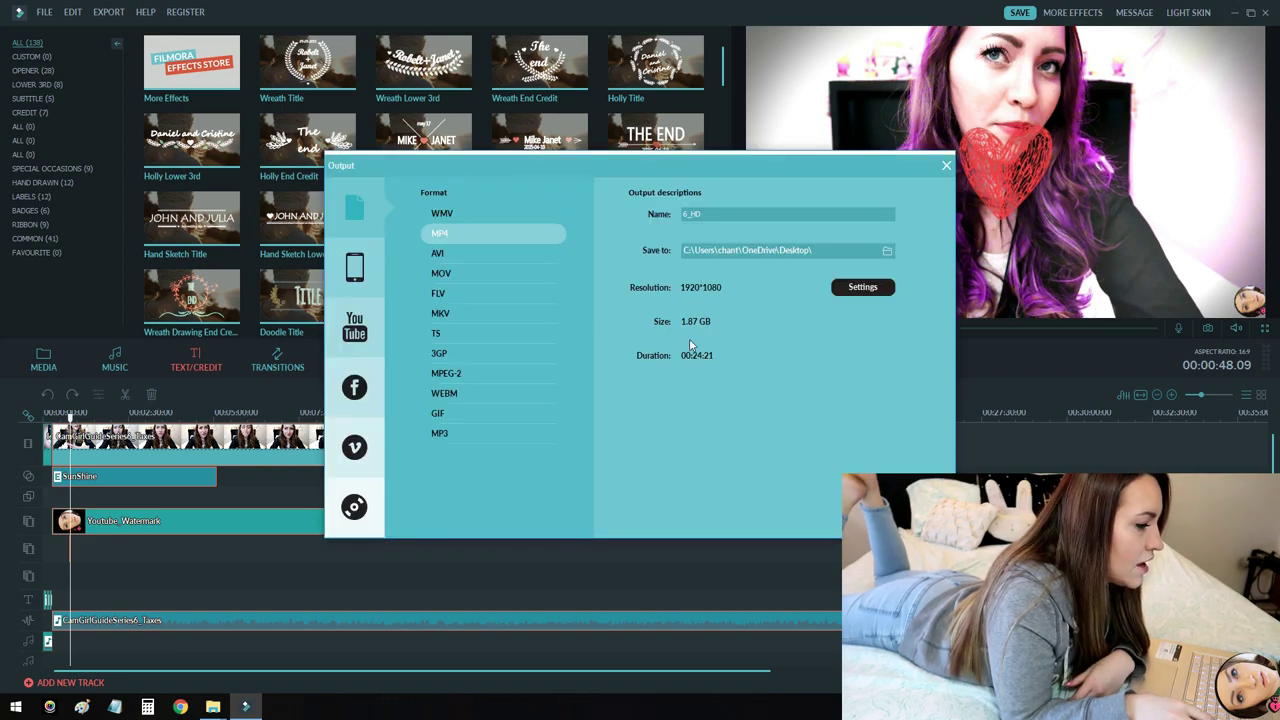
Step: Try WMV, MOV and AVI as output formats before settling on MP4
left_click(470, 215)
left_click(455, 275)
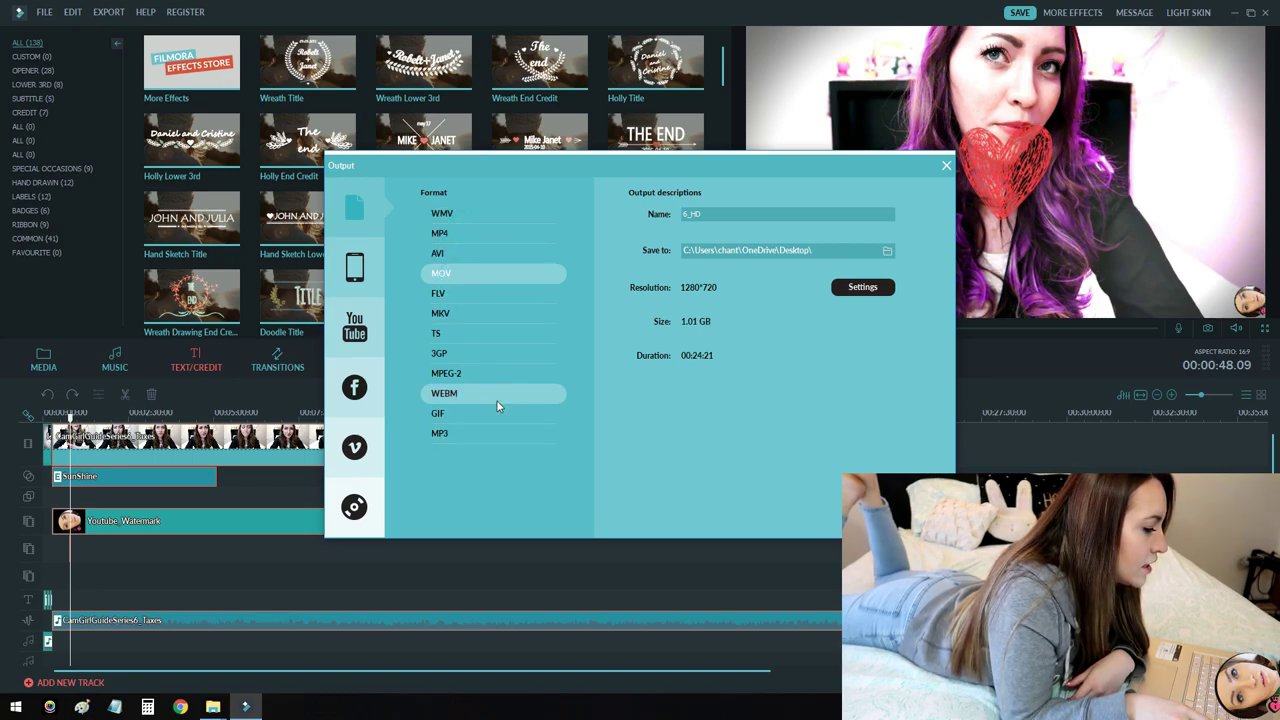
left_click(502, 237)
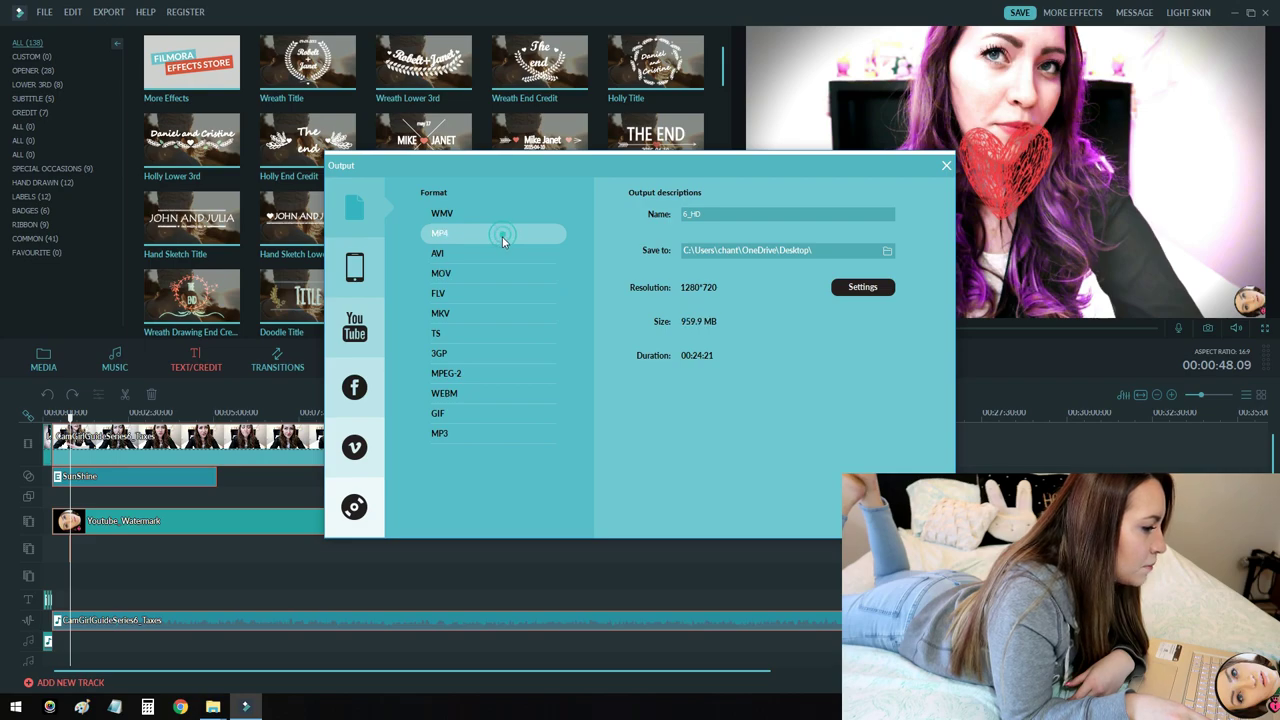
left_click(487, 259)
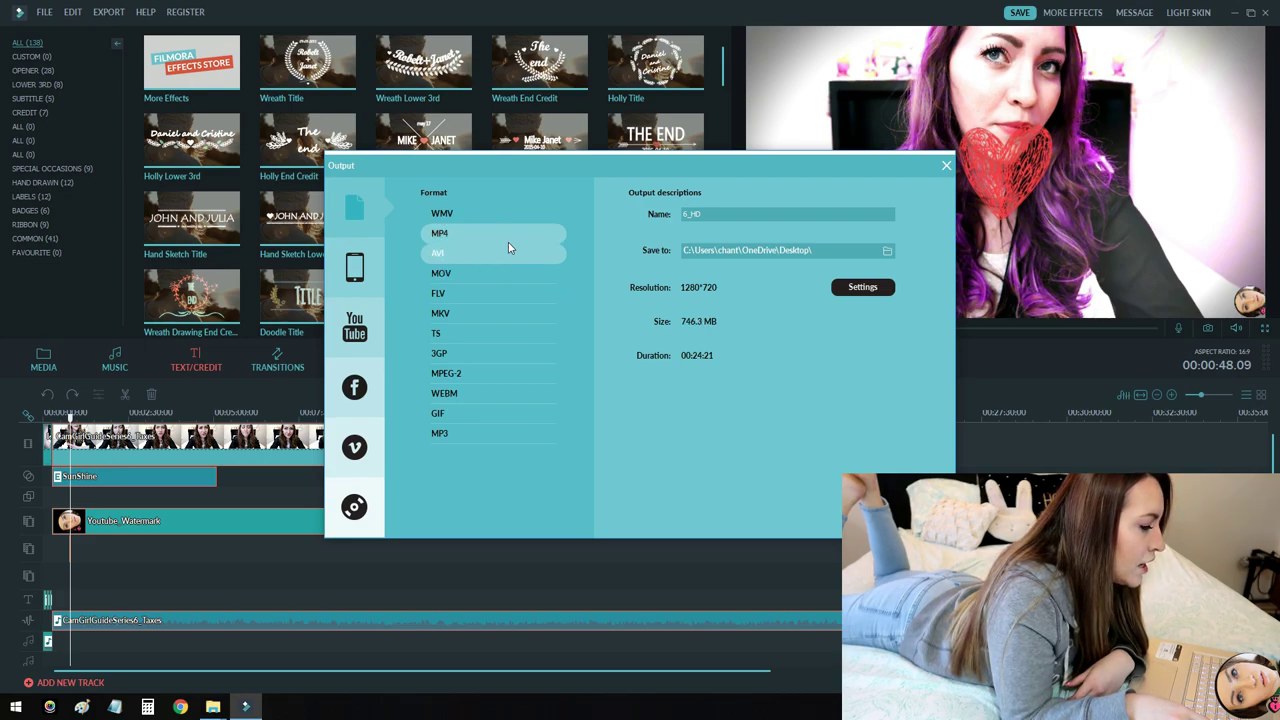
left_click(508, 242)
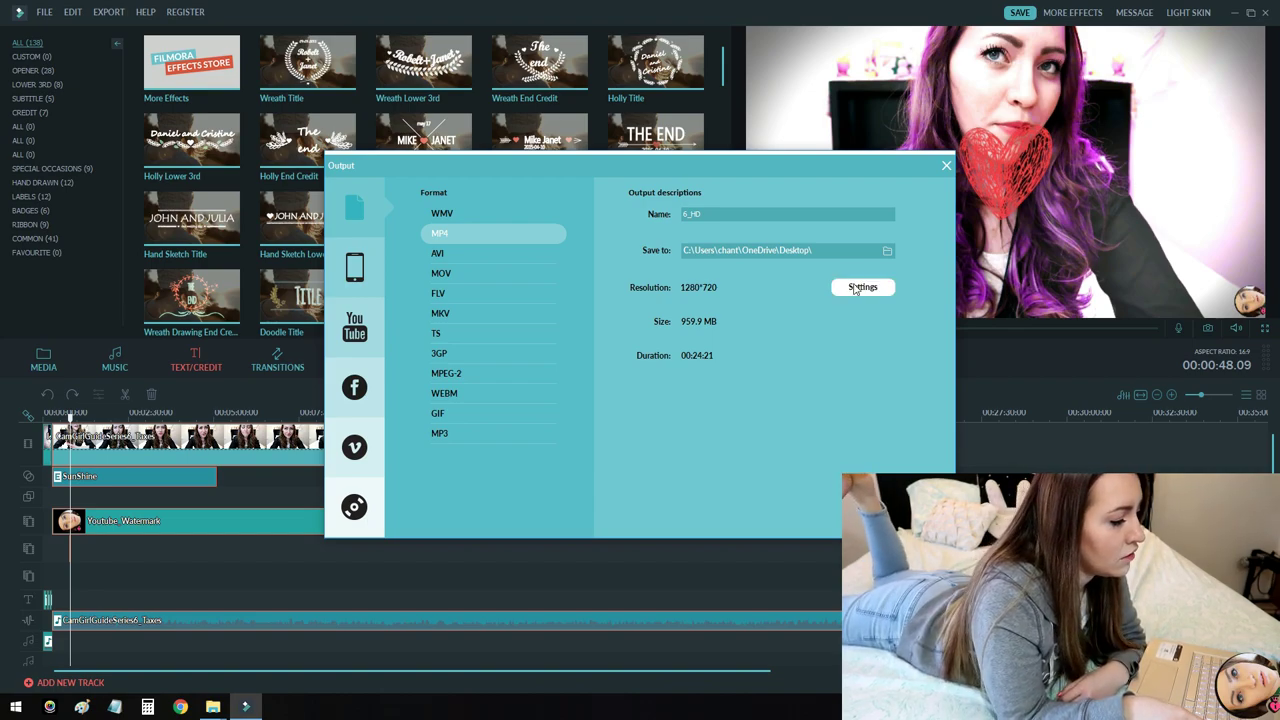
Step: Open the MP4 export settings, keeping 1280*720 resolution and 60 fps
left_click(886, 288)
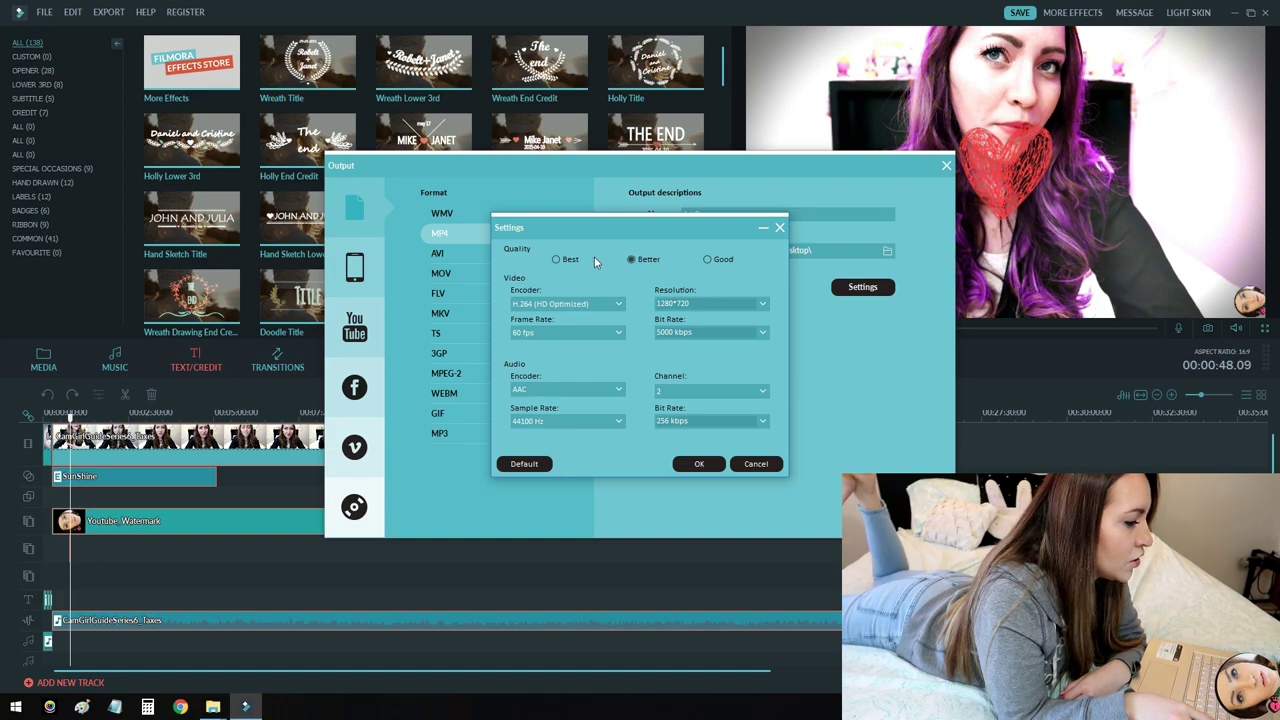
left_click(762, 304)
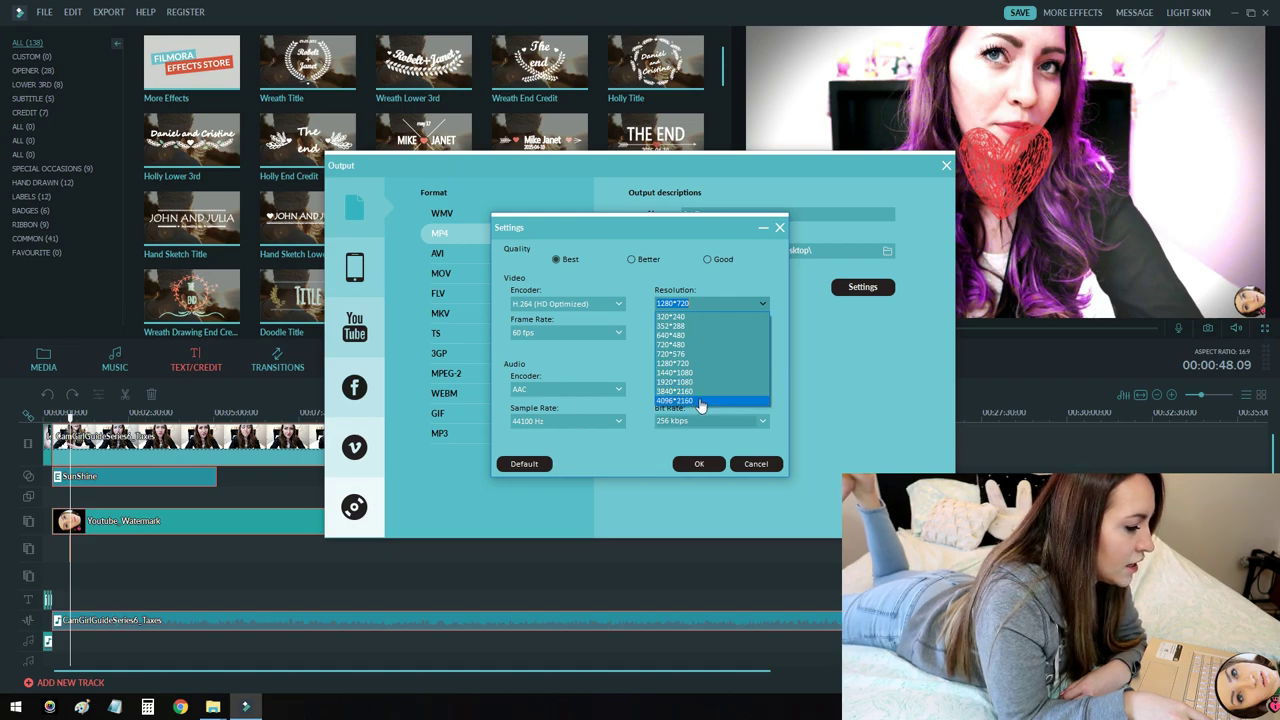
left_click(680, 272)
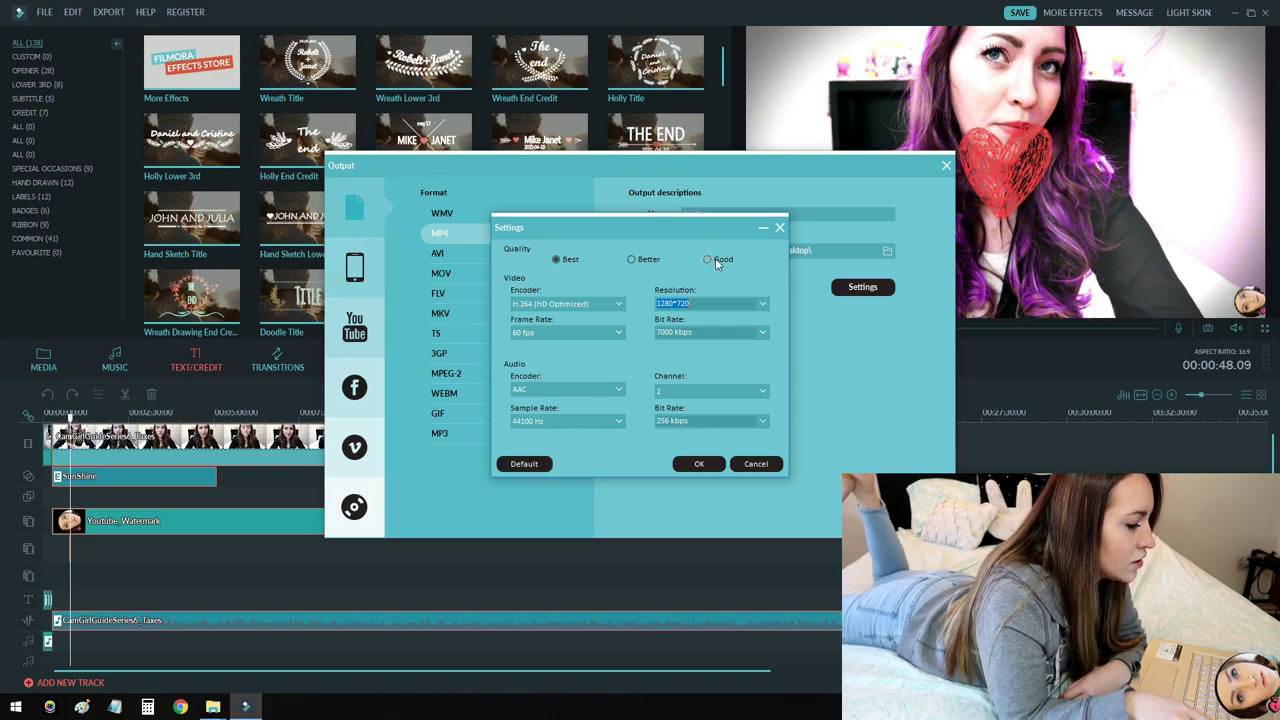
left_click(619, 334)
left_click(618, 338)
left_click(618, 338)
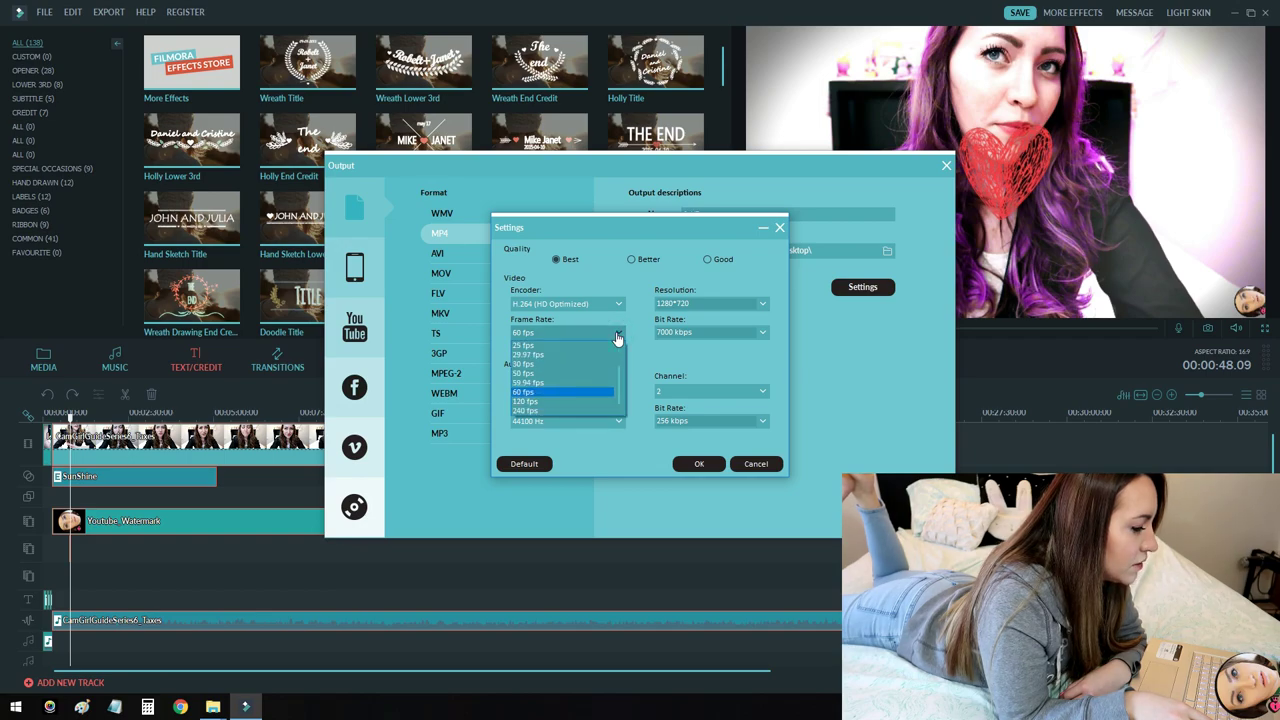
left_click(618, 338)
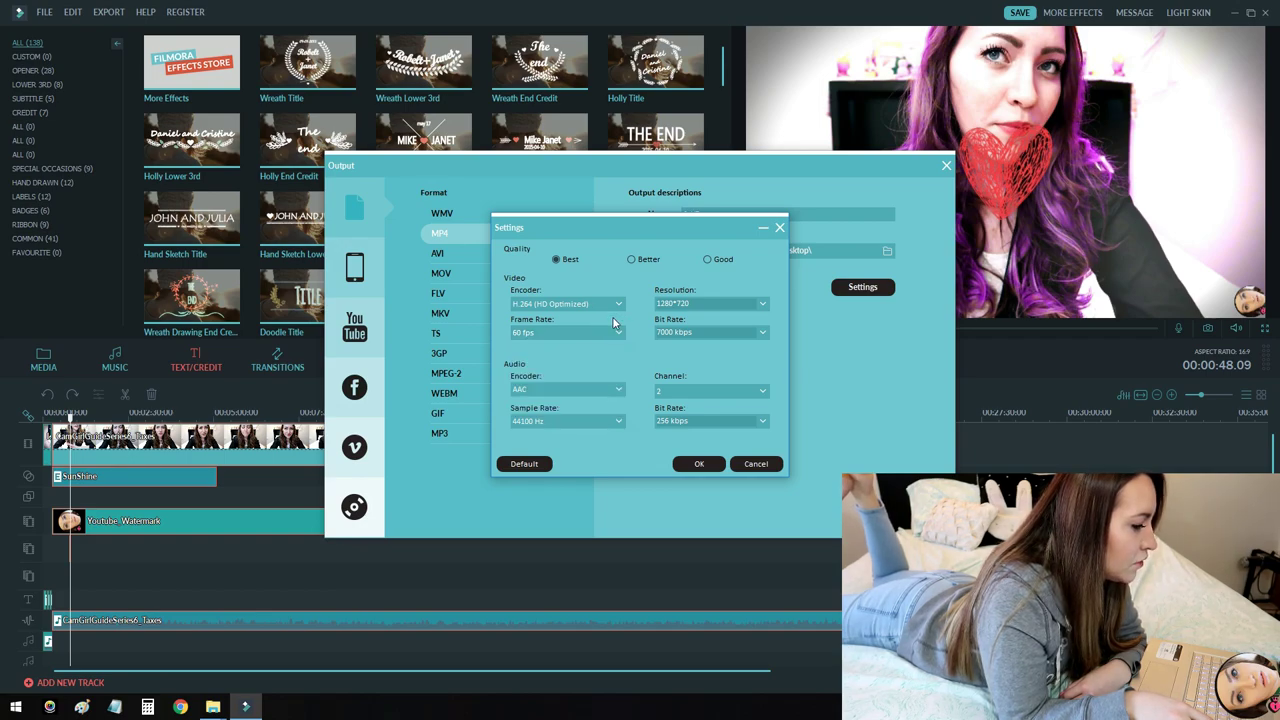
Step: Keep the H.264 (HD Optimized) encoder and 44100 Hz audio, rechecking the 1280*720 resolution
left_click(621, 304)
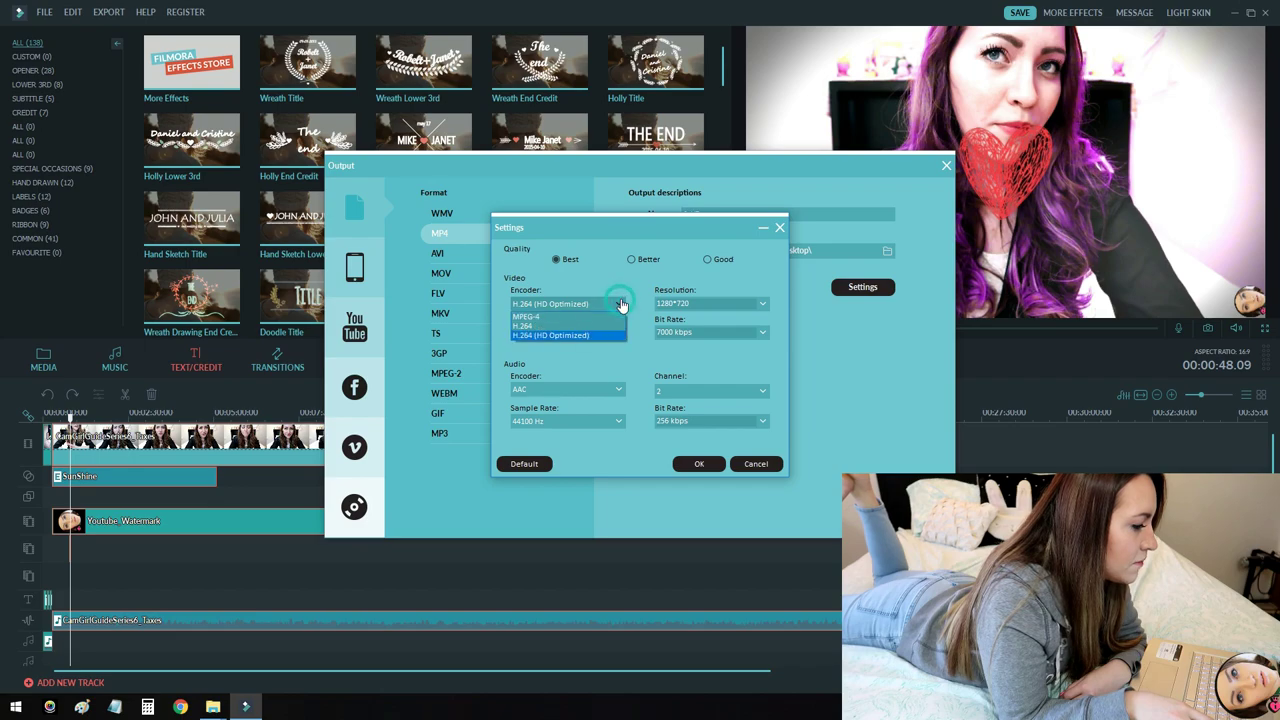
left_click(621, 304)
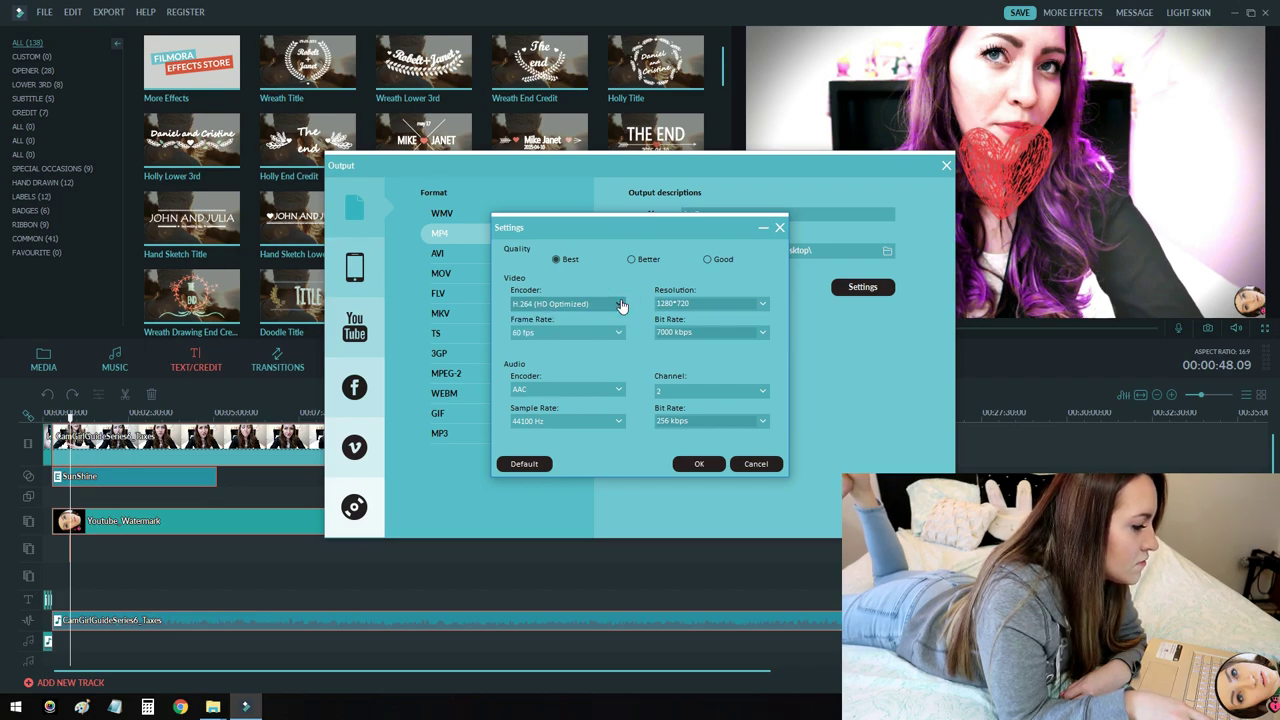
left_click(620, 392)
left_click(612, 426)
left_click(611, 428)
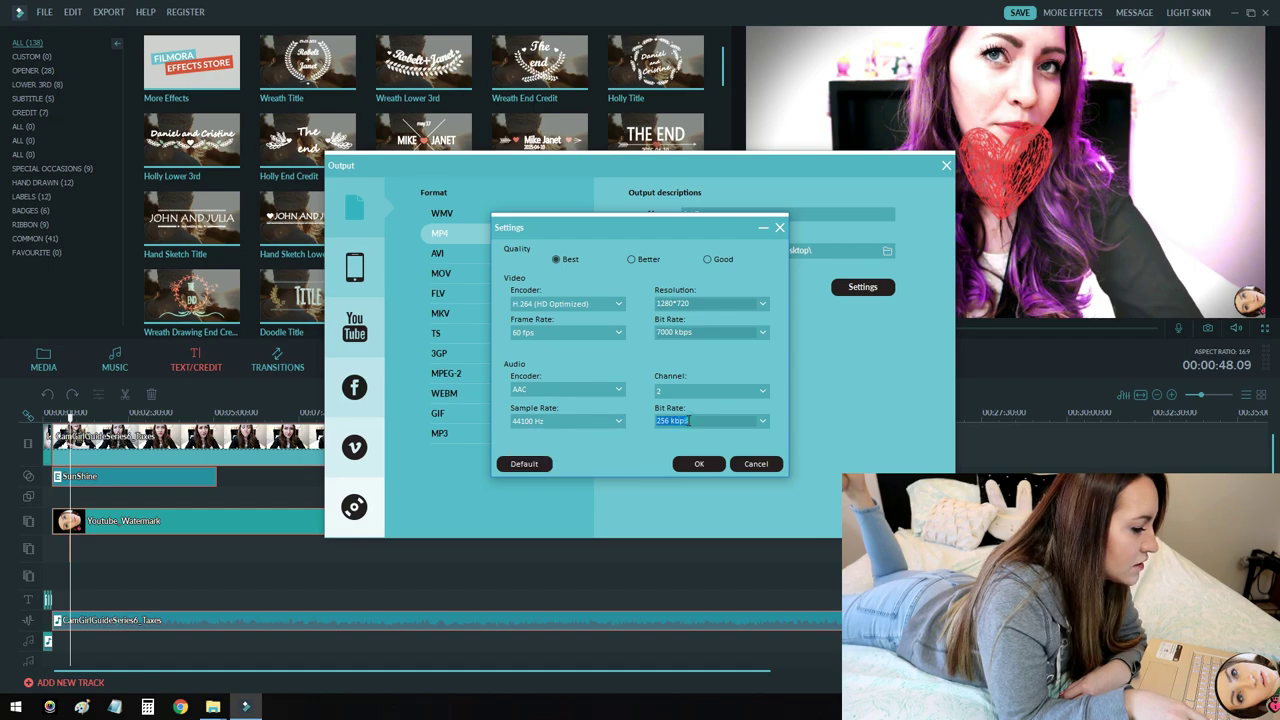
left_click(759, 422)
left_click(762, 304)
left_click(762, 308)
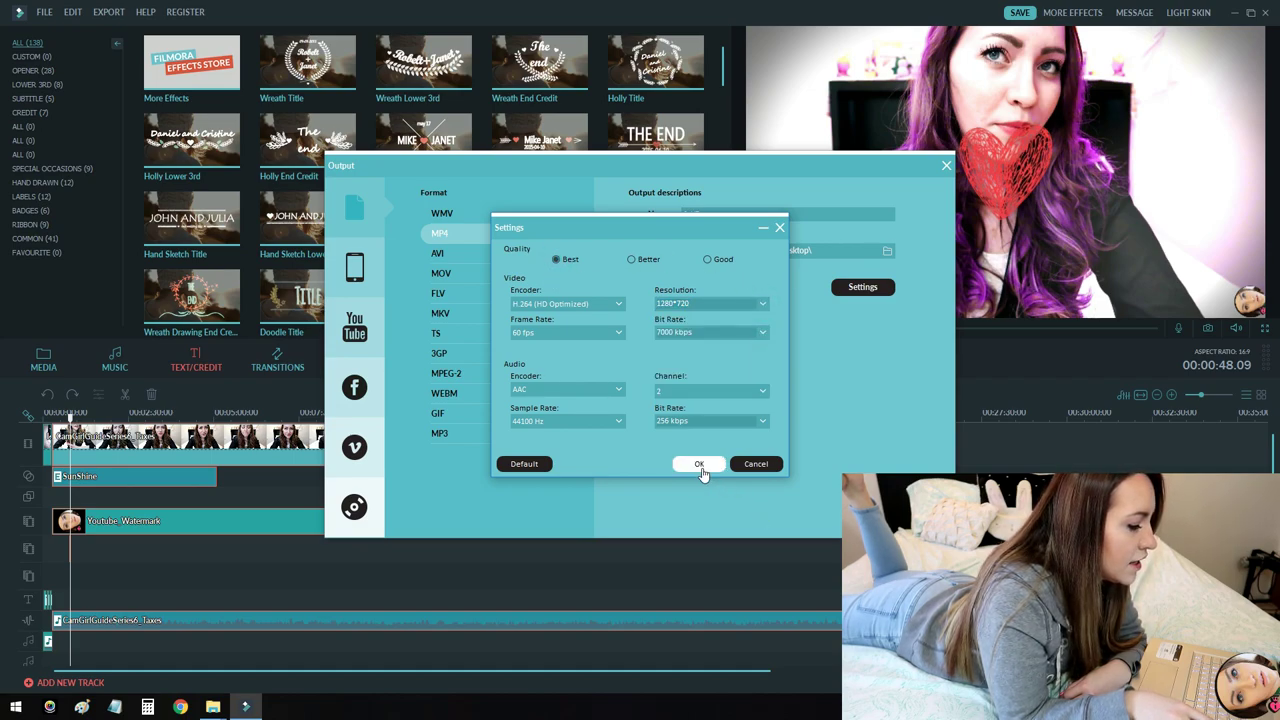
Step: Accept the MP4 settings, switch the format to AVI and close its settings unchanged
left_click(780, 227)
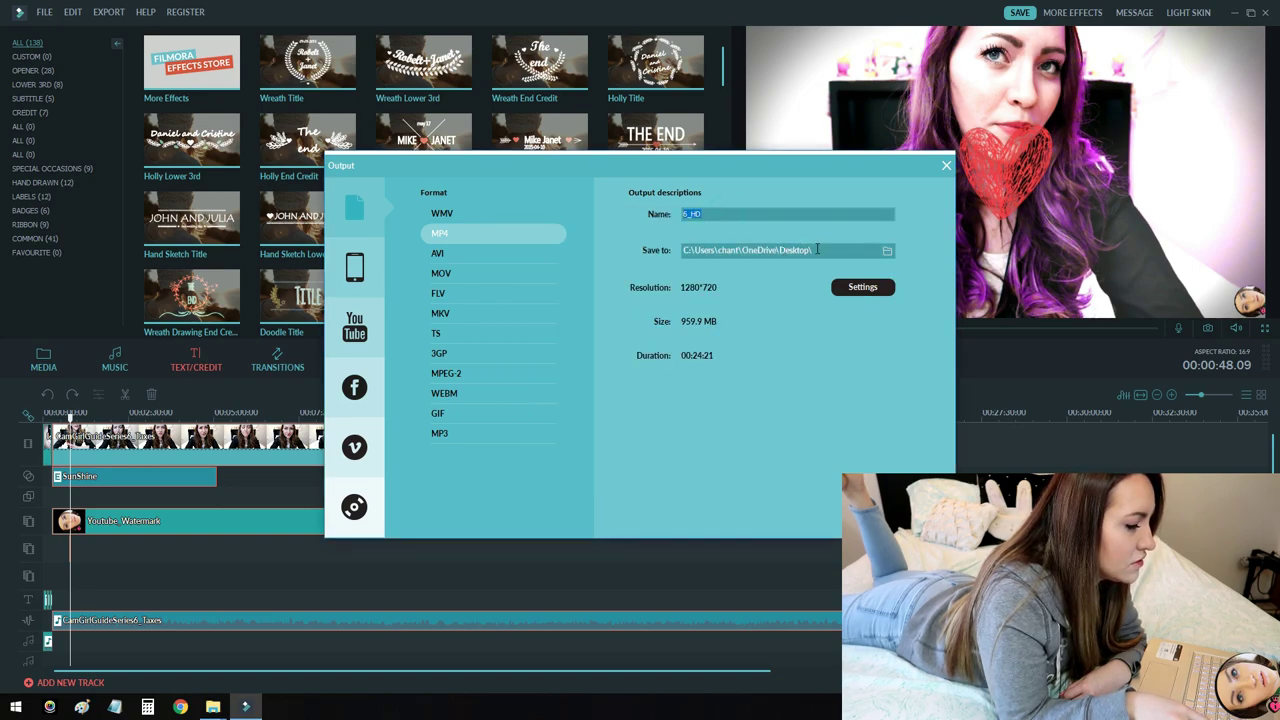
key("Down")
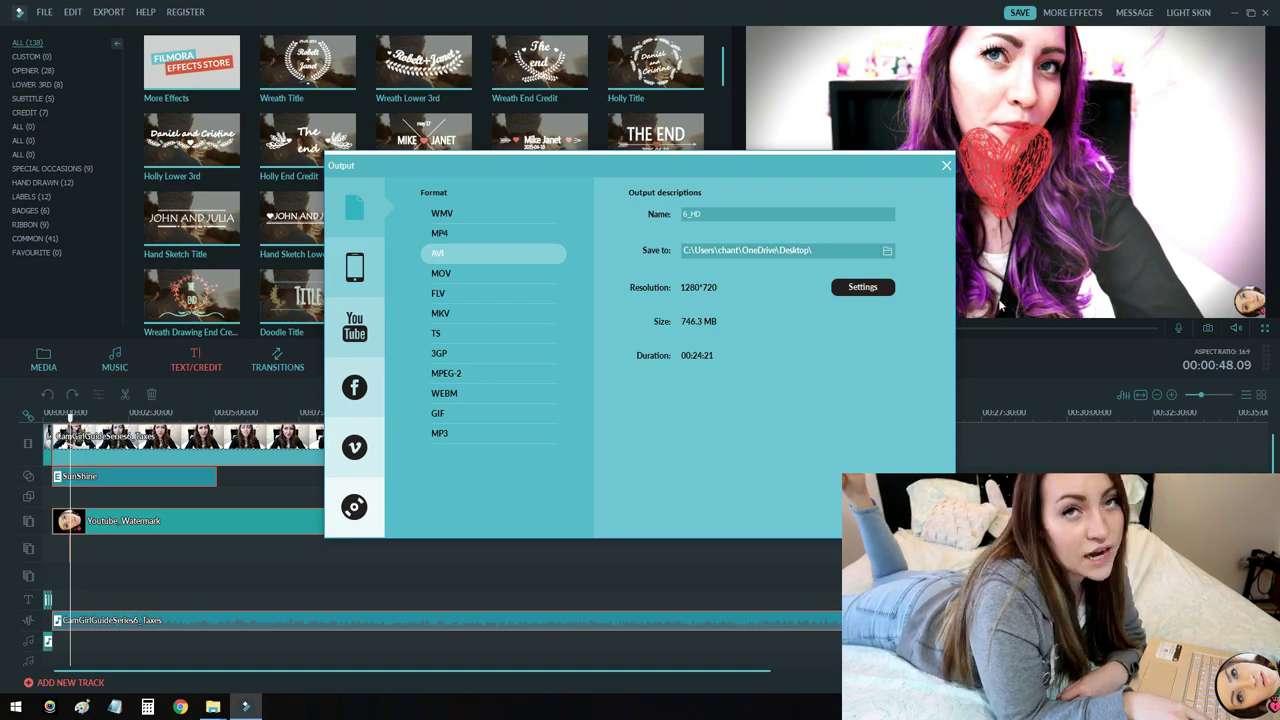
left_click(866, 291)
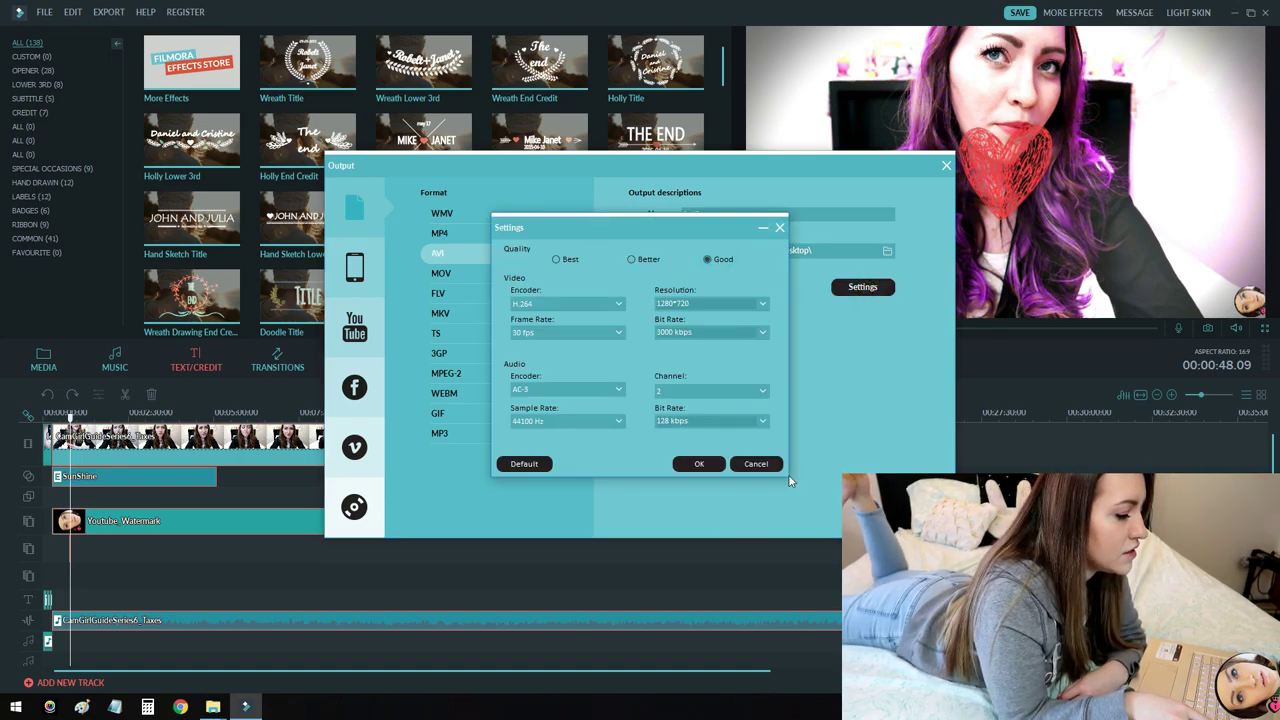
left_click(755, 464)
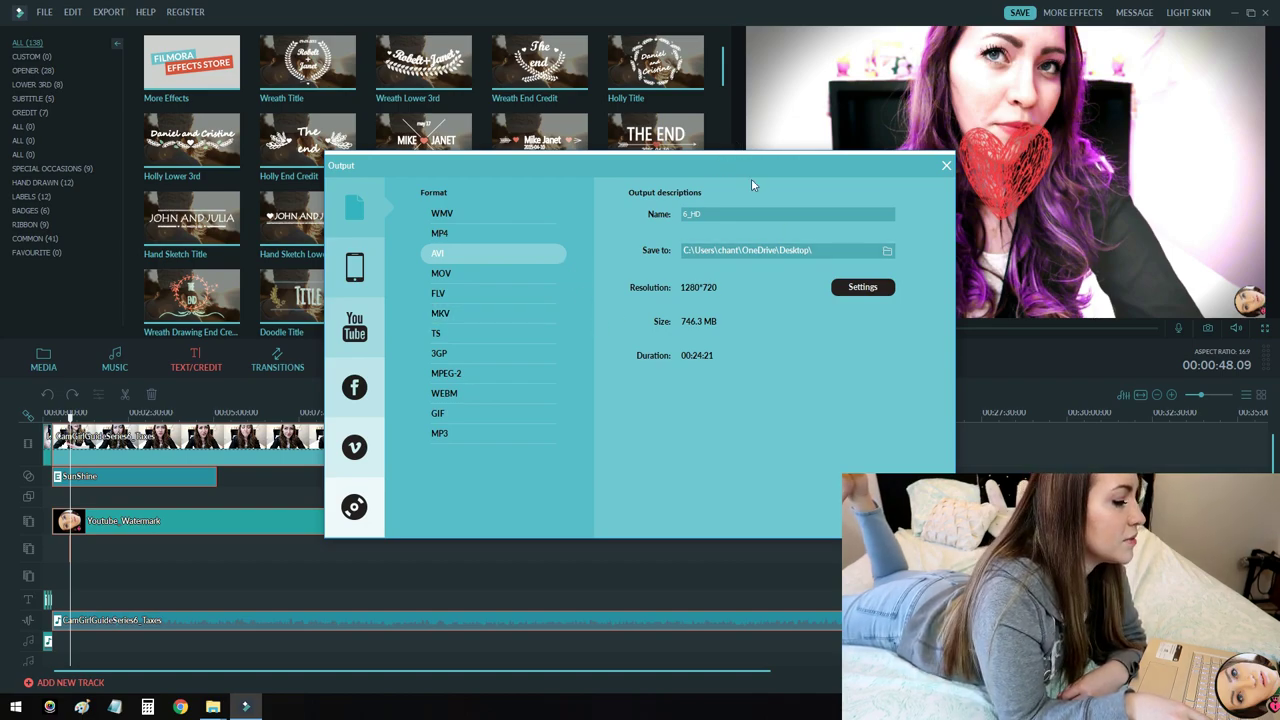
left_click_drag(787, 172, 779, 167)
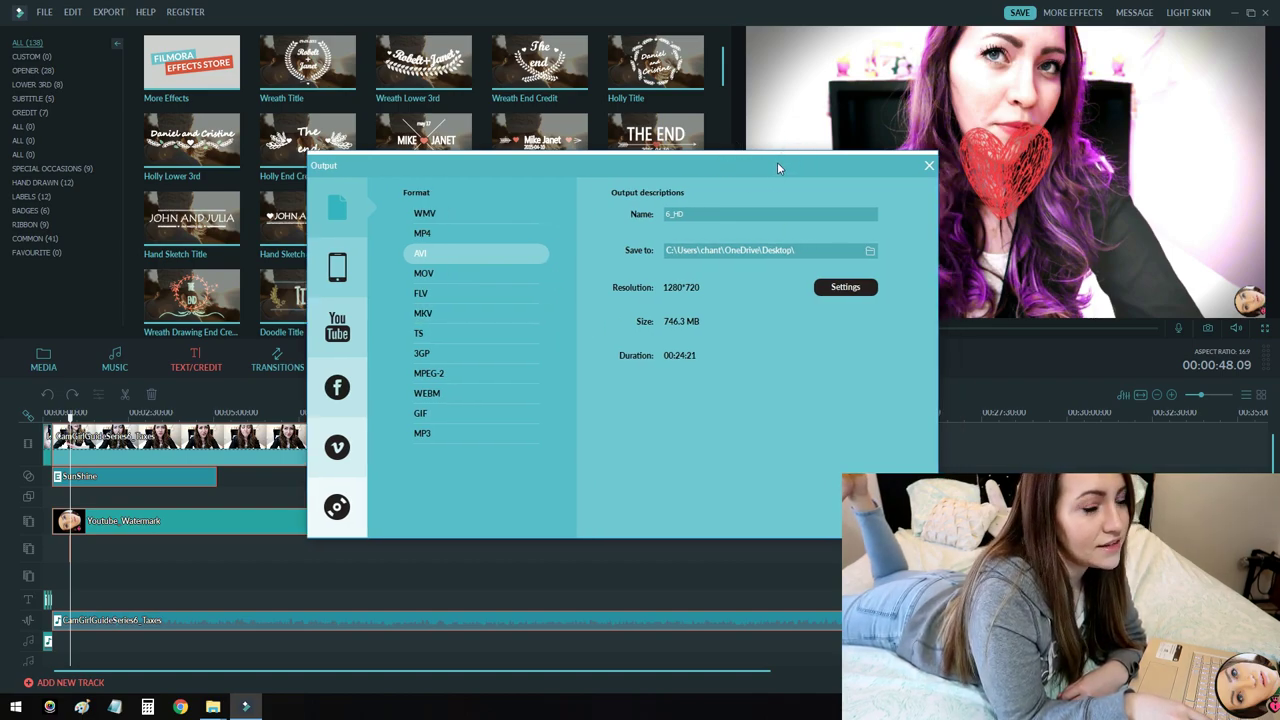